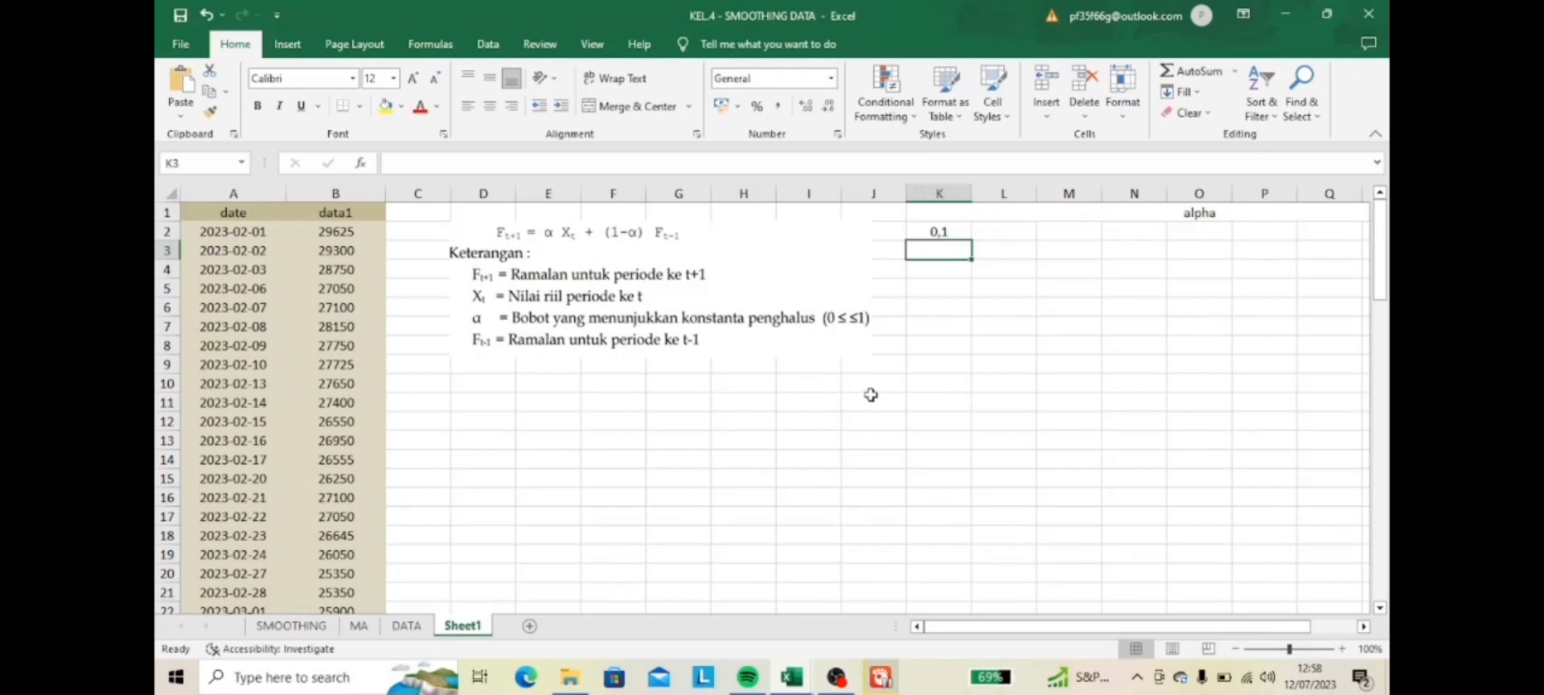
# - Label D11 "mean" and calculate the average of the data1 values in E11 with AVERAGE
pyautogui.scroll(-2, 518, 422)
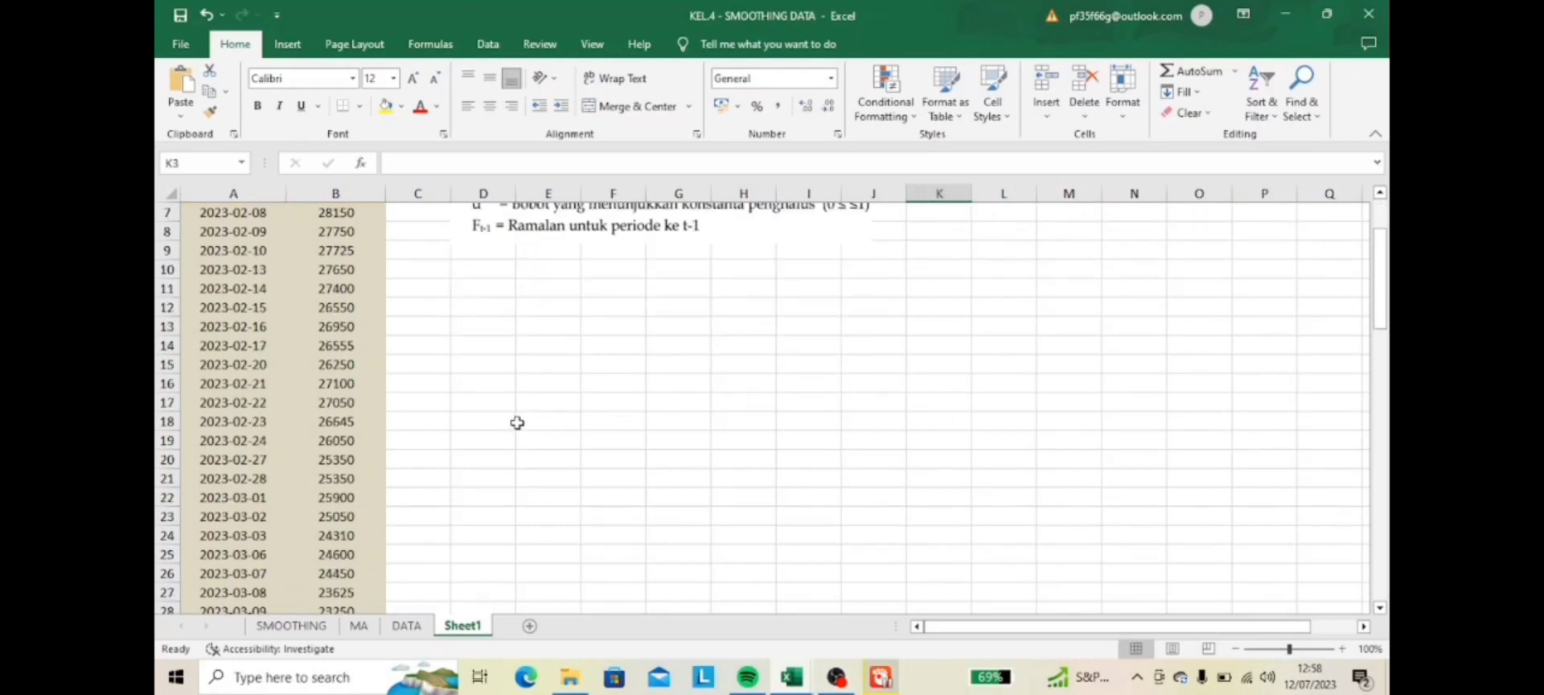
pyautogui.scroll(2, 517, 422)
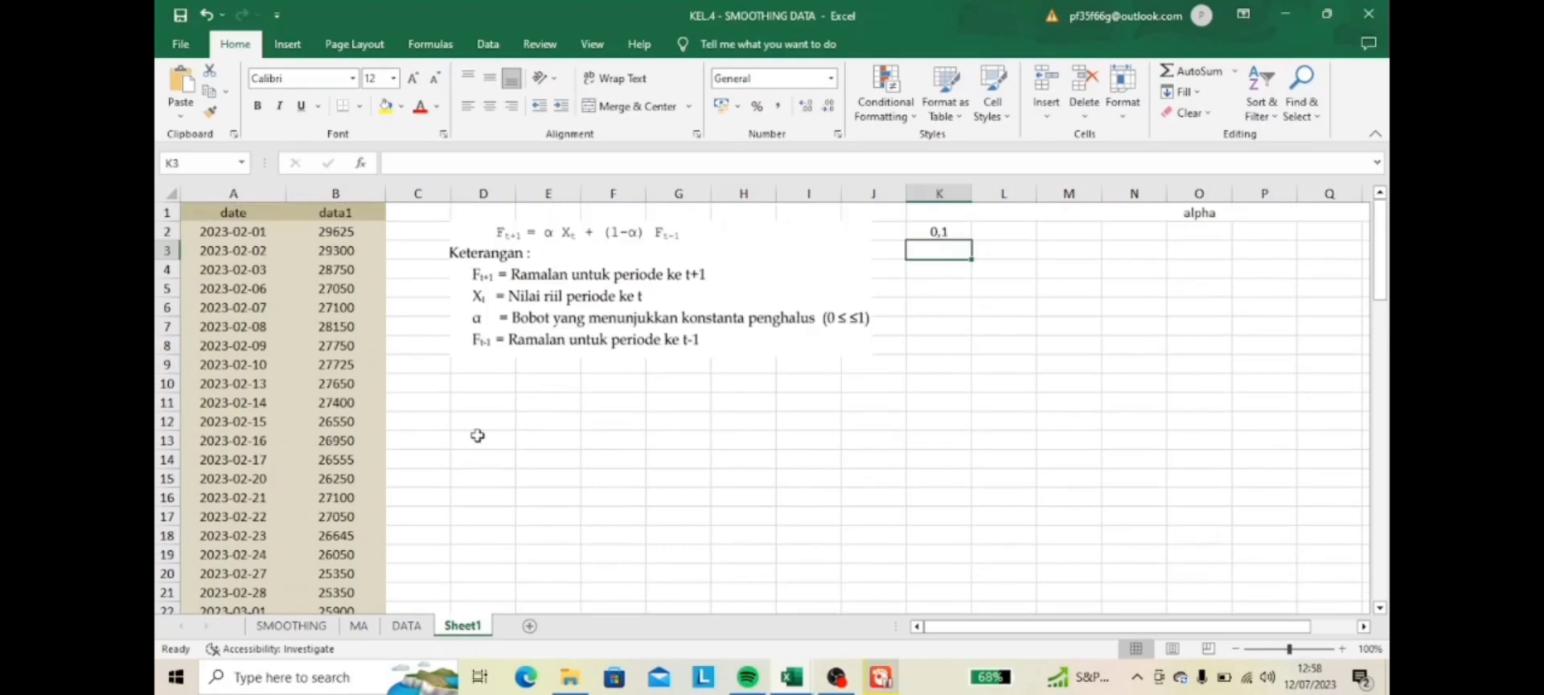
pyautogui.click(485, 405)
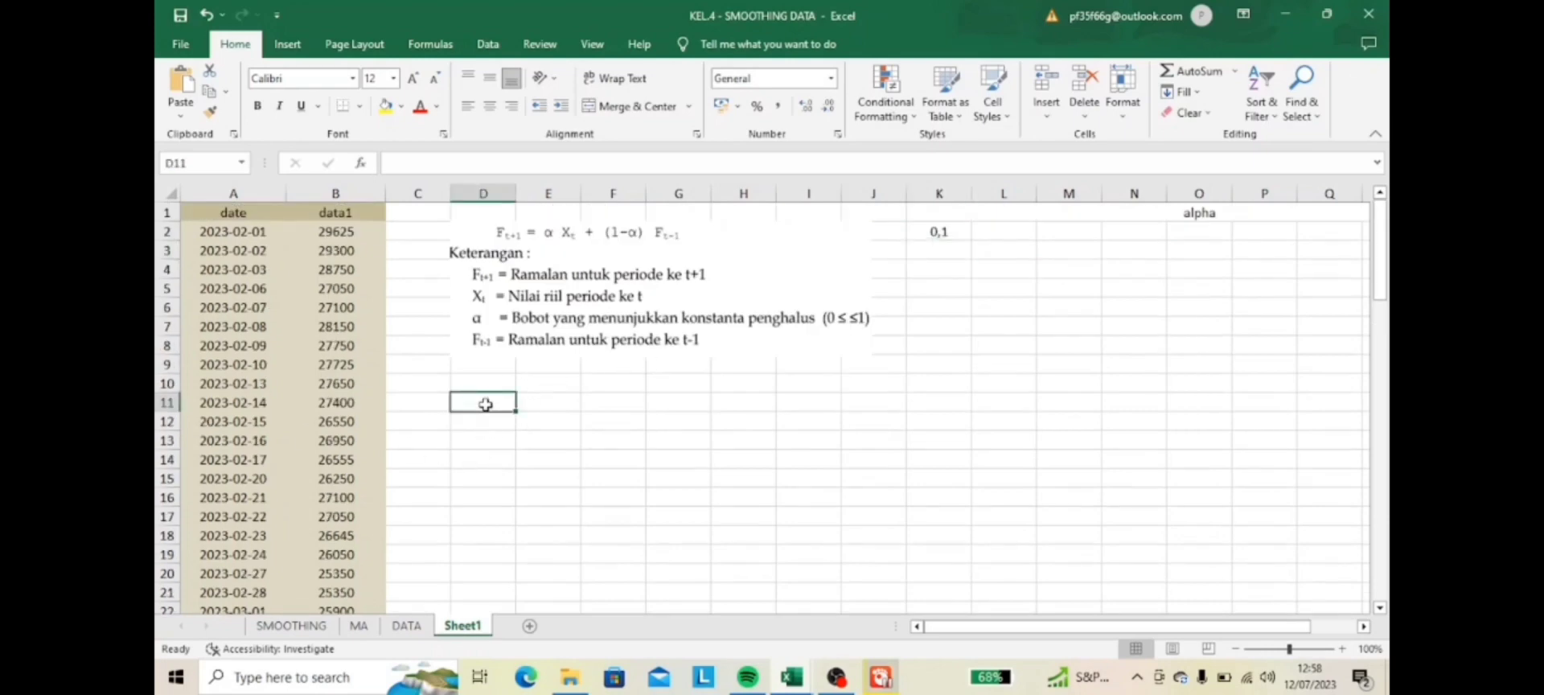
pyautogui.write('mean')
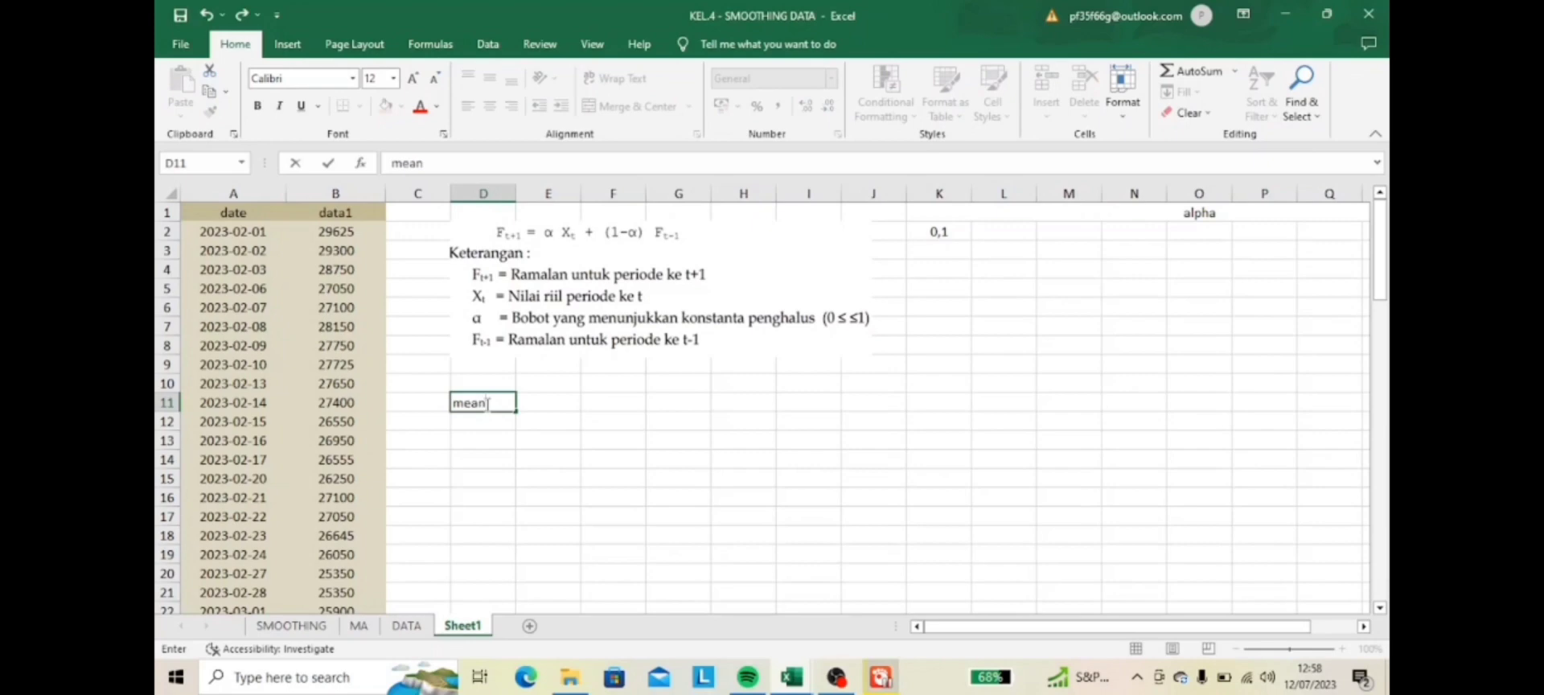
pyautogui.press('Tab')
pyautogui.write('=AVERAGE')
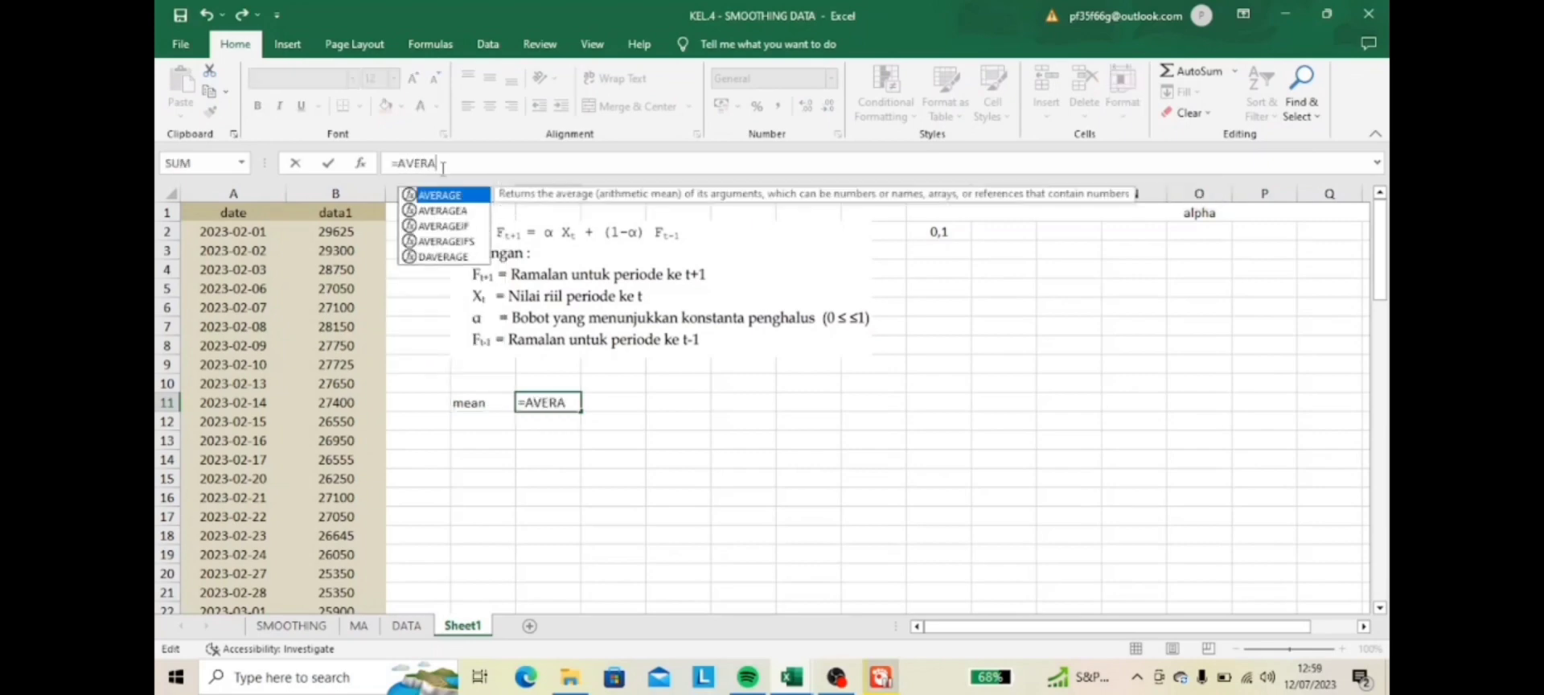
pyautogui.doubleClick(476, 200)
pyautogui.moveTo(336, 232); pyautogui.dragTo(358, 547)
pyautogui.press('Return')
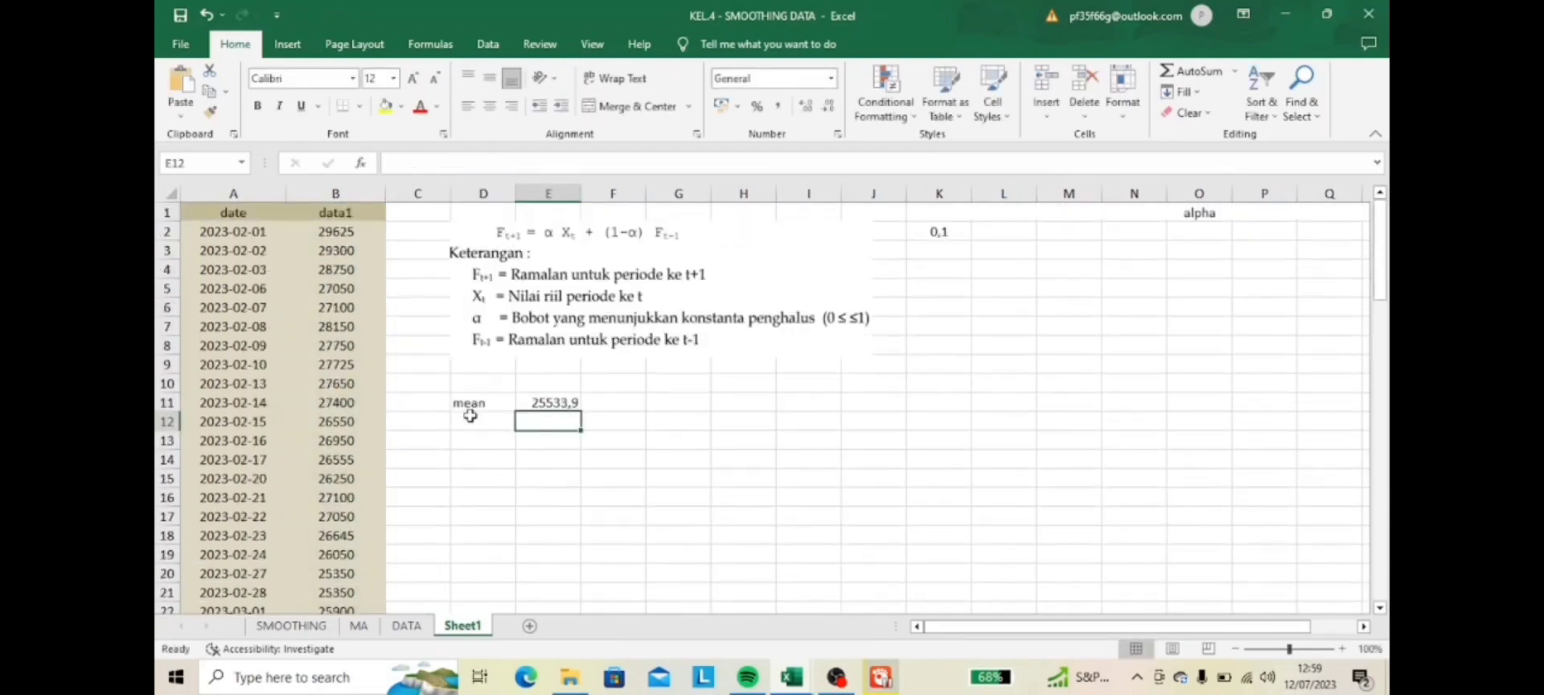
# - Label D12 "varians" and calculate the population variance of the data1 values in E12 with VAR.P
pyautogui.write('variance')
pyautogui.press('Tab')
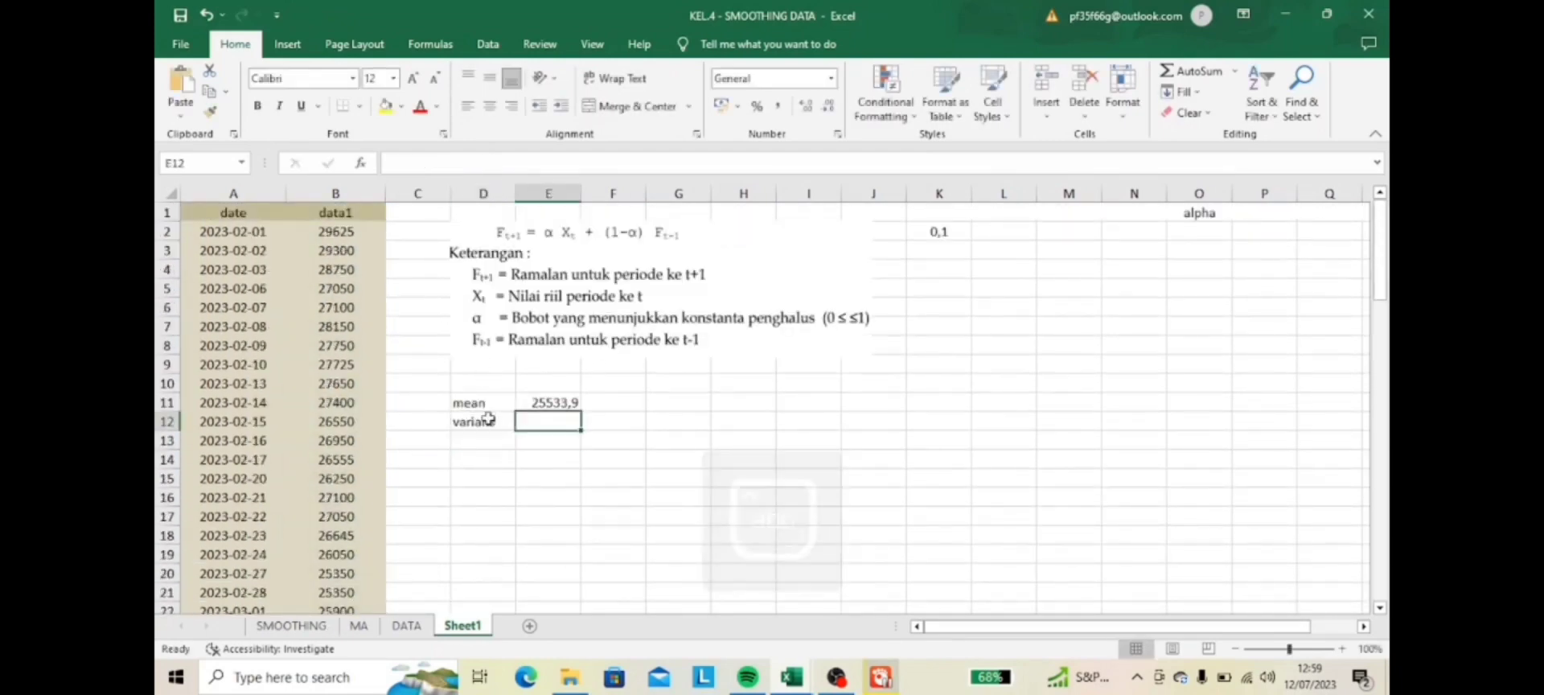
pyautogui.write('=VAR.P(')
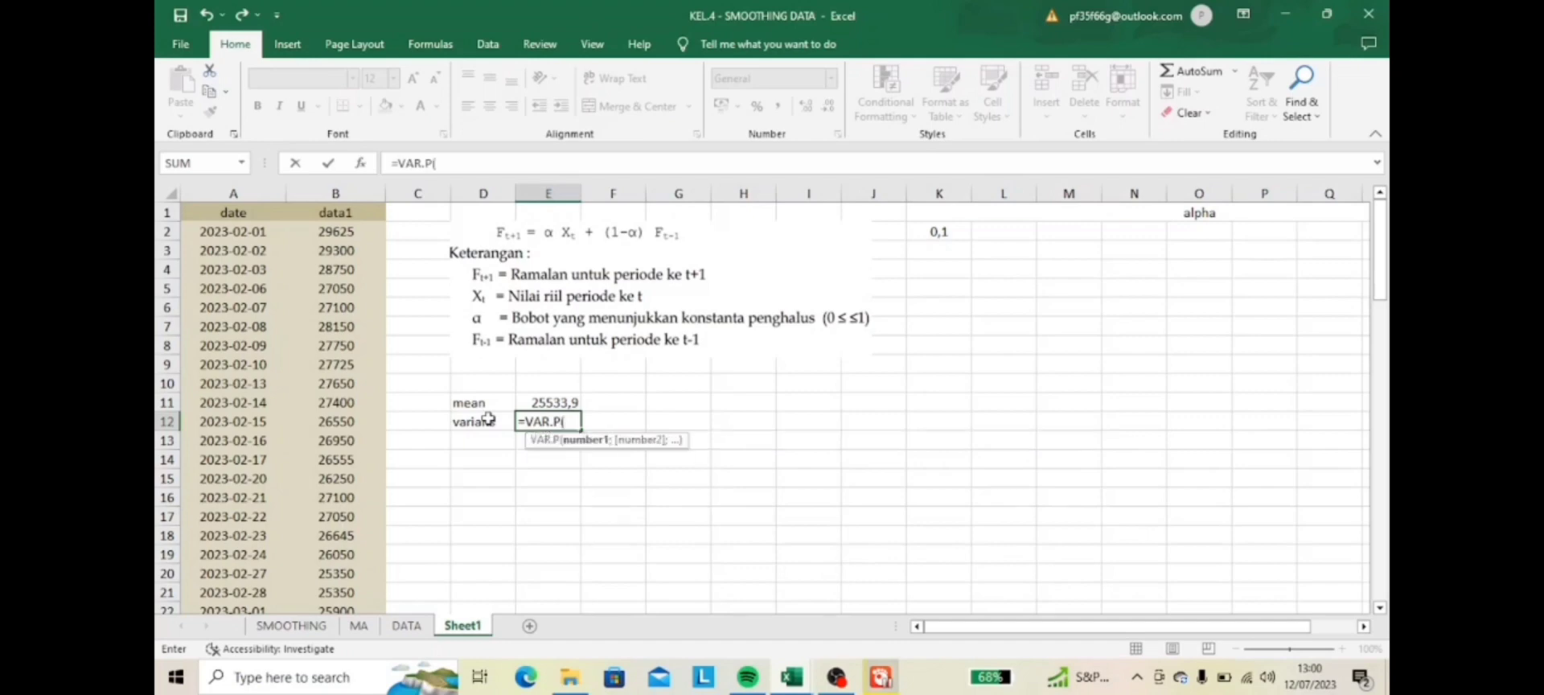
pyautogui.moveTo(337, 231); pyautogui.dragTo(361, 569)
pyautogui.press('Return')
# - Label D13 "max" and calculate the maximum of the data1 values in E13 with MAX
pyautogui.click(494, 439)
pyautogui.write('max')
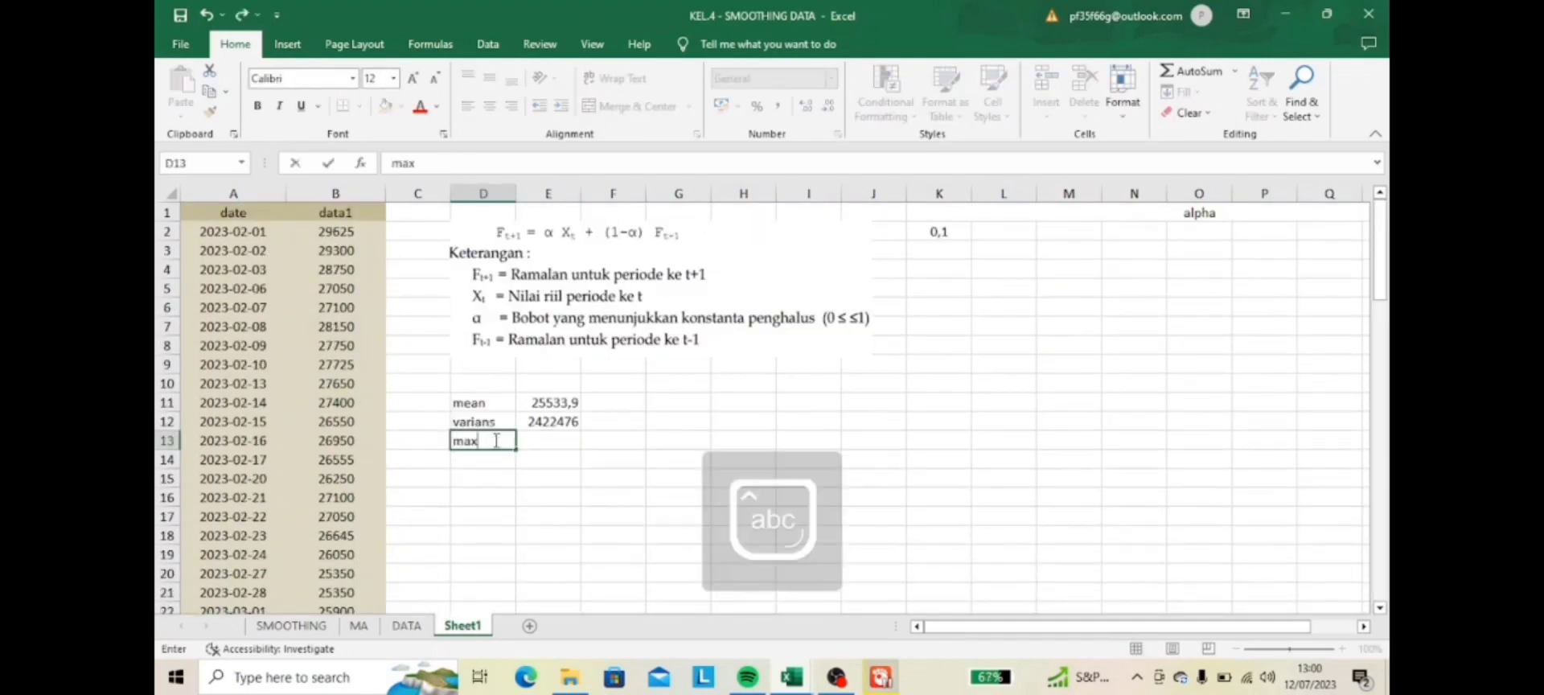
pyautogui.press('Tab')
pyautogui.write('=max(')
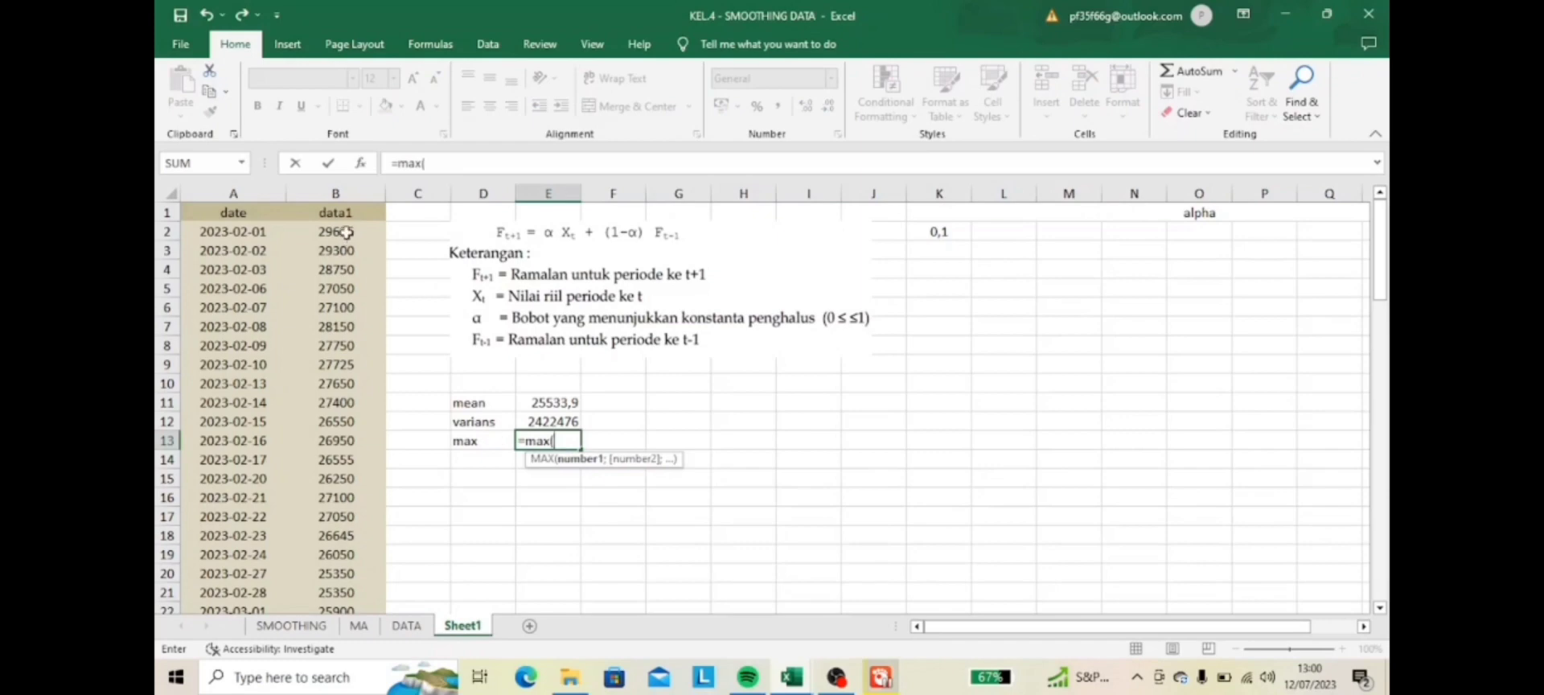
pyautogui.moveTo(337, 231); pyautogui.dragTo(378, 575)
pyautogui.press('Return')
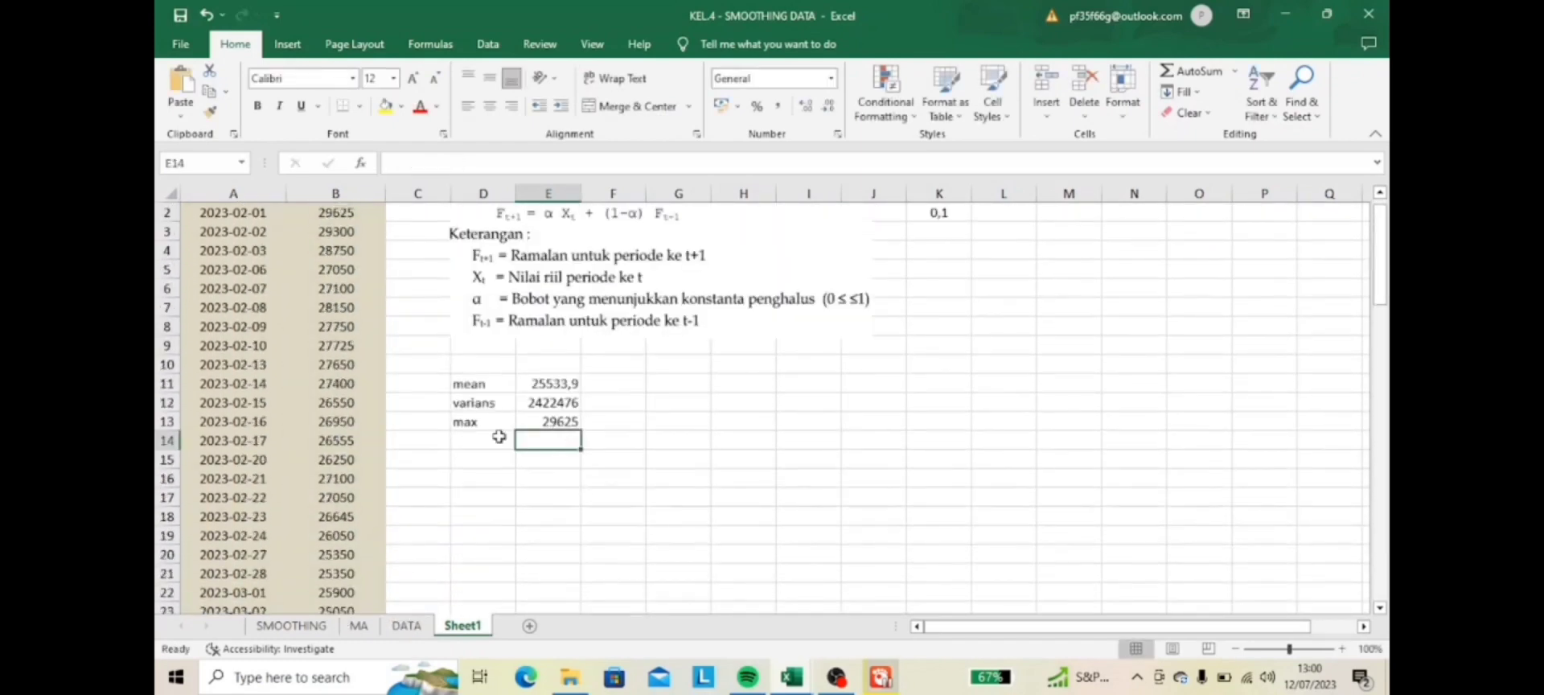
# - Label D14 "min" and calculate the minimum of the data1 values in E14 with MIN
pyautogui.click(485, 441)
pyautogui.write('min')
pyautogui.press('Tab')
pyautogui.write('=min(')
pyautogui.moveTo(336, 212); pyautogui.dragTo(386, 558)
pyautogui.press('Return')
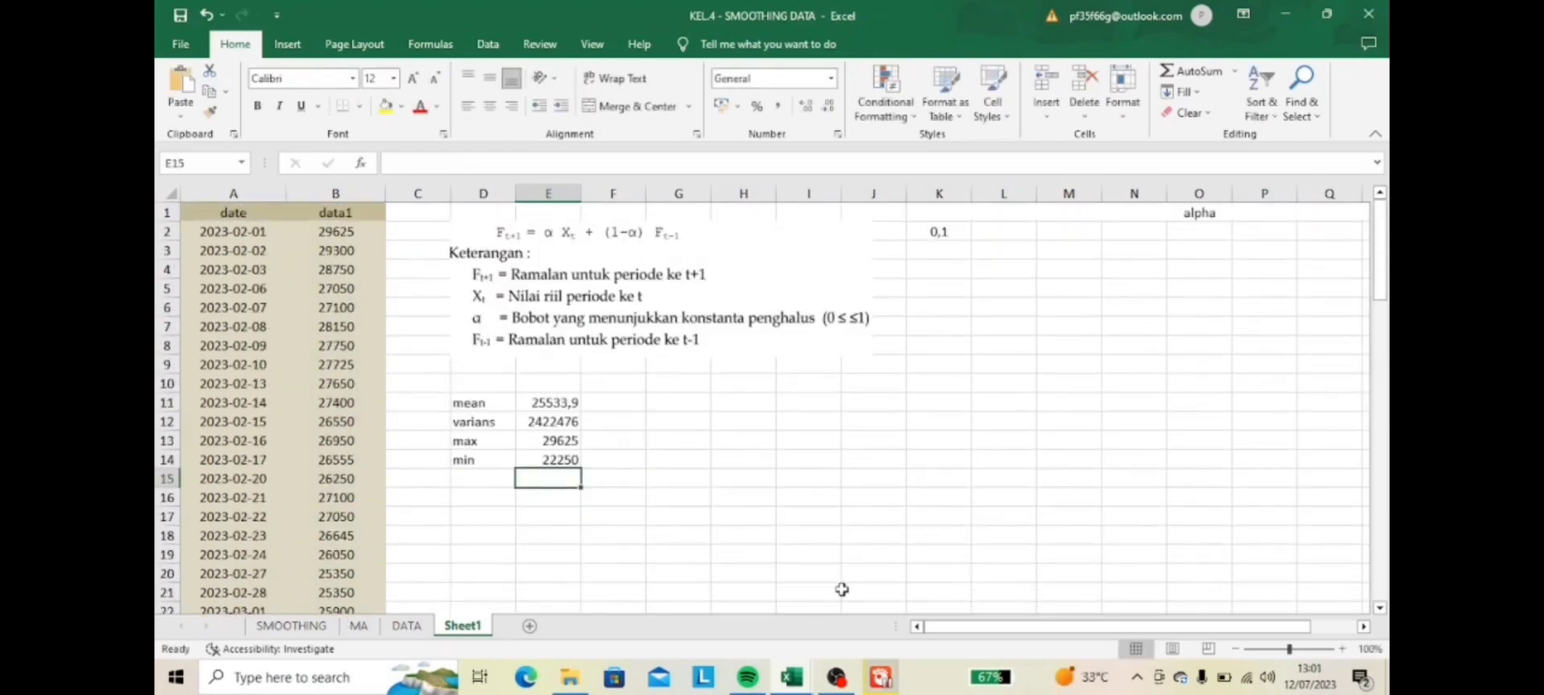
# - Compare the statistics with the "identifikasi data" table on the SMOOTHING sheet, and widen column E on Sheet1 to show full decimals
pyautogui.click(292, 626)
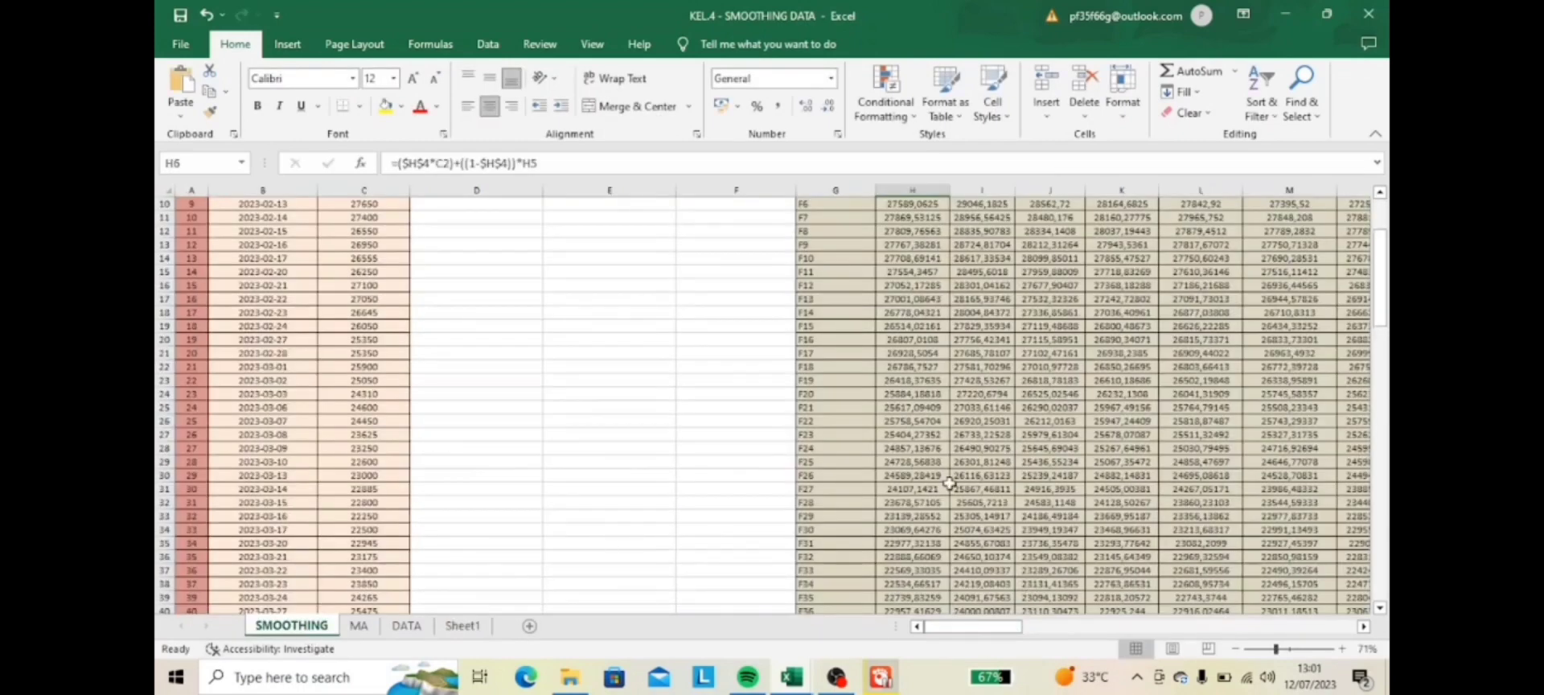
pyautogui.scroll(-20, 948, 482)
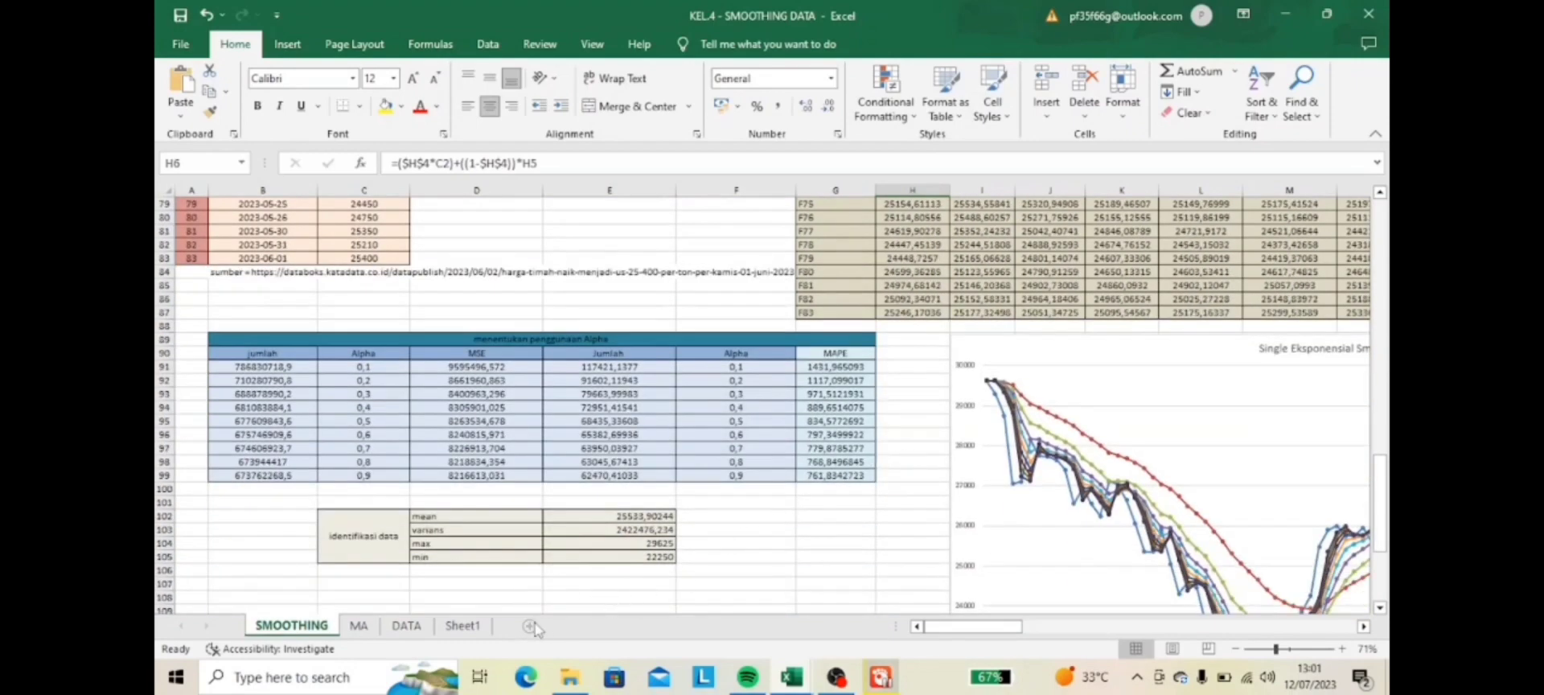
pyautogui.click(464, 625)
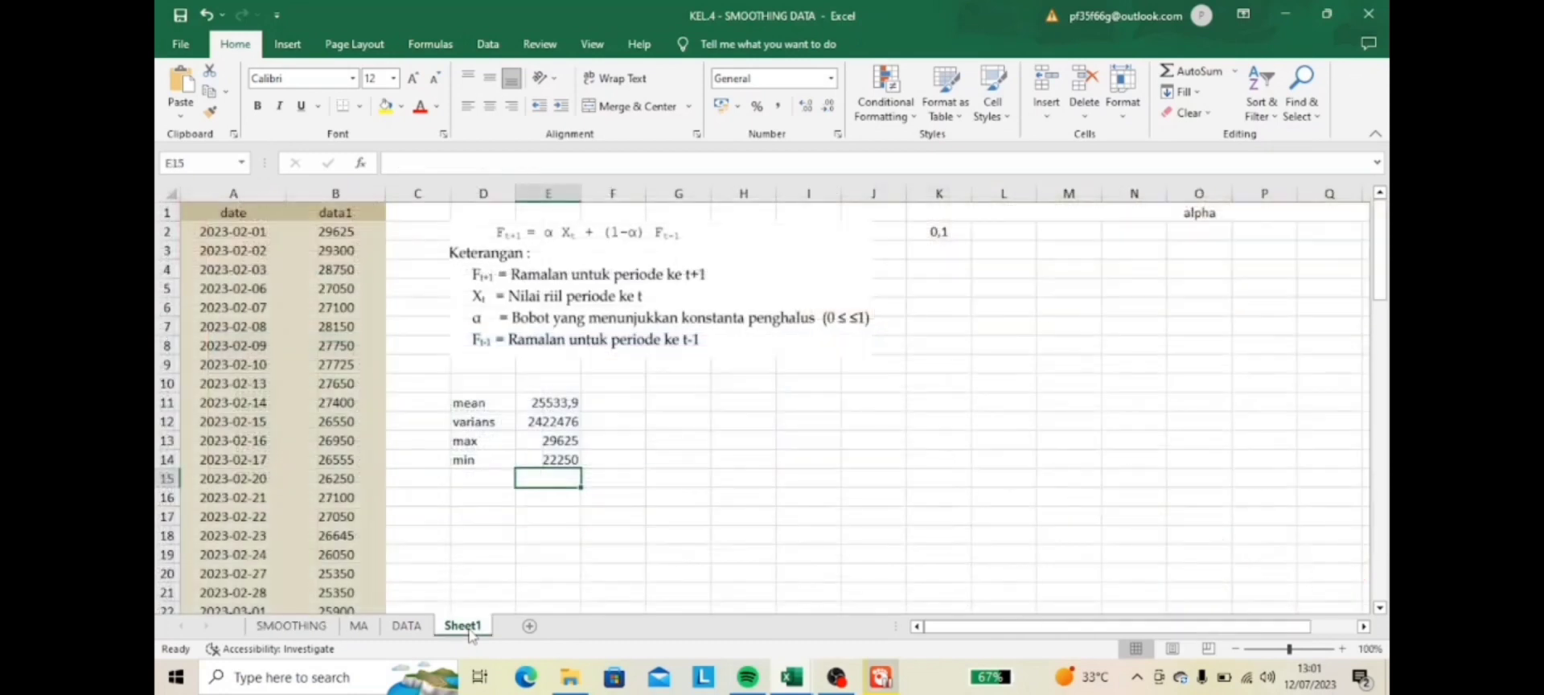
pyautogui.click(318, 630)
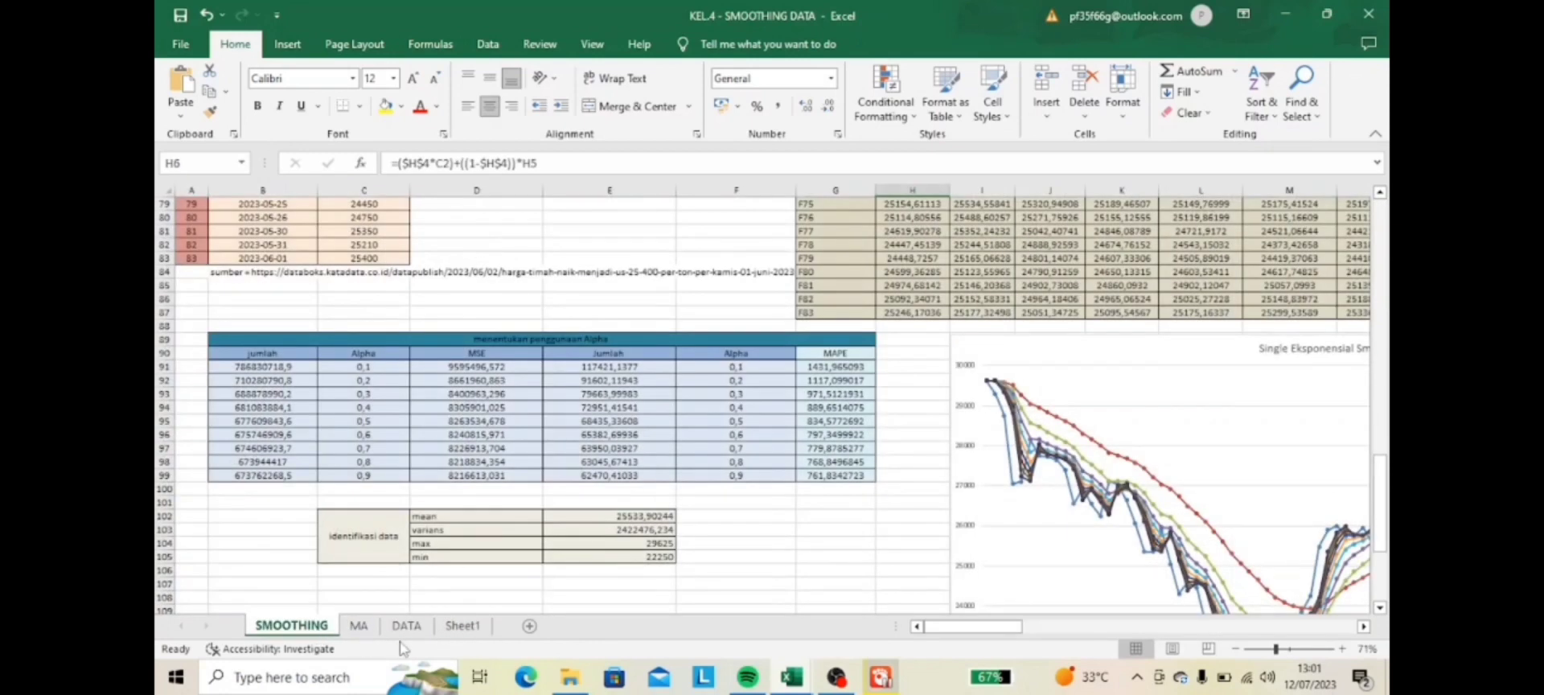
pyautogui.click(463, 627)
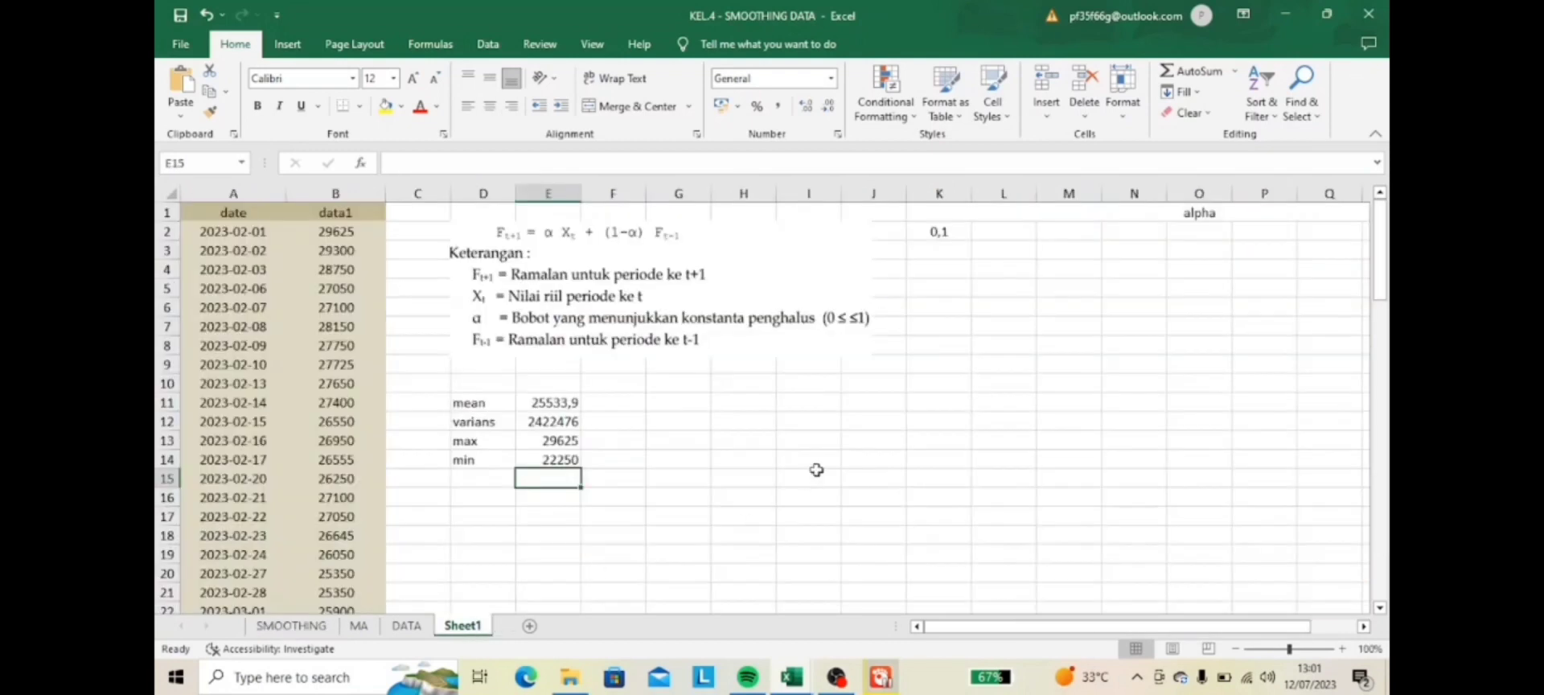
pyautogui.moveTo(580, 193); pyautogui.dragTo(630, 210)
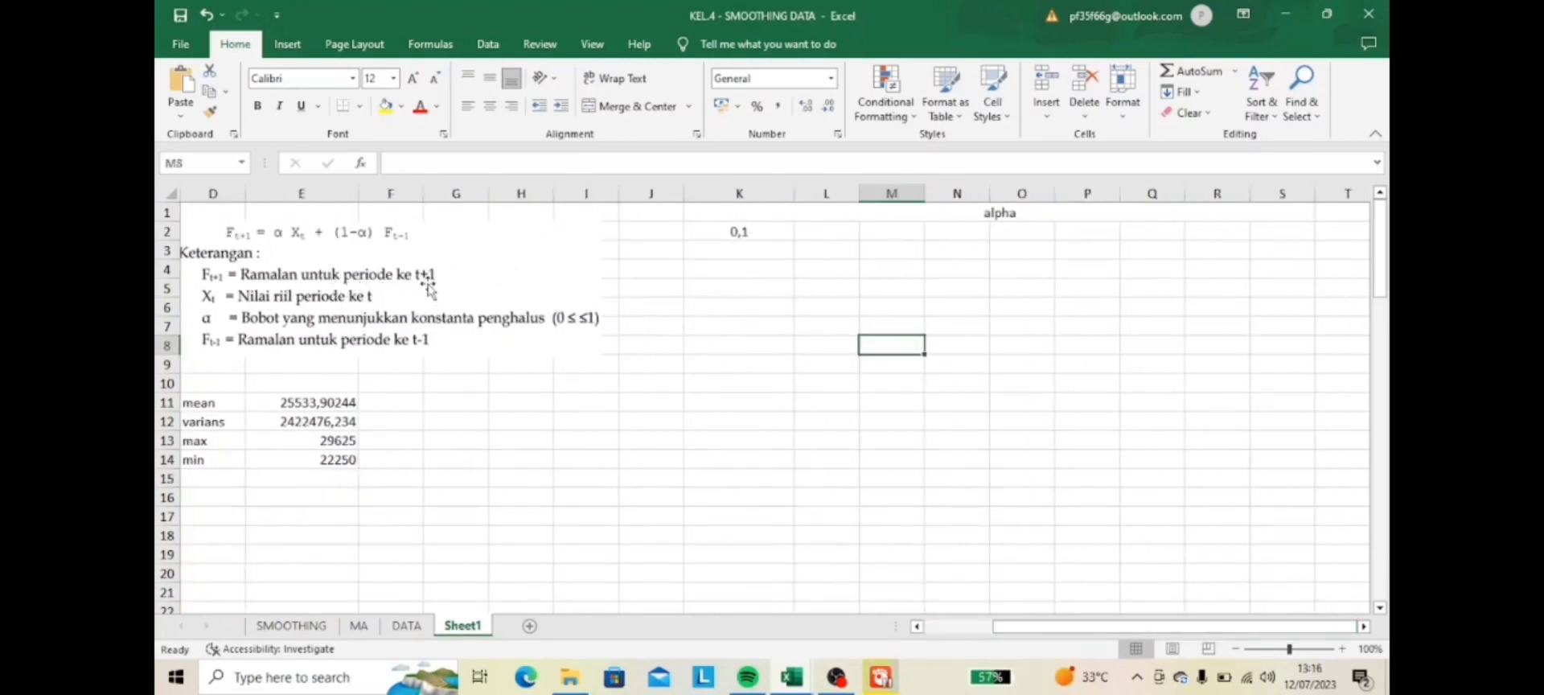
# - Enter the label F1 in J3 and fill the series down column J through F83
pyautogui.click(656, 250)
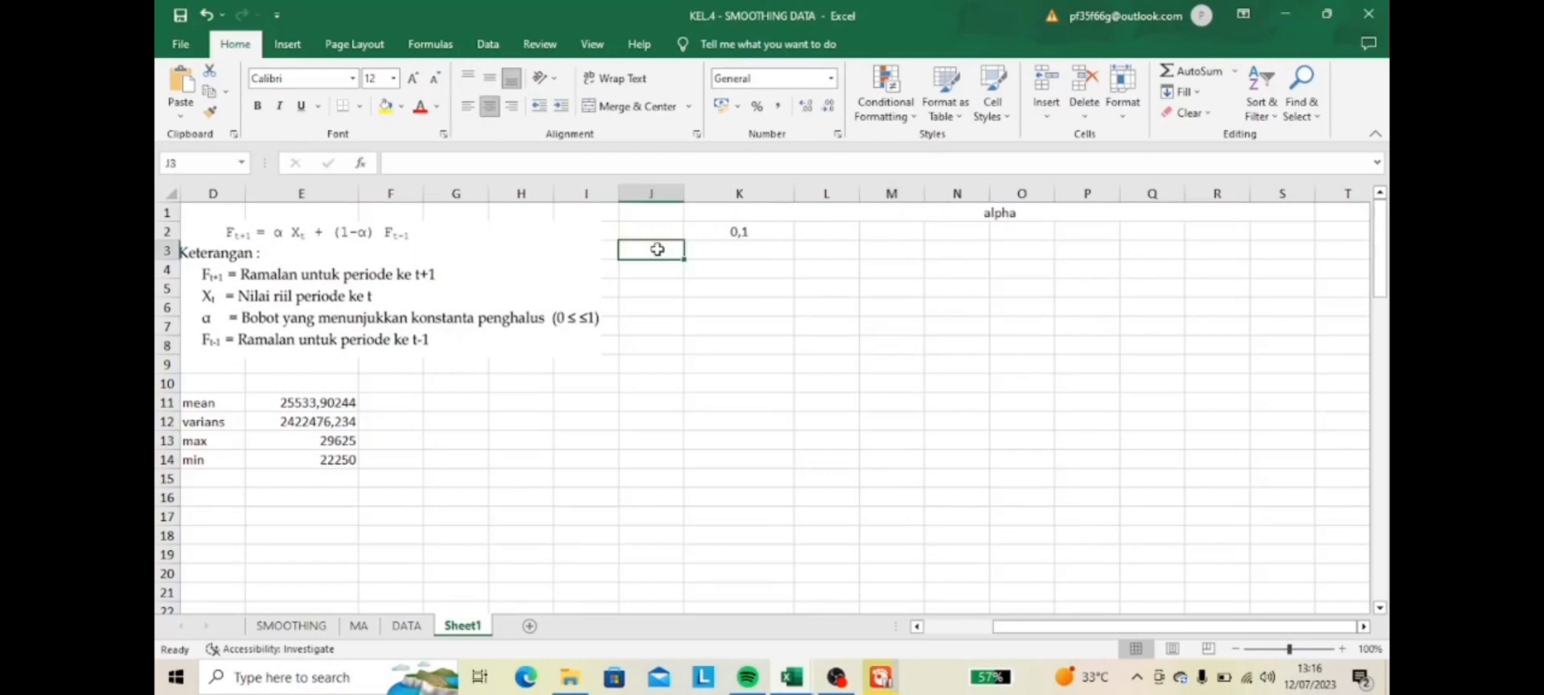
pyautogui.write('F1')
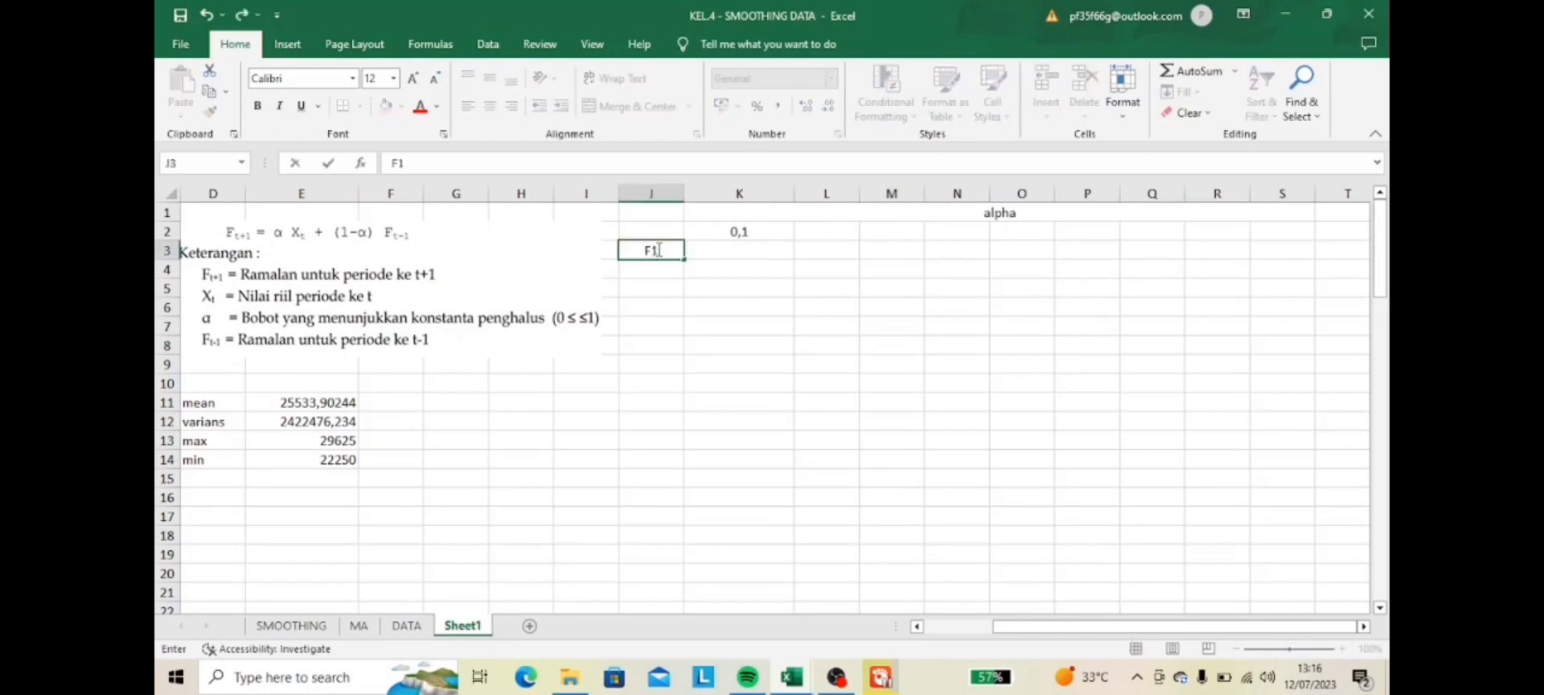
pyautogui.press('Return')
pyautogui.click(655, 251)
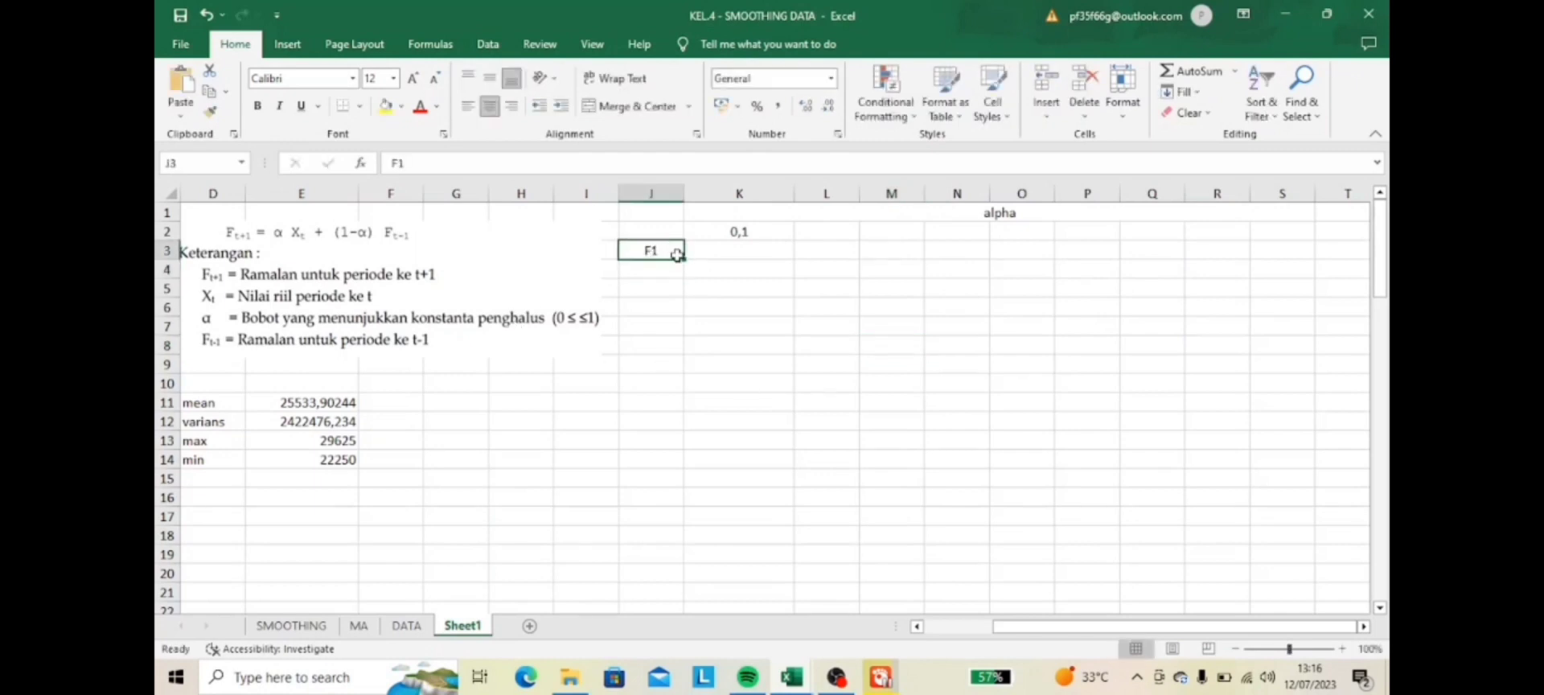
pyautogui.moveTo(683, 260); pyautogui.dragTo(668, 579)
pyautogui.scroll(20, 791, 385)
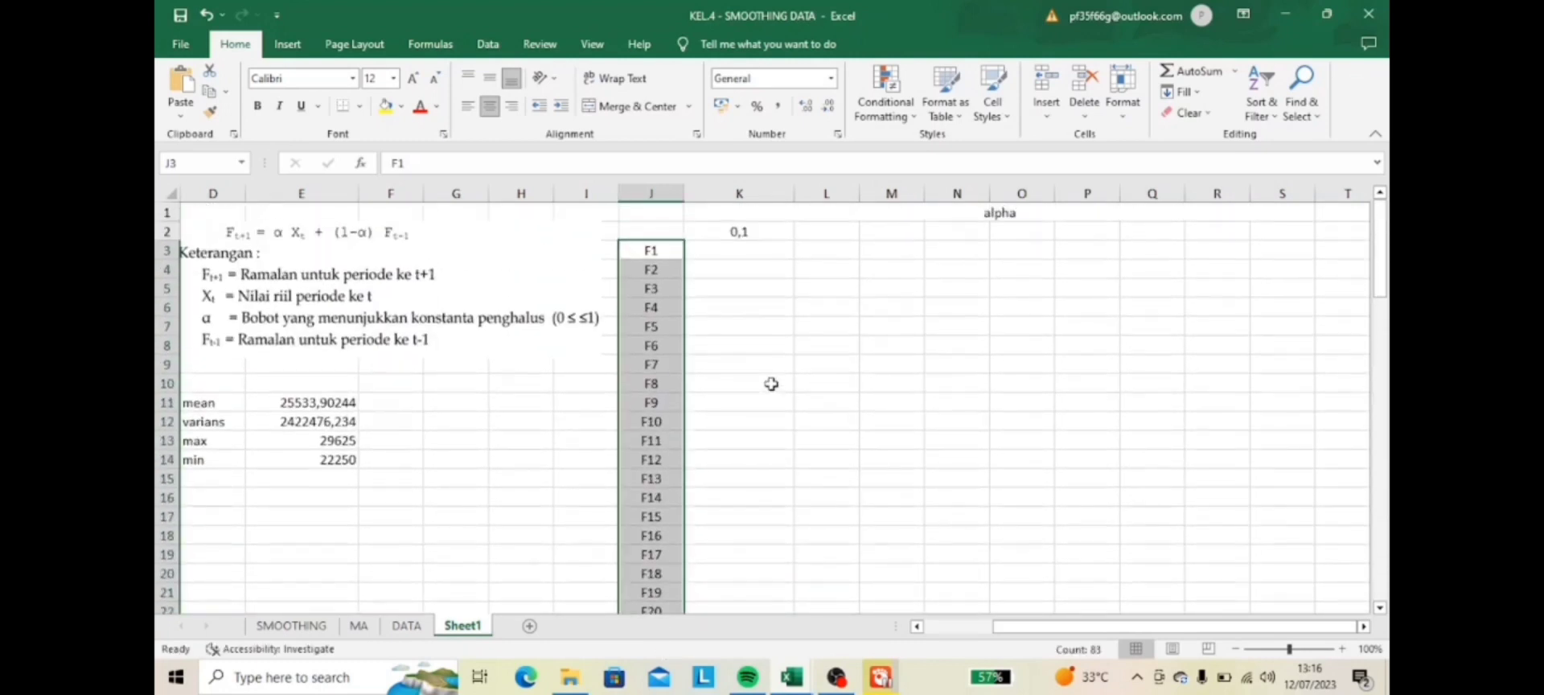
# - Enter 29625, the first data1 value, as the F1 forecast in K3 under alpha 0,1
pyautogui.click(746, 256)
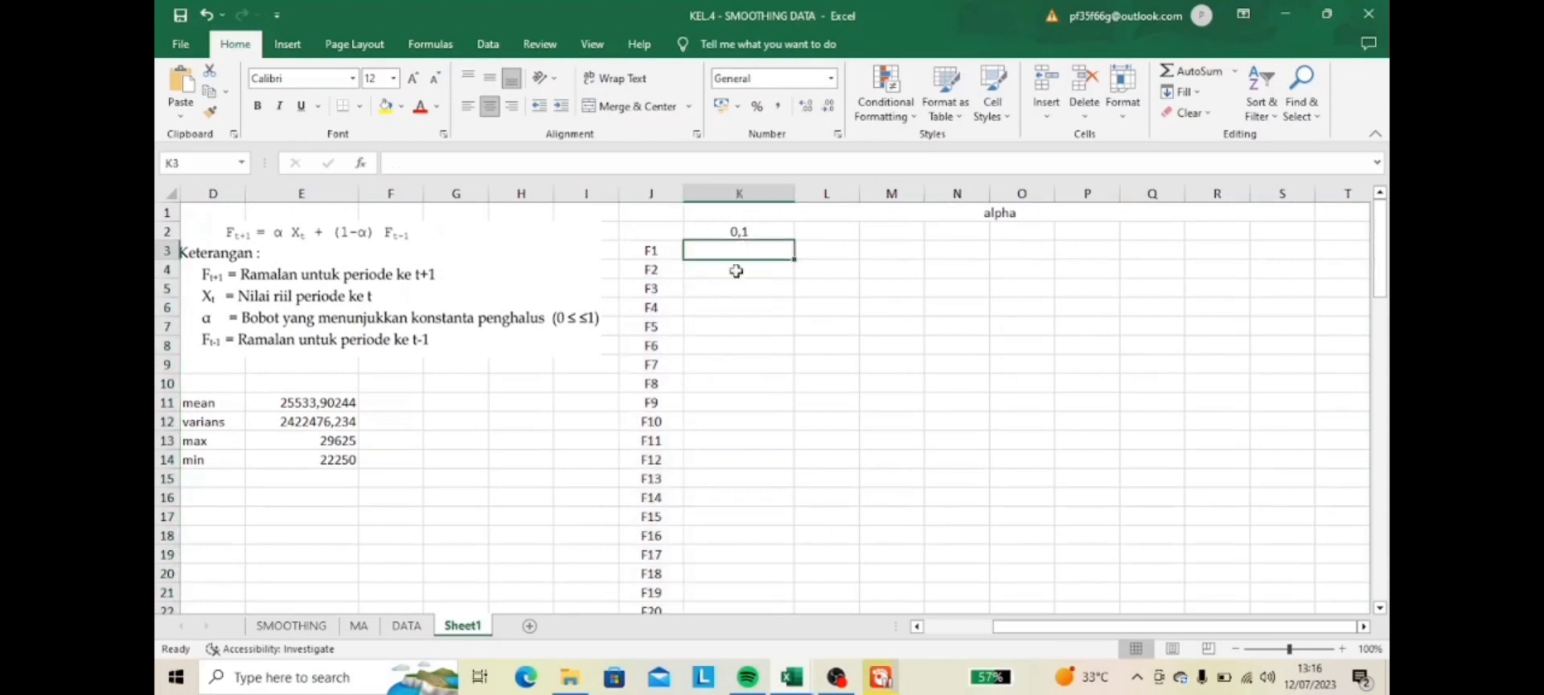
pyautogui.moveTo(1046, 626); pyautogui.dragTo(974, 633)
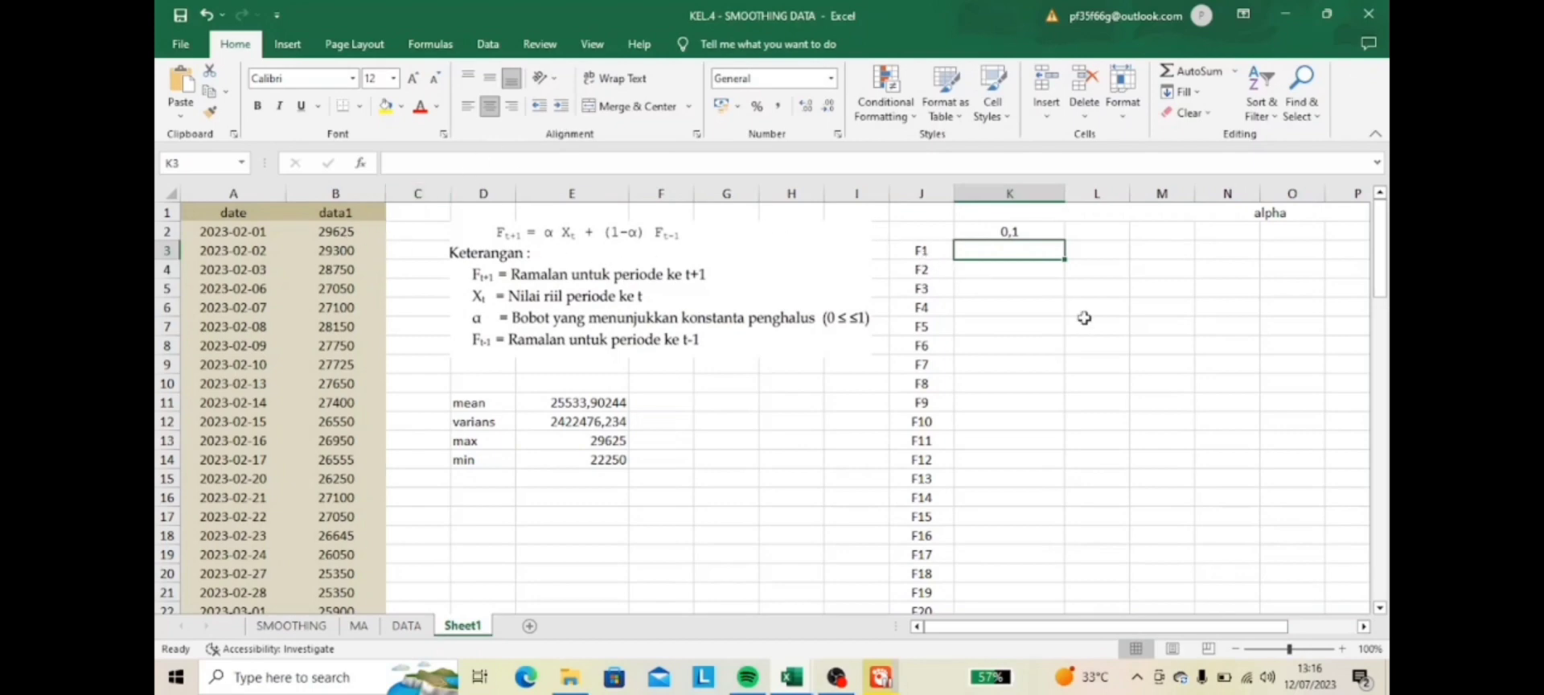
pyautogui.write('29')
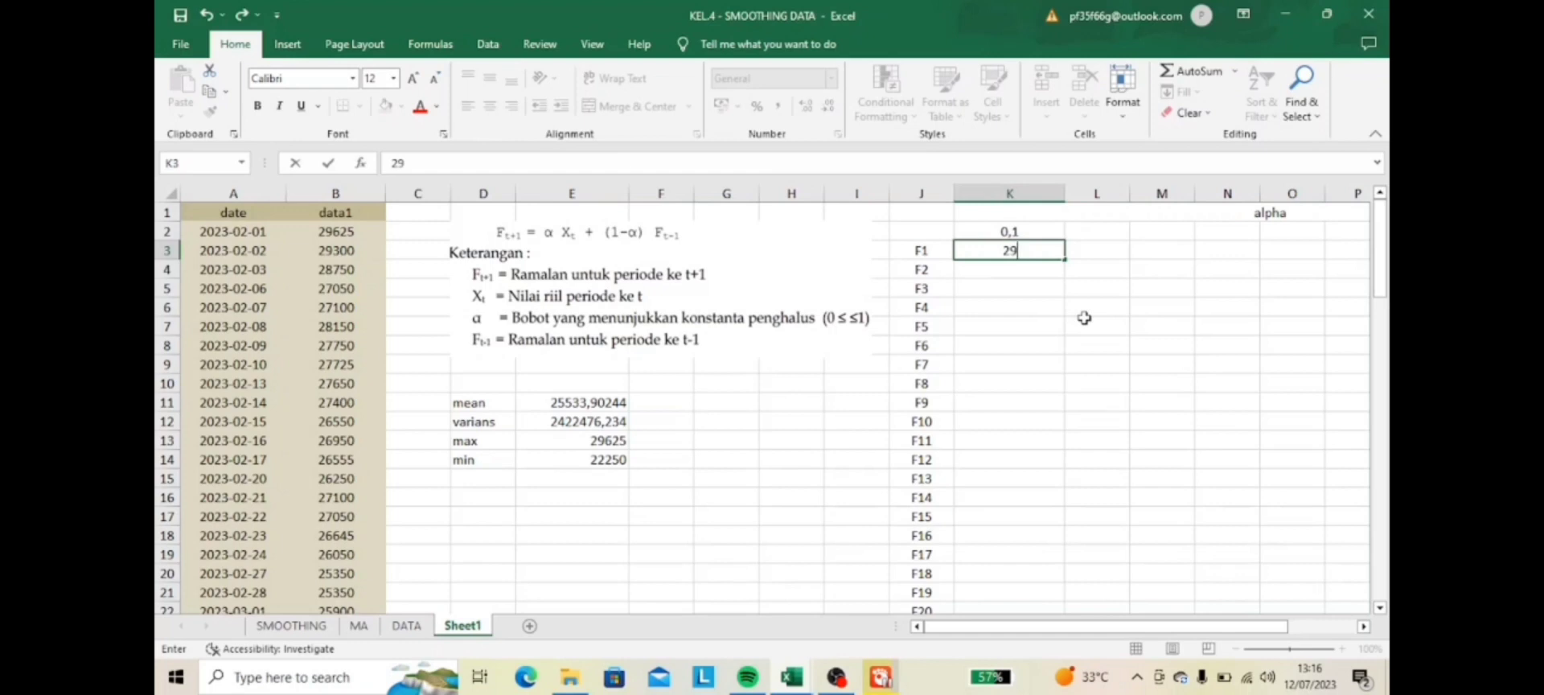
pyautogui.write('625')
# - Enter the exponential smoothing formula =($K$2*B2)+((1-$K$2))*K3 in K4 as the F2 forecast for alpha 0,1
pyautogui.click(1021, 276)
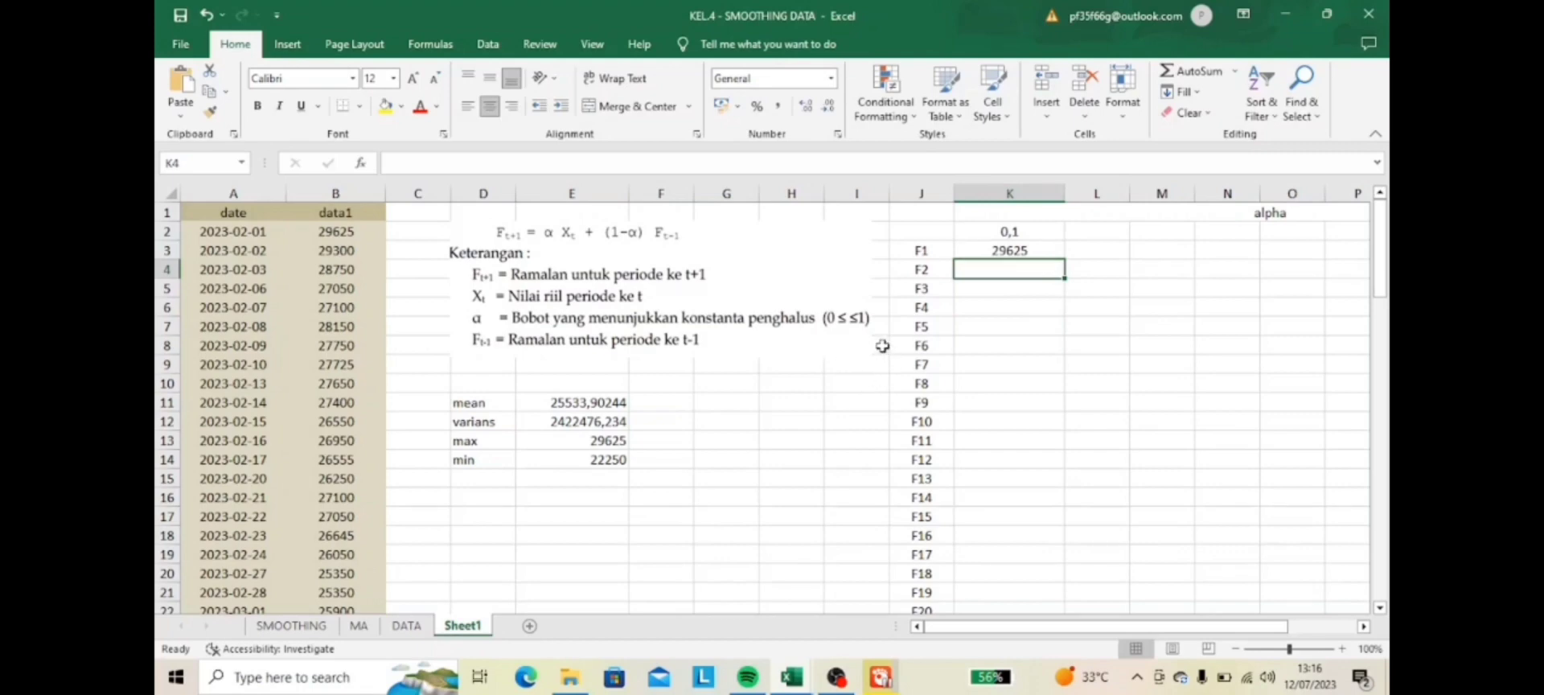
pyautogui.write('=(')
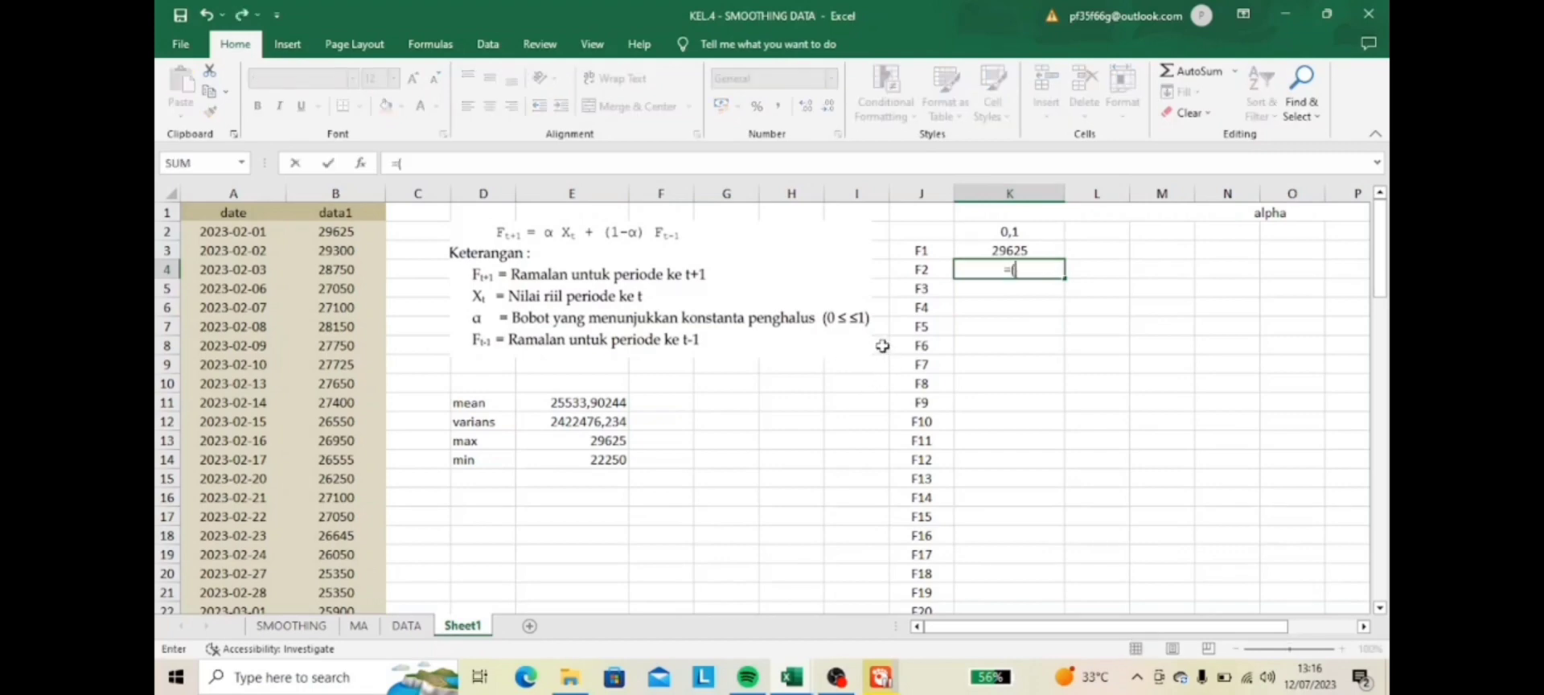
pyautogui.write('$')
pyautogui.write('K$2')
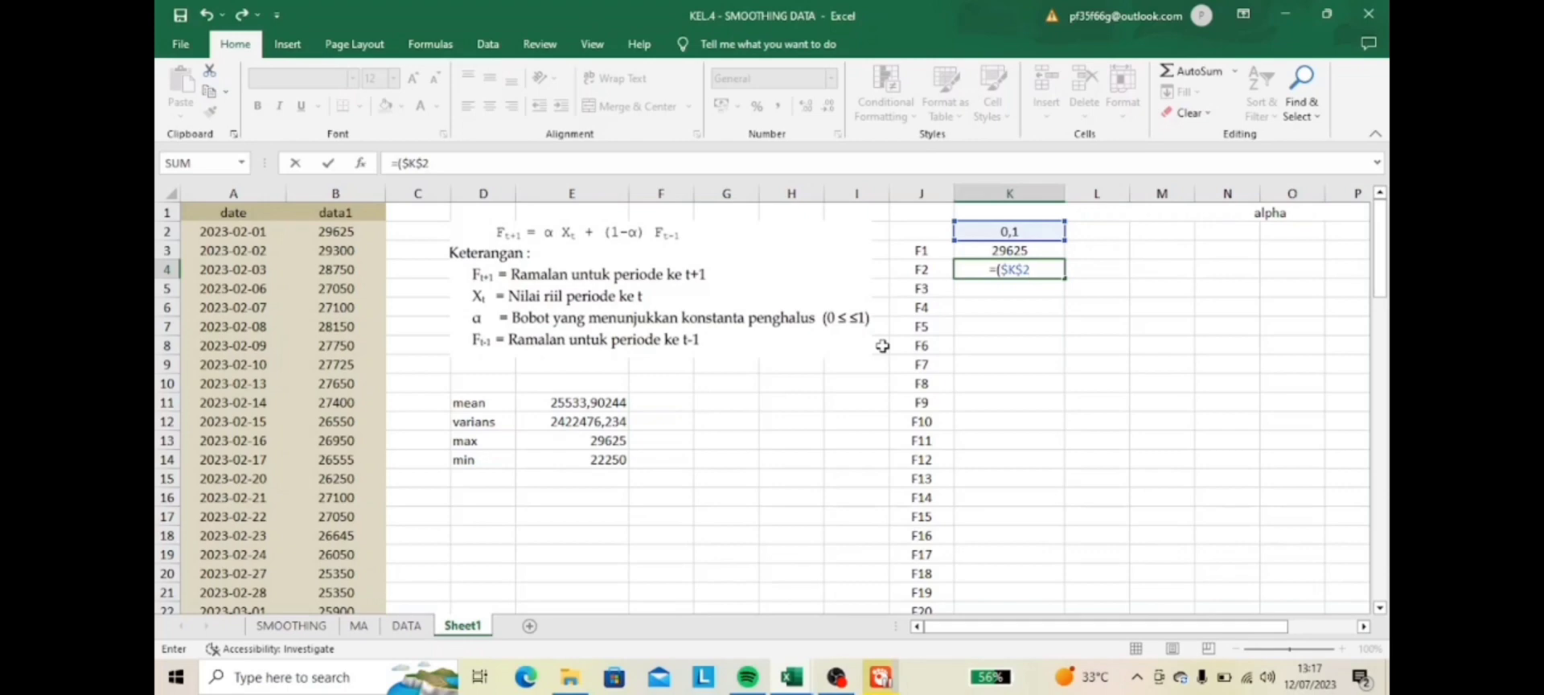
pyautogui.write('*')
pyautogui.write('B2')
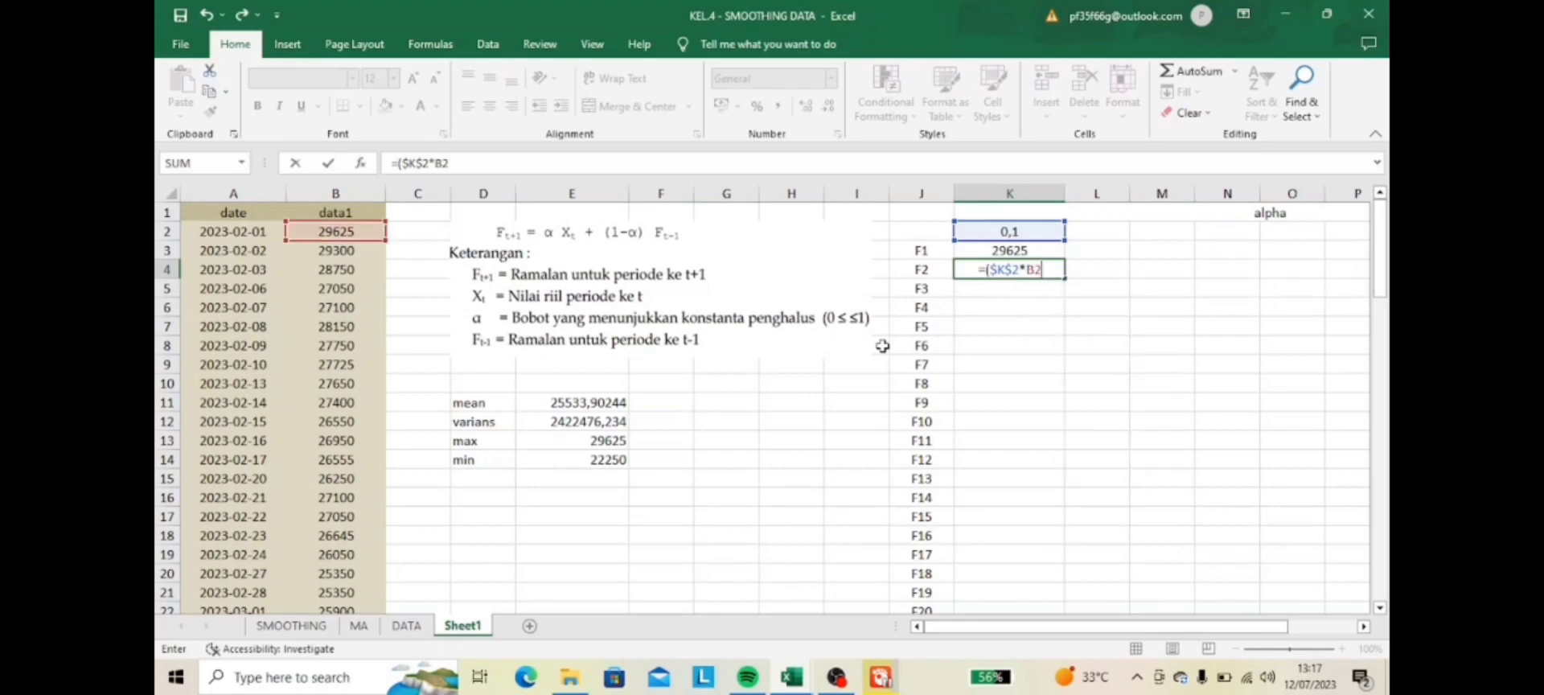
pyautogui.write(')+((')
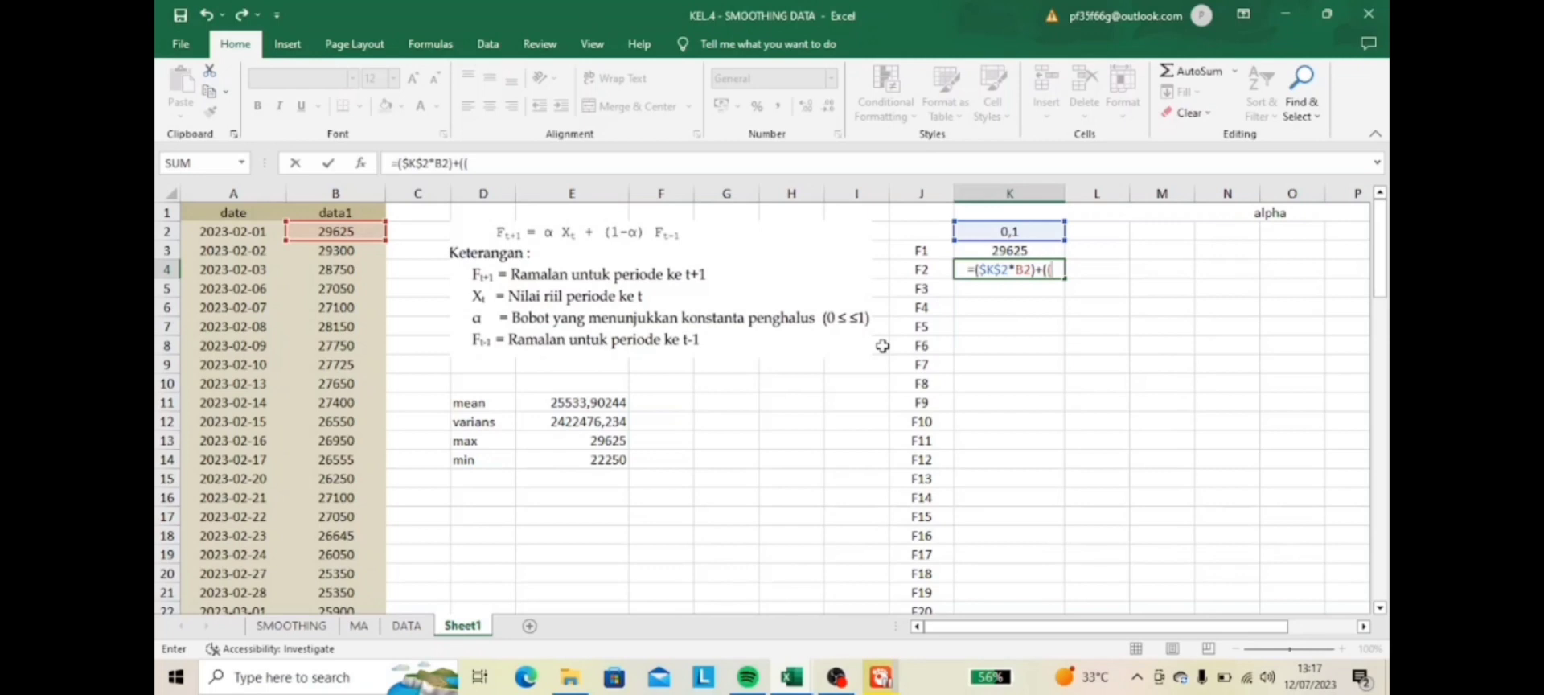
pyautogui.write('1-$')
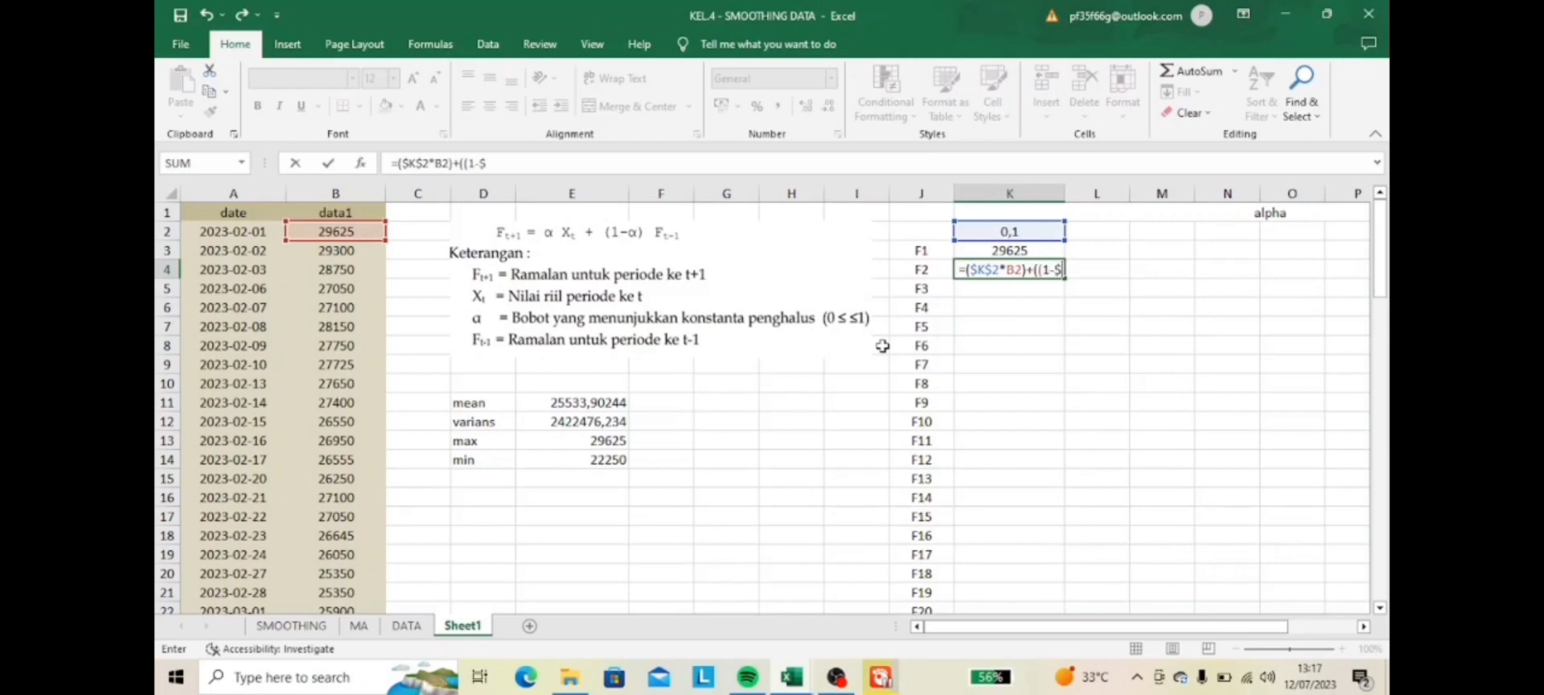
pyautogui.write('K')
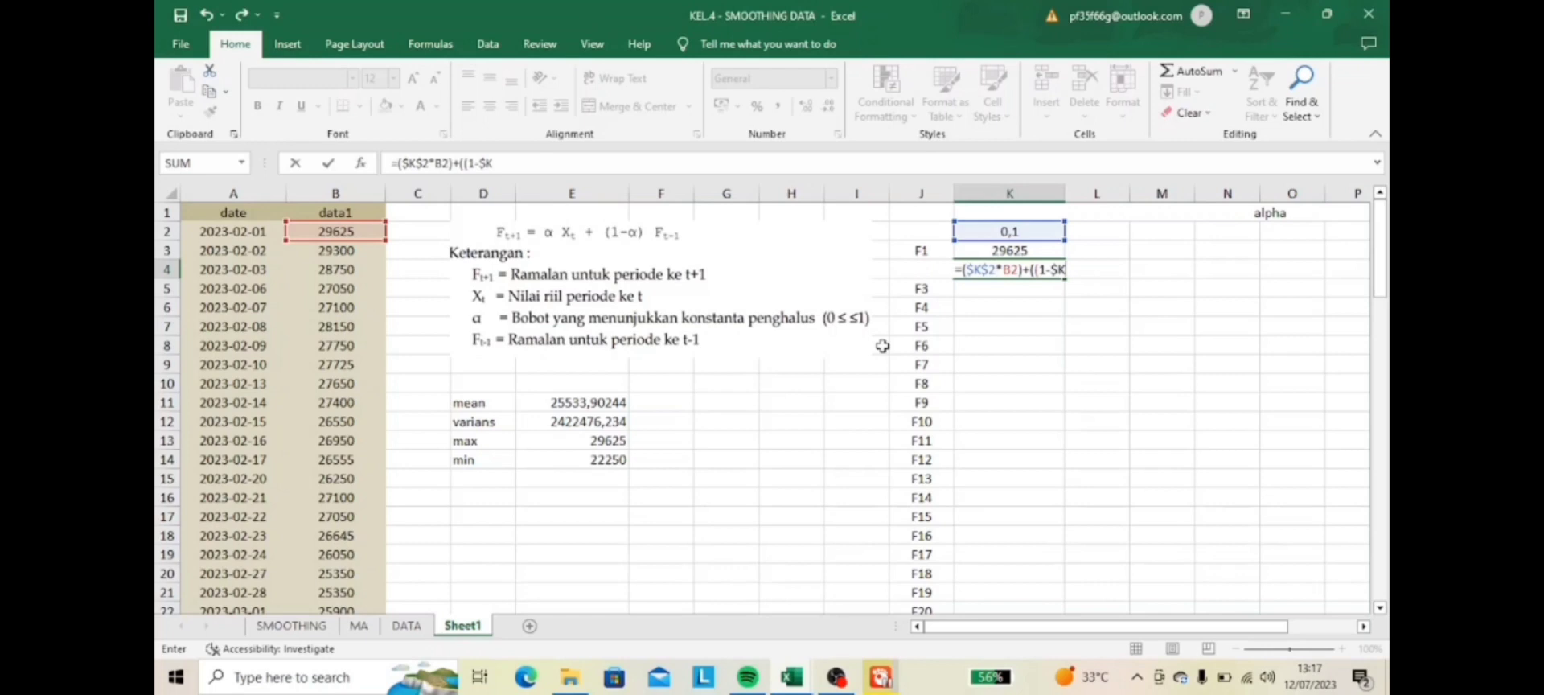
pyautogui.write('$2')
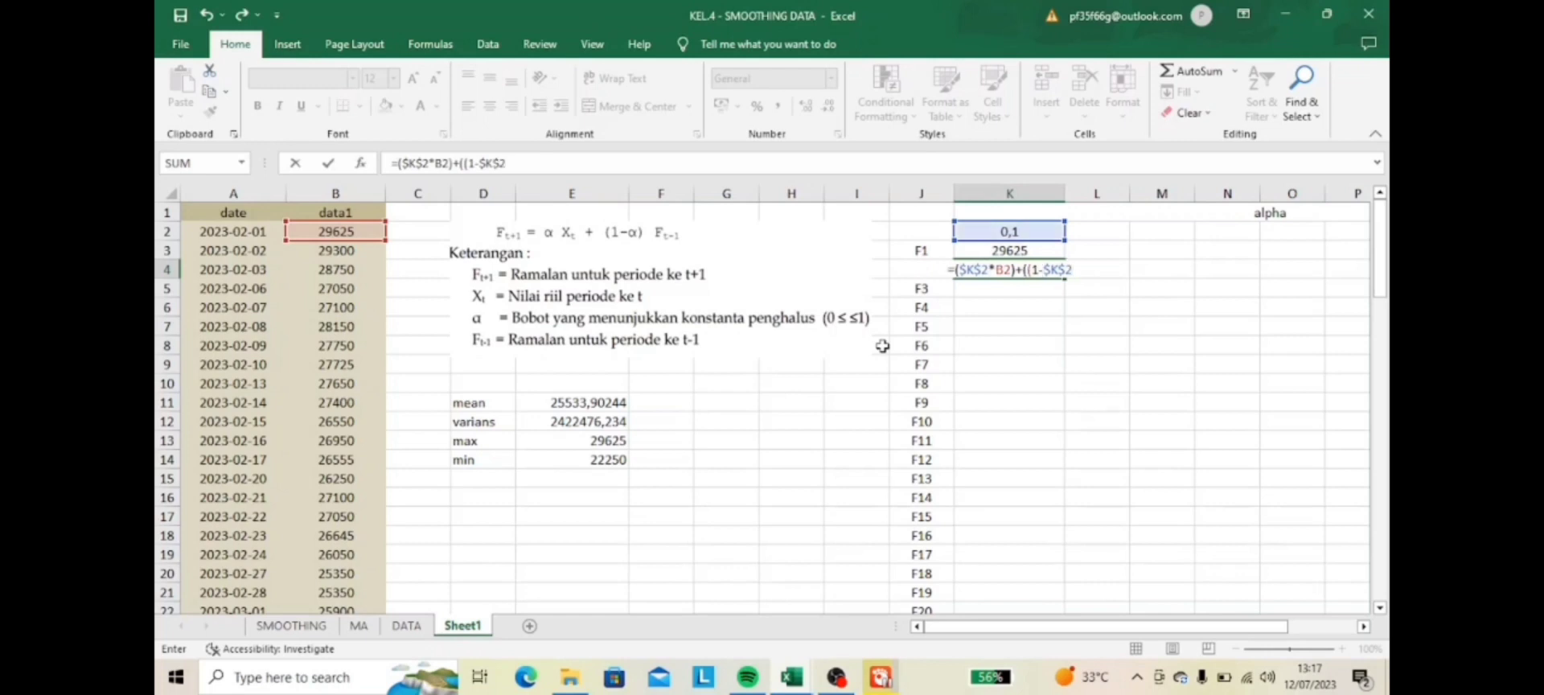
pyautogui.write('))')
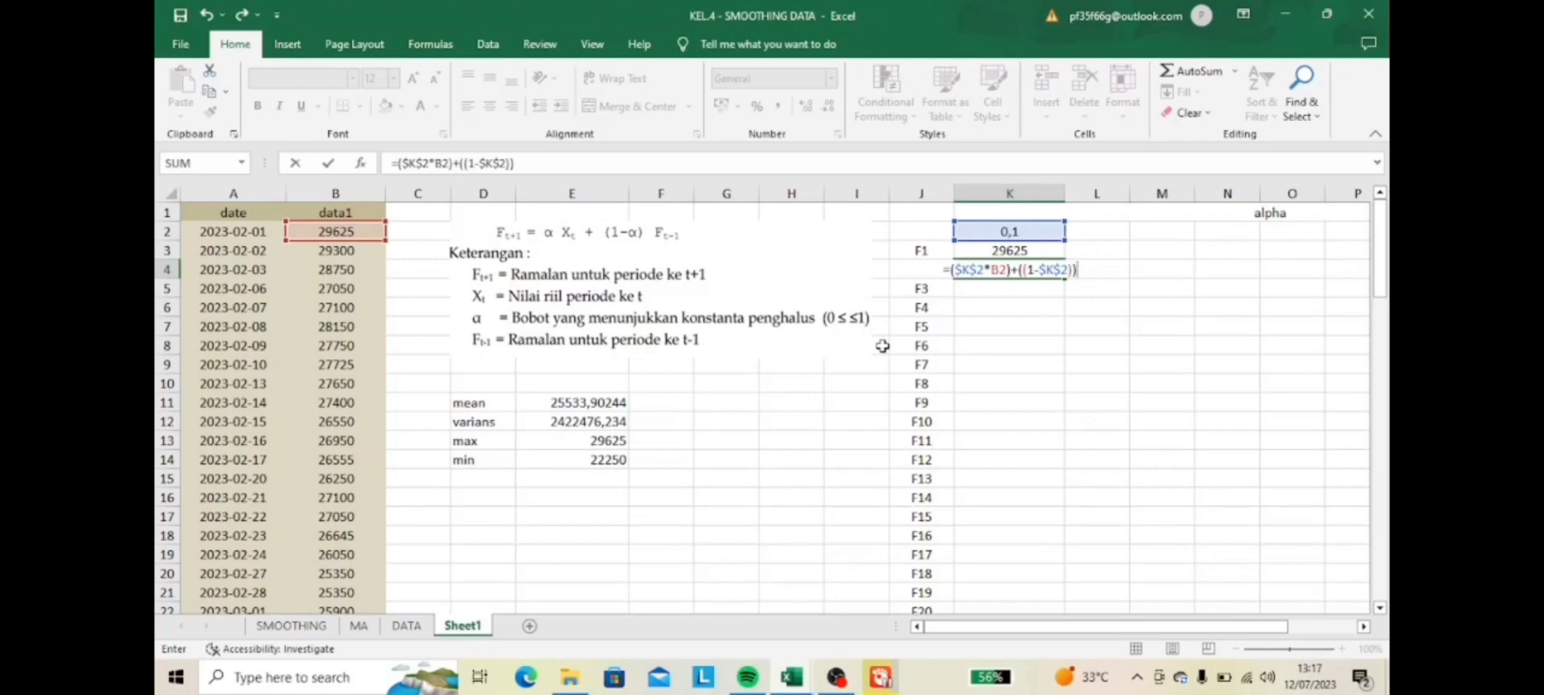
pyautogui.write('K')
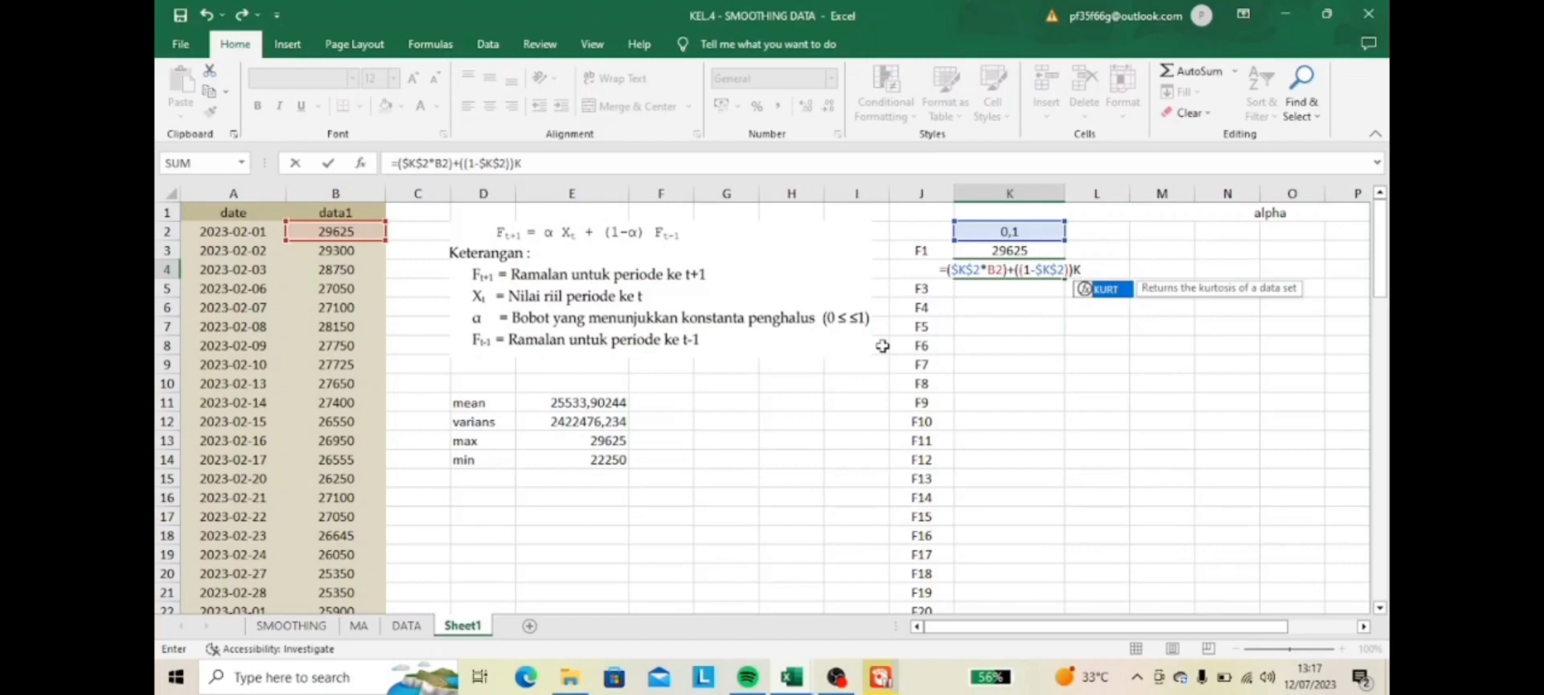
pyautogui.write('3')
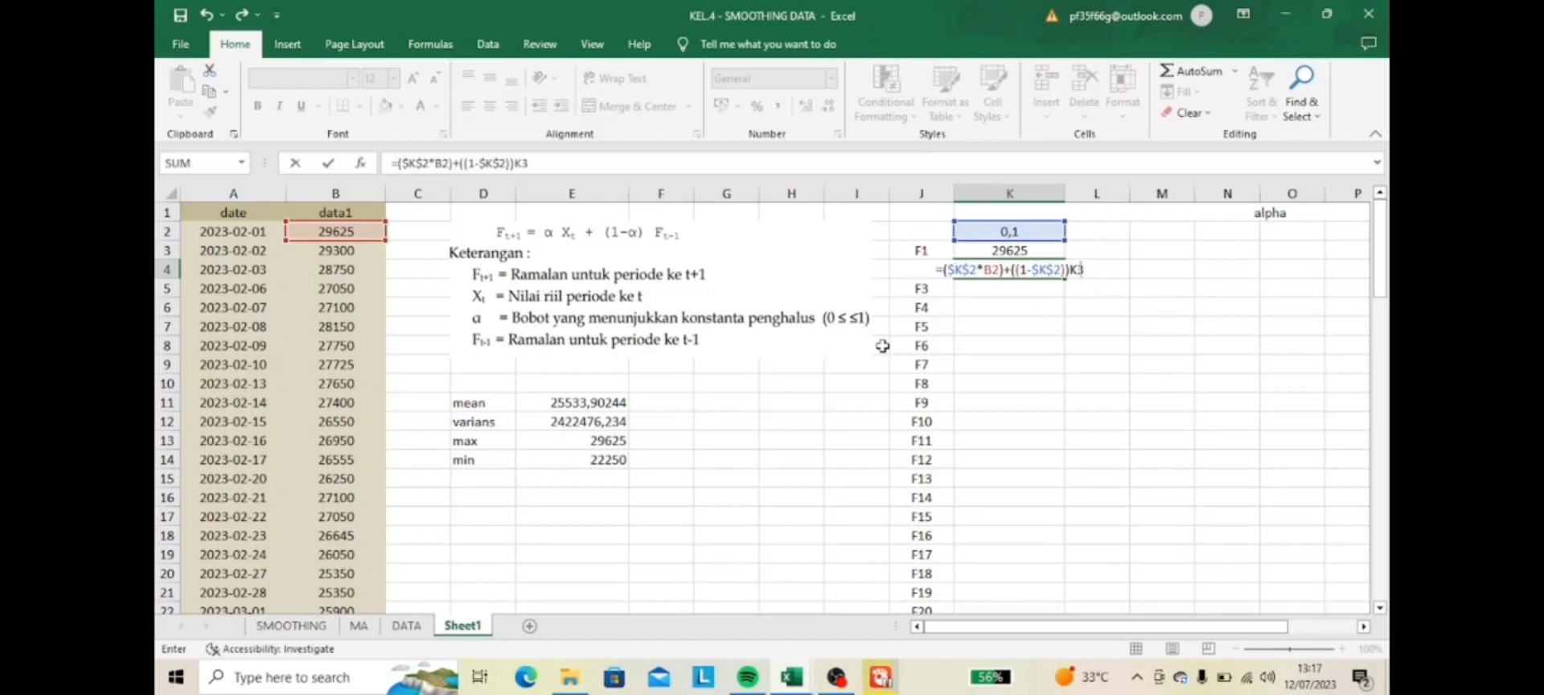
pyautogui.press('BackSpace')
pyautogui.press('BackSpace')
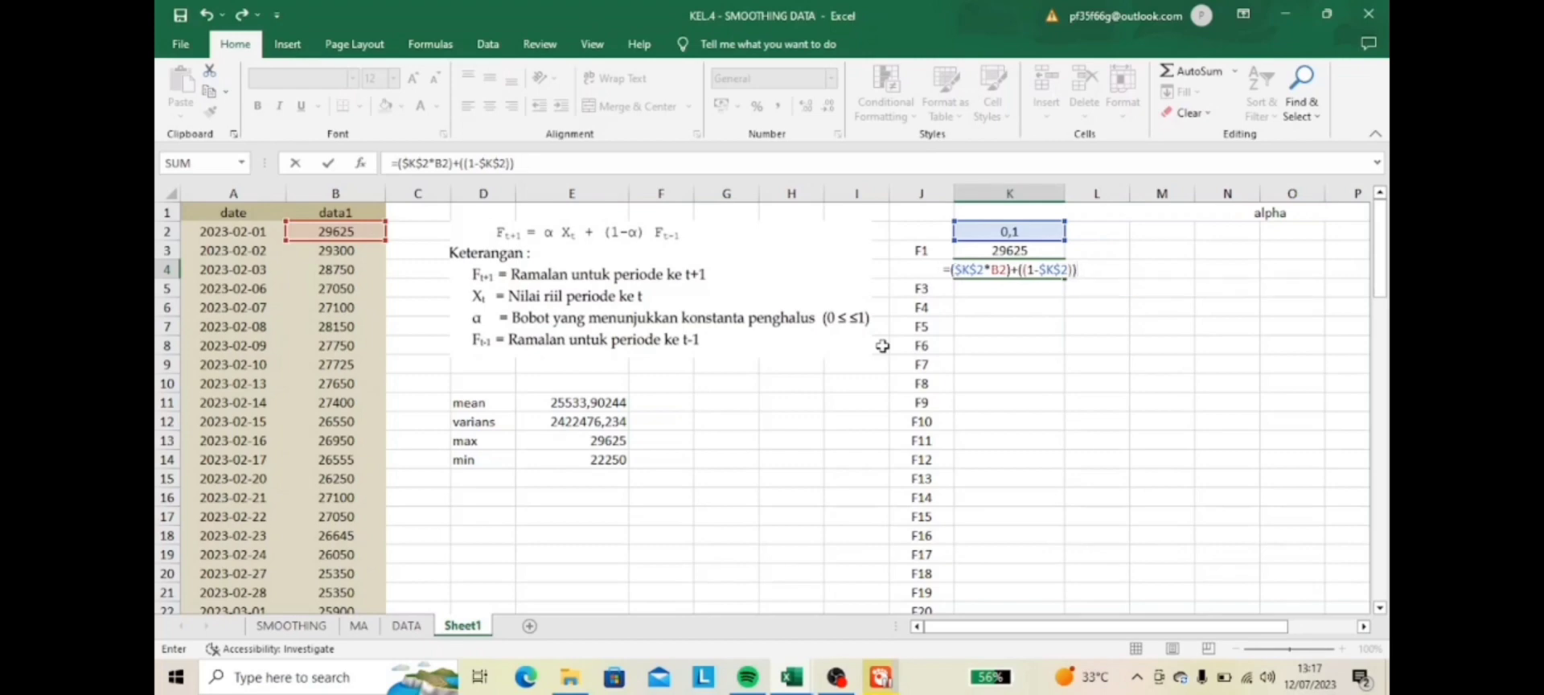
pyautogui.write('*K3')
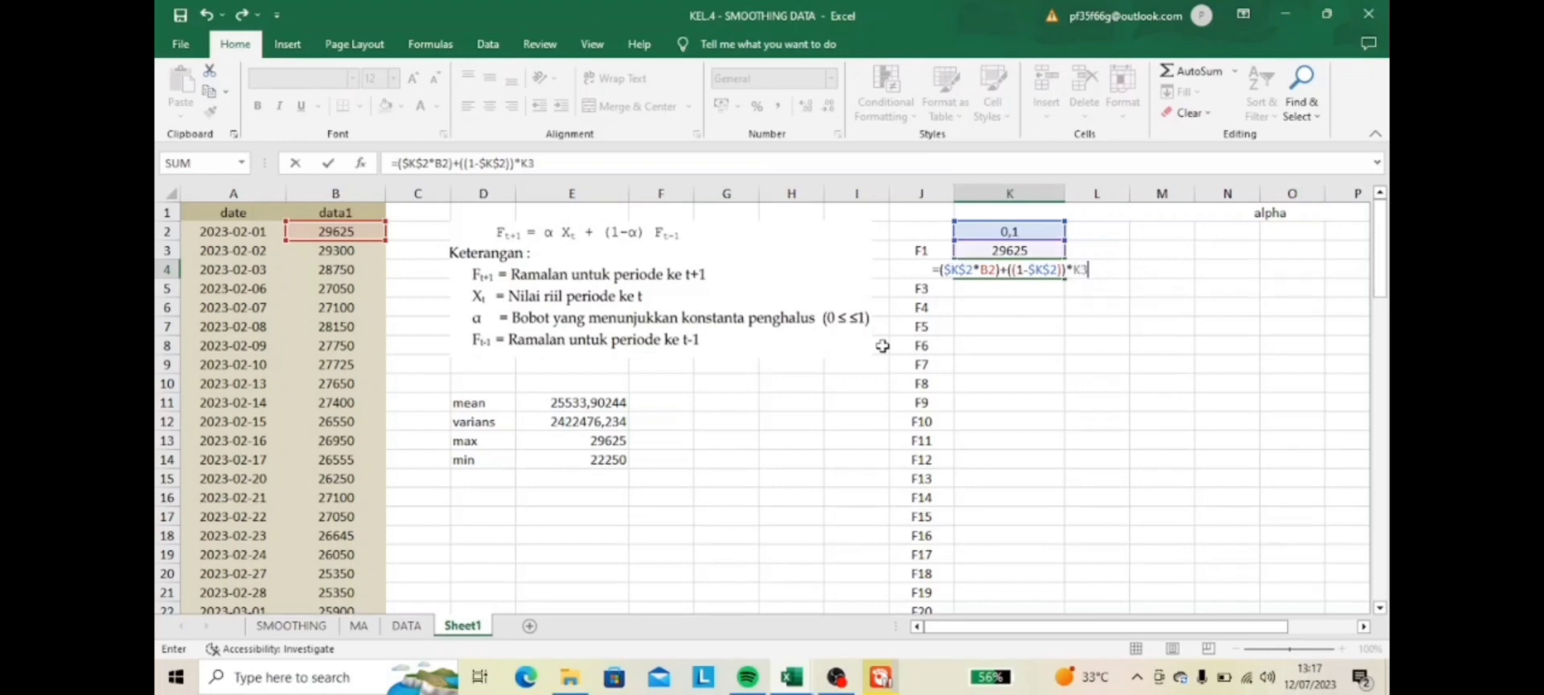
pyautogui.press('Return')
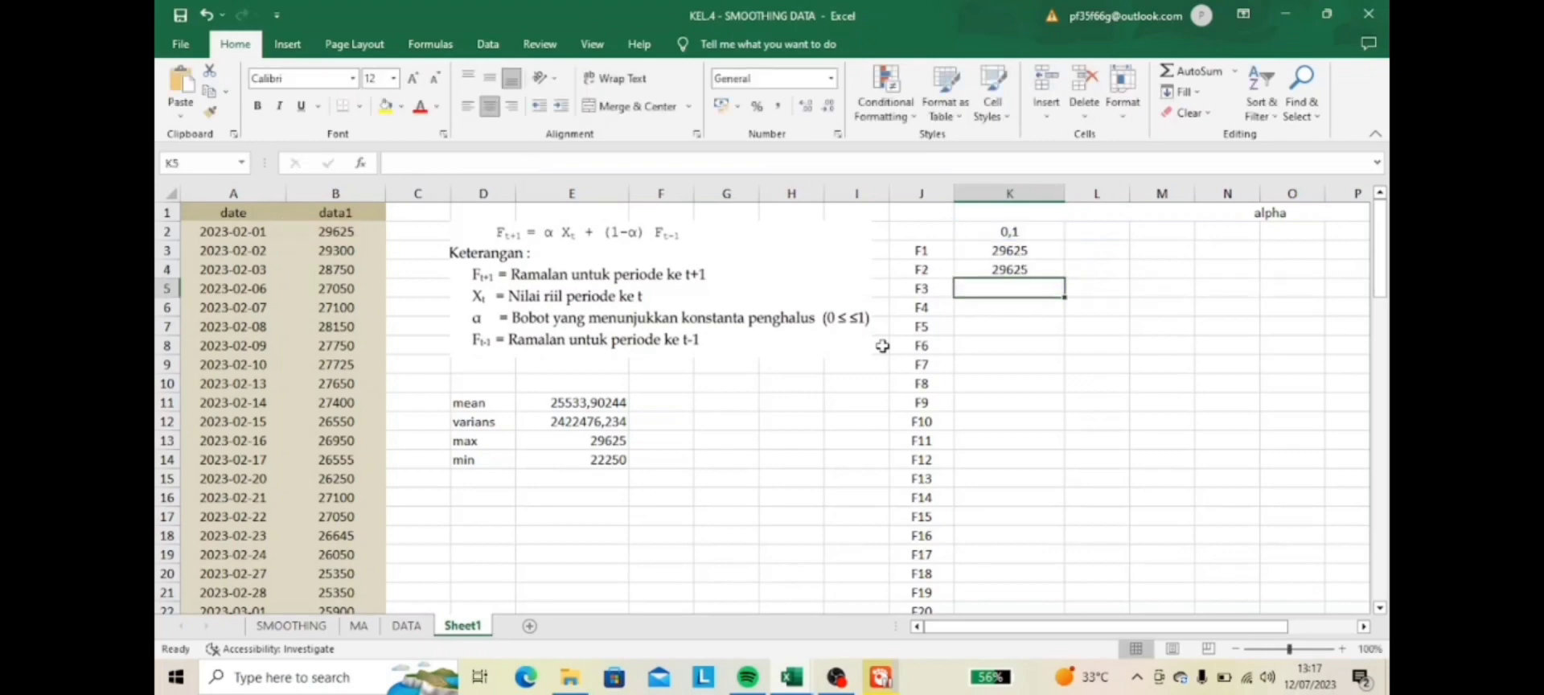
# - Fill the K4 smoothing formula down column K through the F83 row
pyautogui.click(1045, 273)
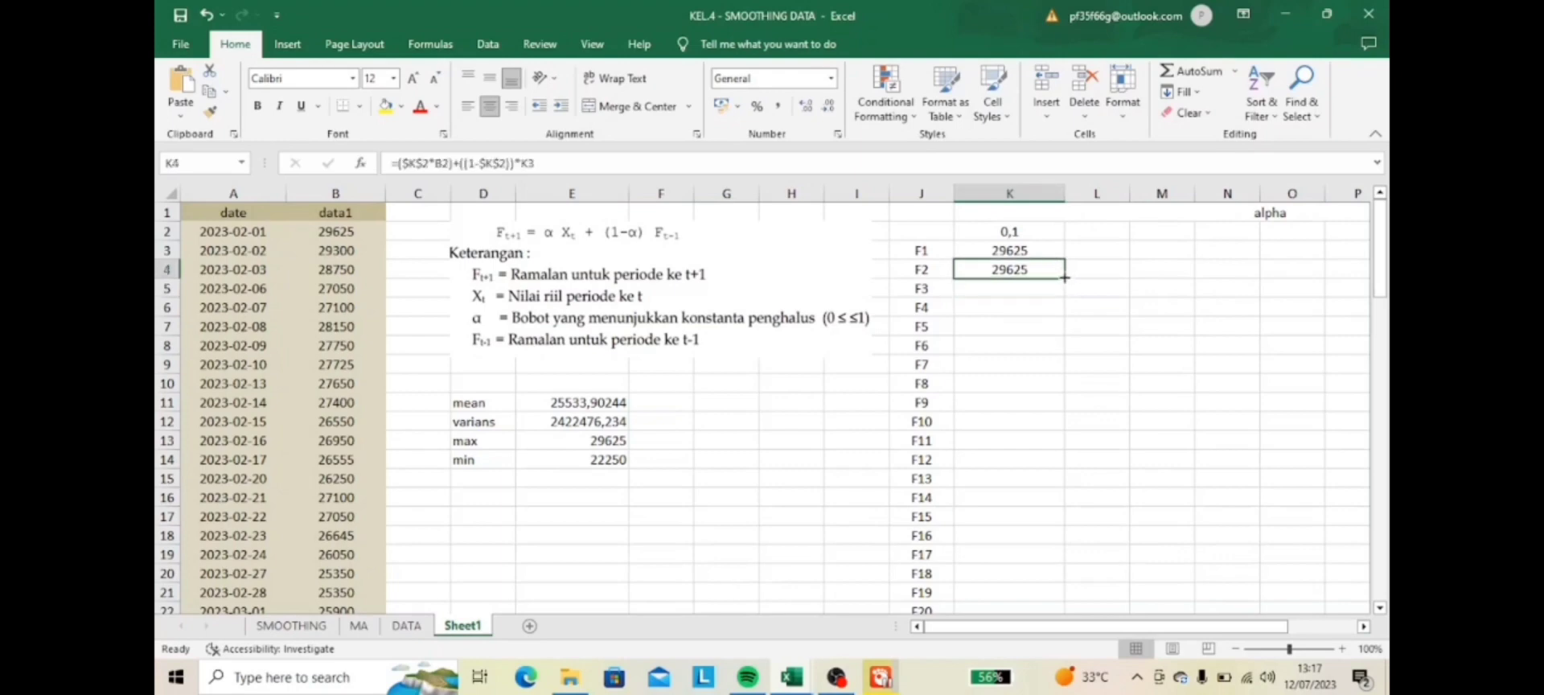
pyautogui.moveTo(1064, 278); pyautogui.dragTo(1029, 585)
pyautogui.scroll(5, 1171, 433)
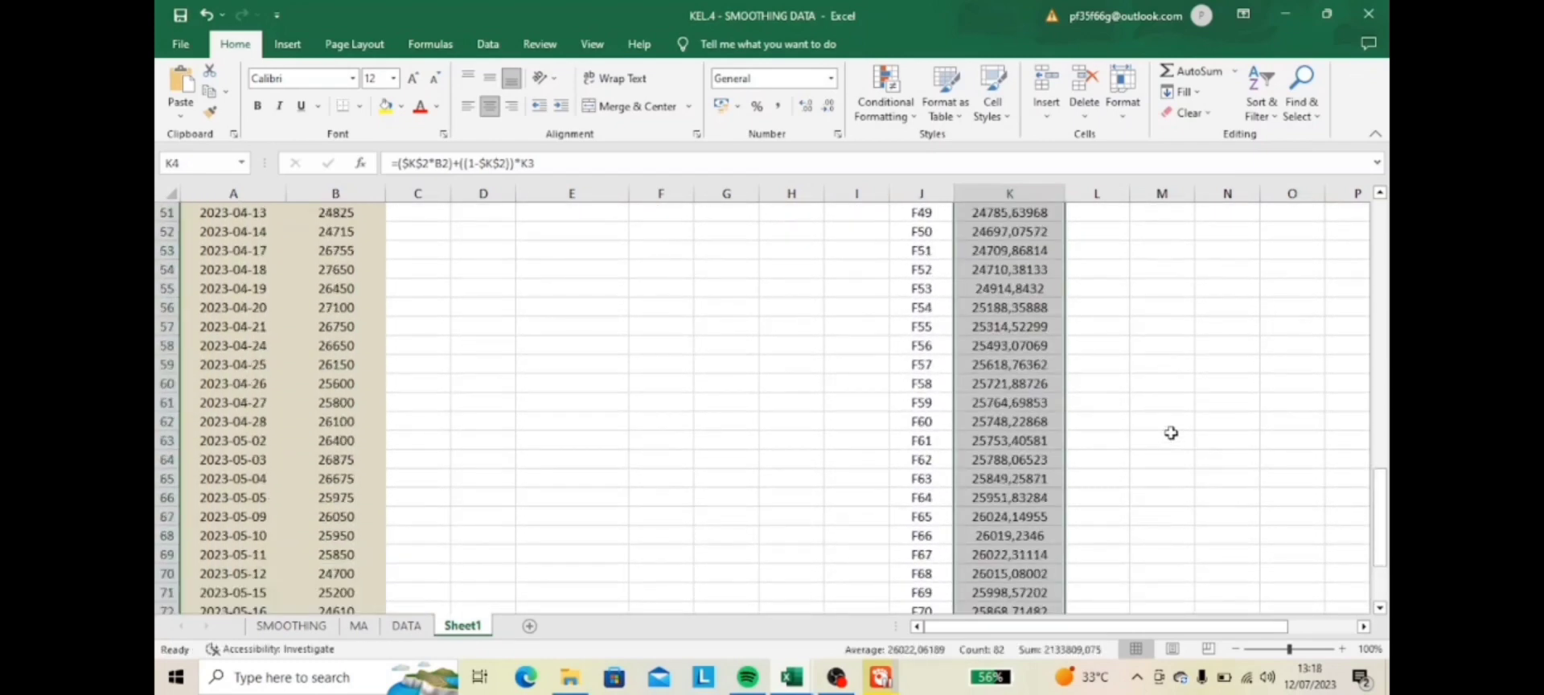
pyautogui.scroll(17, 1170, 433)
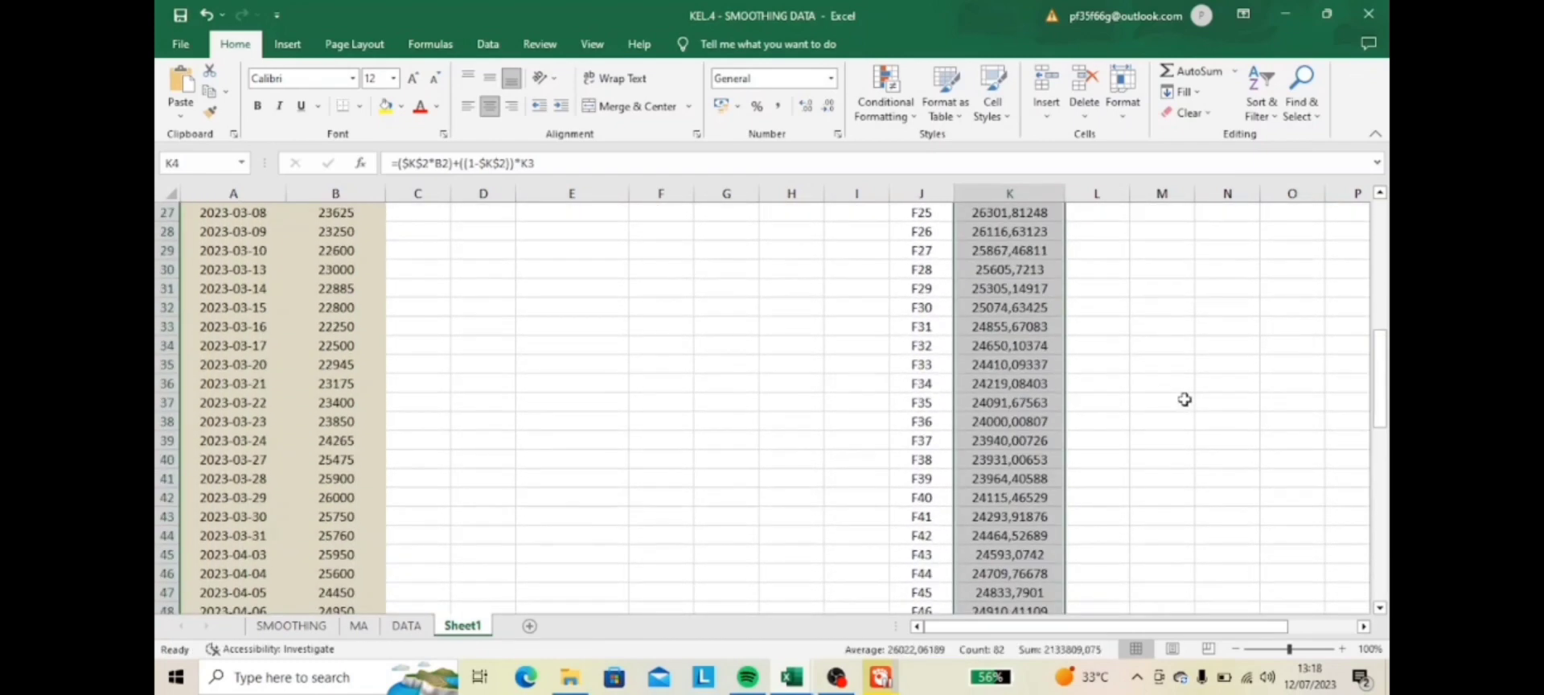
# - Compare the K4 formula on Sheet1 with the F2 formulas for alpha 0,1 and 0,2 on the SMOOTHING sheet
pyautogui.click(1097, 233)
pyautogui.moveTo(1155, 628); pyautogui.dragTo(1224, 628)
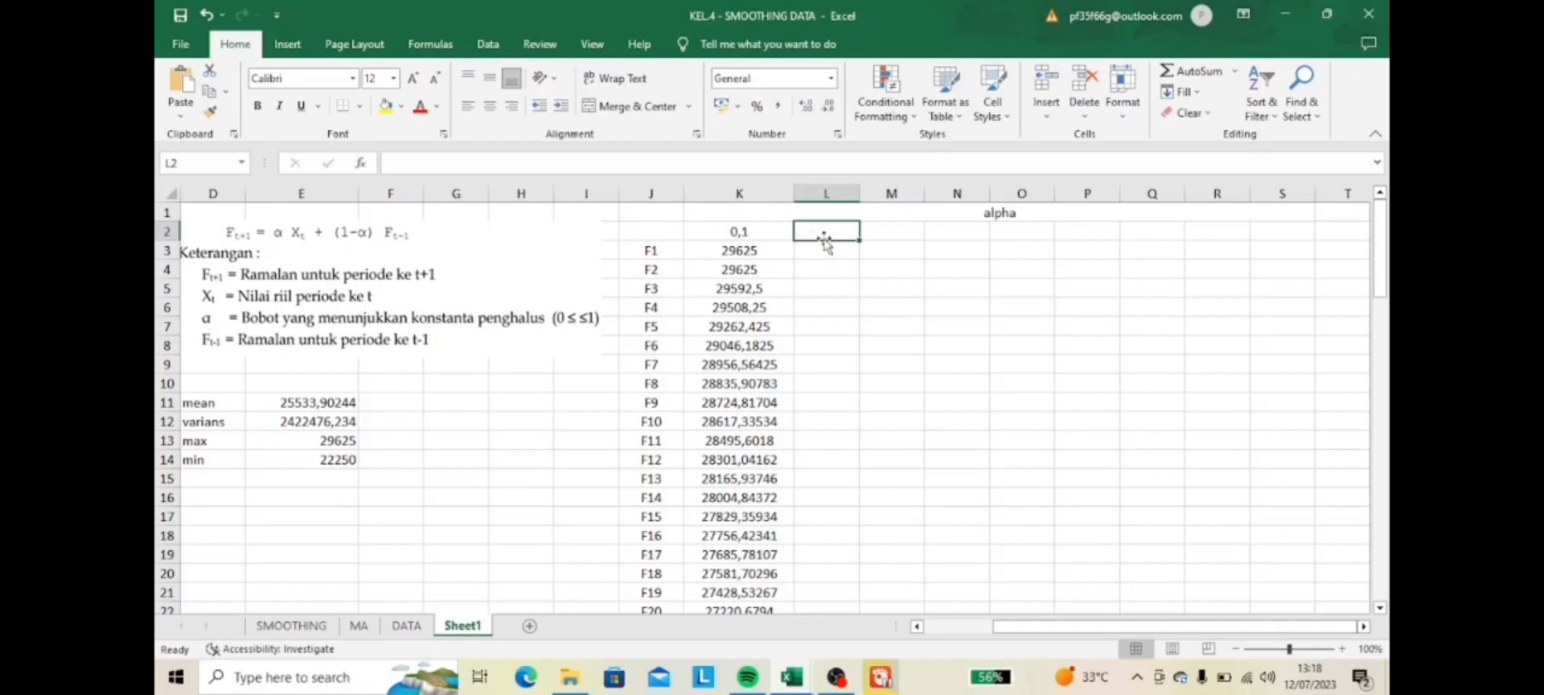
pyautogui.click(748, 271)
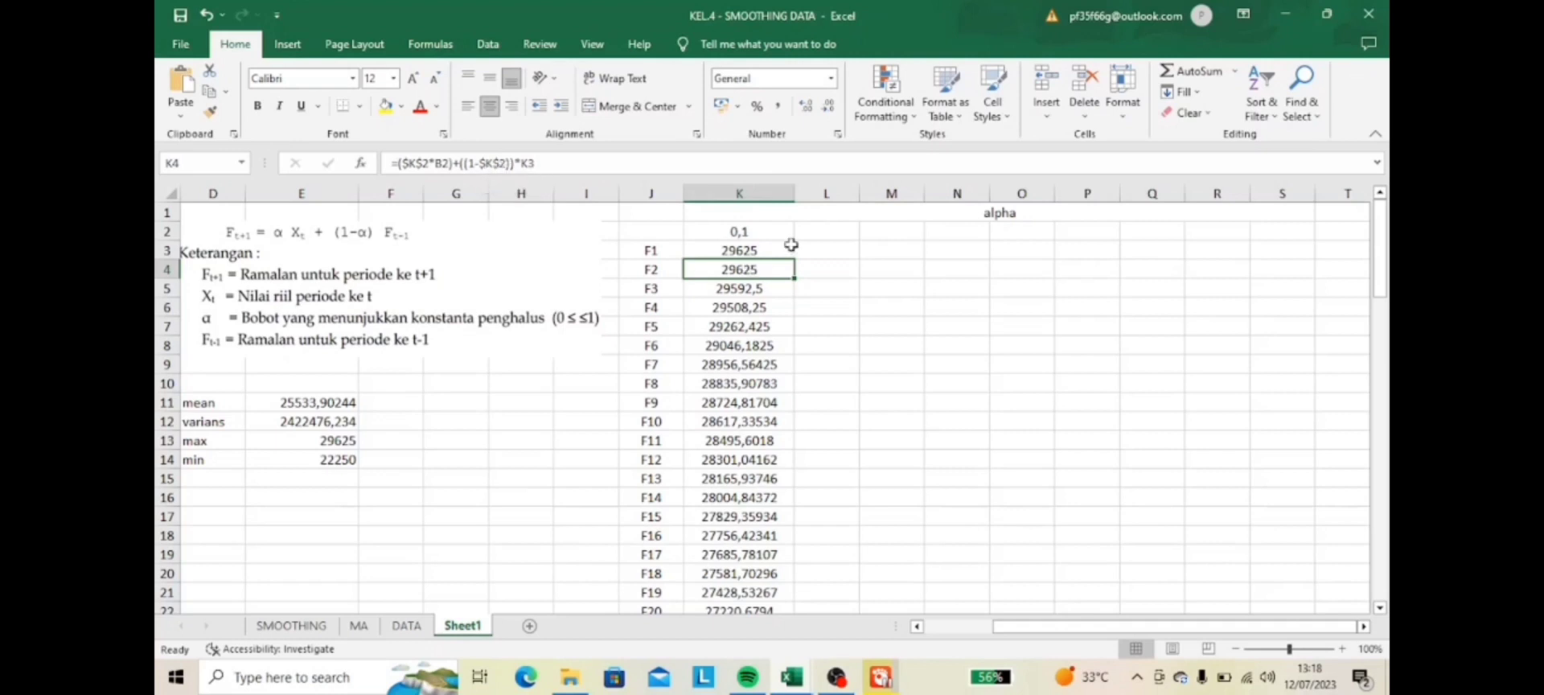
pyautogui.click(813, 254)
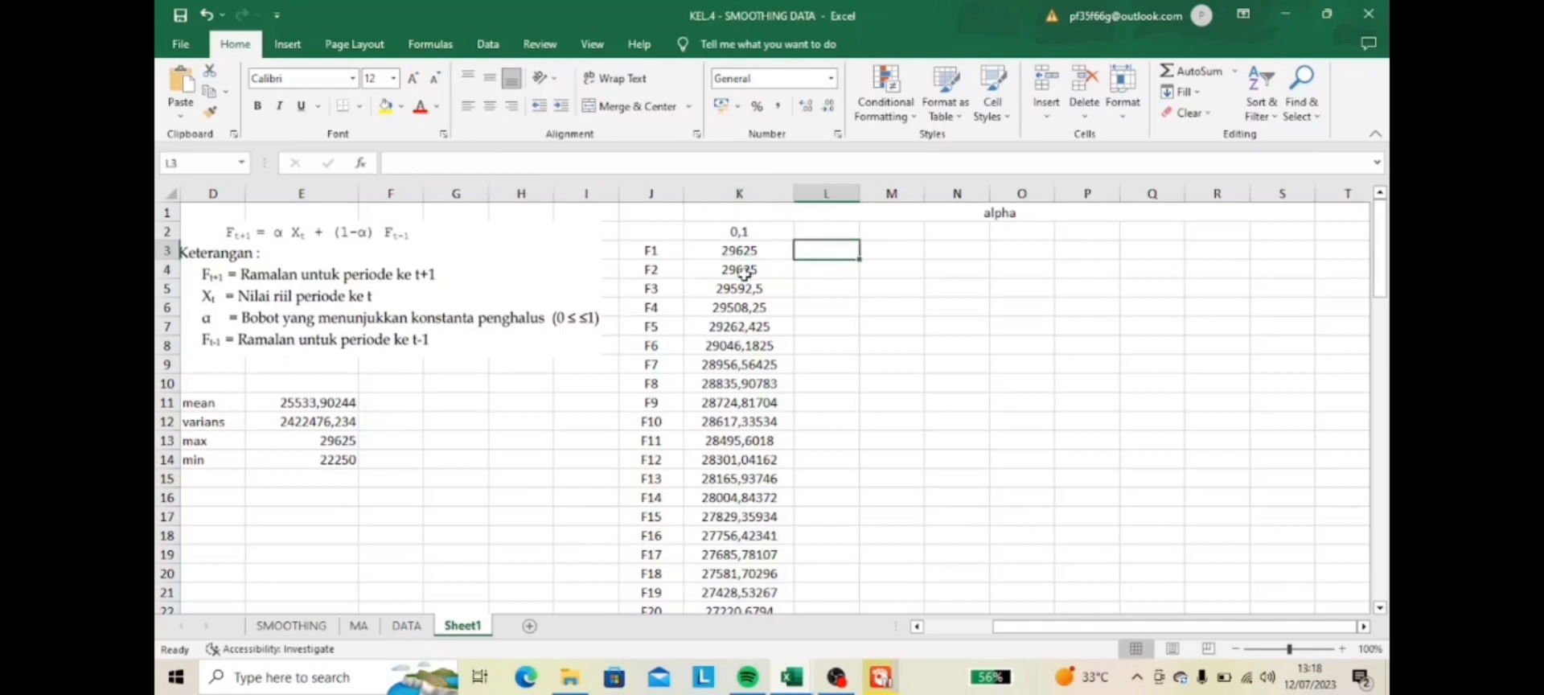
pyautogui.click(815, 227)
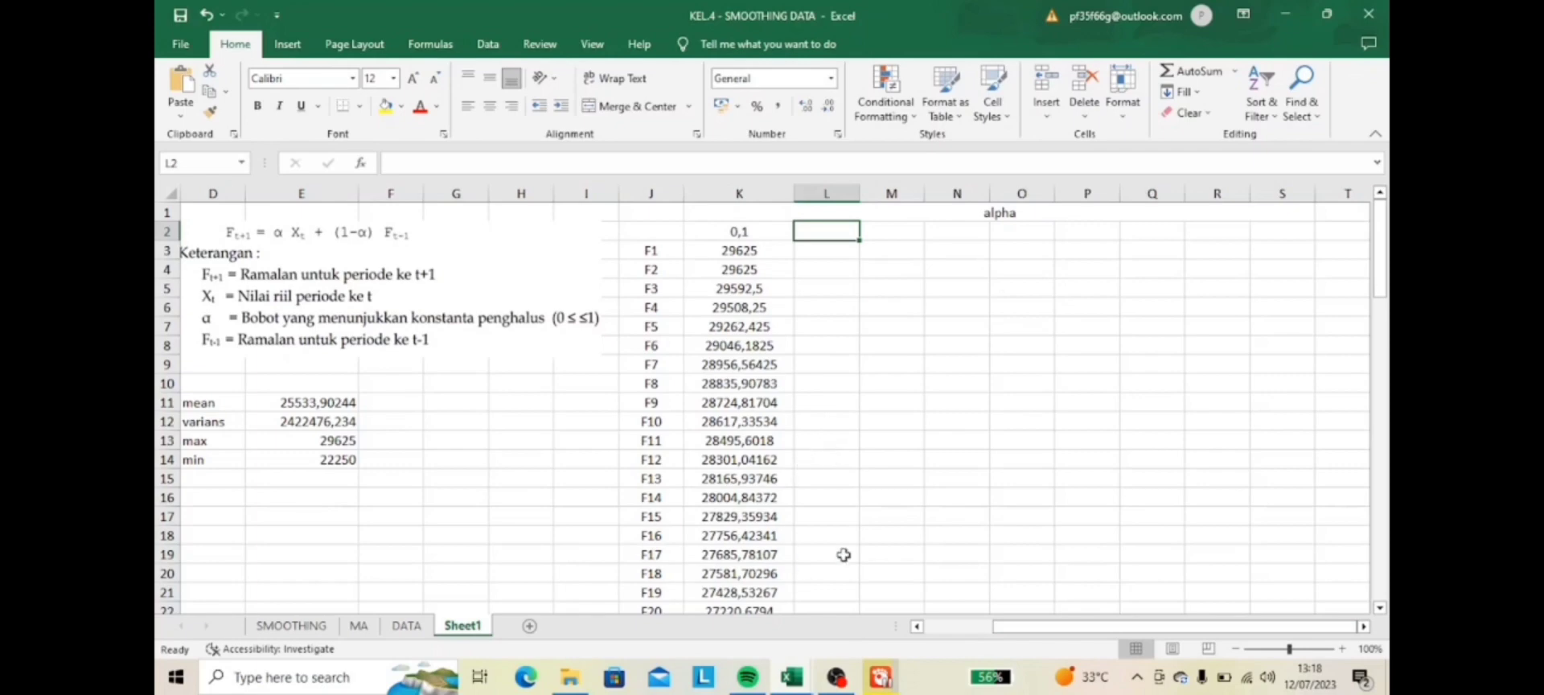
pyautogui.click(291, 626)
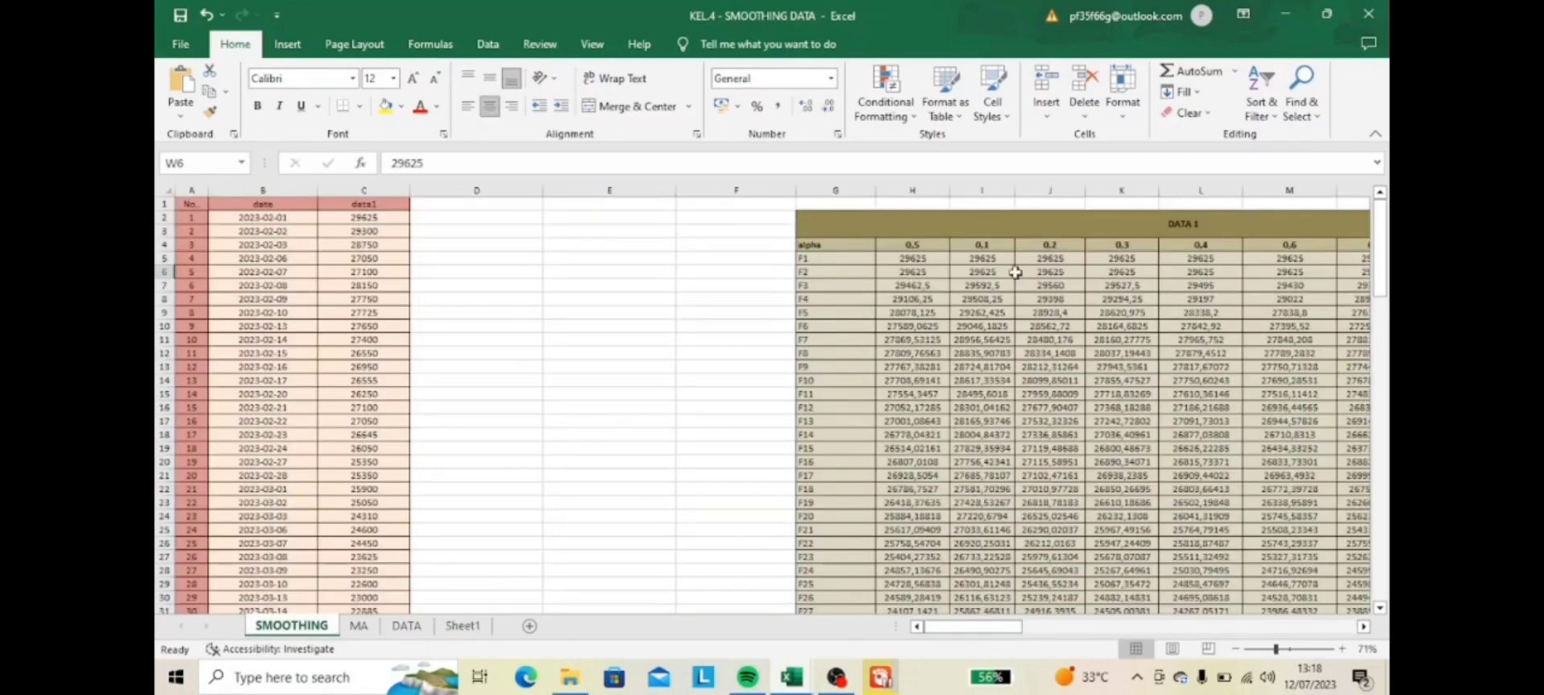
pyautogui.click(987, 272)
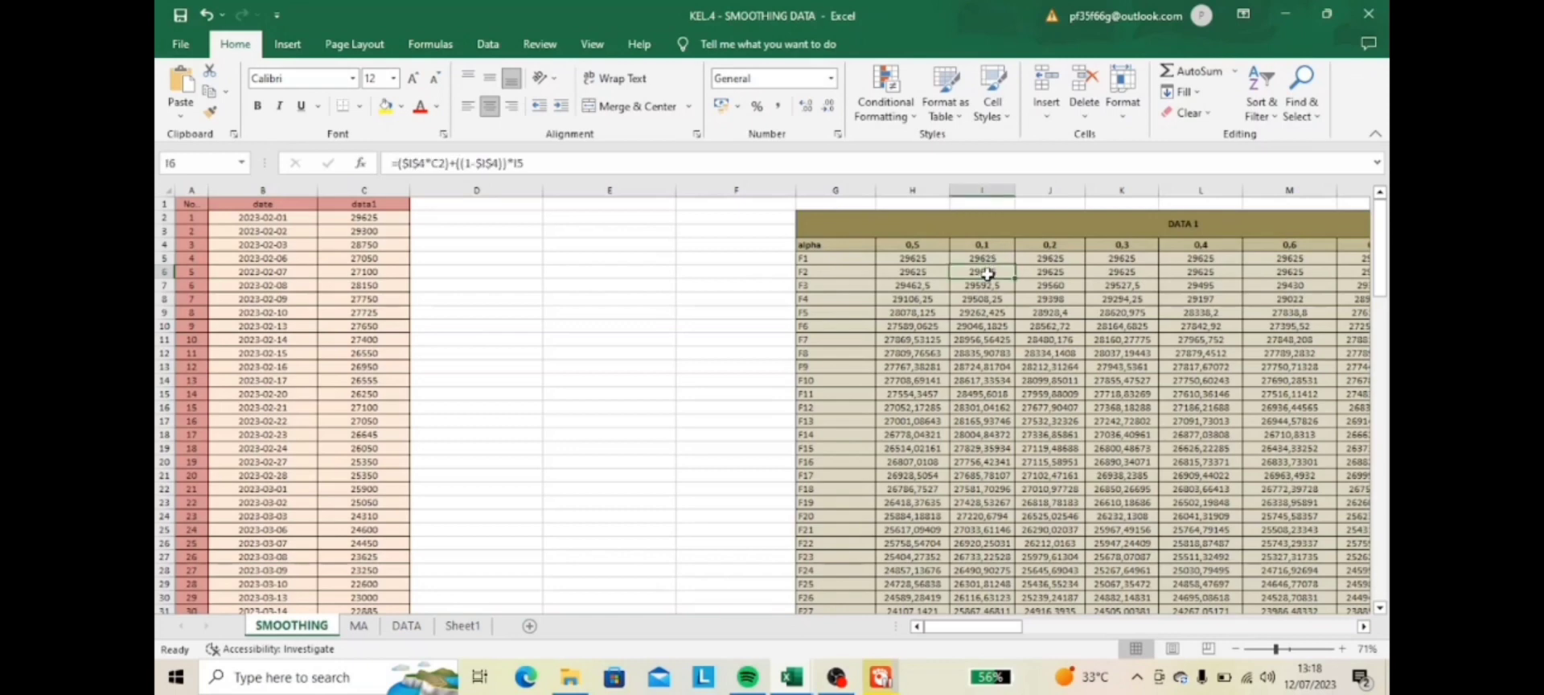
pyautogui.click(1037, 275)
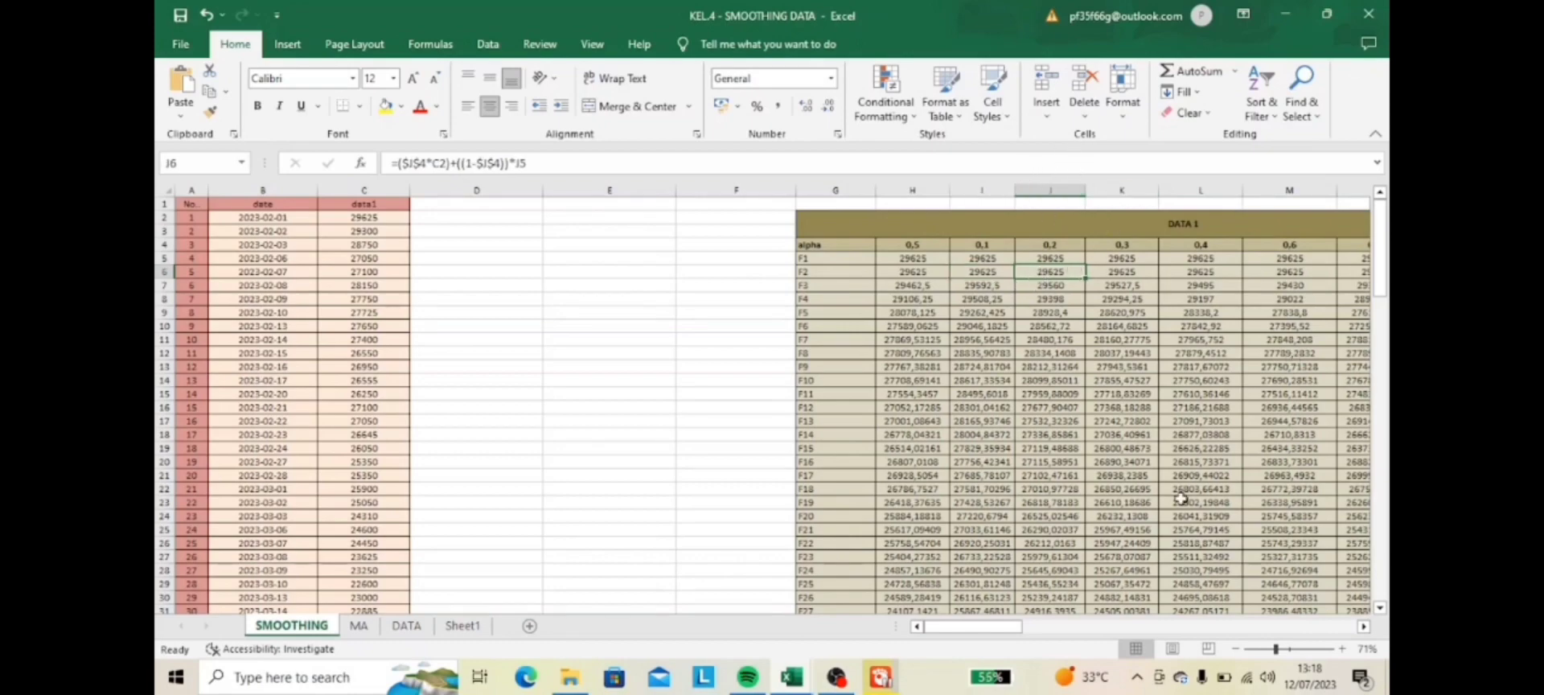
# - Copy the alpha 0,2 to 0,9 forecasts with their headers from SMOOTHING's ALPHA table and paste them as values at L2 on Sheet1
pyautogui.moveTo(991, 625); pyautogui.dragTo(1103, 615)
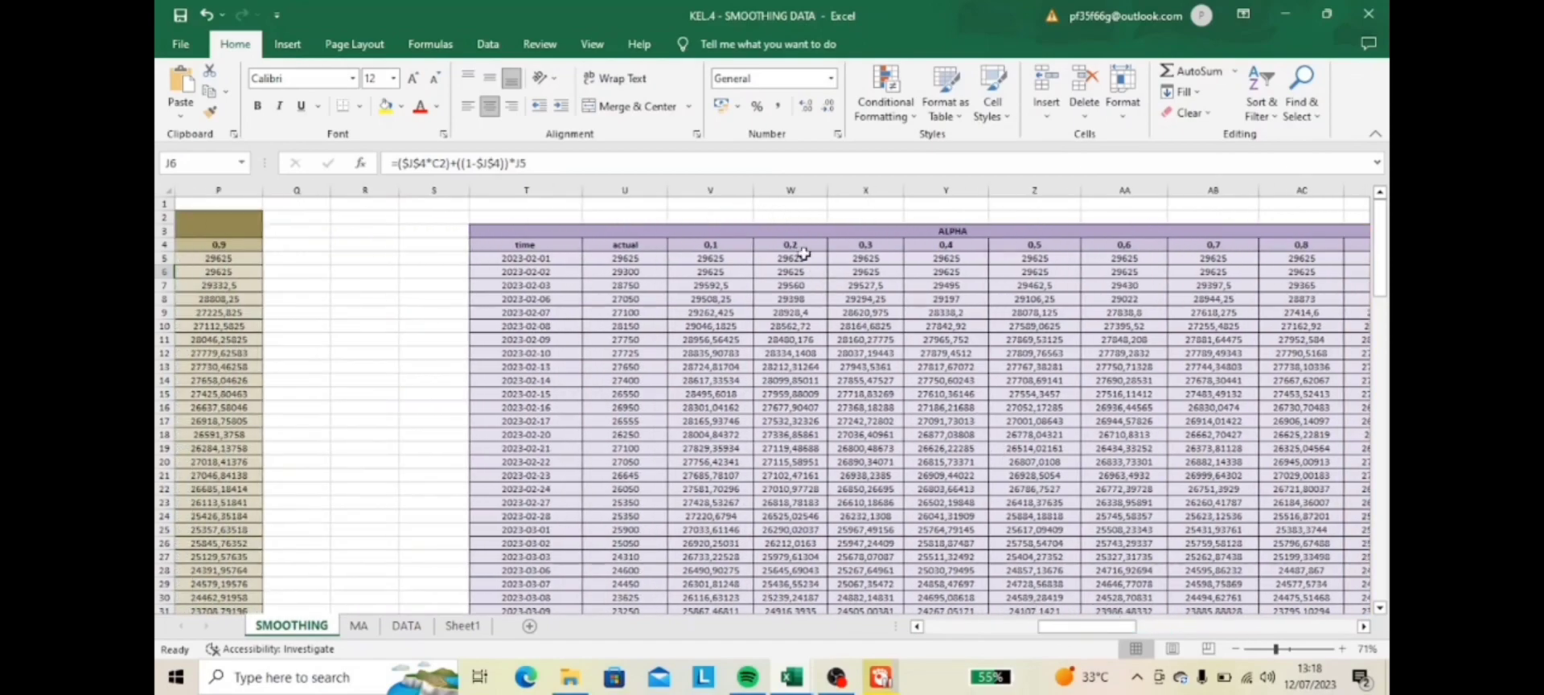
pyautogui.moveTo(804, 254); pyautogui.dragTo(950, 635)
pyautogui.rightClick(798, 211)
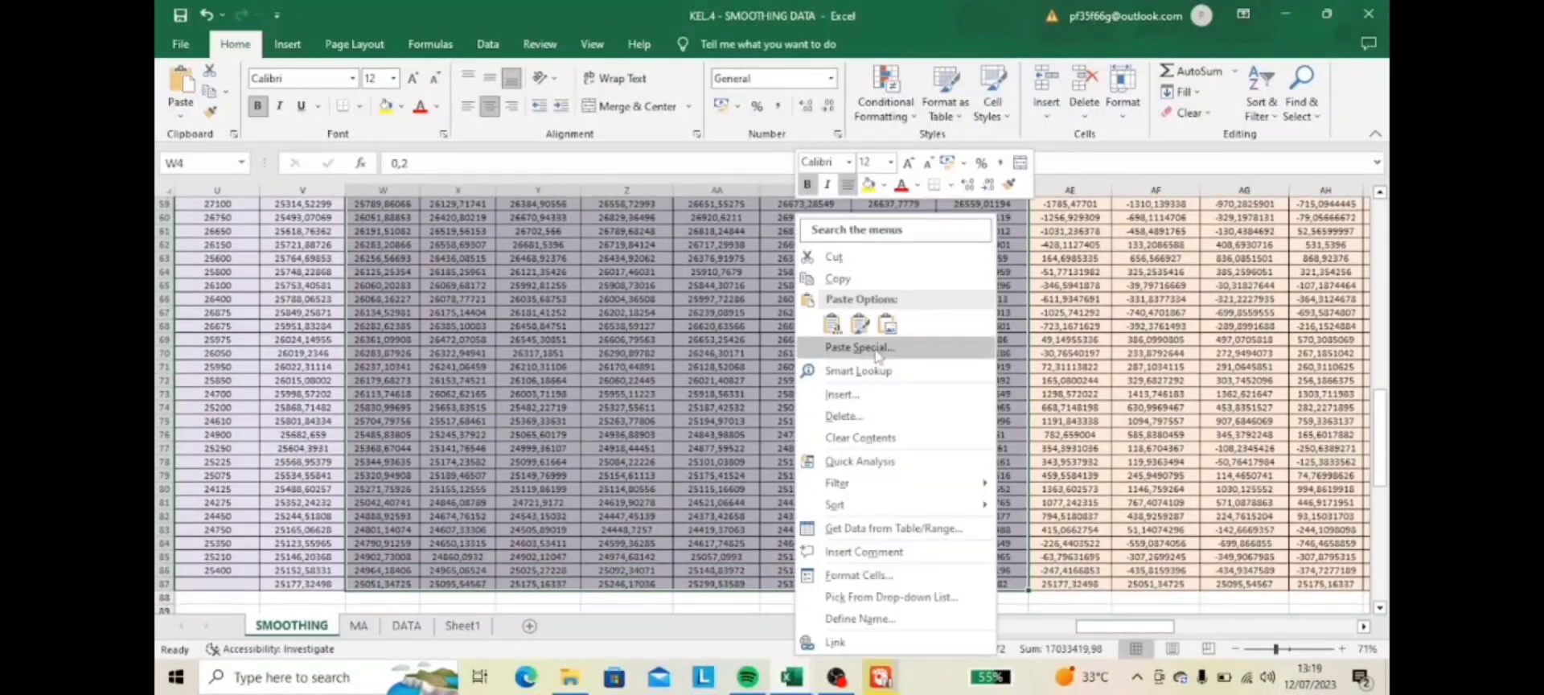
pyautogui.click(837, 278)
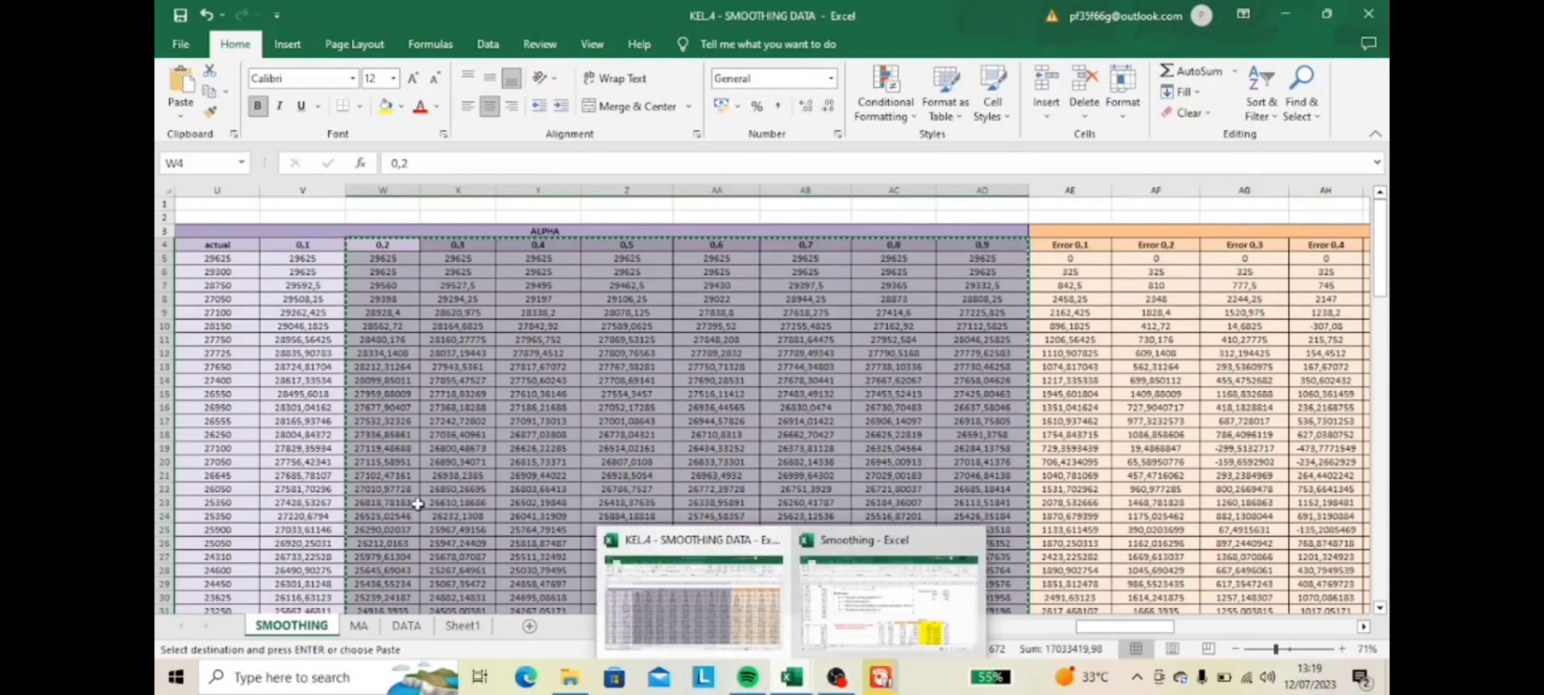
pyautogui.click(462, 625)
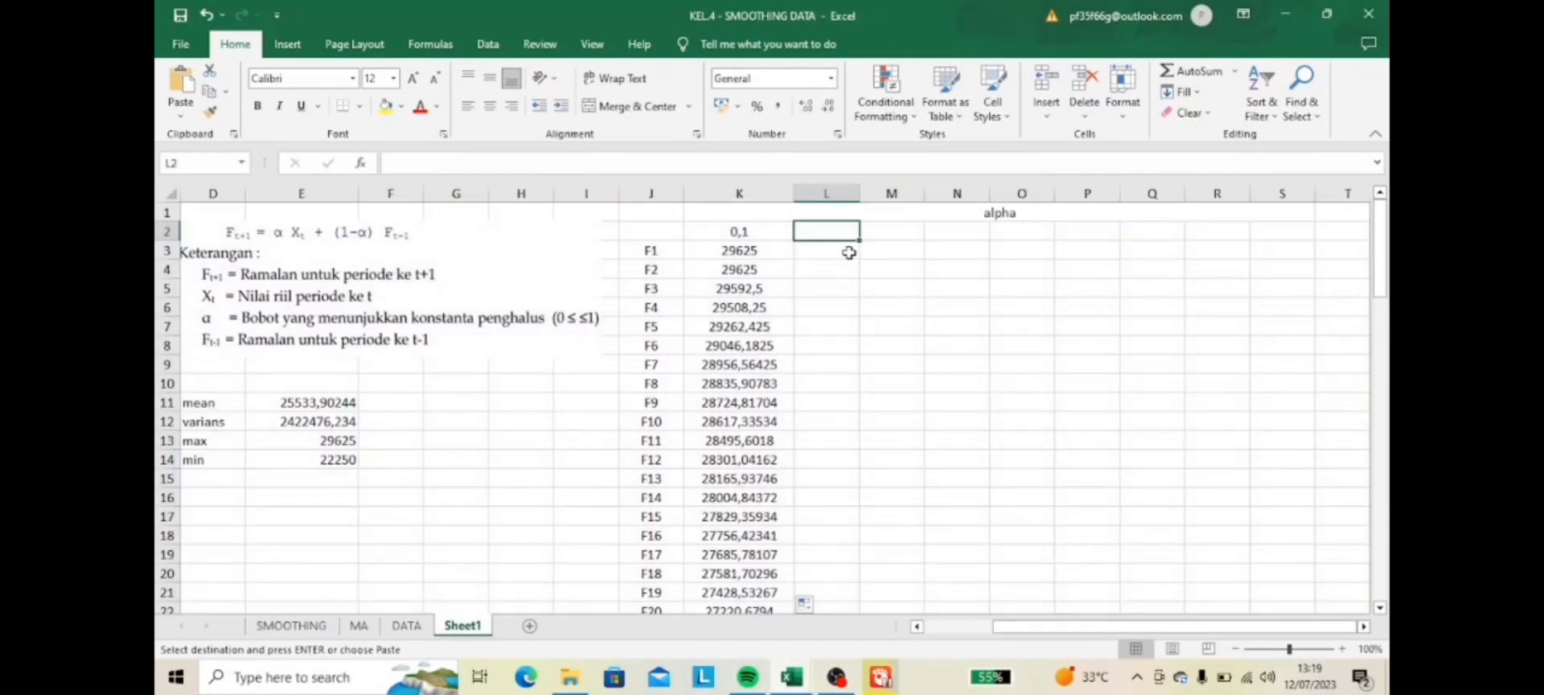
pyautogui.rightClick(823, 233)
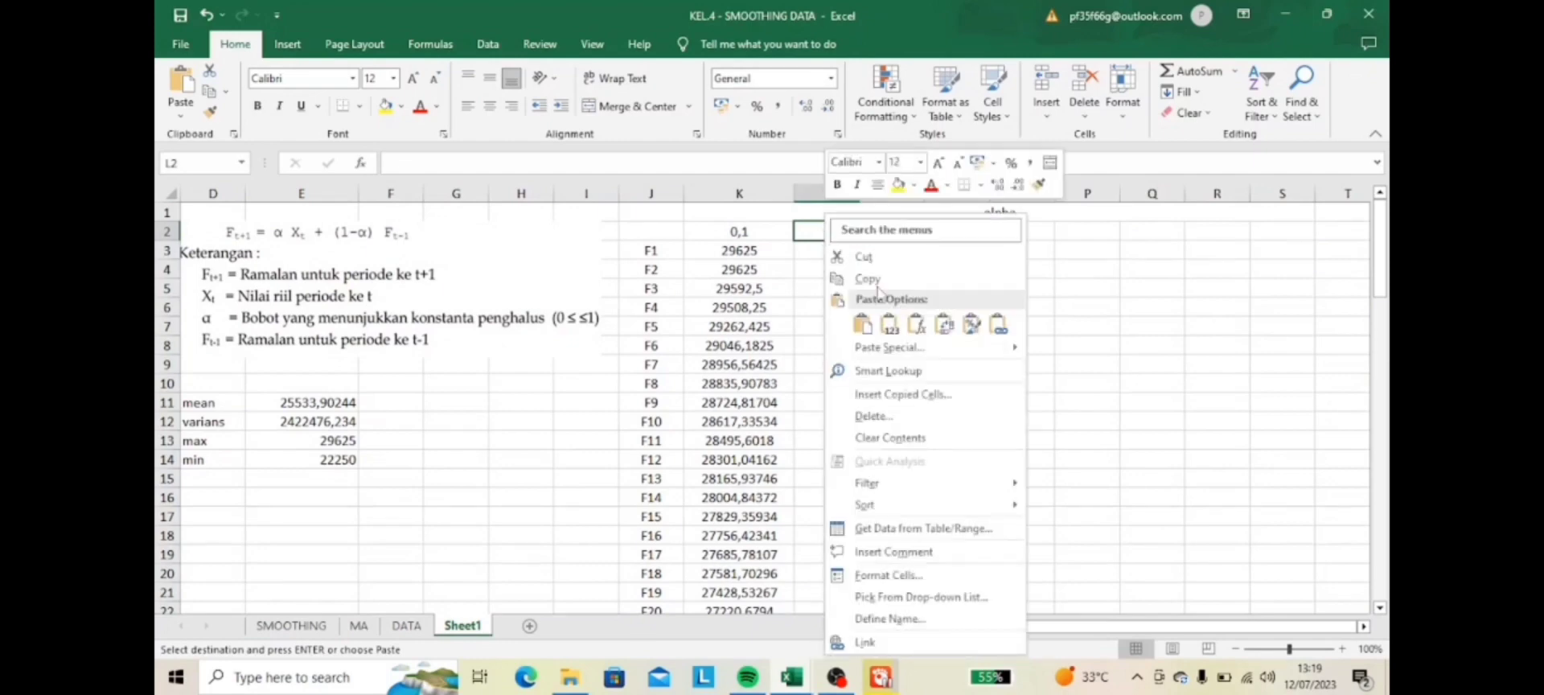
pyautogui.click(889, 324)
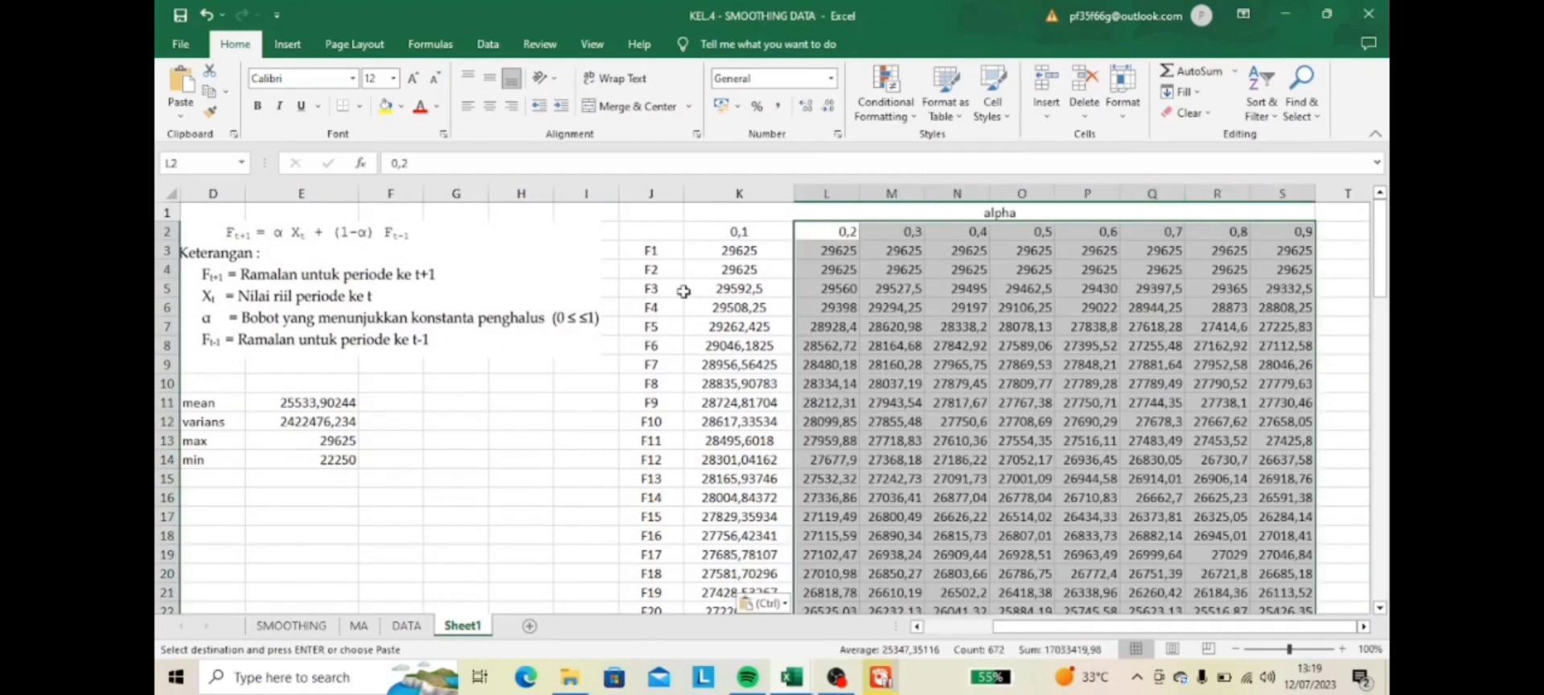
# - Center the pasted alpha 0,2 to 0,9 forecasts and widen columns L through S to show their full decimals
pyautogui.click(489, 106)
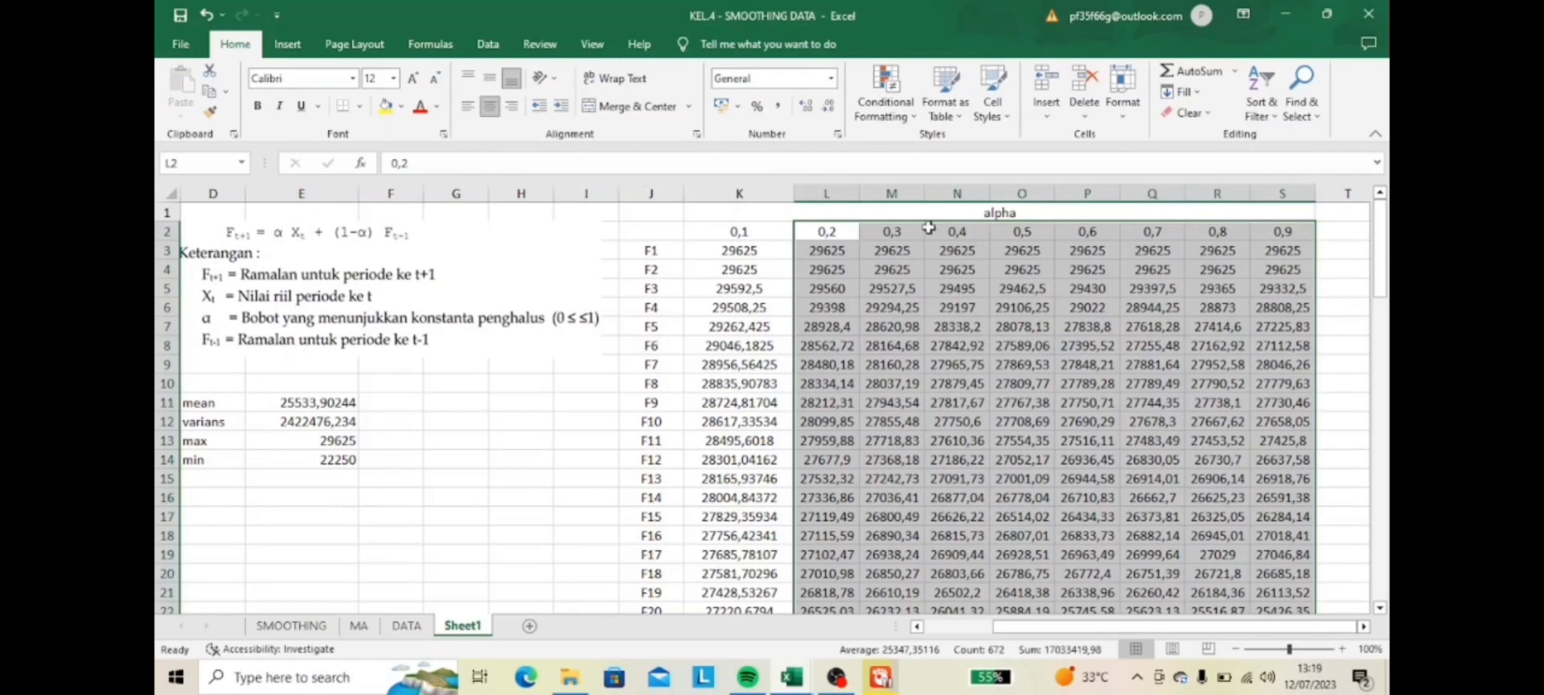
pyautogui.moveTo(859, 195); pyautogui.dragTo(1081, 198)
pyautogui.moveTo(1146, 198); pyautogui.dragTo(1182, 198)
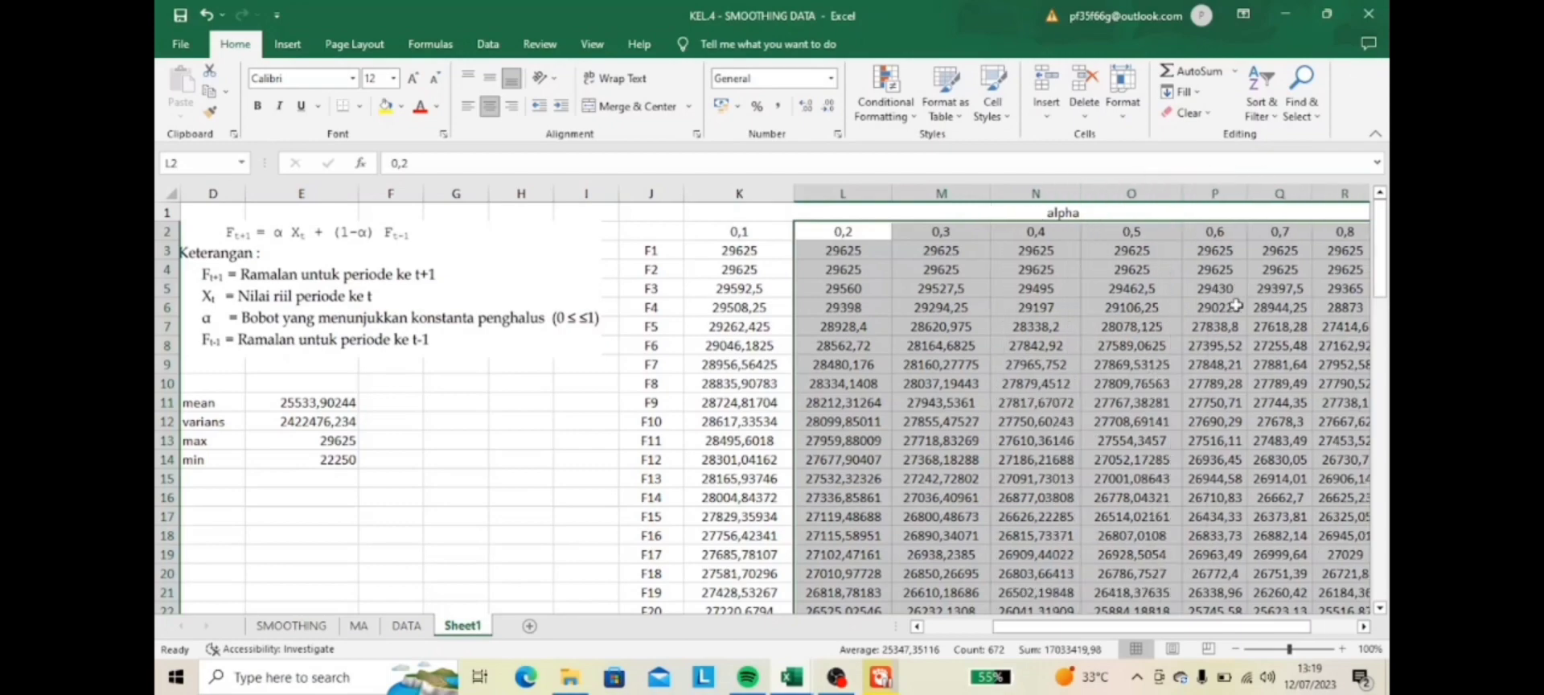
pyautogui.hscroll(2, 1234, 303)
pyautogui.moveTo(1068, 197); pyautogui.dragTo(1219, 199)
pyautogui.click(1364, 626)
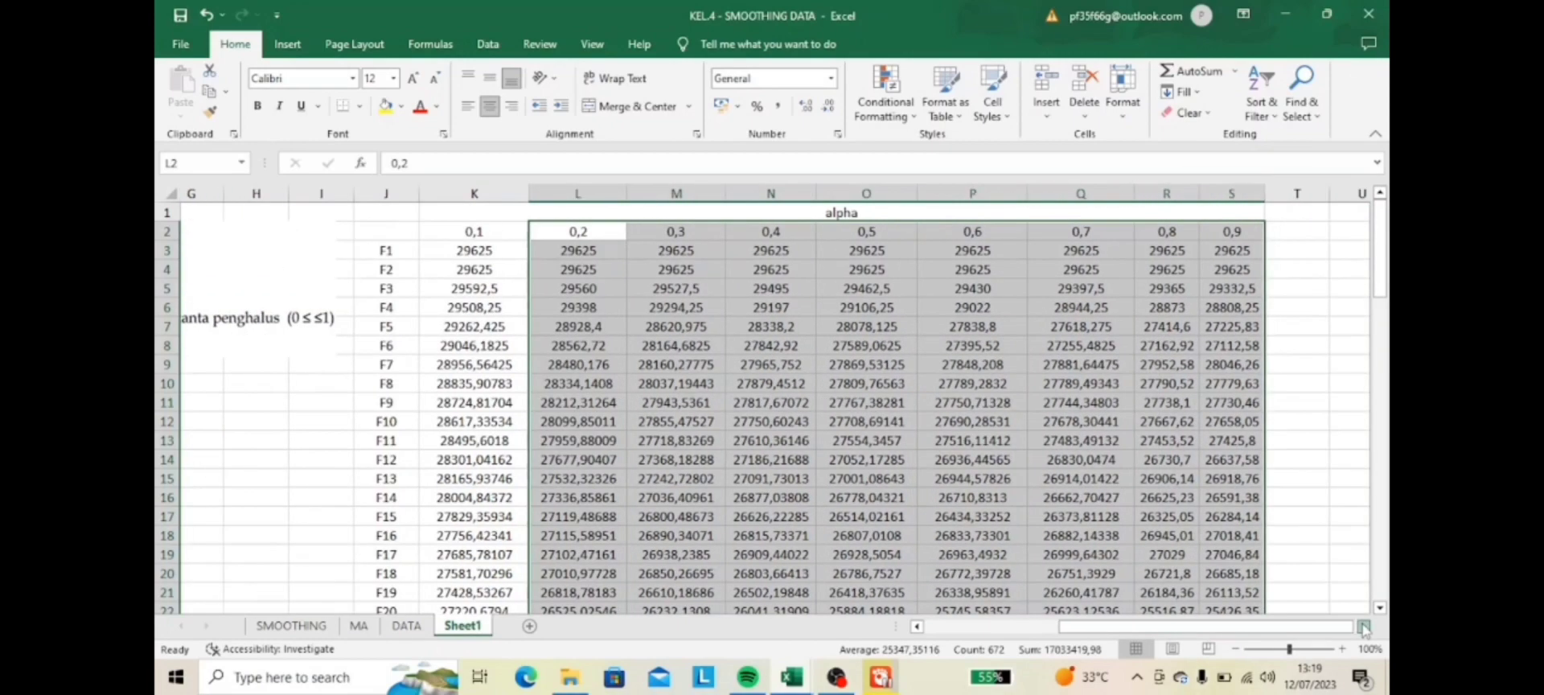
pyautogui.click(1363, 626)
pyautogui.click(1364, 625)
pyautogui.moveTo(1090, 199); pyautogui.dragTo(1223, 198)
pyautogui.scroll(-10, 1223, 321)
pyautogui.scroll(10, 1223, 321)
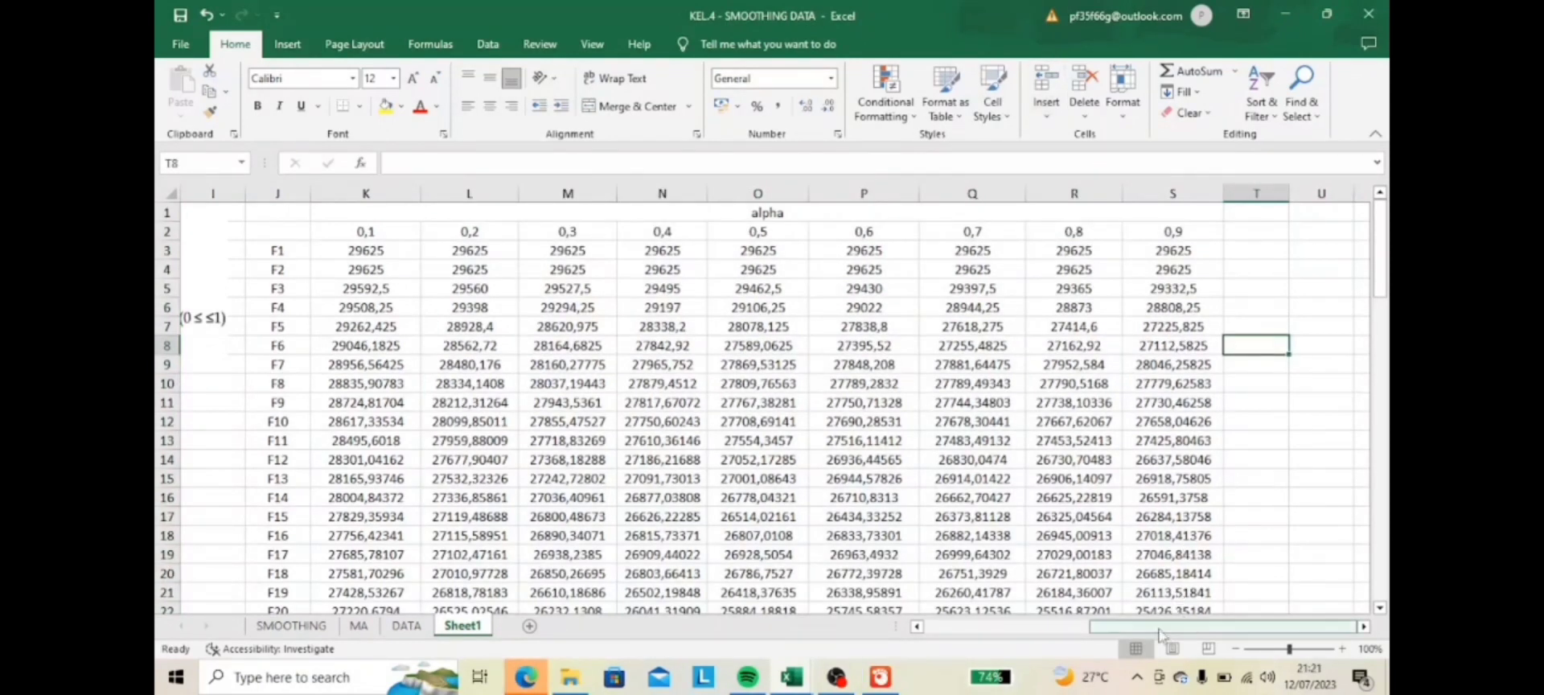
pyautogui.click(1362, 626)
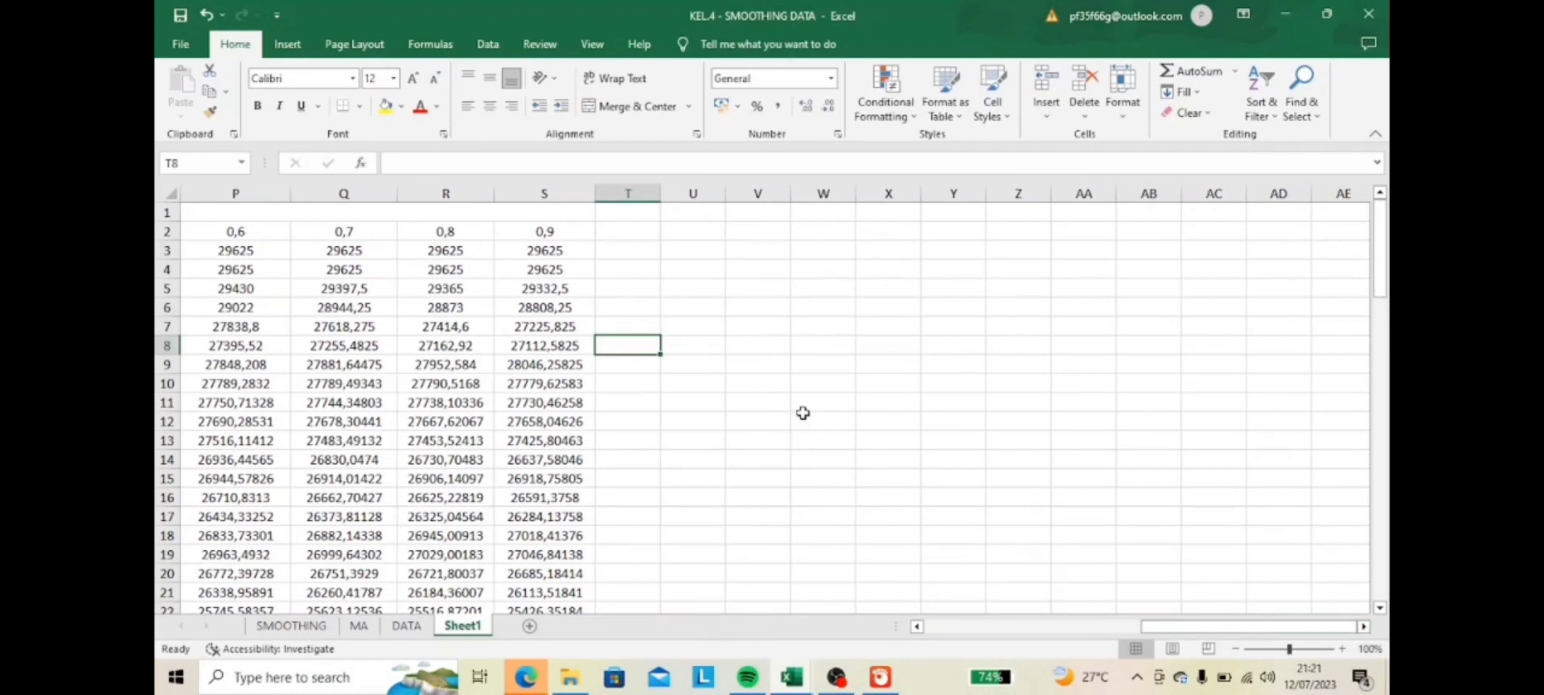
# - Merge and center T1:AB1 and enter the heading ERROR 1
pyautogui.moveTo(651, 220); pyautogui.dragTo(1141, 217)
pyautogui.click(635, 106)
pyautogui.write('ERROR 1')
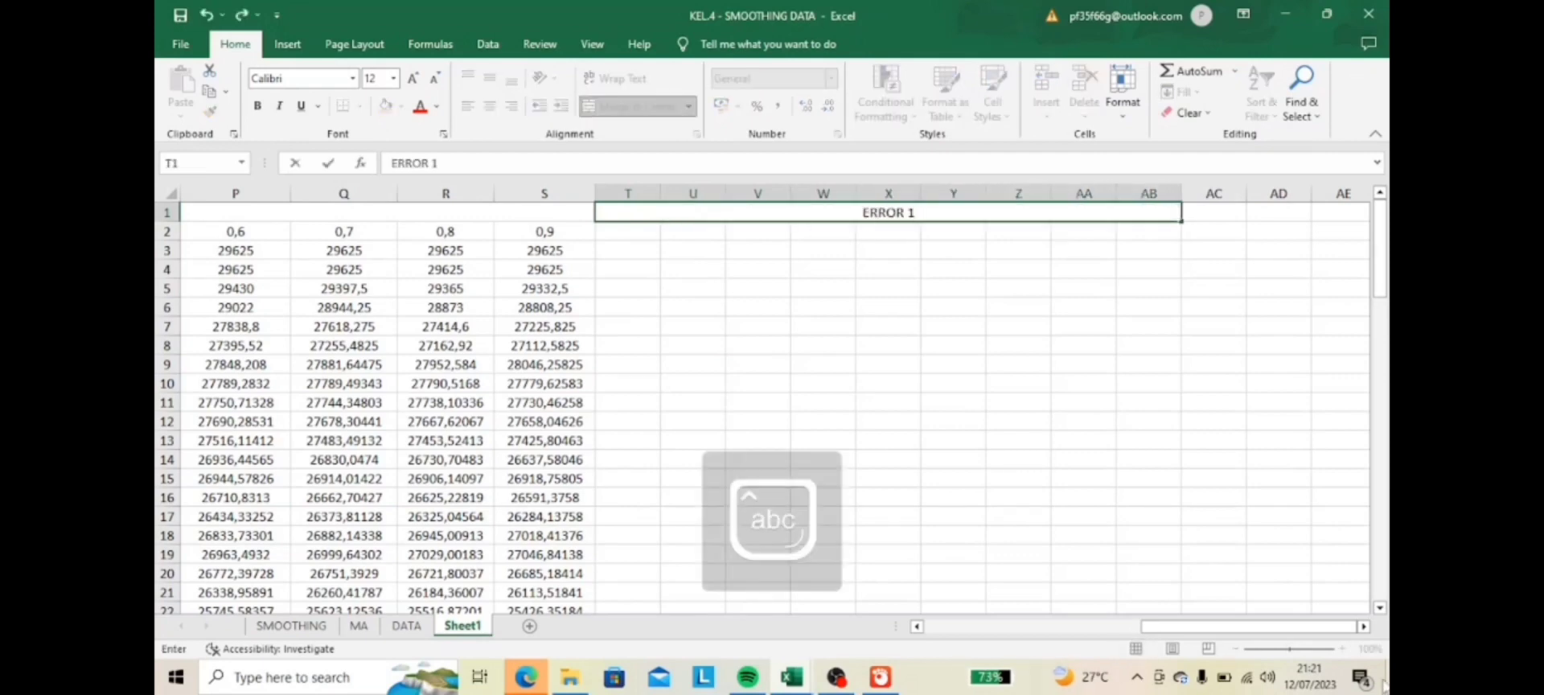
# - Merge and center the alpha heading across J1:S1 above the forecast table
pyautogui.moveTo(1300, 627); pyautogui.dragTo(1175, 635)
pyautogui.moveTo(620, 215); pyautogui.dragTo(620, 231)
pyautogui.moveTo(414, 214); pyautogui.dragTo(483, 214)
pyautogui.click(625, 106)
pyautogui.click(625, 106)
# - Apply all borders to the alpha forecast table in J1:S85
pyautogui.moveTo(599, 214); pyautogui.dragTo(966, 619)
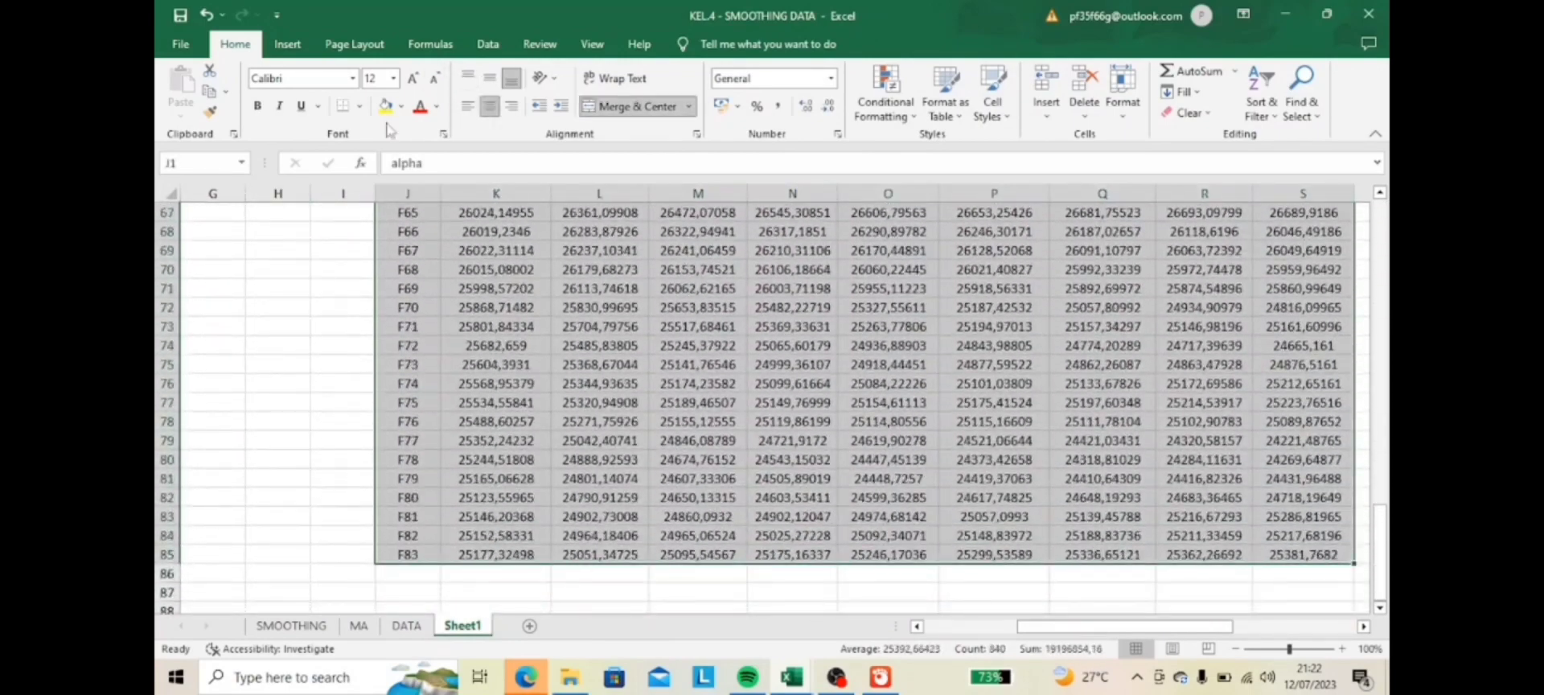
pyautogui.scroll(20, 724, 402)
pyautogui.click(360, 107)
pyautogui.click(390, 262)
pyautogui.click(315, 229)
pyautogui.click(482, 213)
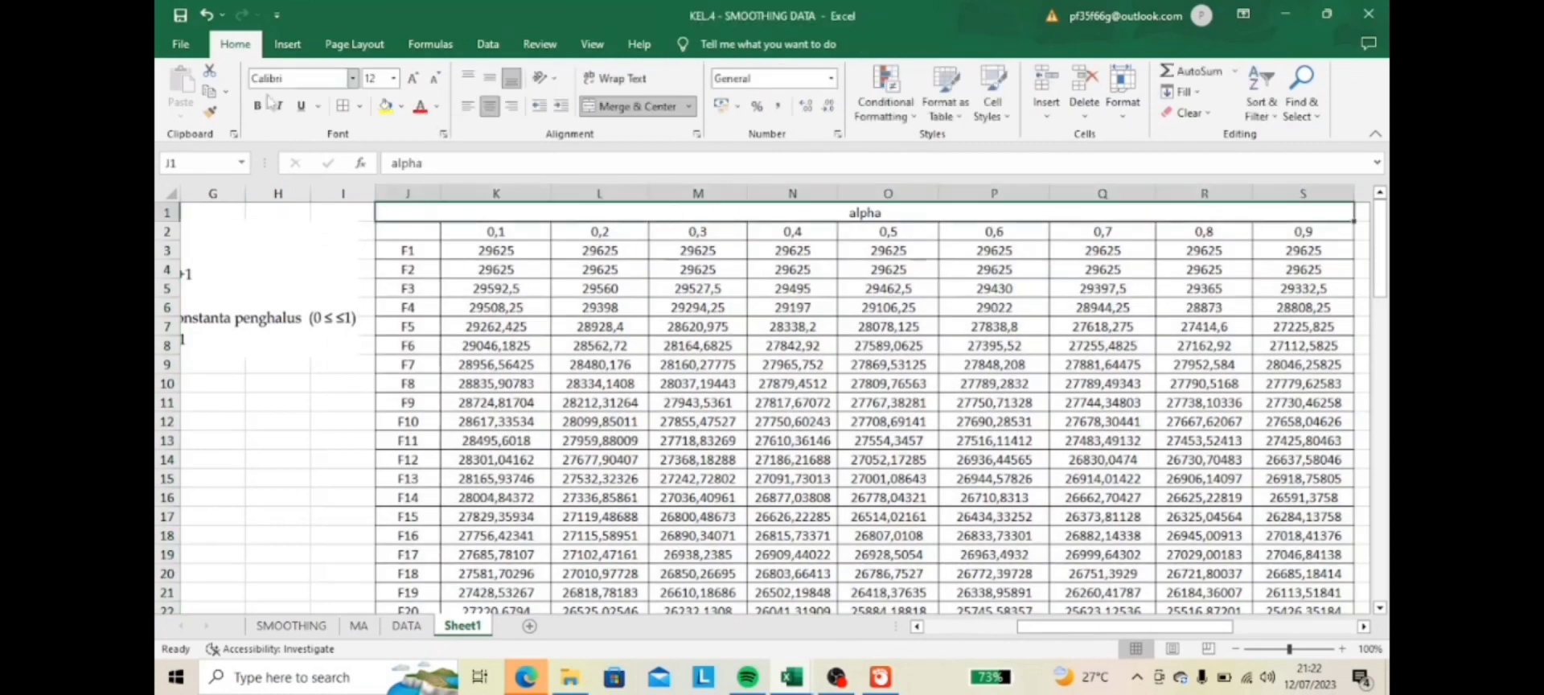
# - Bold the alpha heading, the 0,1 to 0,9 column headers and the ERROR 1 heading
pyautogui.click(257, 106)
pyautogui.moveTo(495, 232); pyautogui.dragTo(1281, 230)
pyautogui.click(257, 106)
pyautogui.moveTo(1206, 626); pyautogui.dragTo(1387, 621)
pyautogui.click(873, 216)
pyautogui.click(258, 106)
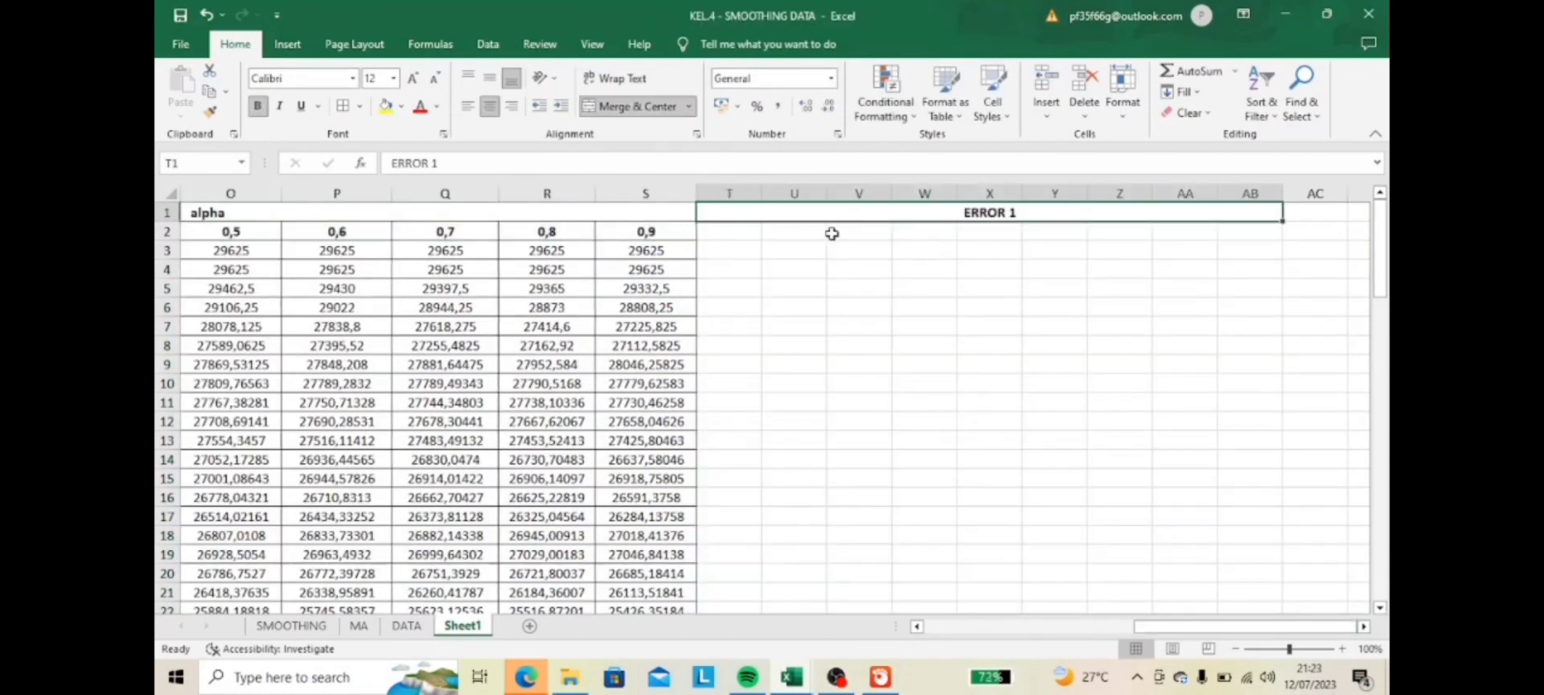
# - Enter 0,1 in T2 as the first column header under ERROR 1
pyautogui.click(748, 231)
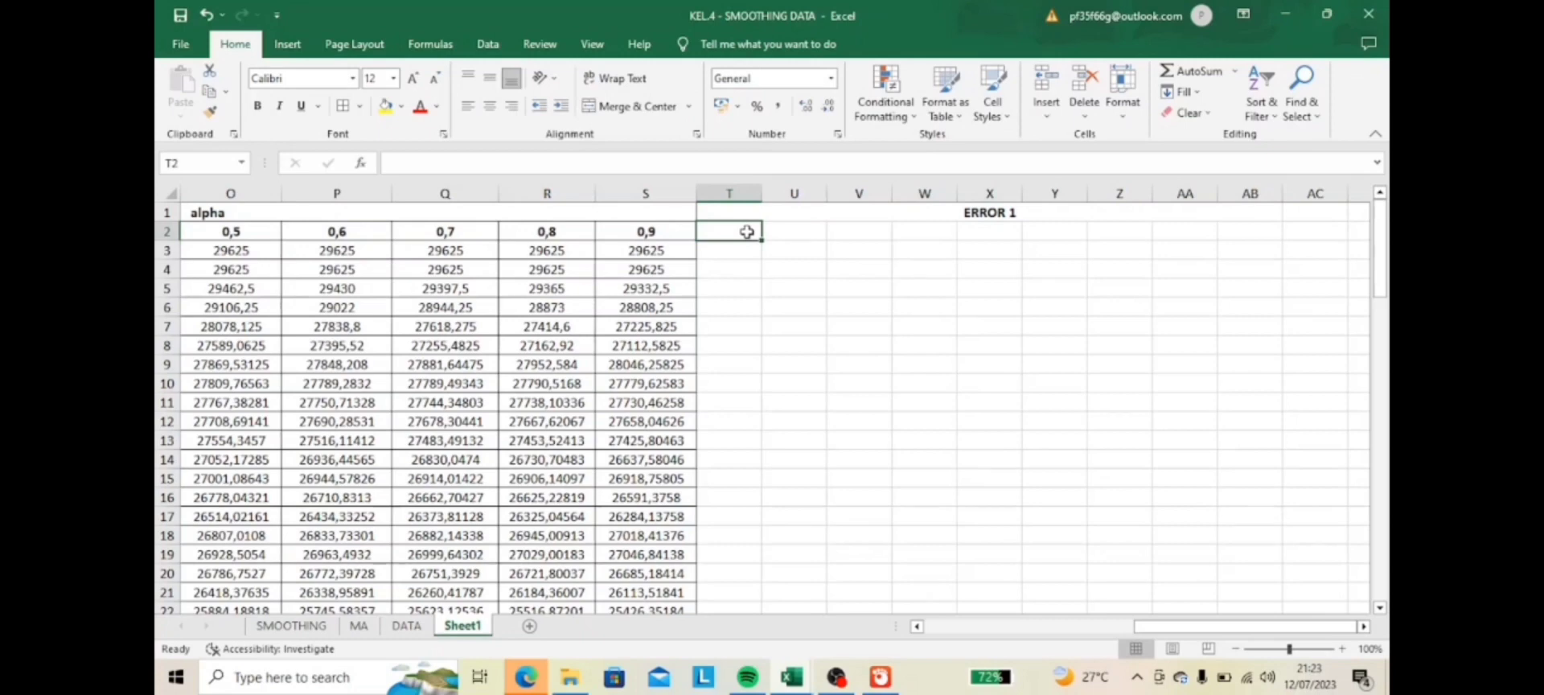
pyautogui.write('0')
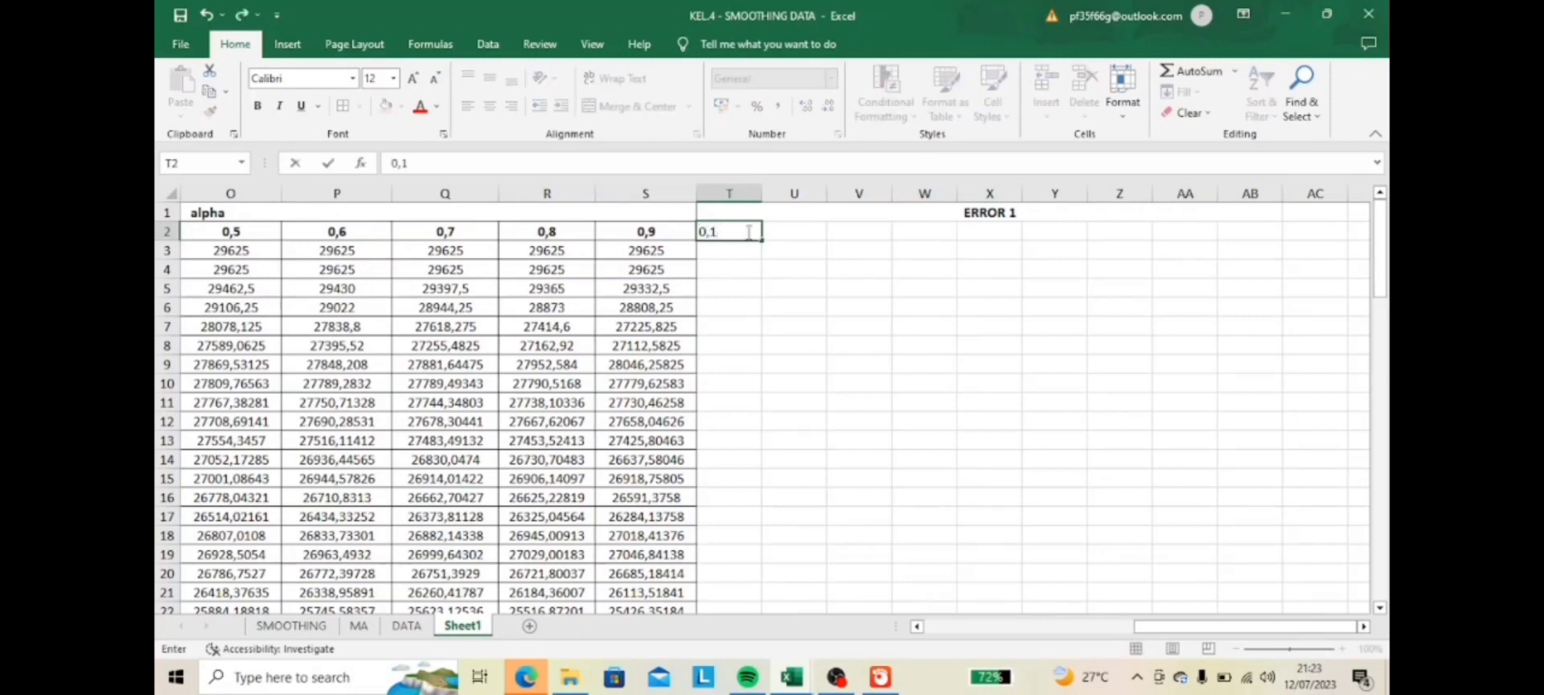
pyautogui.write(',1')
pyautogui.press('Return')
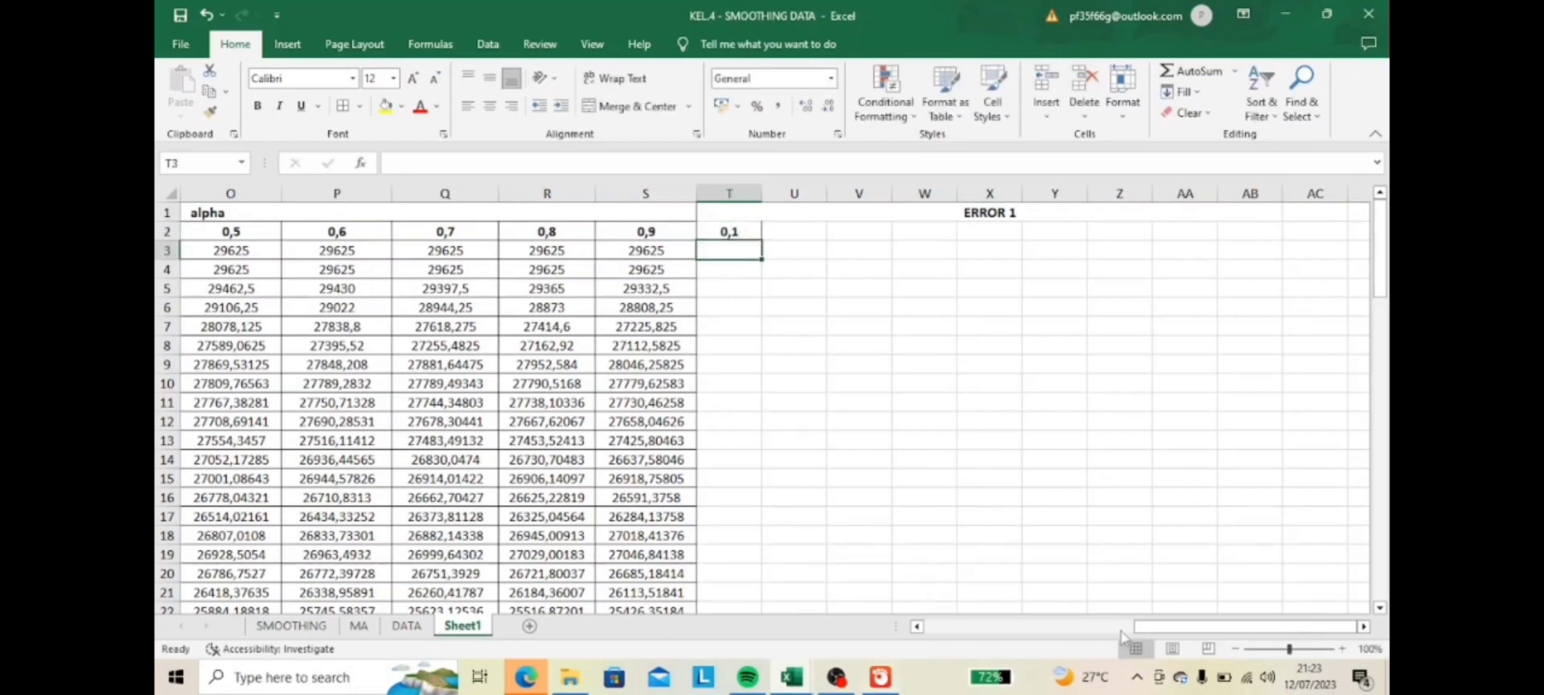
# - Enter the error formula =K3-B2 in T3, subtracting the actual data1 value from the alpha 0,1 forecast
pyautogui.moveTo(1136, 627); pyautogui.dragTo(1069, 642)
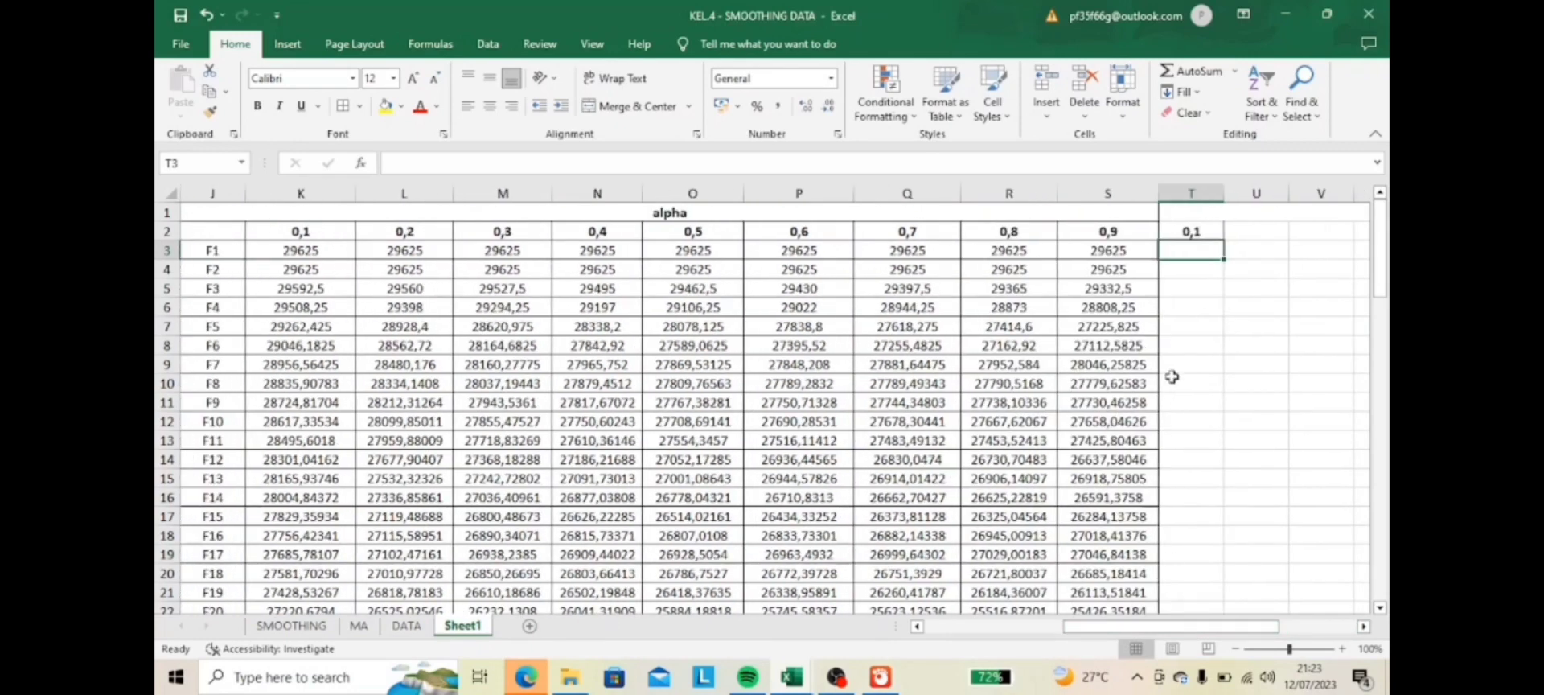
pyautogui.doubleClick(1187, 250)
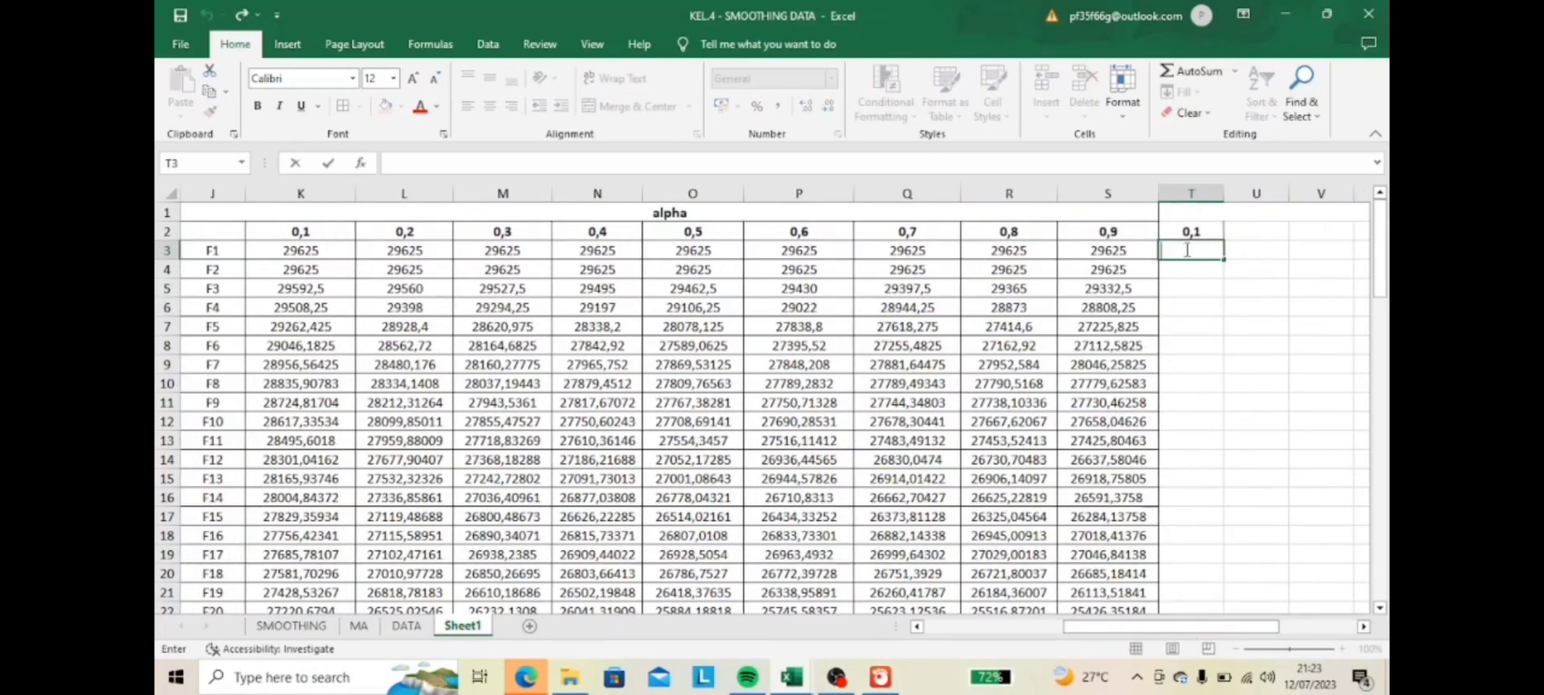
pyautogui.write('=')
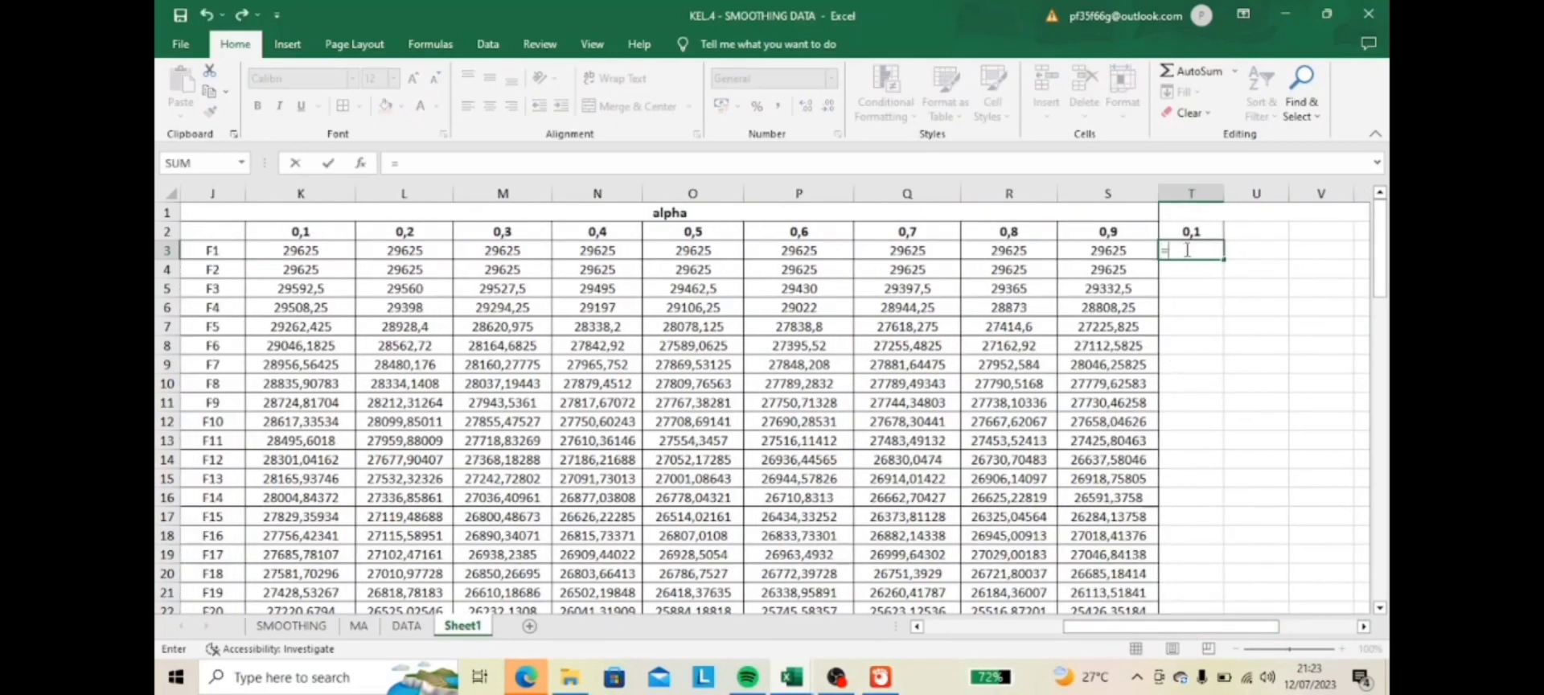
pyautogui.click(344, 251)
pyautogui.write('-')
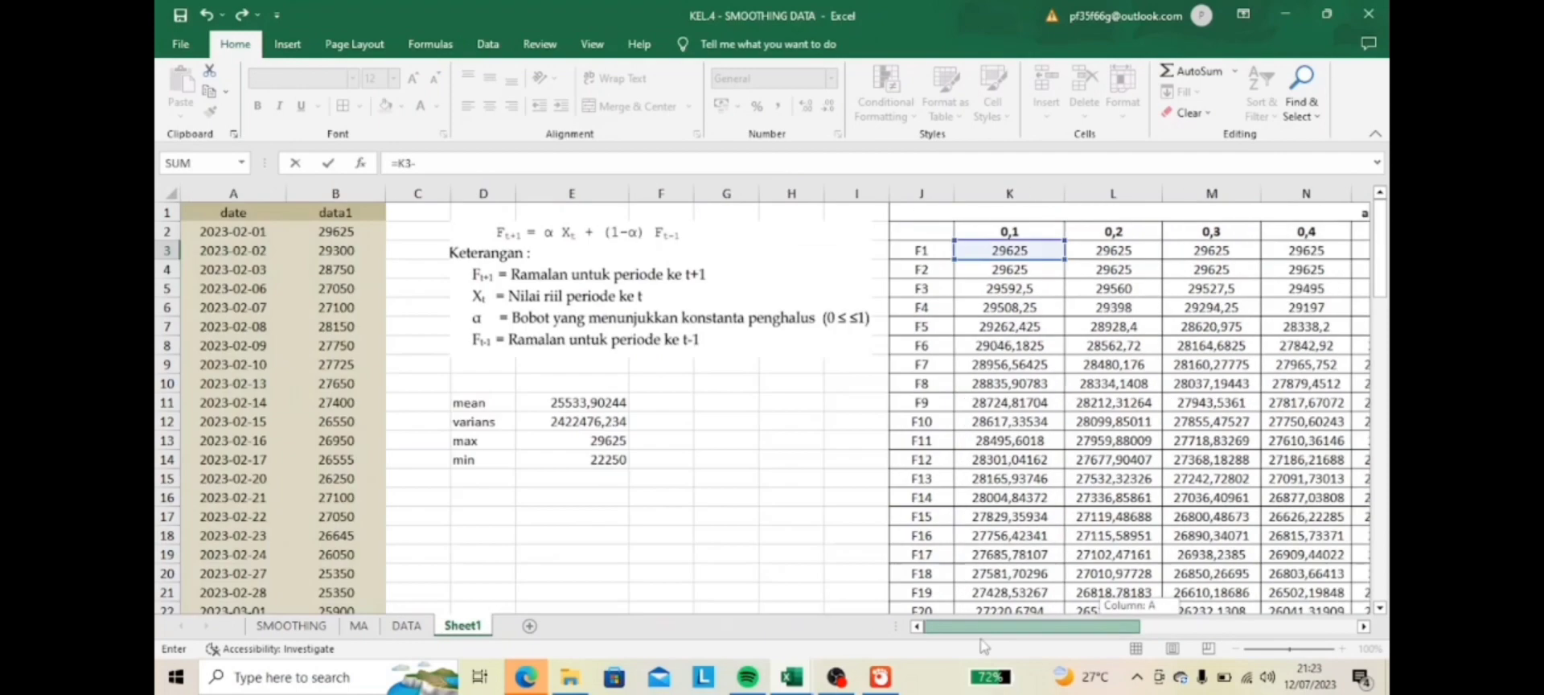
pyautogui.hscroll(-5, 348, 241)
pyautogui.click(349, 233)
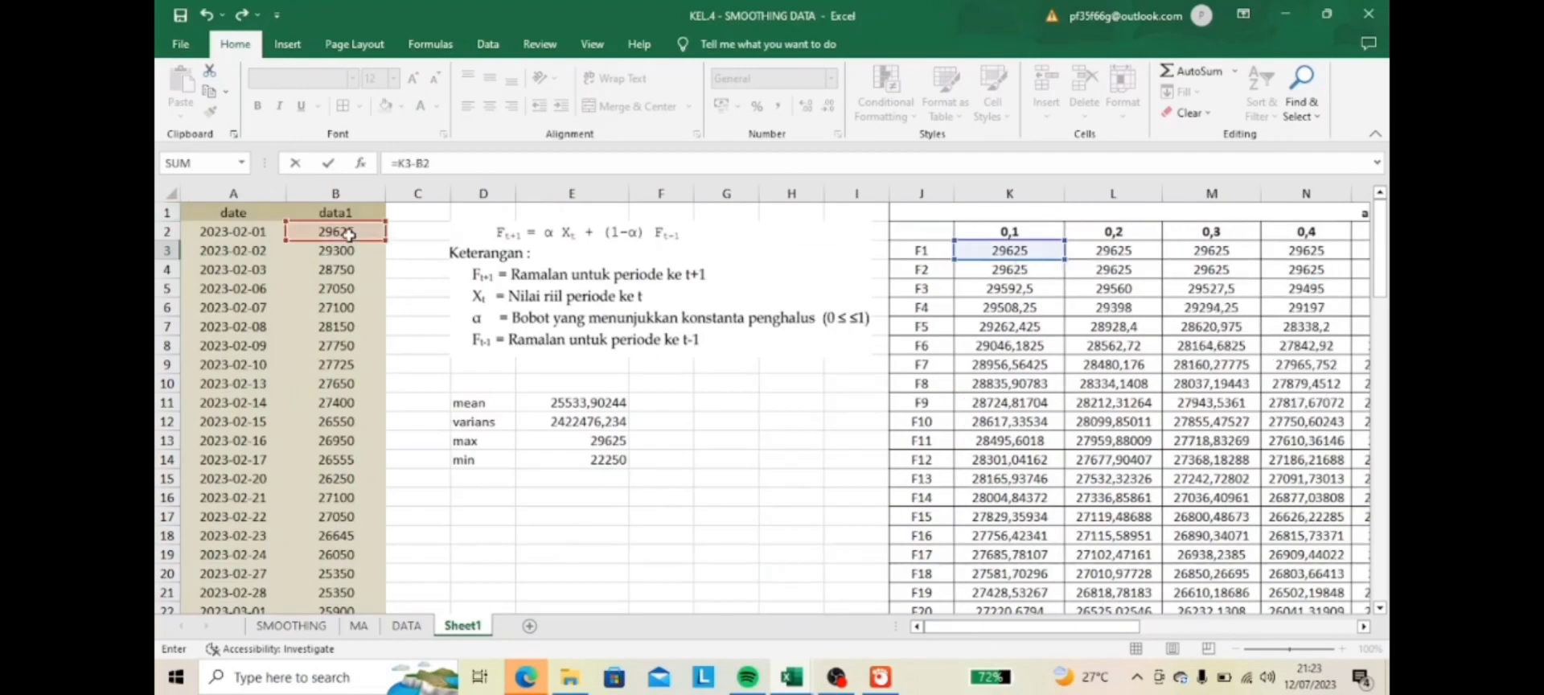
pyautogui.hscroll(5, 725, 185)
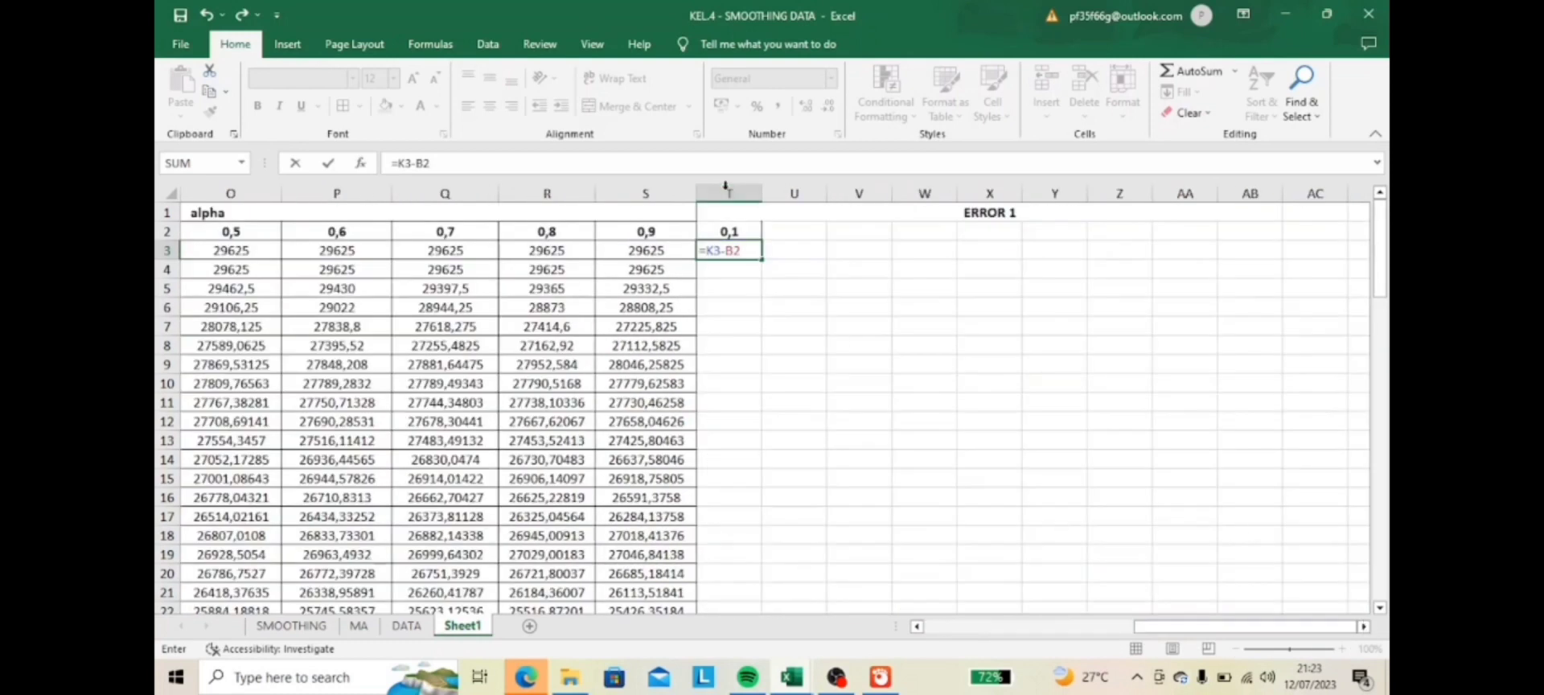
pyautogui.press('Return')
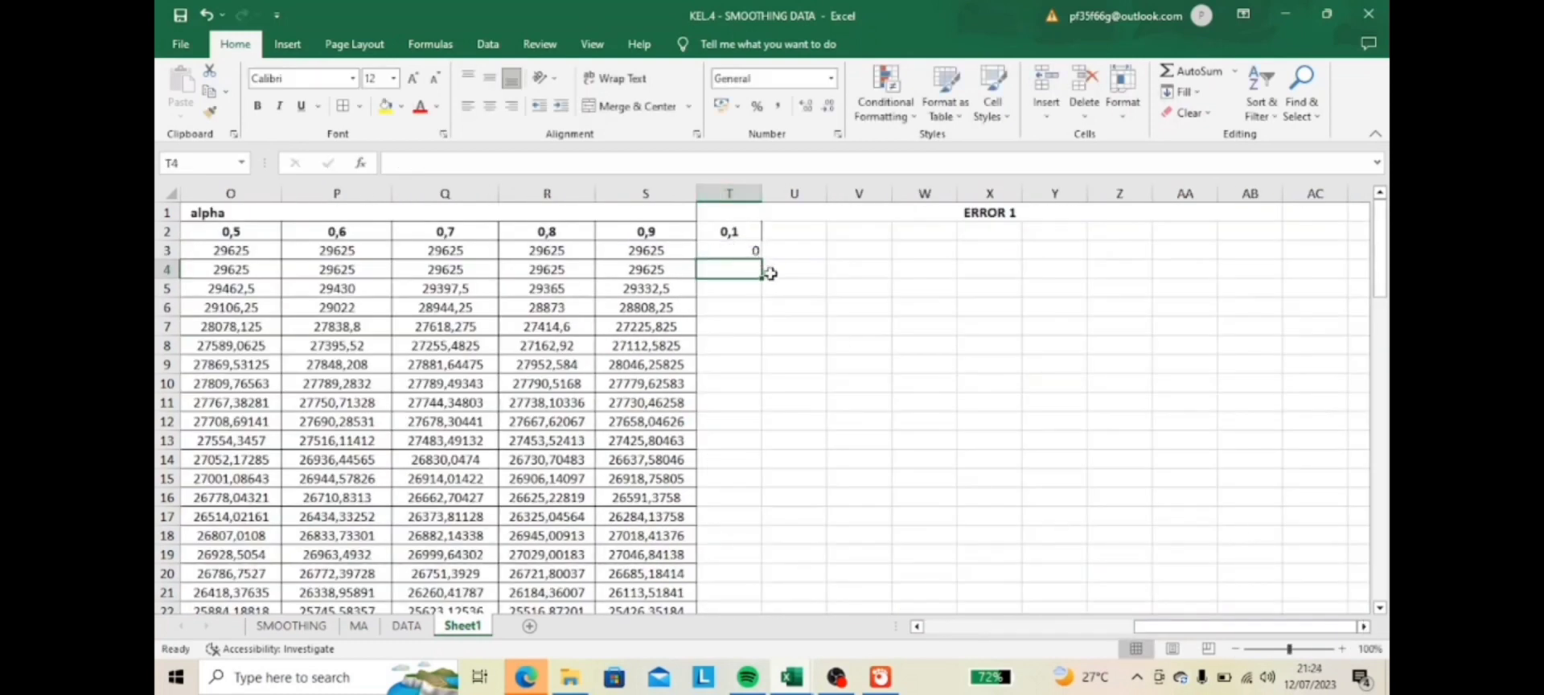
# - Fill the T3 error formula down column T through row 85
pyautogui.click(734, 255)
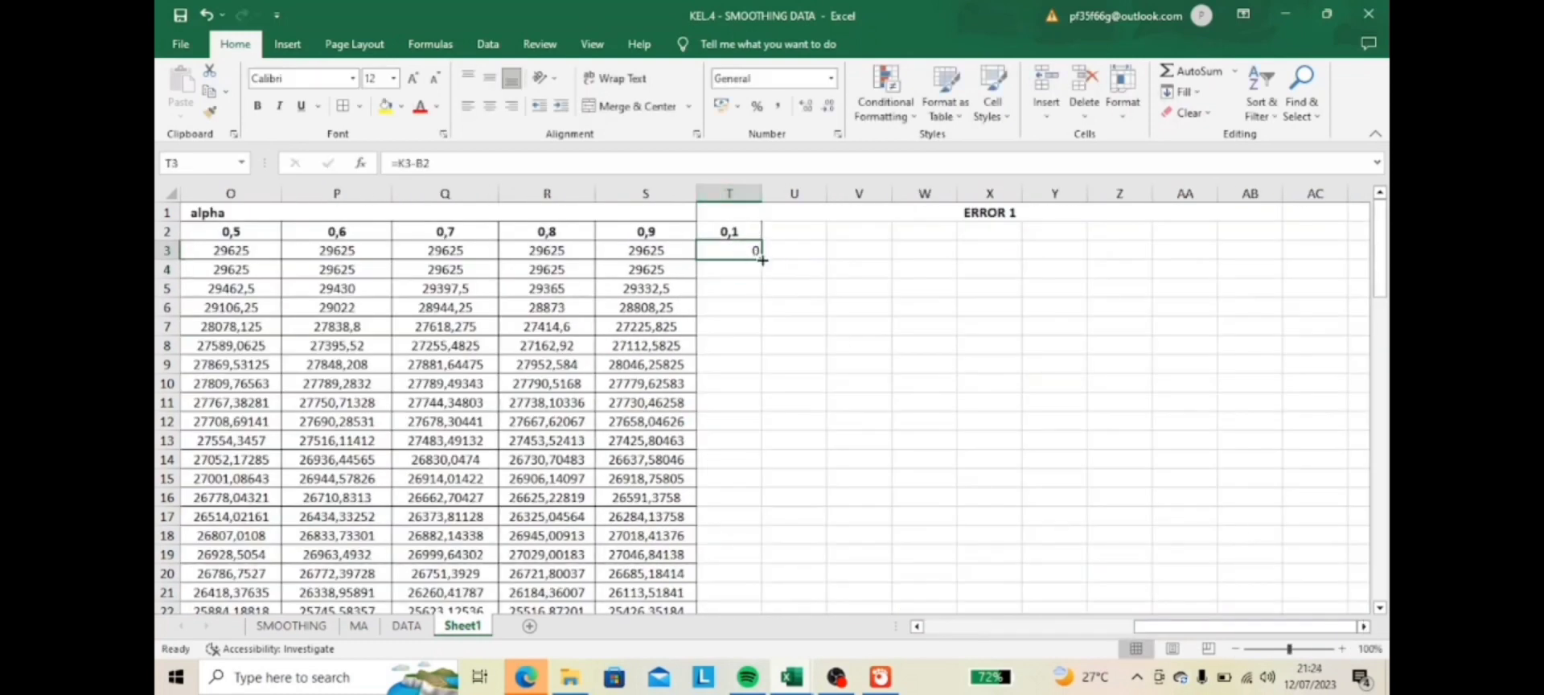
pyautogui.moveTo(762, 258); pyautogui.dragTo(719, 578)
pyautogui.scroll(16, 738, 344)
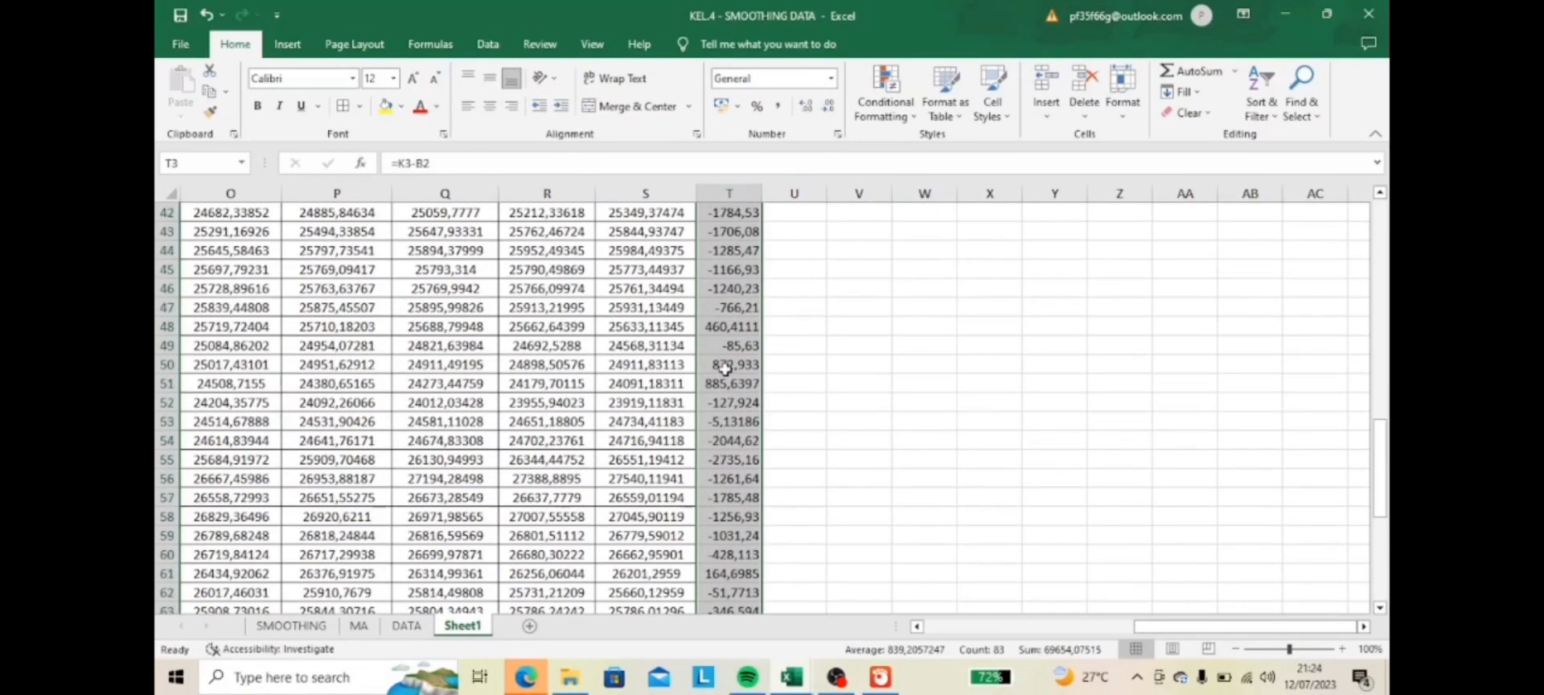
pyautogui.scroll(6, 738, 344)
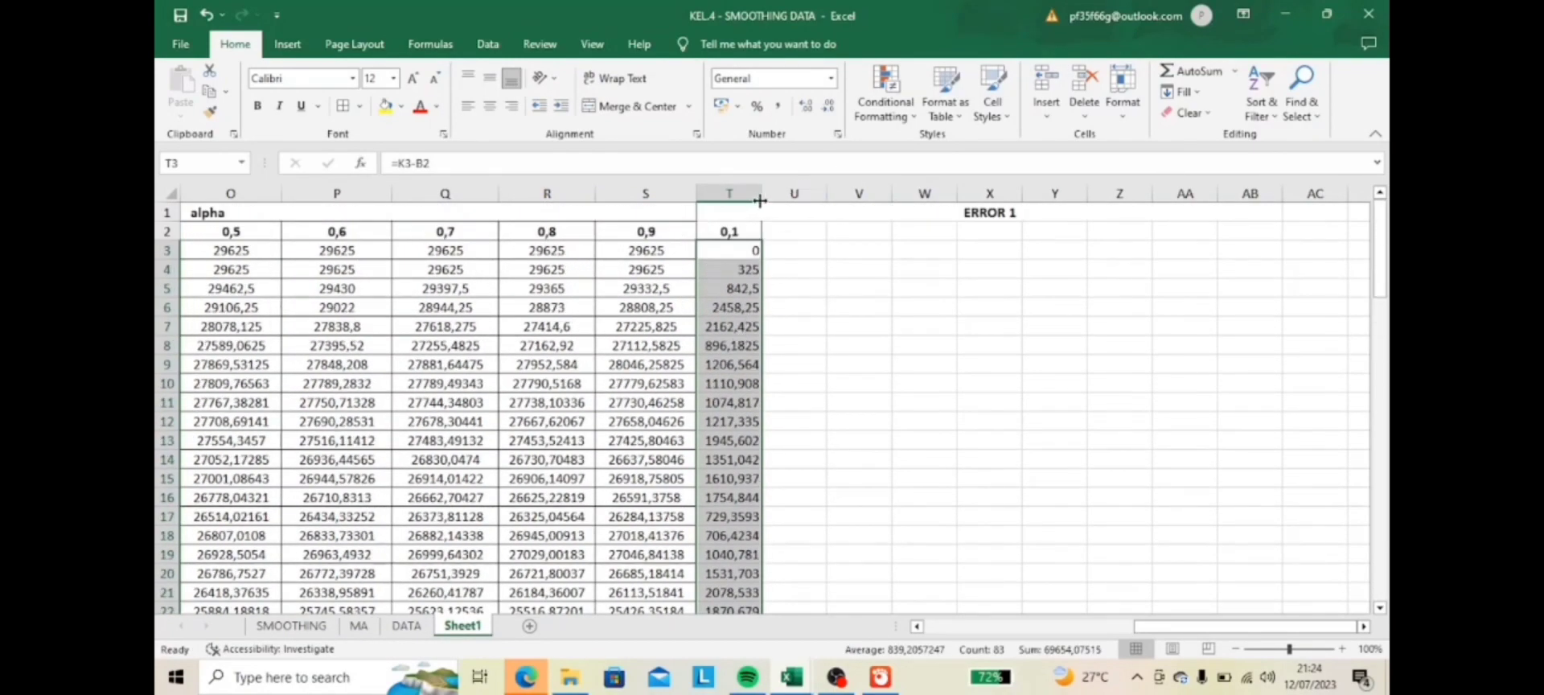
# - Widen column T to show the full decimals and center the values in T2:T85
pyautogui.moveTo(760, 200); pyautogui.dragTo(809, 203)
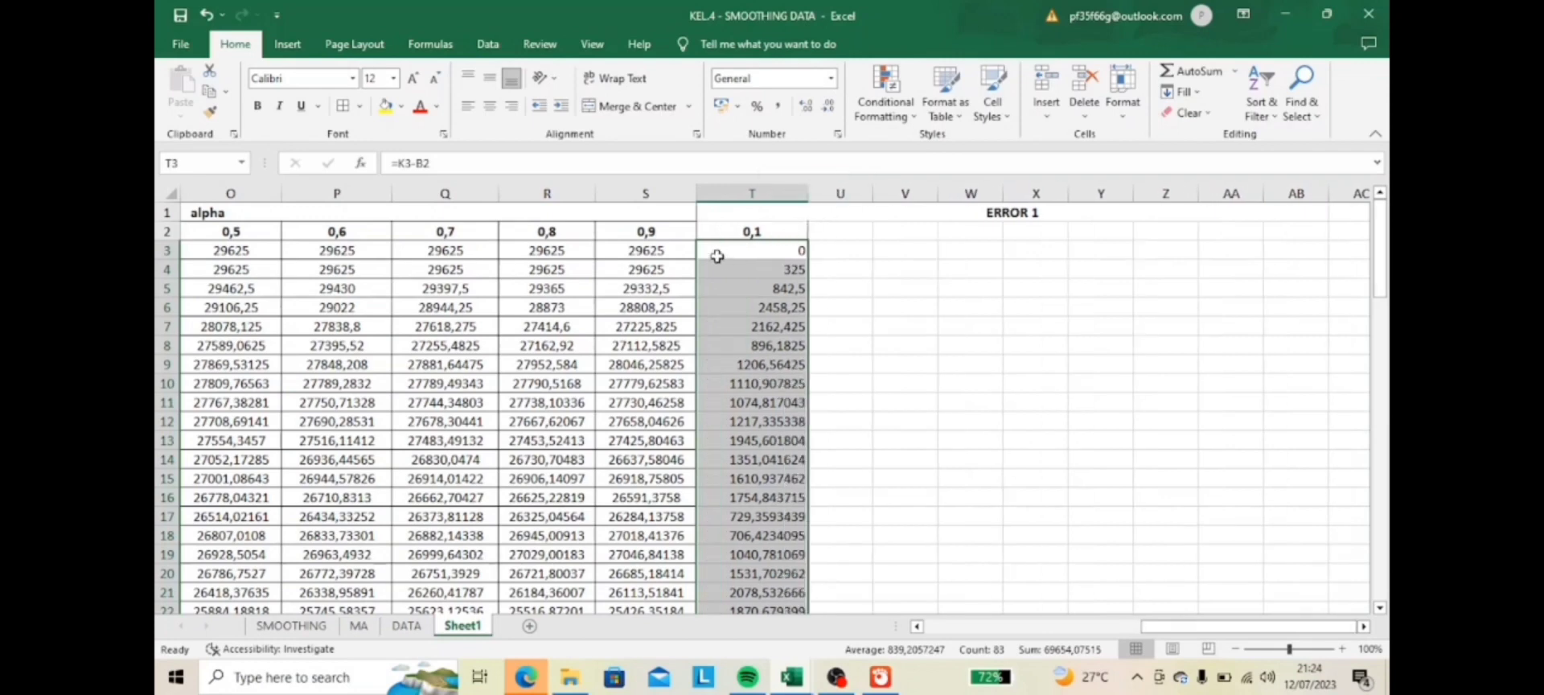
pyautogui.click(790, 231)
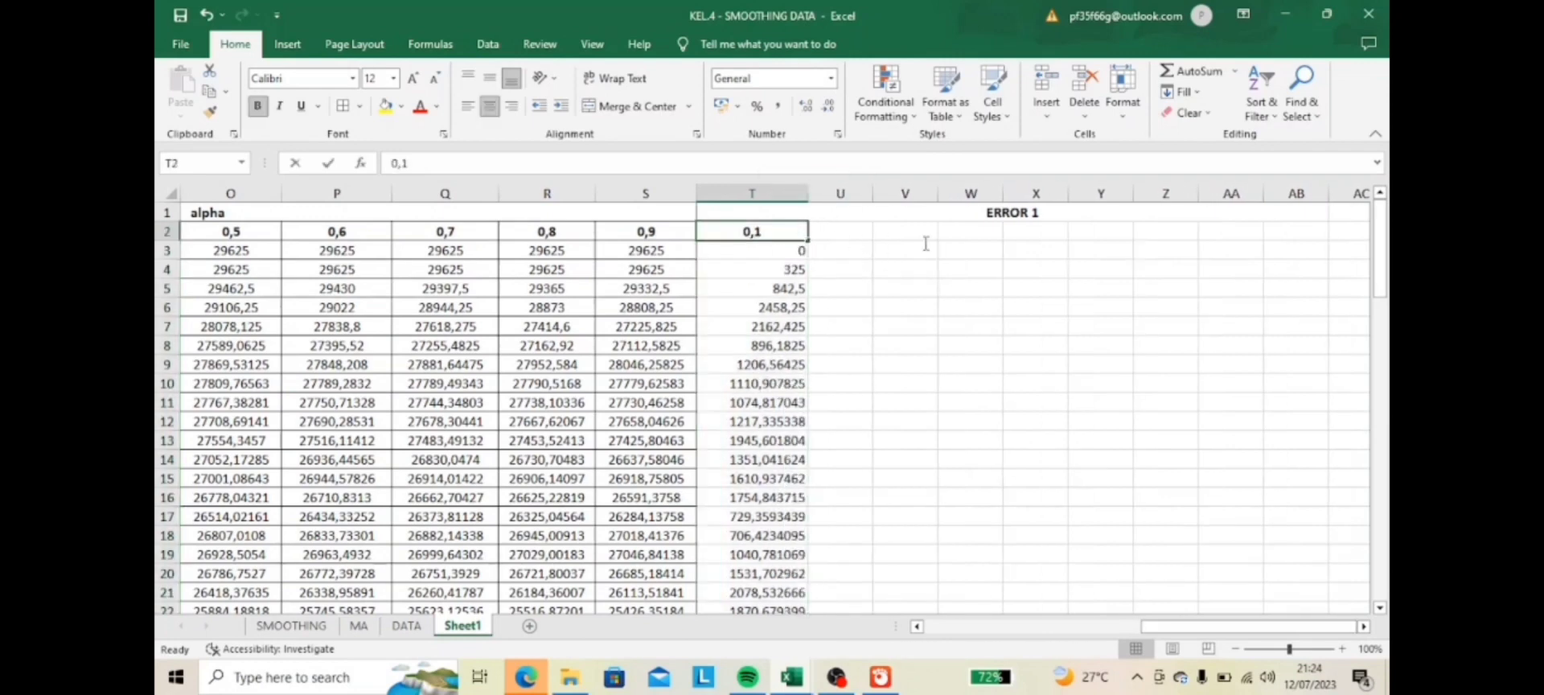
pyautogui.press('F2')
pyautogui.click(844, 233)
pyautogui.click(756, 233)
pyautogui.moveTo(760, 241); pyautogui.dragTo(785, 572)
pyautogui.click(825, 386)
pyautogui.click(904, 286)
pyautogui.click(489, 106)
pyautogui.scroll(20, 887, 355)
# - Copy the Error 0,2 to 0,9 columns with headers from SMOOTHING's first error table and paste them as values at U2 on Sheet1
pyautogui.click(857, 233)
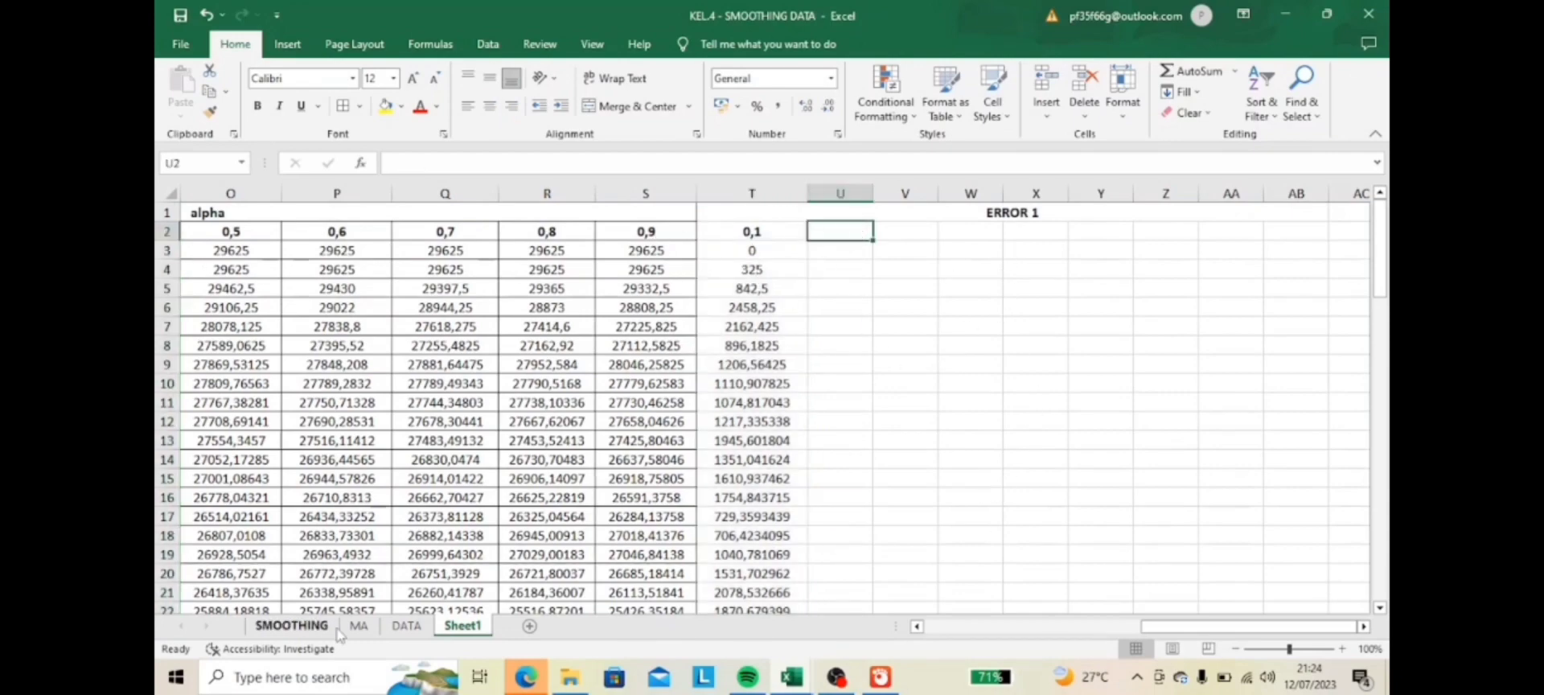
pyautogui.click(291, 625)
pyautogui.hscroll(6, 850, 241)
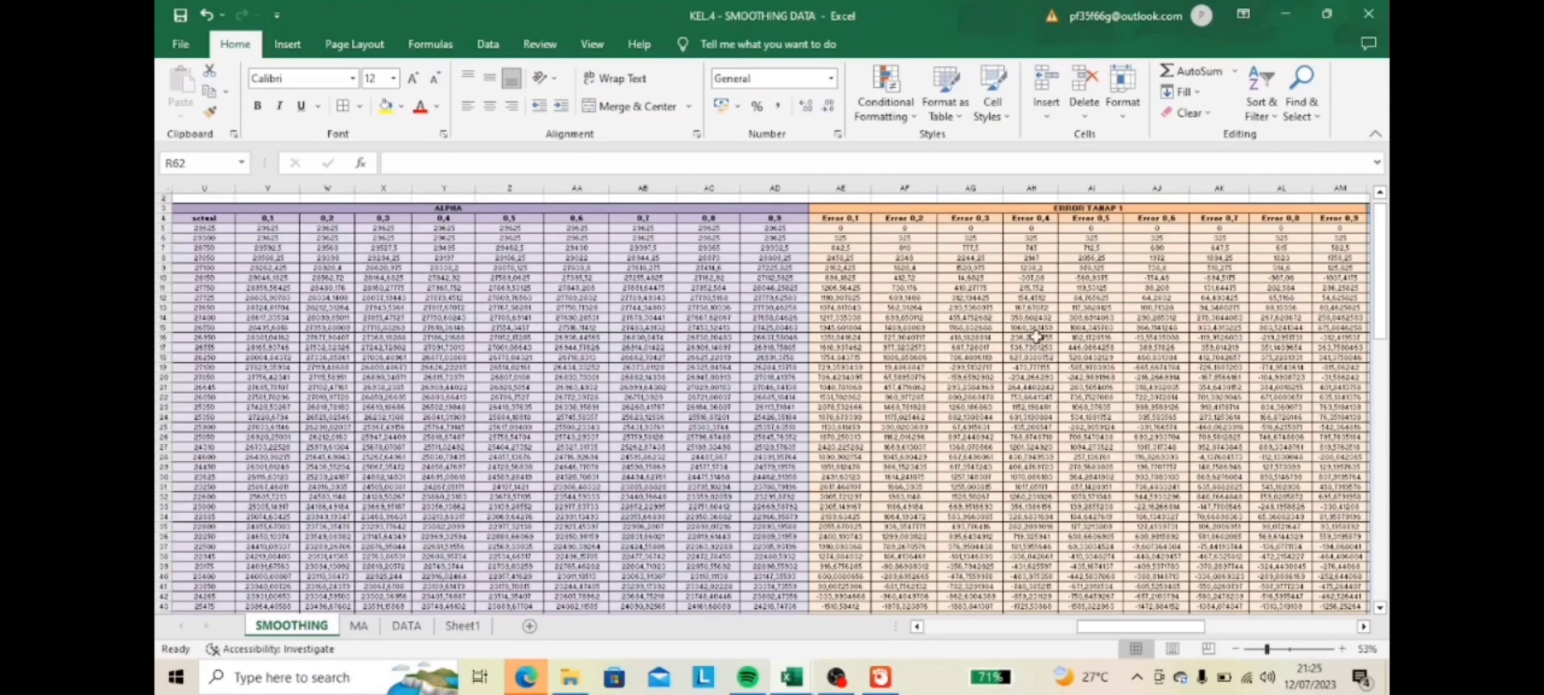
pyautogui.moveTo(921, 220); pyautogui.dragTo(1342, 586)
pyautogui.hotkey('ctrl', 'c')
pyautogui.scroll(15, 1192, 354)
pyautogui.click(462, 626)
pyautogui.click(837, 233)
pyautogui.rightClick(837, 233)
pyautogui.click(906, 309)
# - Rename the T2 header as Error 0,1 and format the ERROR 1 table with borders and bold headers
pyautogui.click(751, 232)
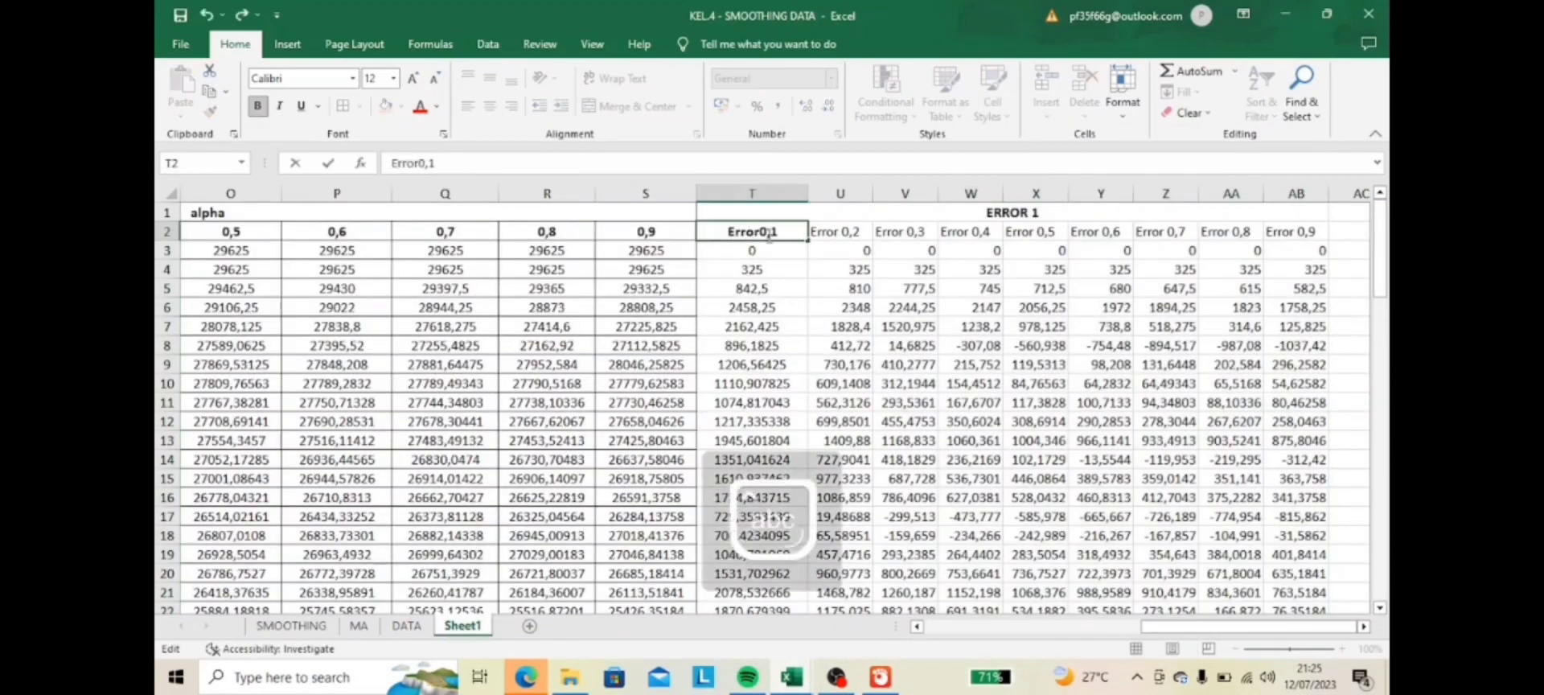
pyautogui.moveTo(764, 213); pyautogui.dragTo(1168, 618)
pyautogui.moveTo(837, 231); pyautogui.dragTo(1302, 233)
pyautogui.click(257, 107)
# - Widen columns U through AB to show more decimals and center the ERROR 1 values in them
pyautogui.doubleClick(872, 193)
pyautogui.doubleClick(1150, 193)
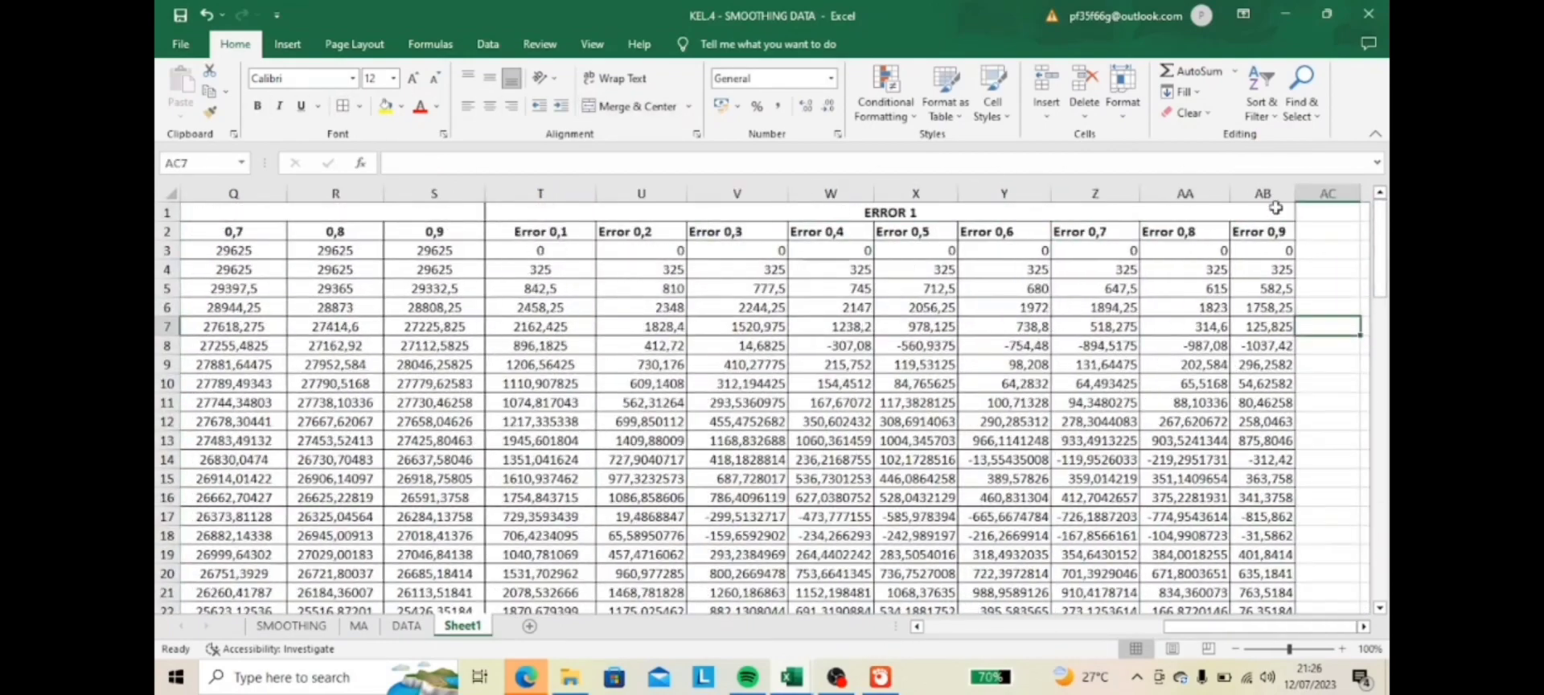
pyautogui.moveTo(641, 251); pyautogui.dragTo(1278, 607)
pyautogui.click(489, 106)
# - Merge and center AC1:AK1 with the heading ERROR 2 and enter the column header Error 0,1 in AC2
pyautogui.click(1341, 217)
pyautogui.moveTo(1341, 217); pyautogui.dragTo(1182, 217)
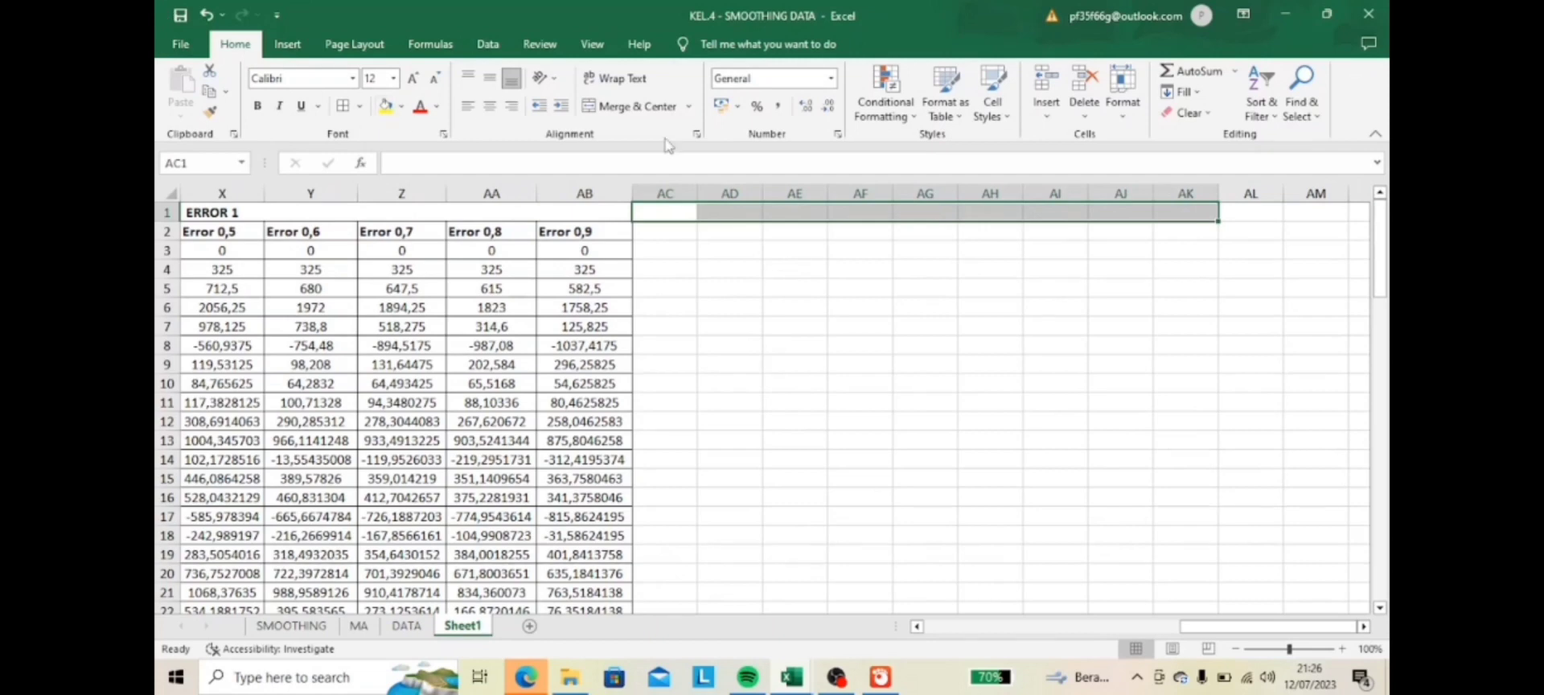
pyautogui.click(635, 106)
pyautogui.write('ERROR 2')
pyautogui.press('Return')
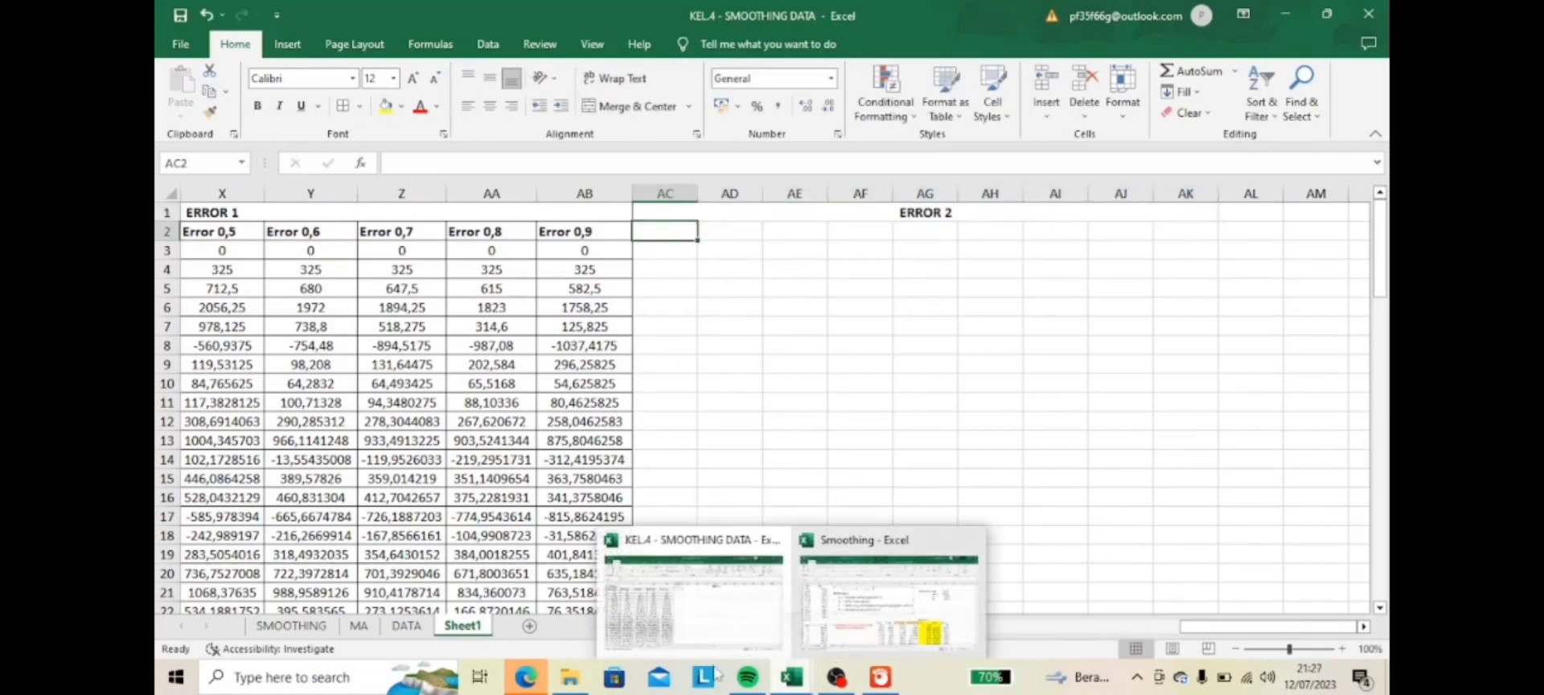
pyautogui.write('Error 2')
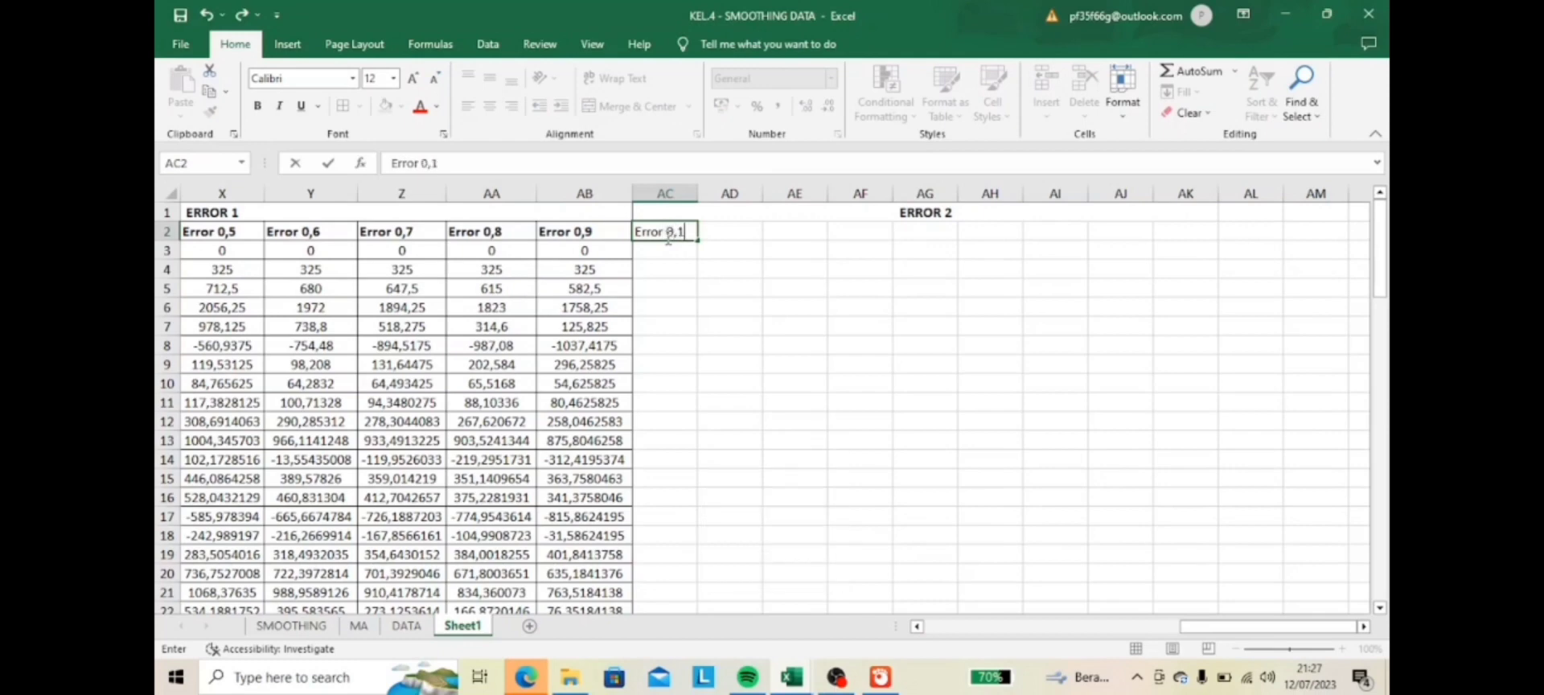
pyautogui.press('Return')
# - Enter the squared error formula =T3^2 in AC3
pyautogui.write('=')
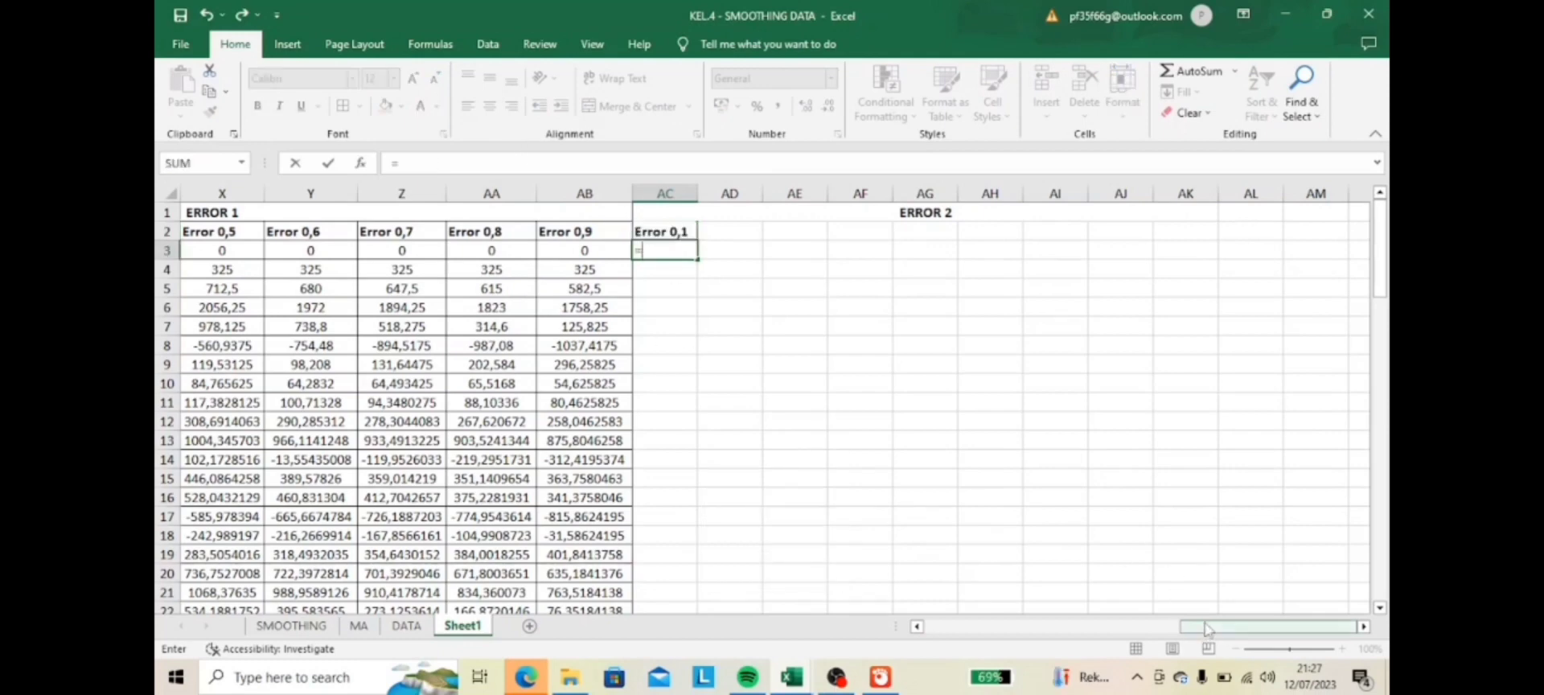
pyautogui.moveTo(1222, 627); pyautogui.dragTo(1118, 626)
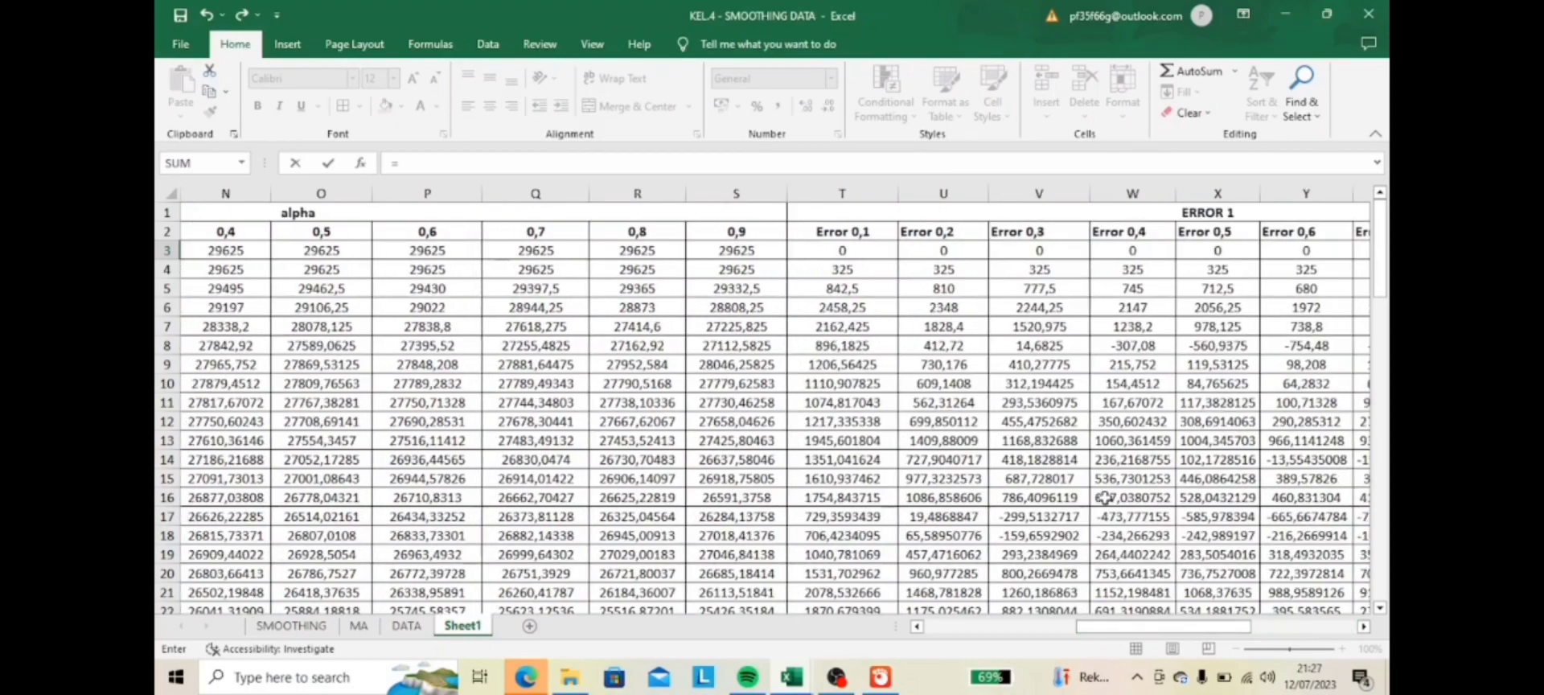
pyautogui.click(818, 250)
pyautogui.hscroll(5, 1133, 441)
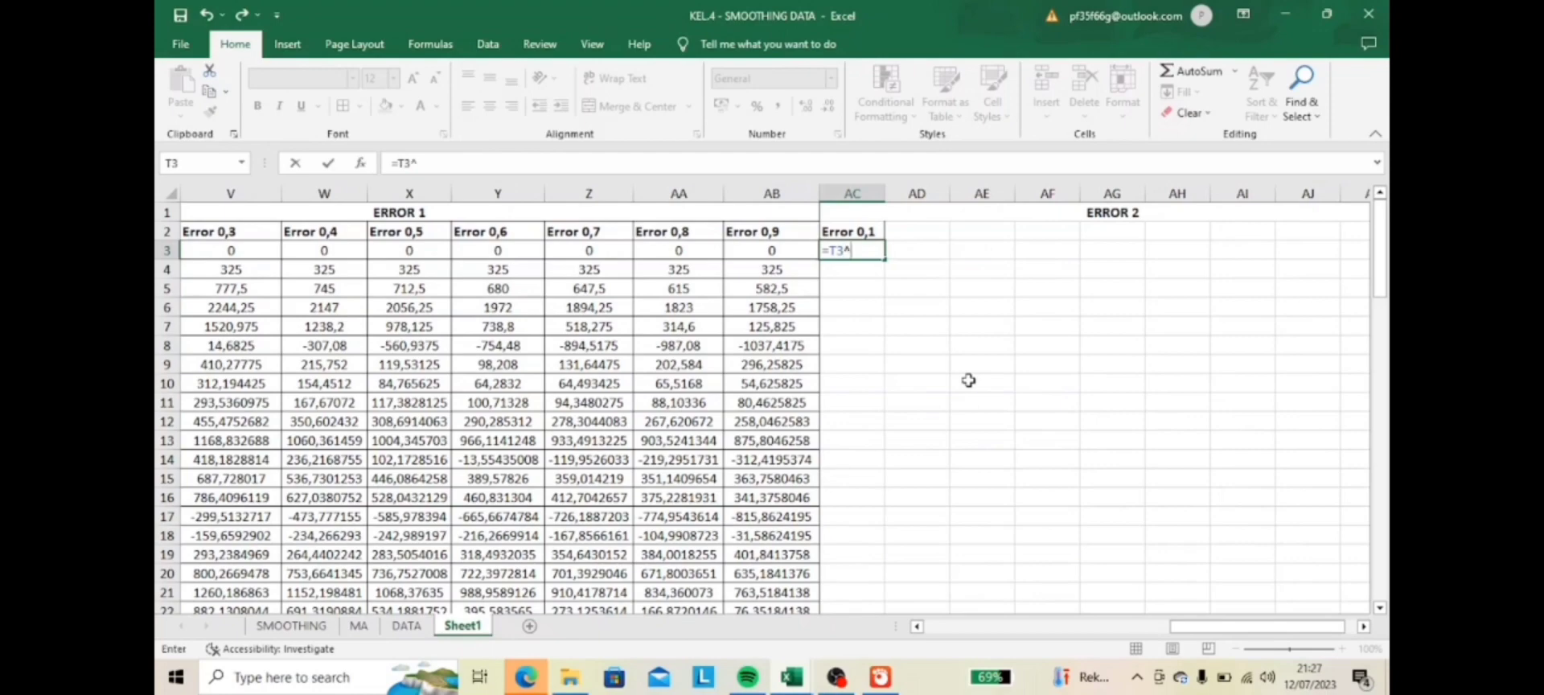
pyautogui.press('Return')
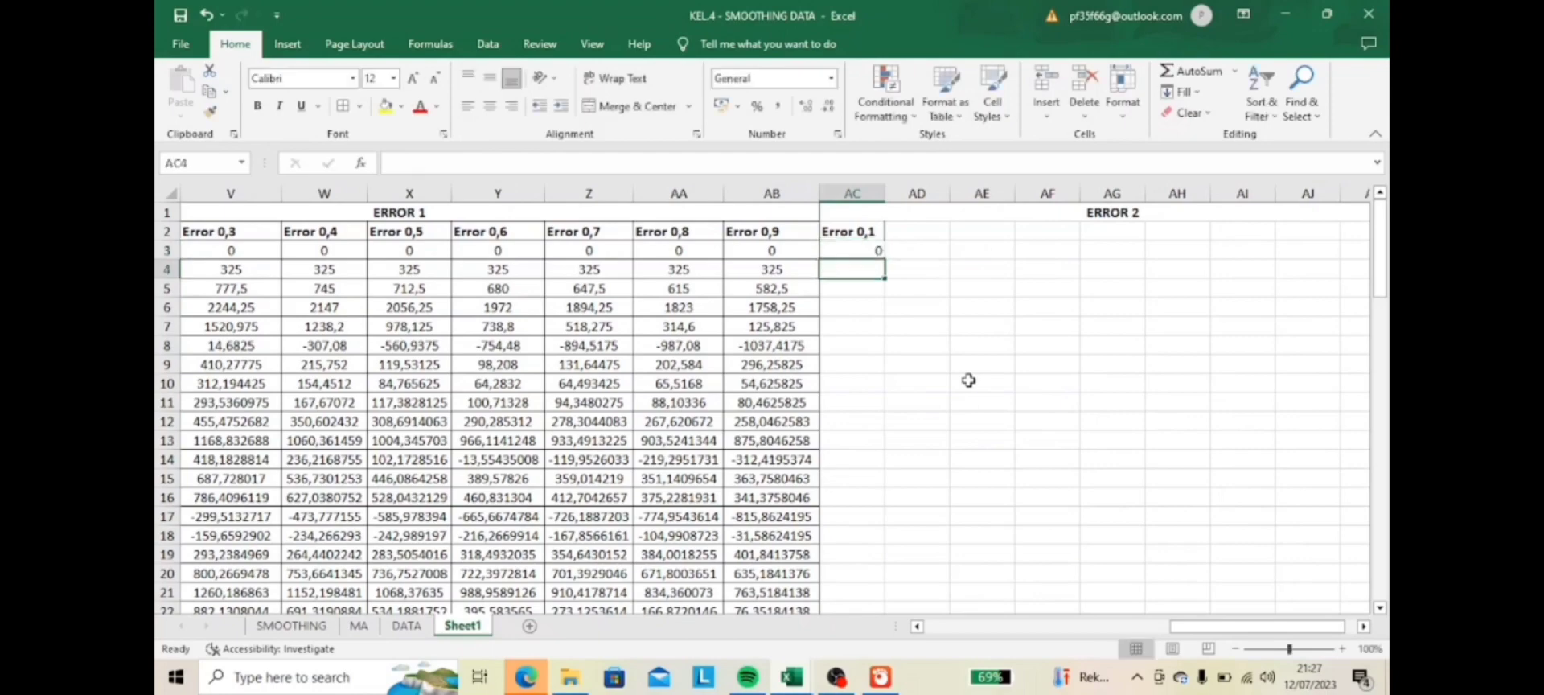
# - Fill the AC3 squared error formula down through row 85 and widen column AC to fit its values
pyautogui.click(845, 250)
pyautogui.moveTo(884, 260); pyautogui.dragTo(851, 571)
pyautogui.scroll(20, 851, 572)
pyautogui.doubleClick(885, 193)
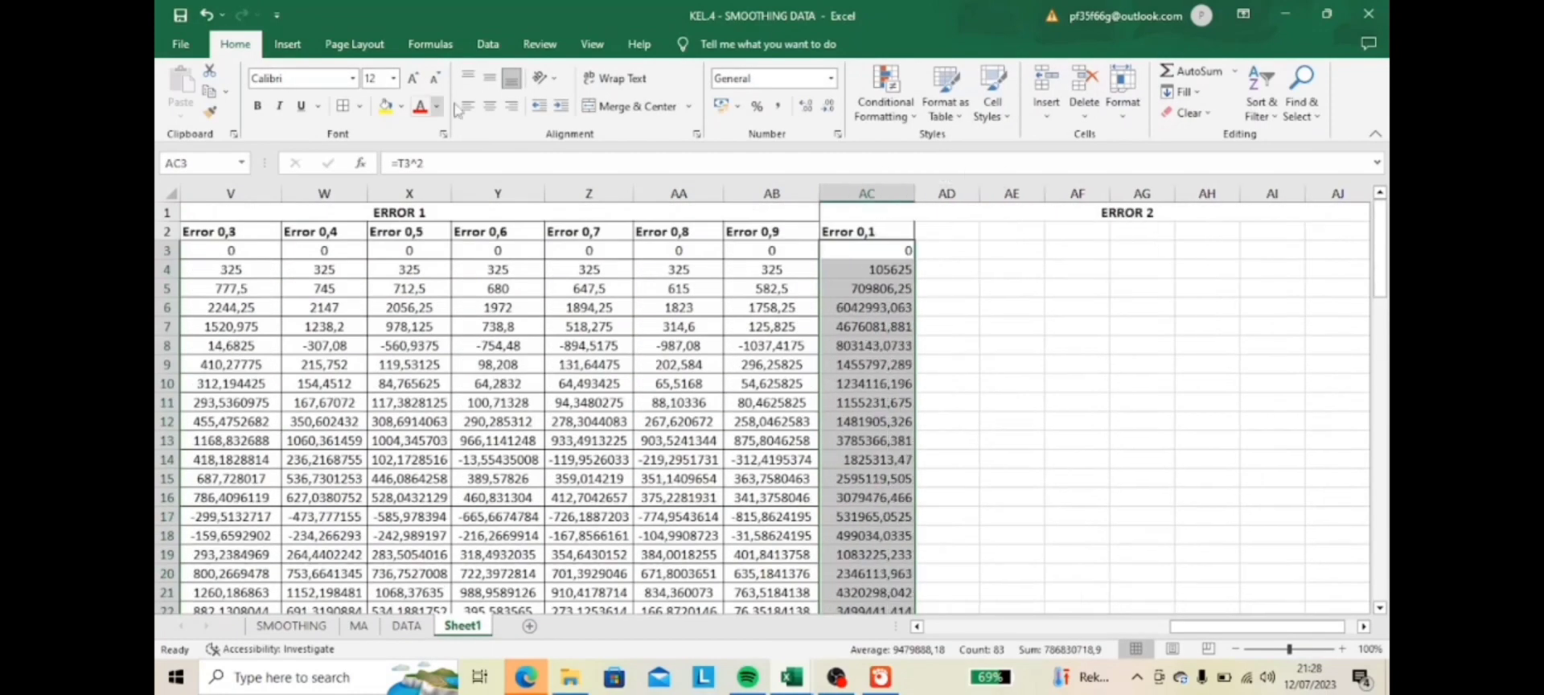
# - Copy the squared Error 0,2 to 0,9 columns with headers from the SMOOTHING sheet and paste them as values at AD2 on Sheet1
pyautogui.click(292, 625)
pyautogui.moveTo(423, 230); pyautogui.dragTo(957, 496)
pyautogui.hotkey('ctrl', 'c')
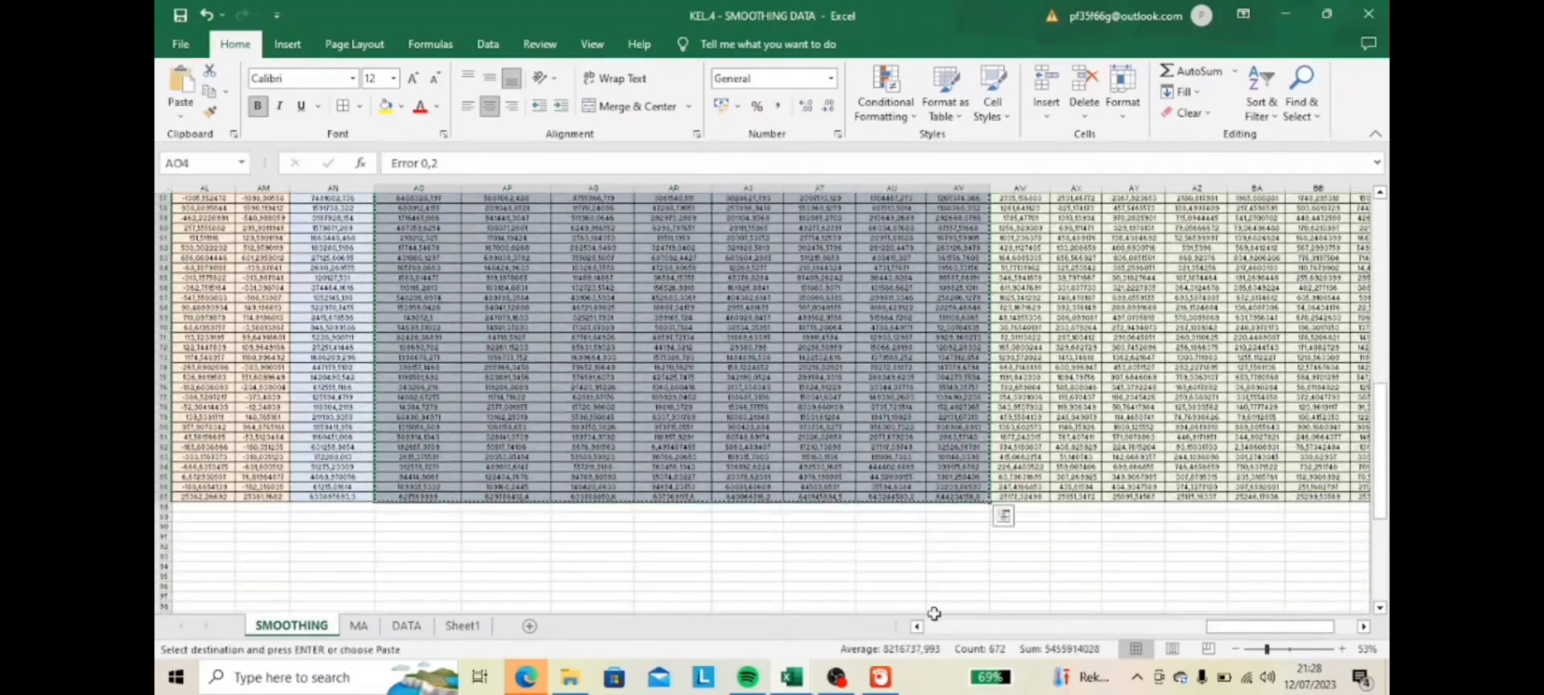
pyautogui.click(462, 624)
pyautogui.click(956, 238)
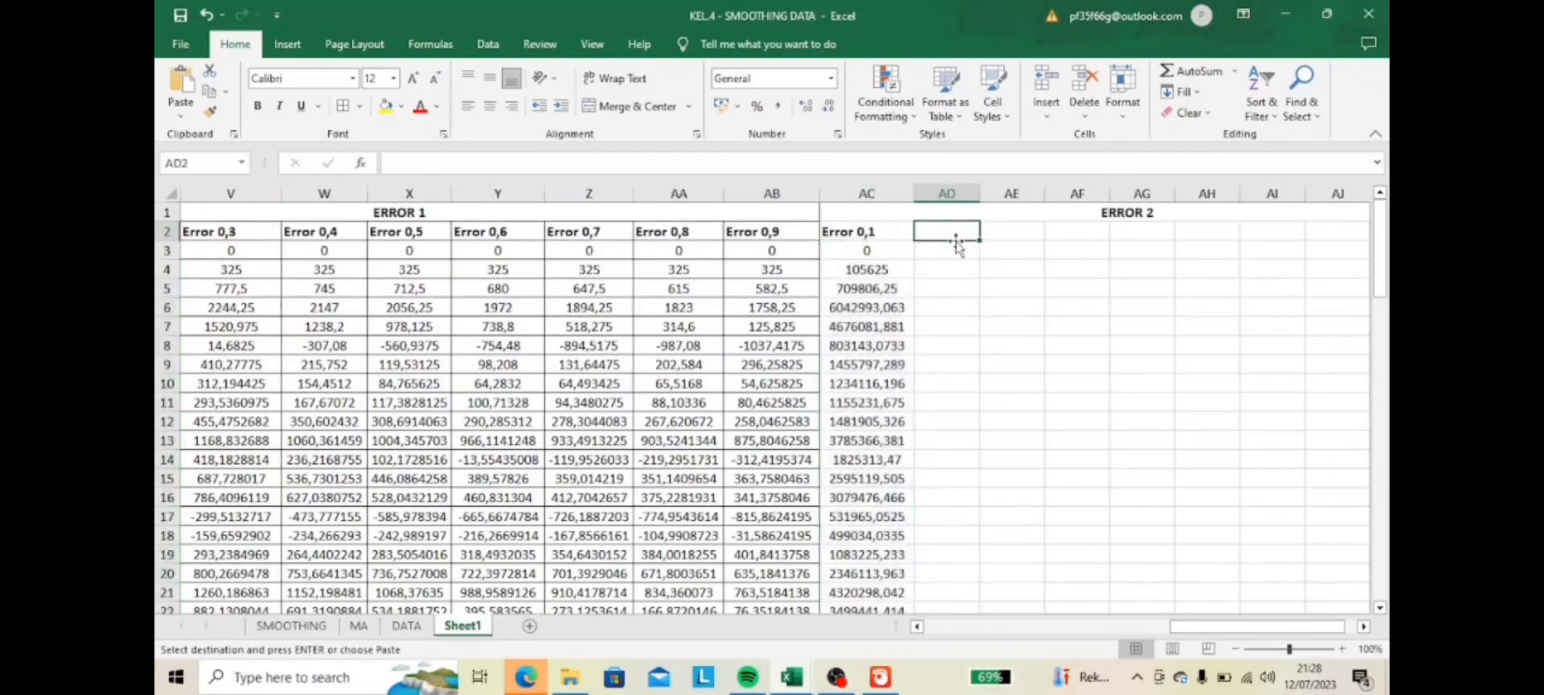
pyautogui.rightClick(949, 230)
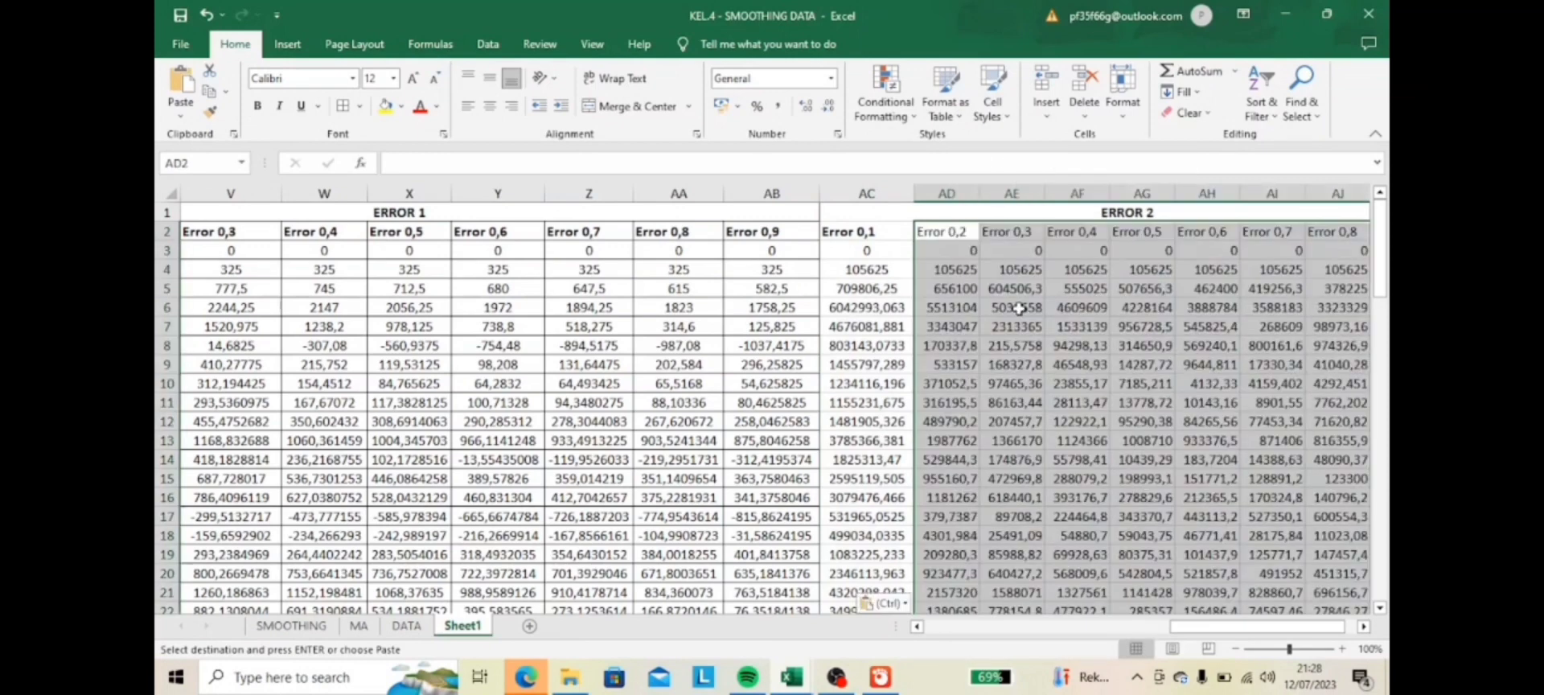
pyautogui.click(1009, 320)
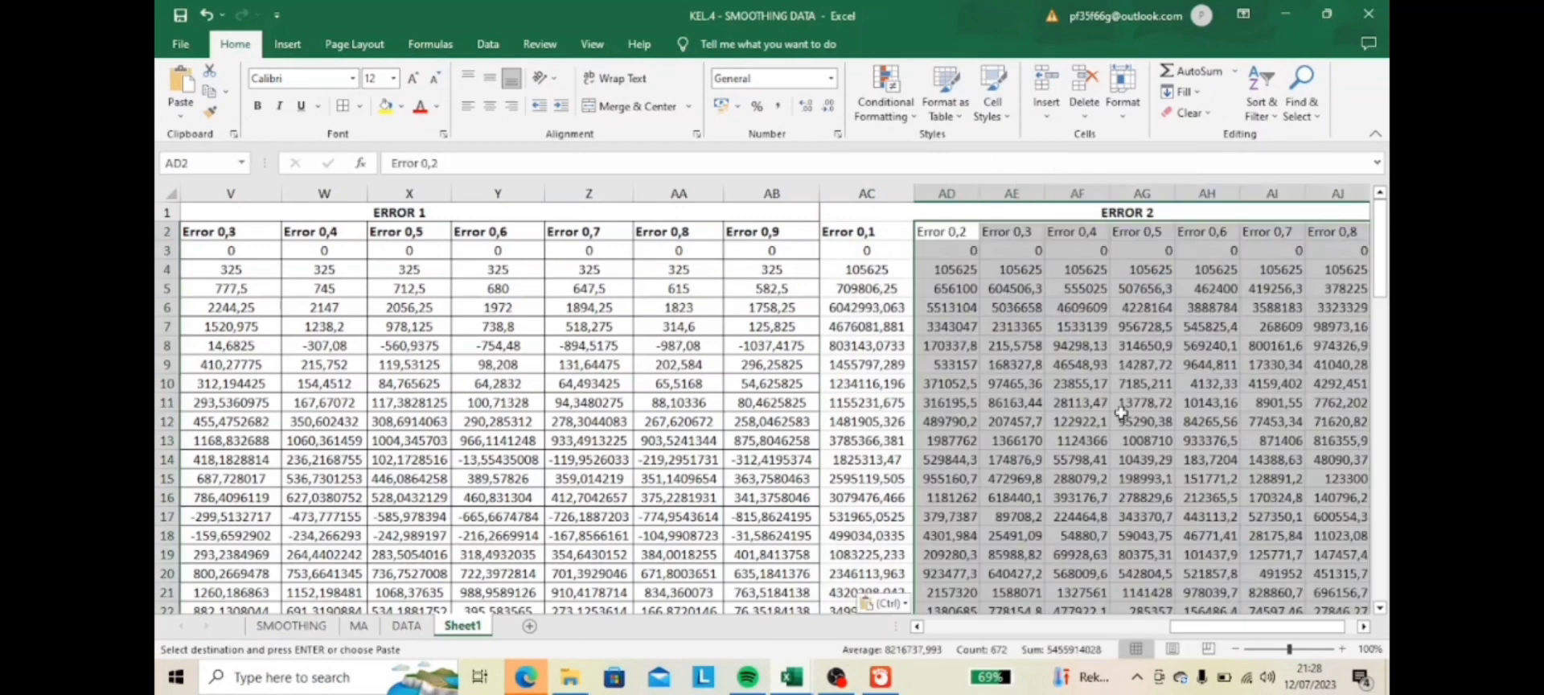
# - Center the pasted squared error values and add borders to the whole ERROR 2 table in AC1:AK85
pyautogui.click(488, 105)
pyautogui.moveTo(901, 211); pyautogui.dragTo(918, 573)
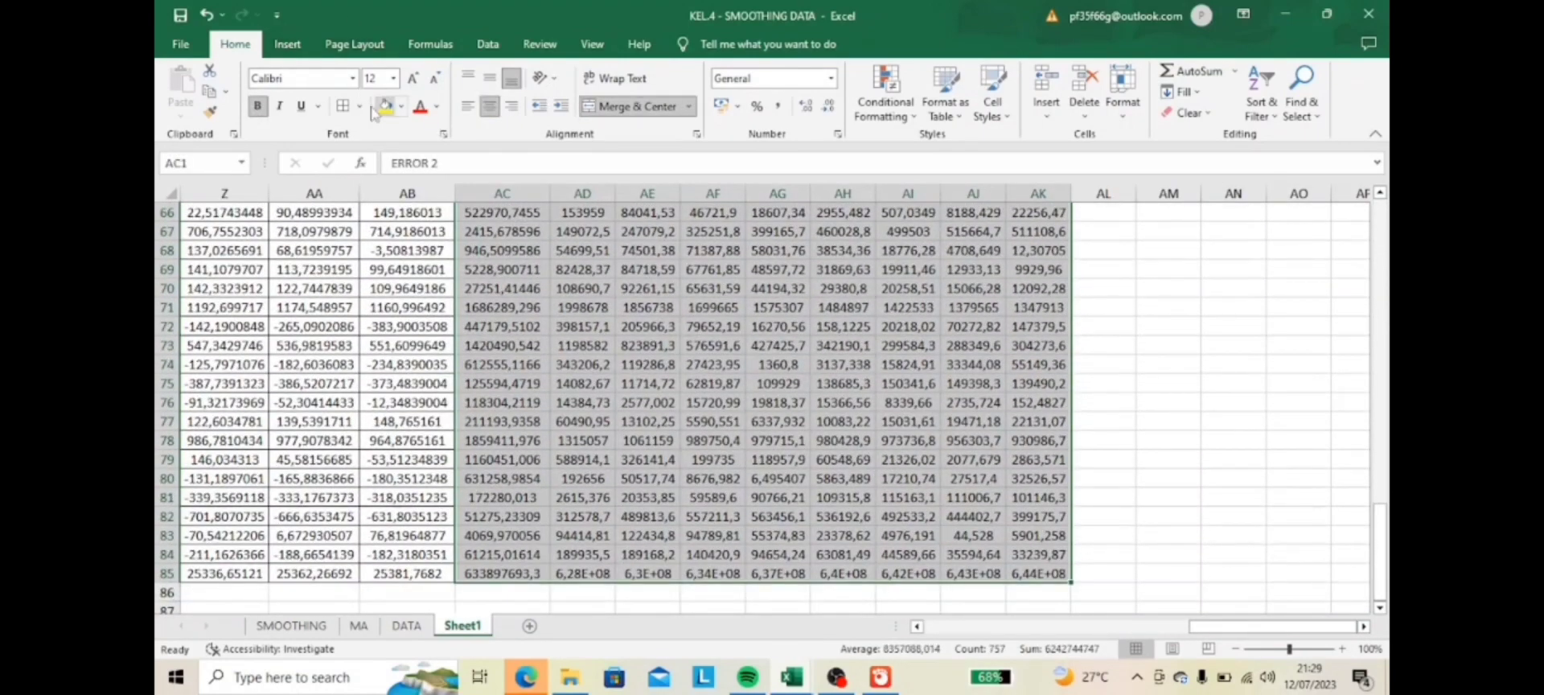
pyautogui.scroll(20, 804, 402)
pyautogui.click(1298, 345)
# - Widen columns AD to AK so the squared error values show with all their decimals
pyautogui.moveTo(615, 194); pyautogui.dragTo(681, 195)
pyautogui.doubleClick(748, 194)
pyautogui.doubleClick(869, 194)
pyautogui.doubleClick(978, 193)
pyautogui.doubleClick(1080, 193)
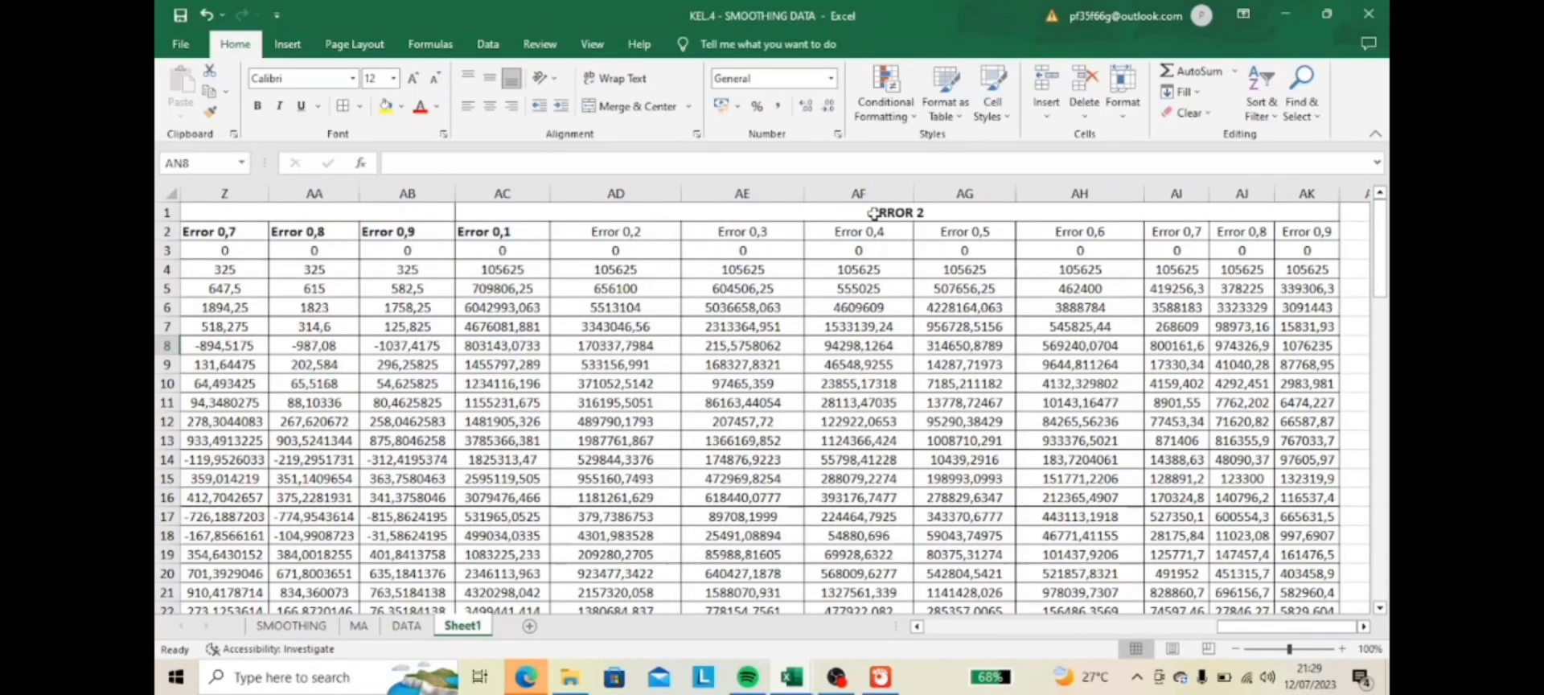
pyautogui.moveTo(1209, 196); pyautogui.dragTo(1246, 203)
pyautogui.moveTo(1312, 197); pyautogui.dragTo(1354, 202)
pyautogui.hscroll(5, 1287, 242)
pyautogui.moveTo(913, 197); pyautogui.dragTo(958, 210)
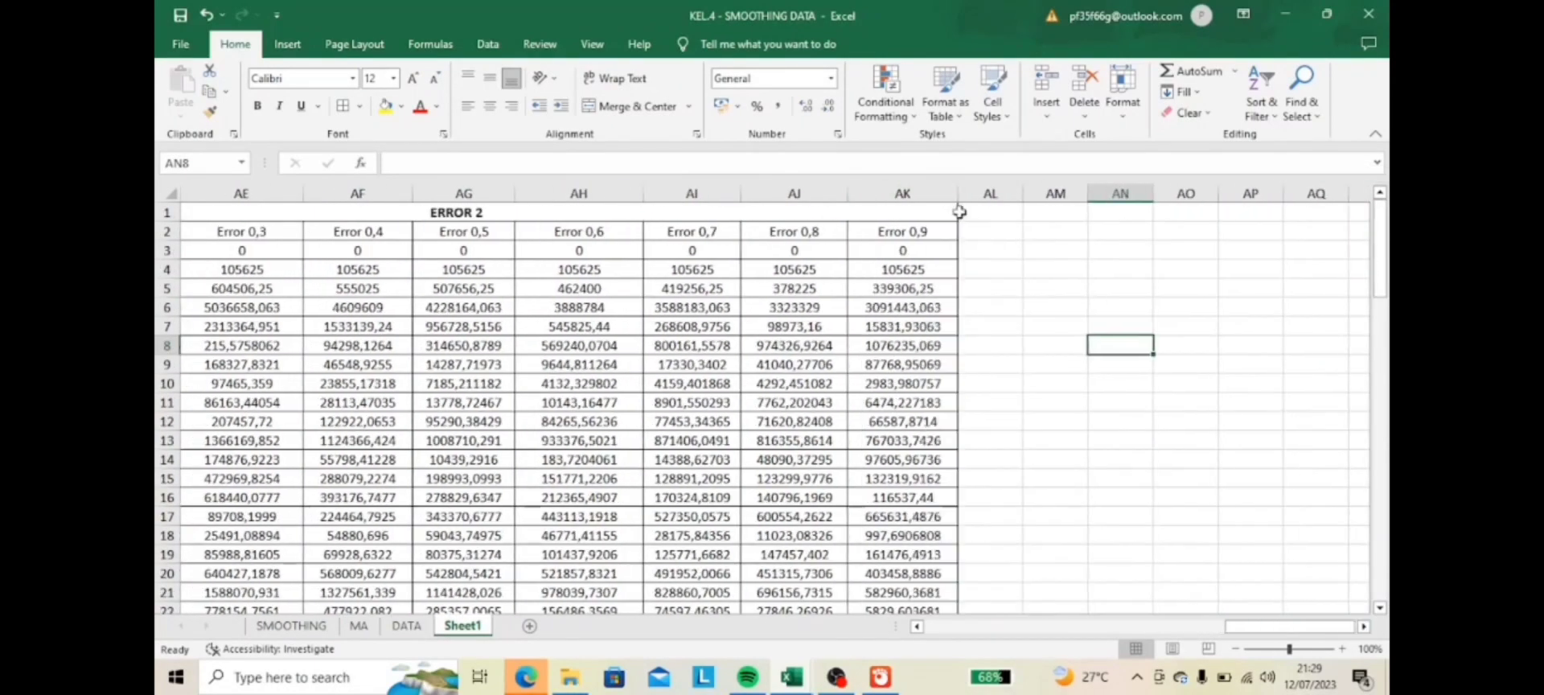
# - Merge and center AL1:AT1 and enter the bold heading ABSESOR
pyautogui.hscroll(5, 957, 213)
pyautogui.moveTo(438, 213); pyautogui.dragTo(938, 217)
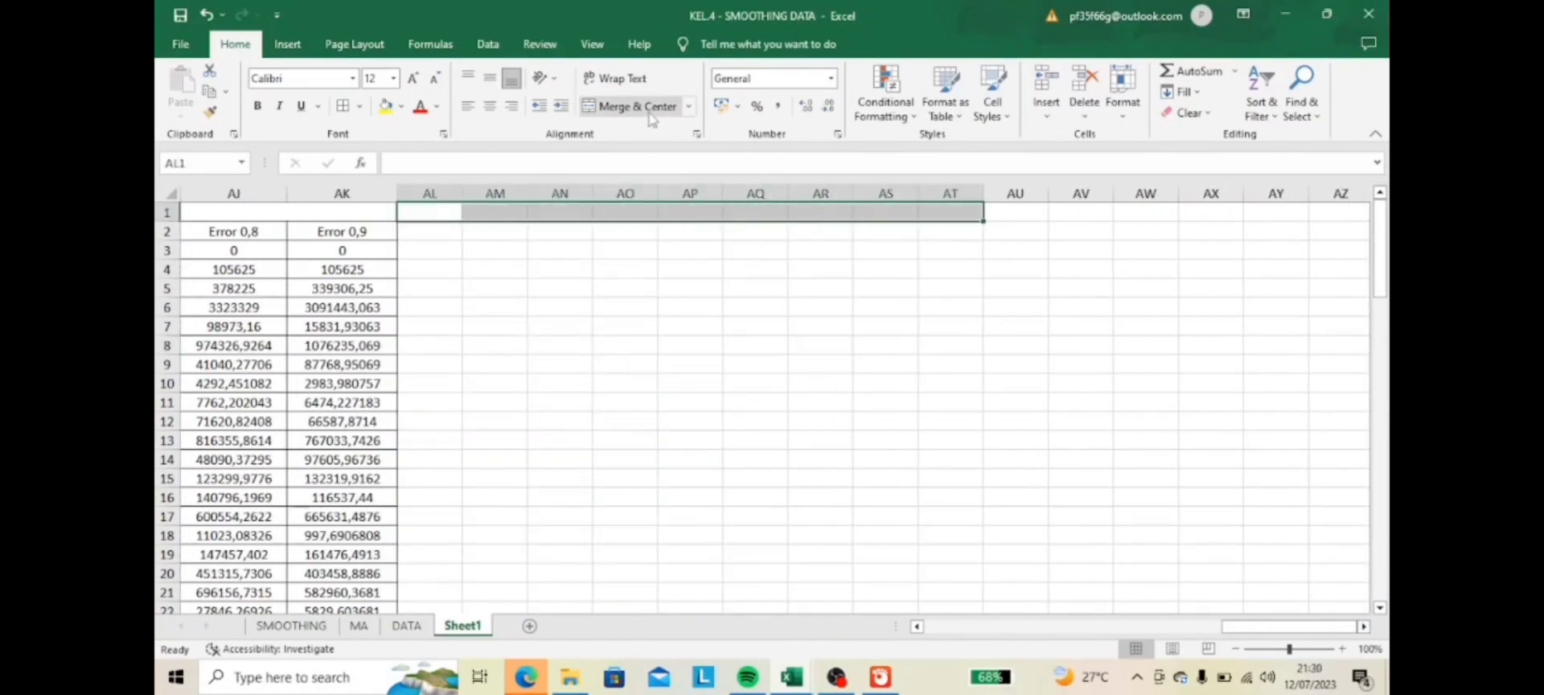
pyautogui.click(648, 110)
pyautogui.doubleClick(697, 217)
pyautogui.write('ABSESOR')
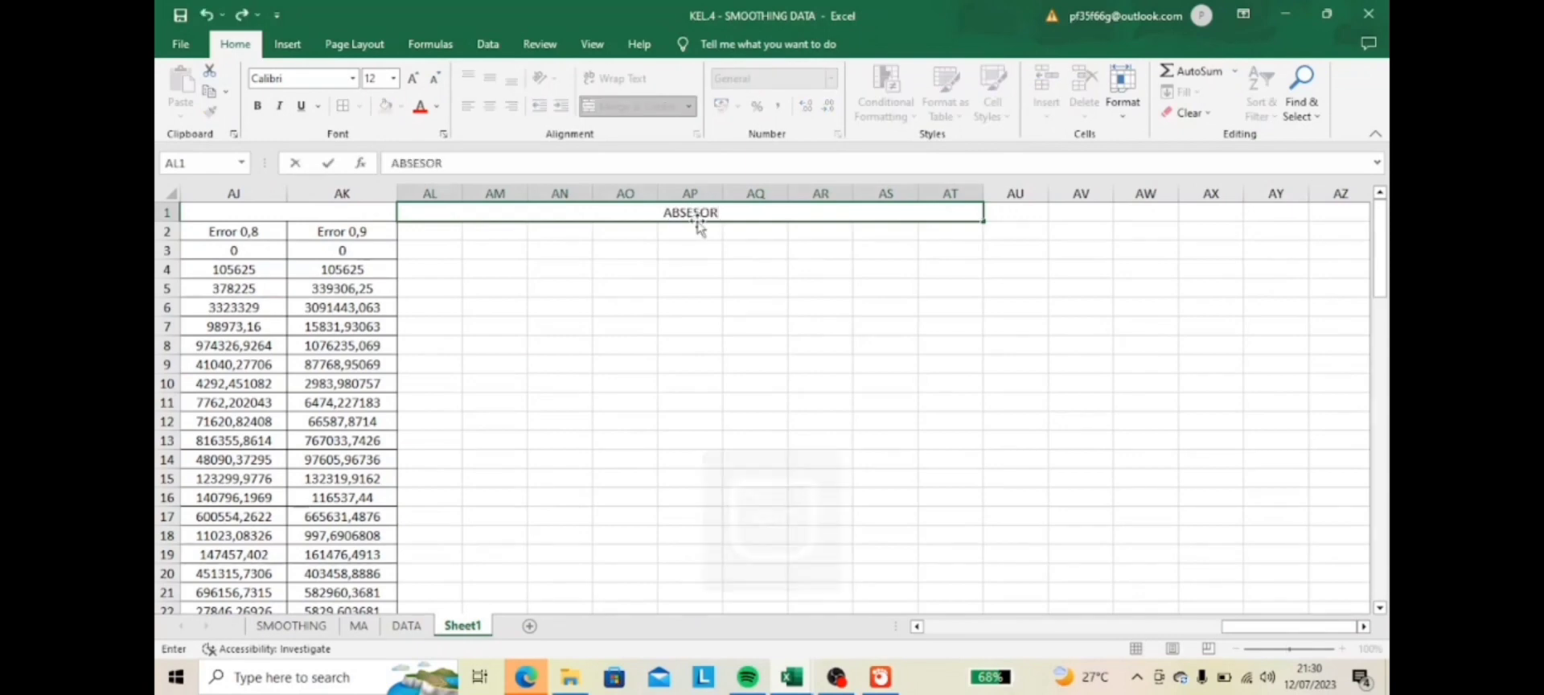
pyautogui.press('Return')
pyautogui.press('Up')
pyautogui.hotkey('ctrl', 'b')
# - Enter the column header 0,1 centered in AL2 and widen column AL
pyautogui.click(427, 235)
pyautogui.write('0,1')
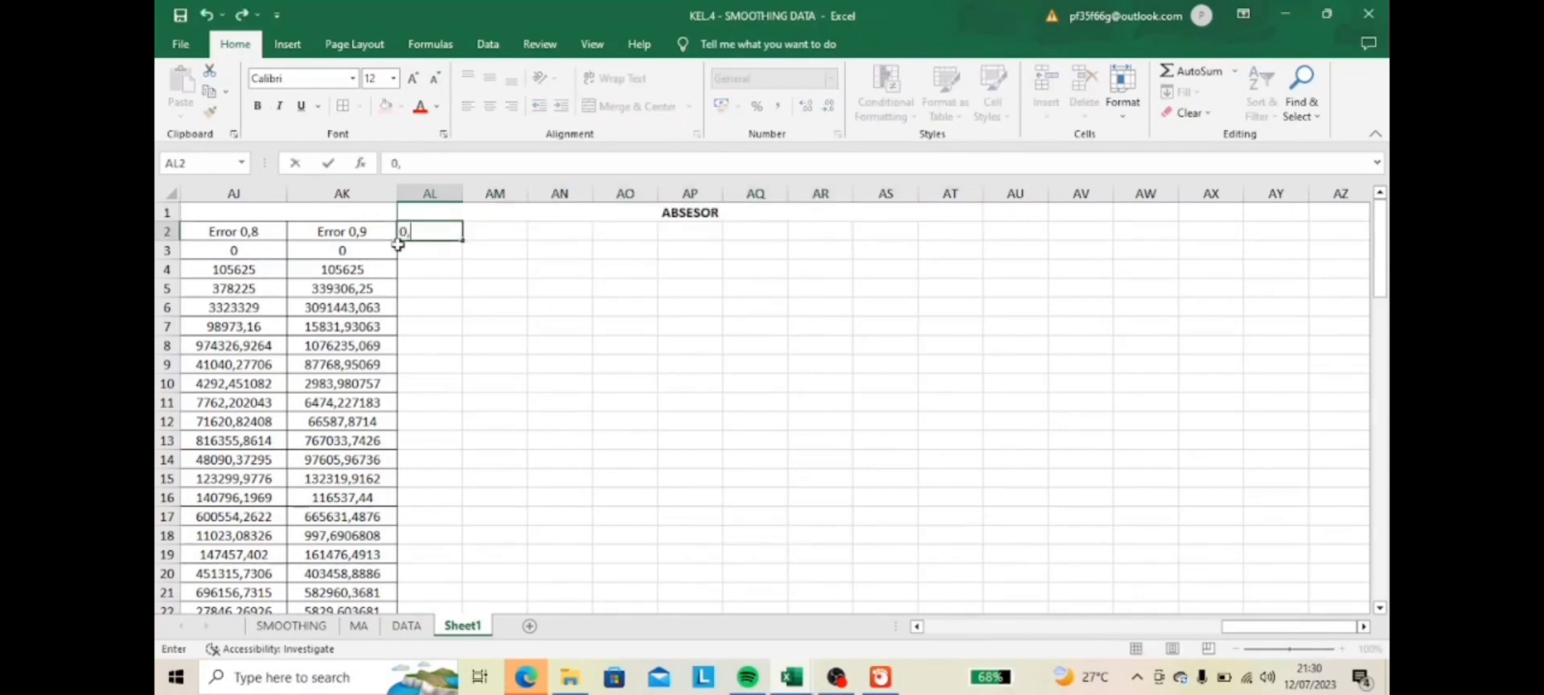
pyautogui.press('Return')
pyautogui.press('Up')
pyautogui.hscroll(-3, 939, 287)
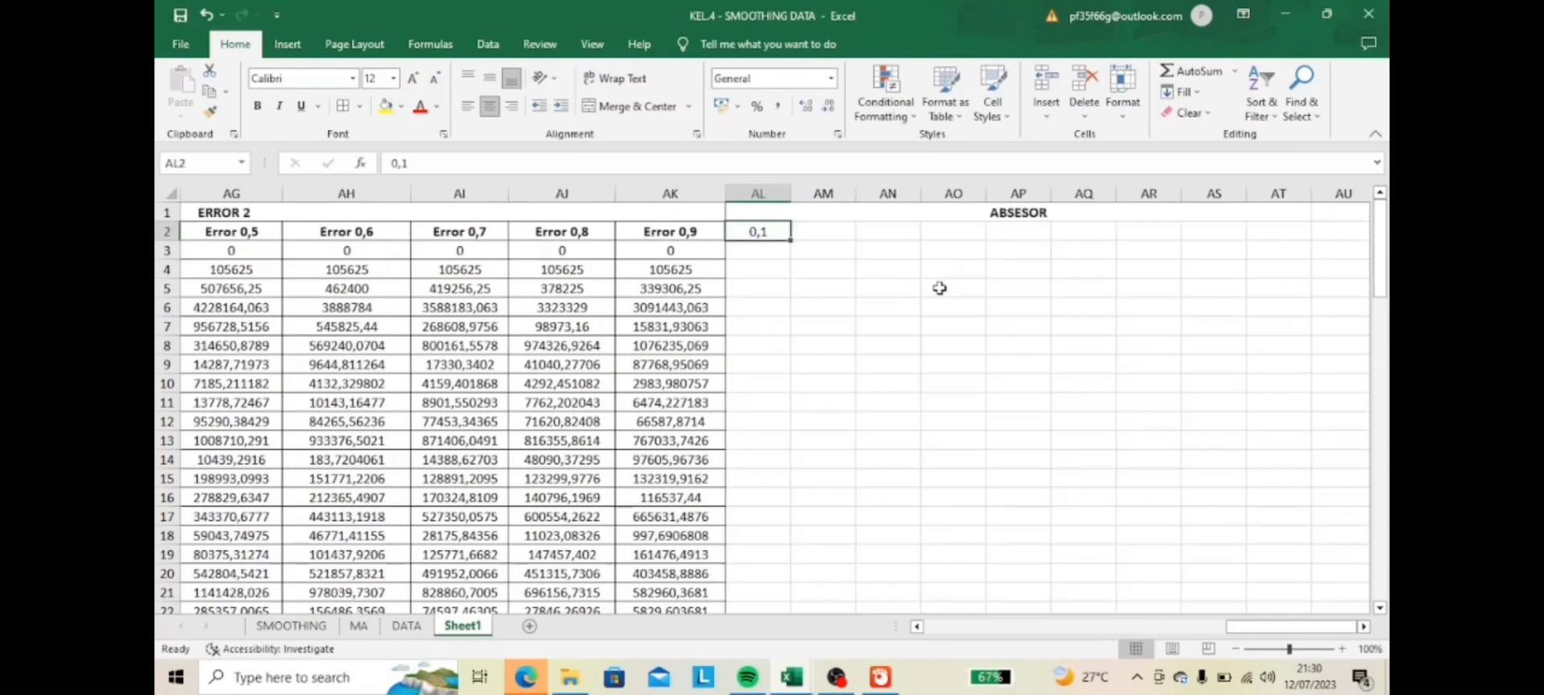
pyautogui.click(1363, 625)
pyautogui.click(1364, 625)
pyautogui.click(1364, 625)
pyautogui.click(420, 261)
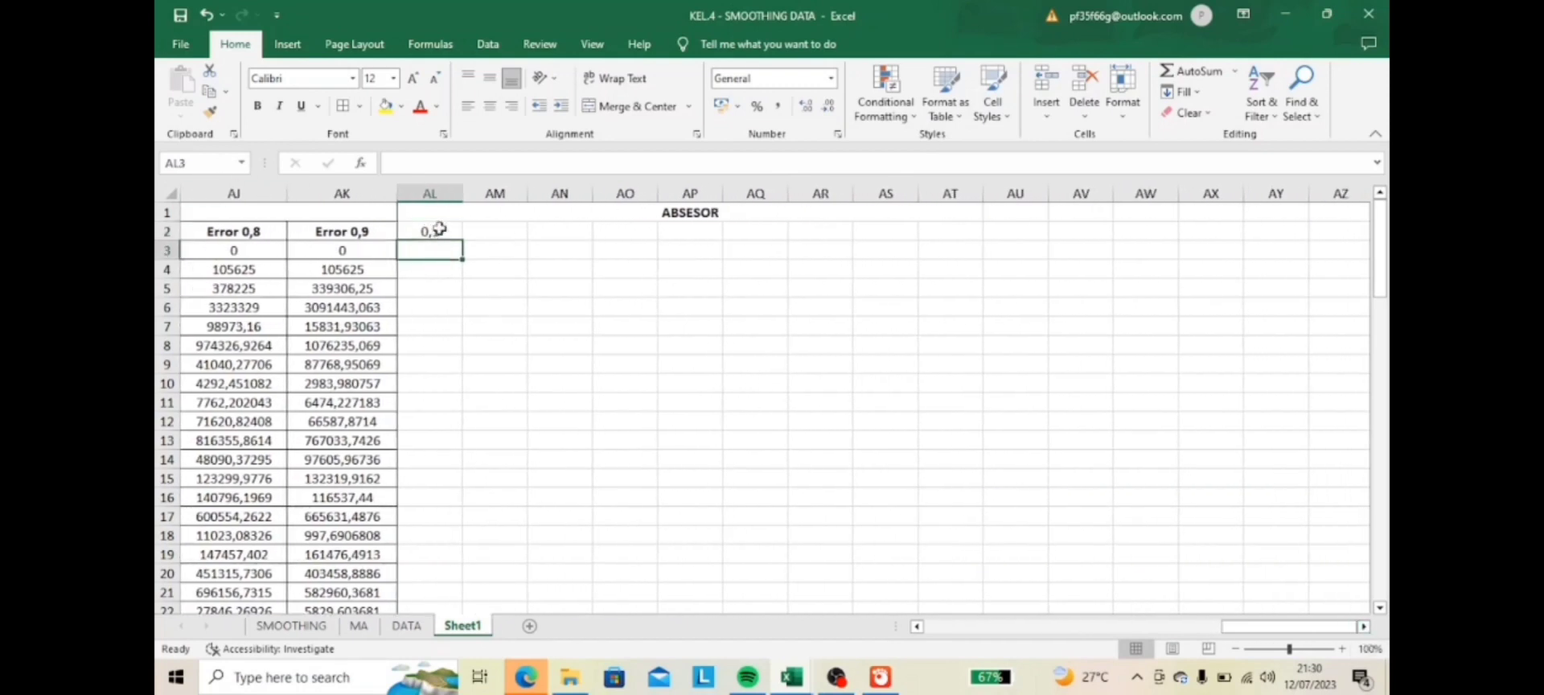
pyautogui.moveTo(462, 201); pyautogui.dragTo(496, 201)
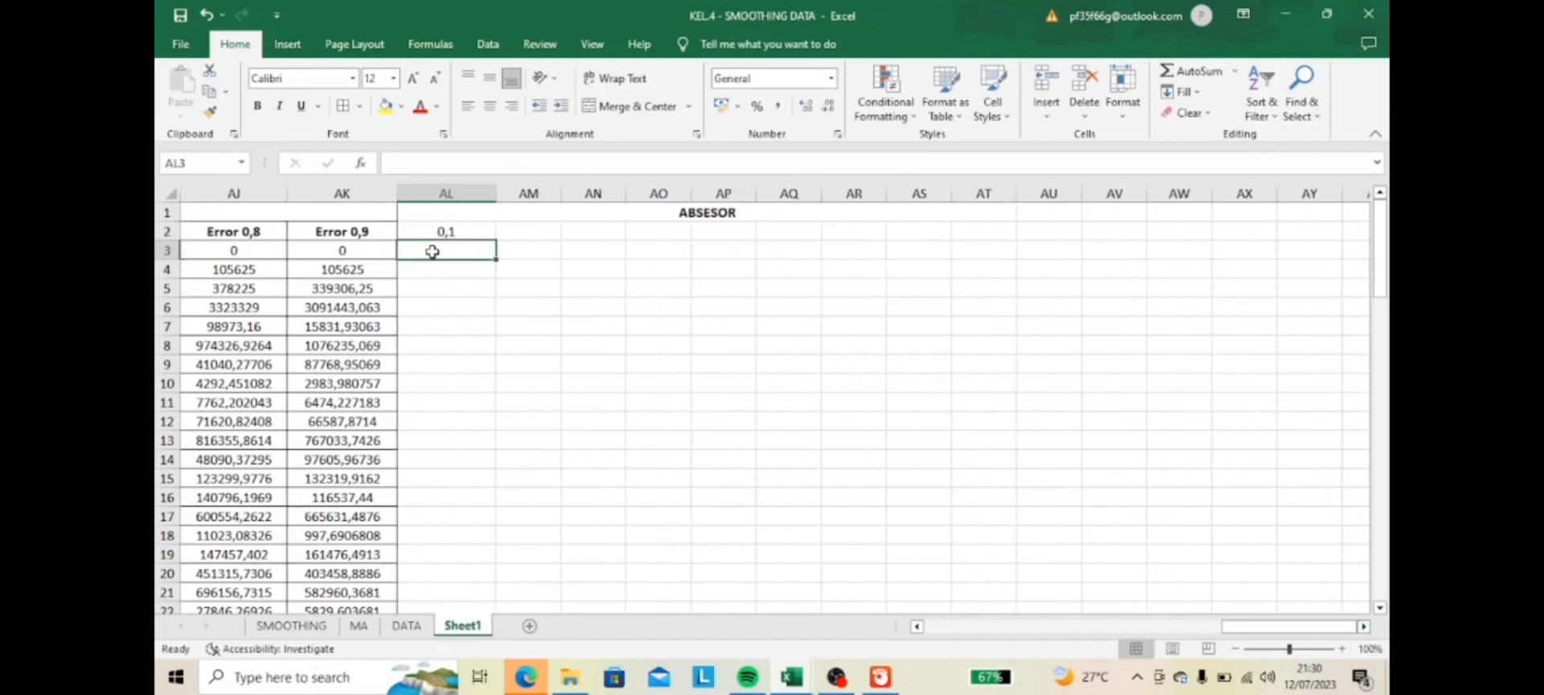
# - Enter the absolute error formula =ABS(T3) in AL3
pyautogui.write('=A')
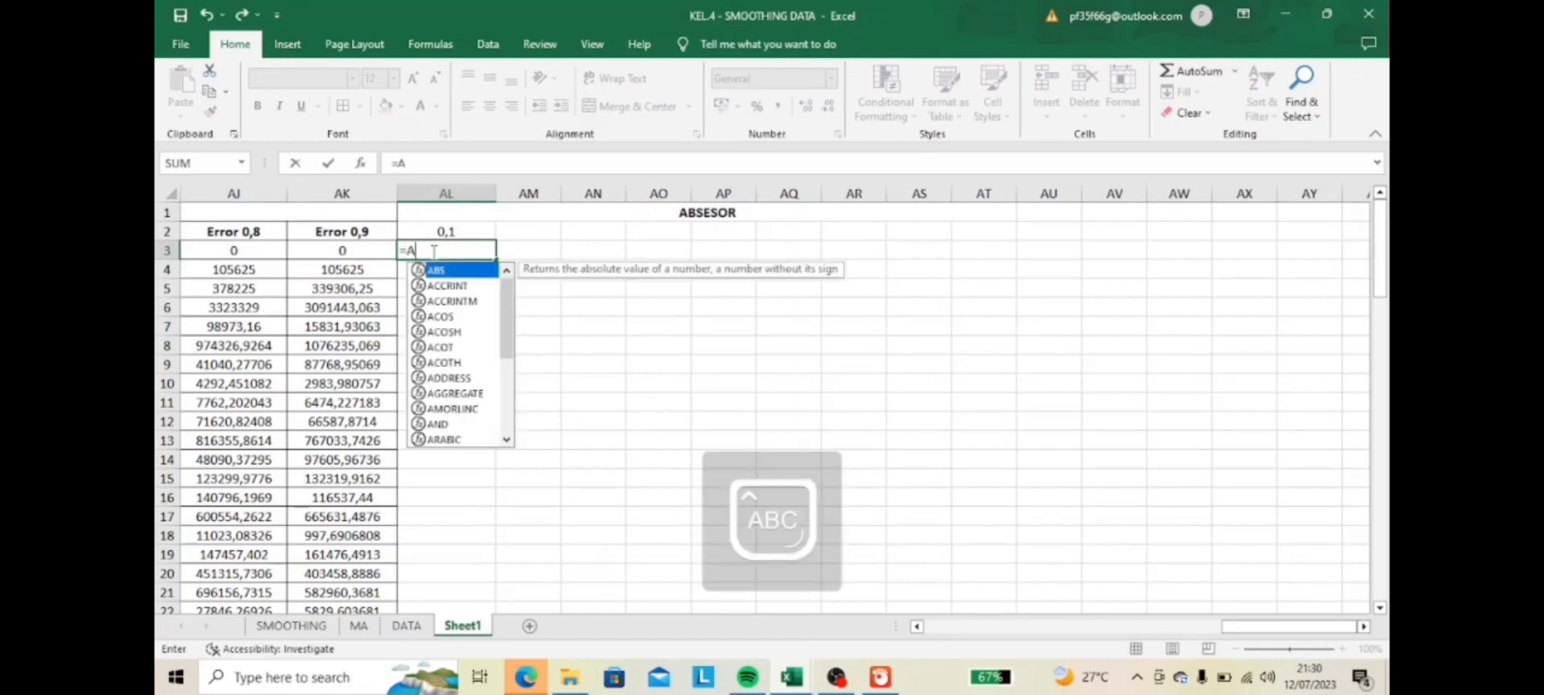
pyautogui.write('BS')
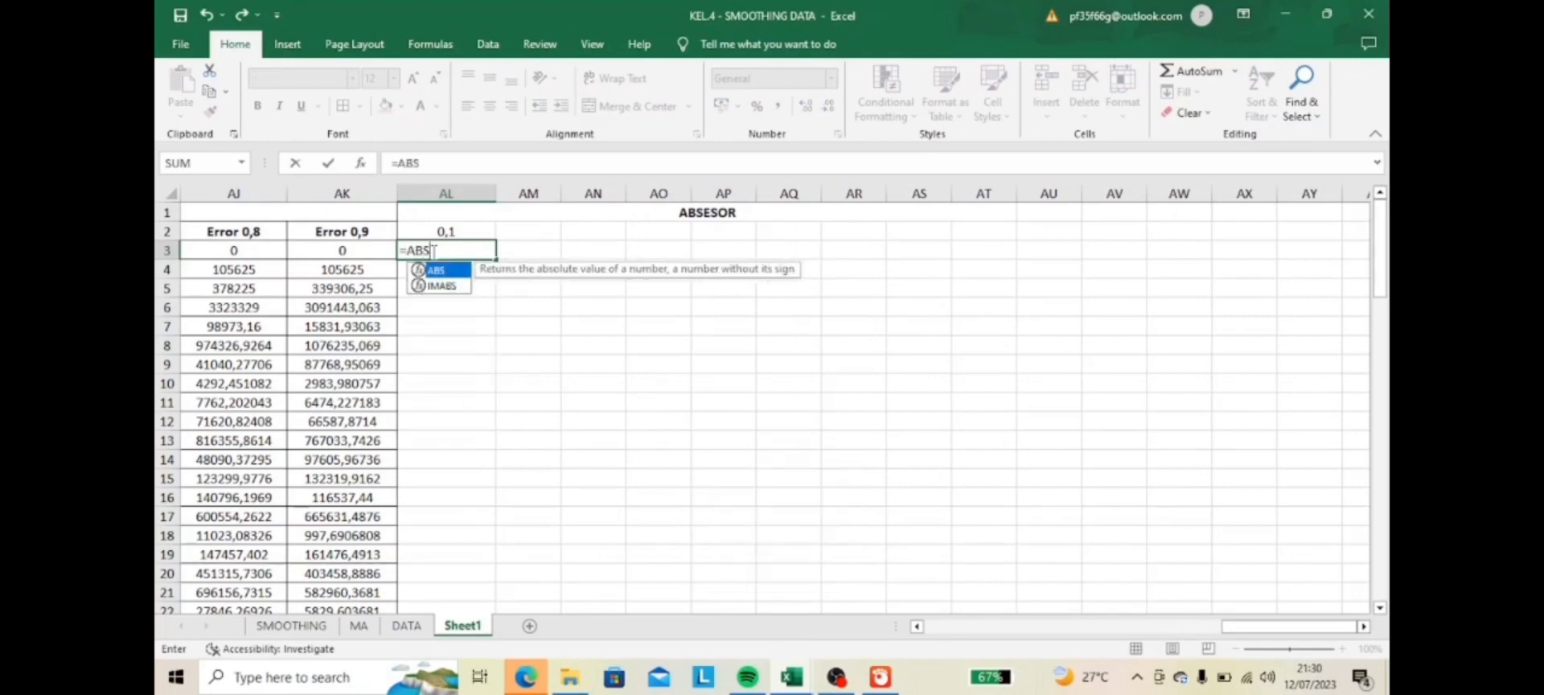
pyautogui.write('(')
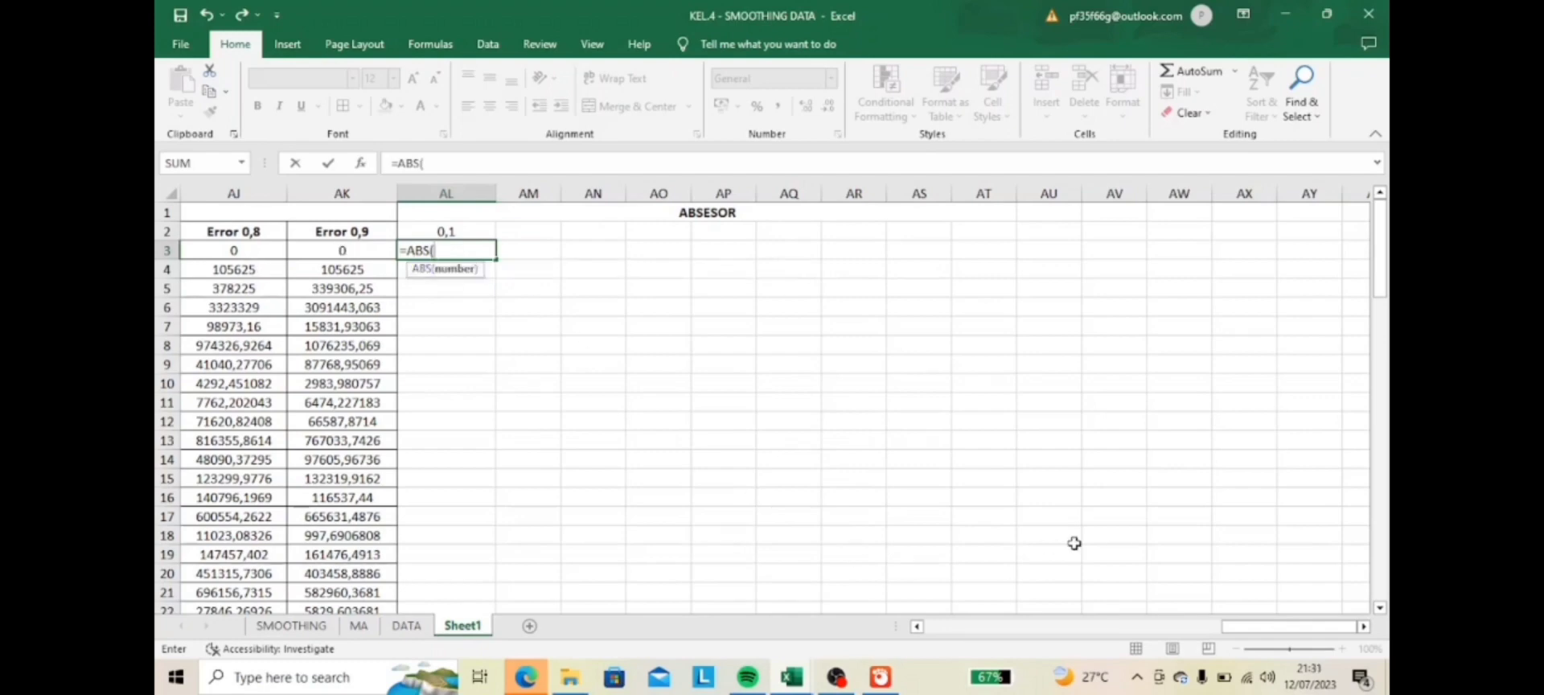
pyautogui.moveTo(1251, 629)
pyautogui.mouseDown()
pyautogui.moveTo(1044, 634)
pyautogui.moveTo(1260, 639)
pyautogui.mouseUp()
pyautogui.click(564, 255)
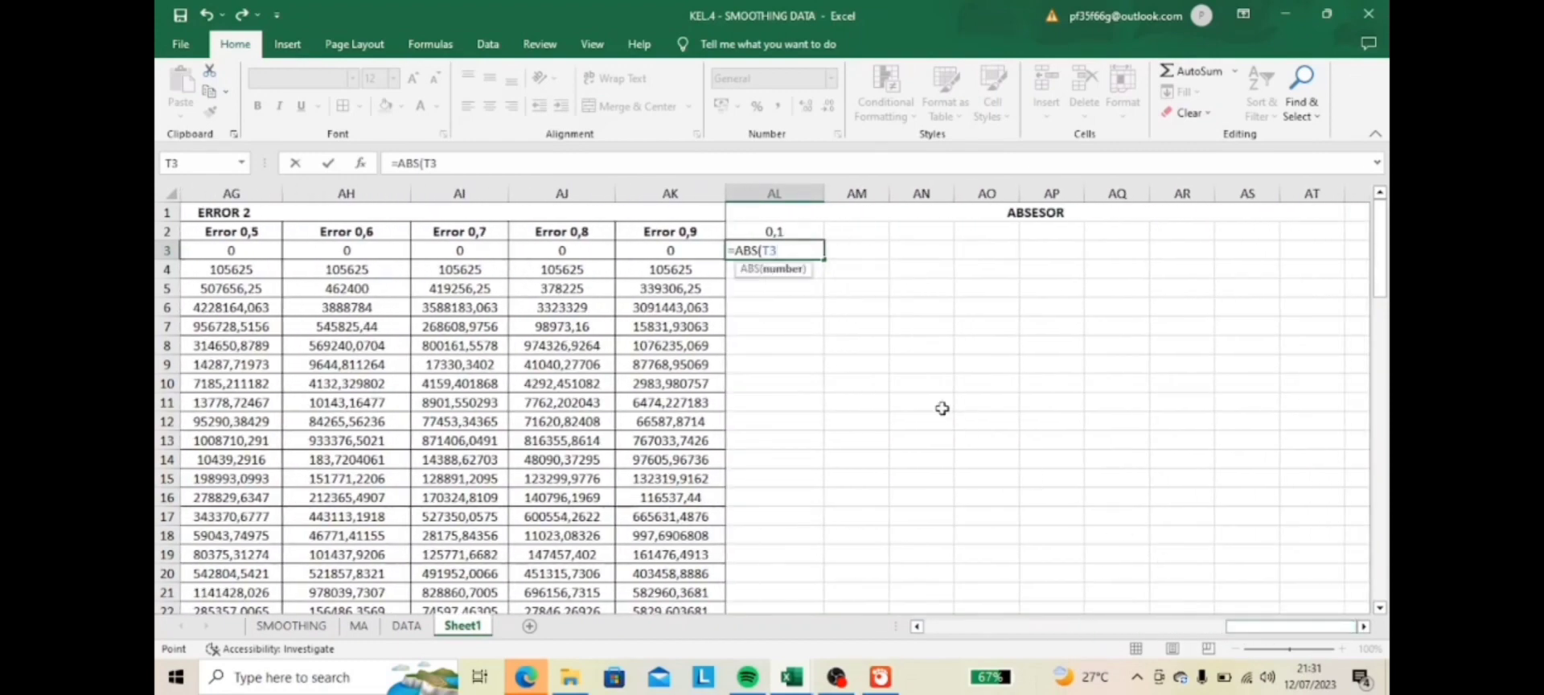
pyautogui.press('Return')
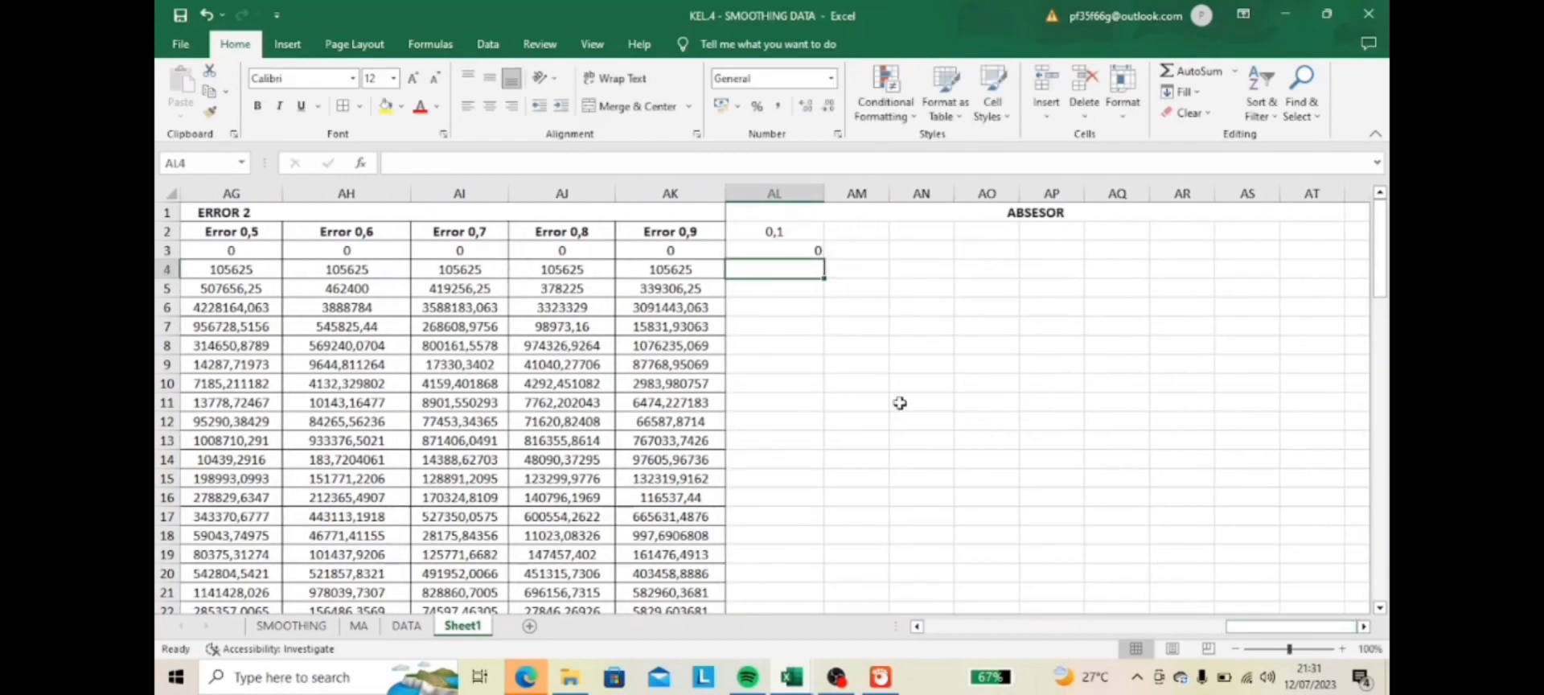
# - Fill the AL3 absolute error formula down through row 85 and center the values
pyautogui.click(772, 250)
pyautogui.moveTo(822, 259); pyautogui.dragTo(798, 573)
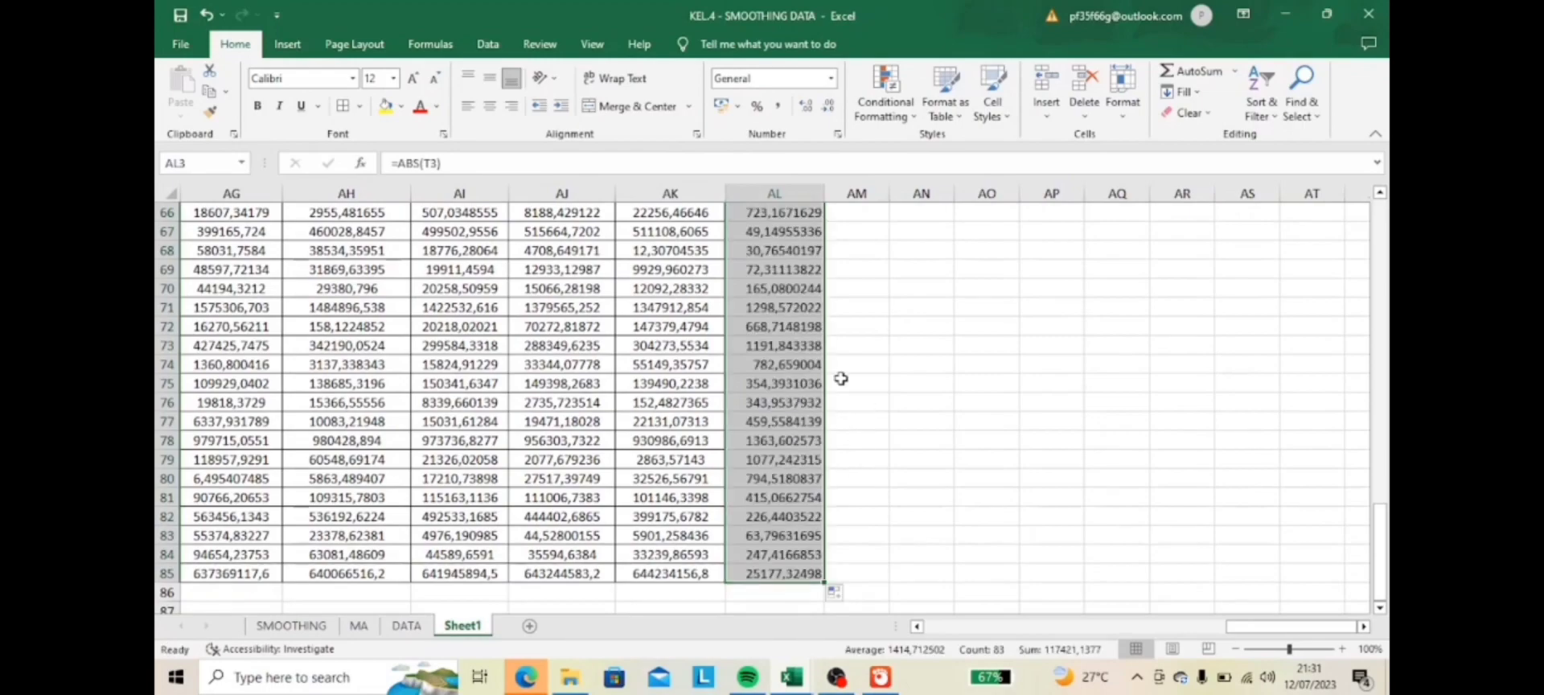
pyautogui.scroll(20, 889, 338)
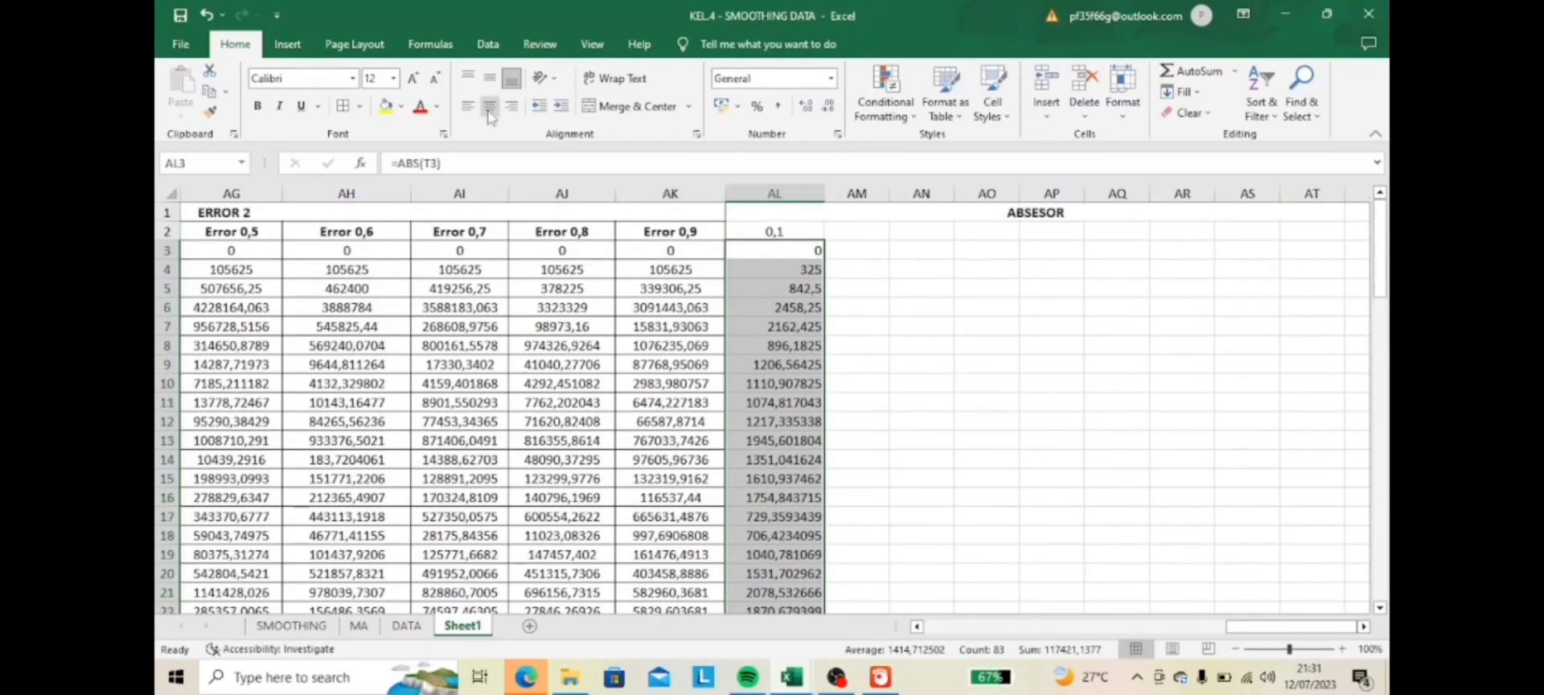
# - Copy the ABSESOR columns 0,2 to 0,9 with their headers, AX4:BE87, from the SMOOTHING sheet
pyautogui.click(291, 625)
pyautogui.moveTo(1311, 626); pyautogui.dragTo(1312, 631)
pyautogui.scroll(2, 955, 465)
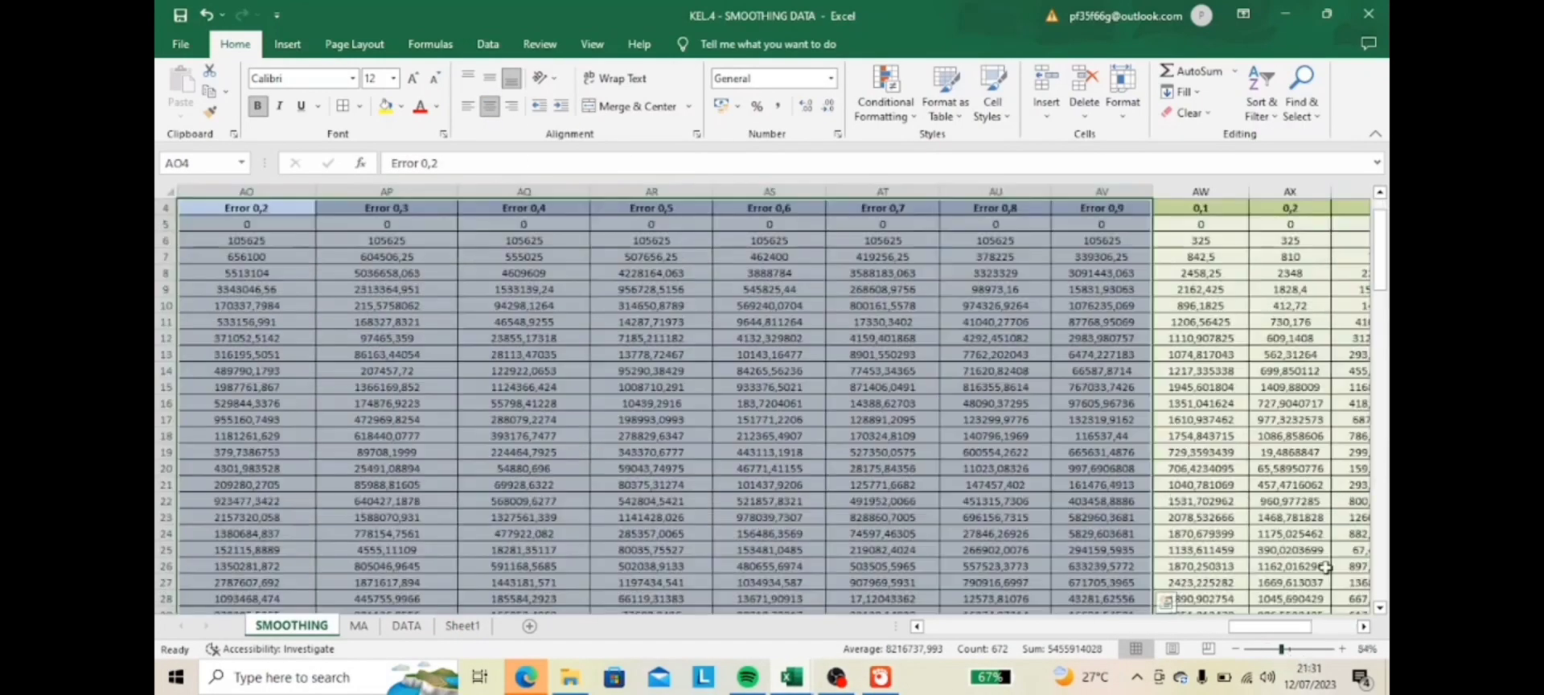
pyautogui.hscroll(2, 954, 466)
pyautogui.scroll(1, 955, 465)
pyautogui.click(474, 627)
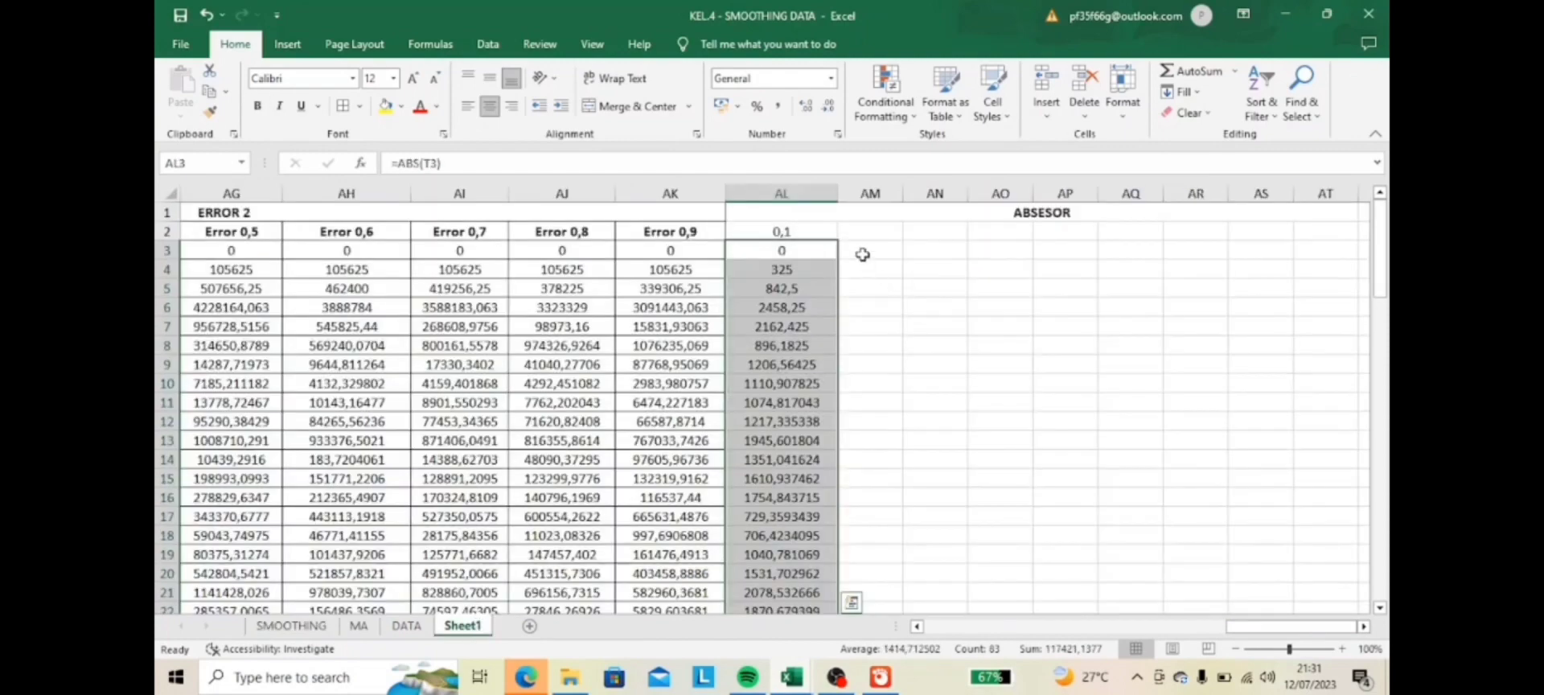
pyautogui.click(291, 624)
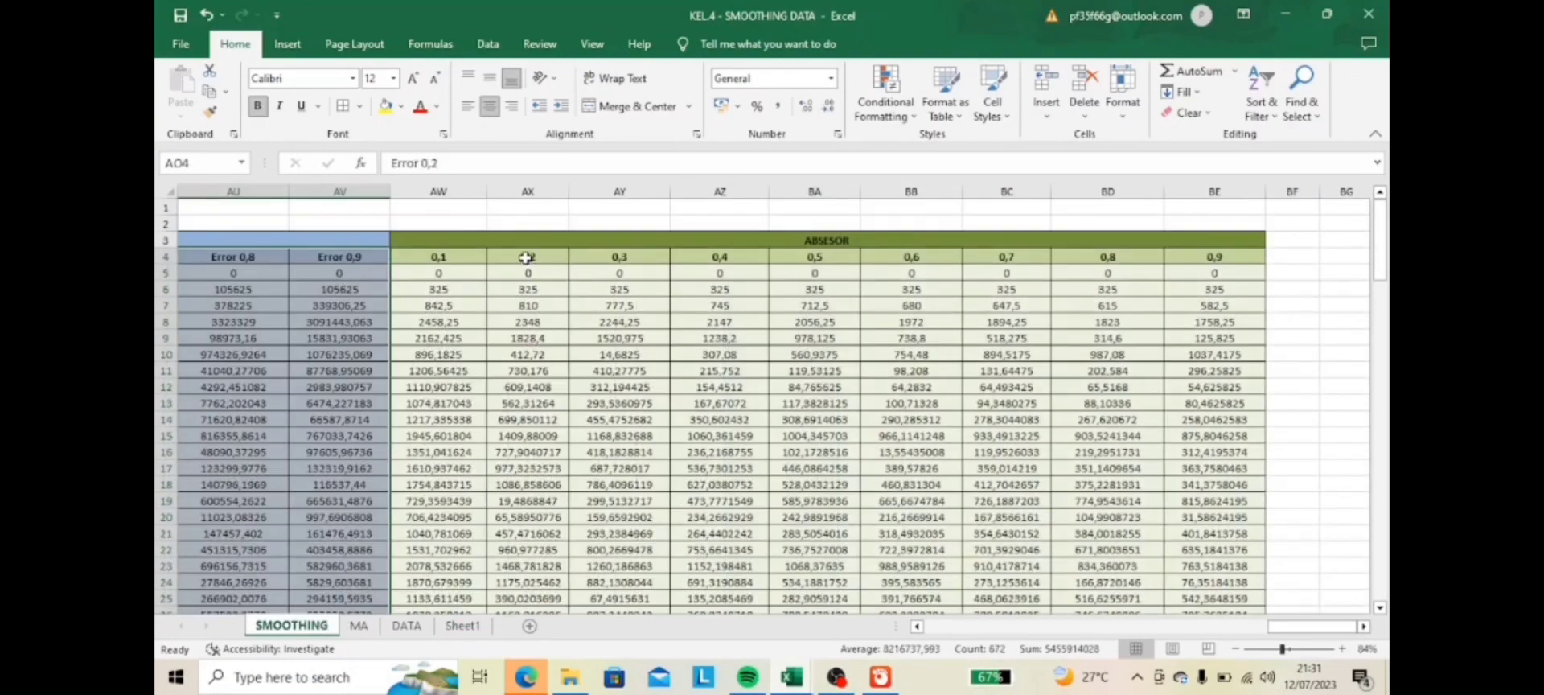
pyautogui.moveTo(526, 257); pyautogui.dragTo(1238, 534)
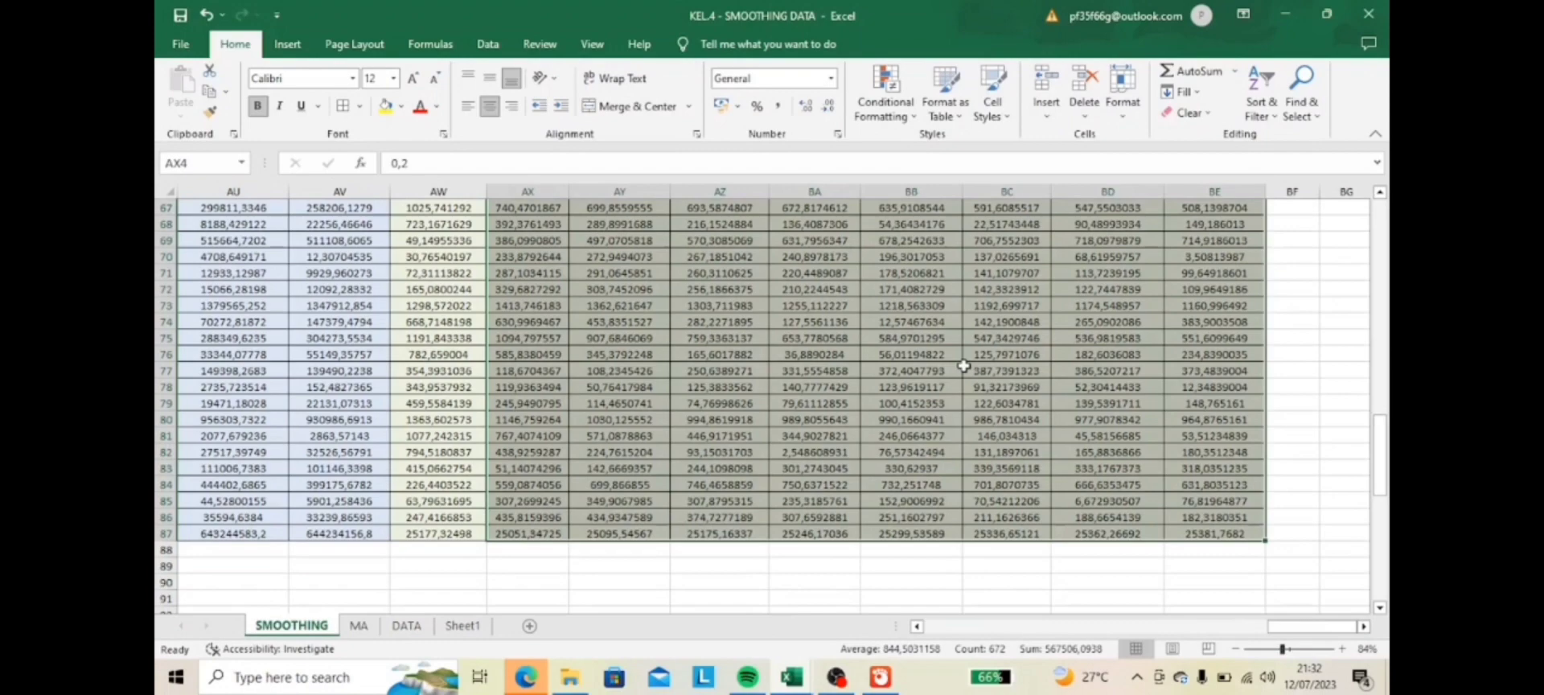
pyautogui.hotkey('ctrl', 'c')
pyautogui.scroll(8, 939, 341)
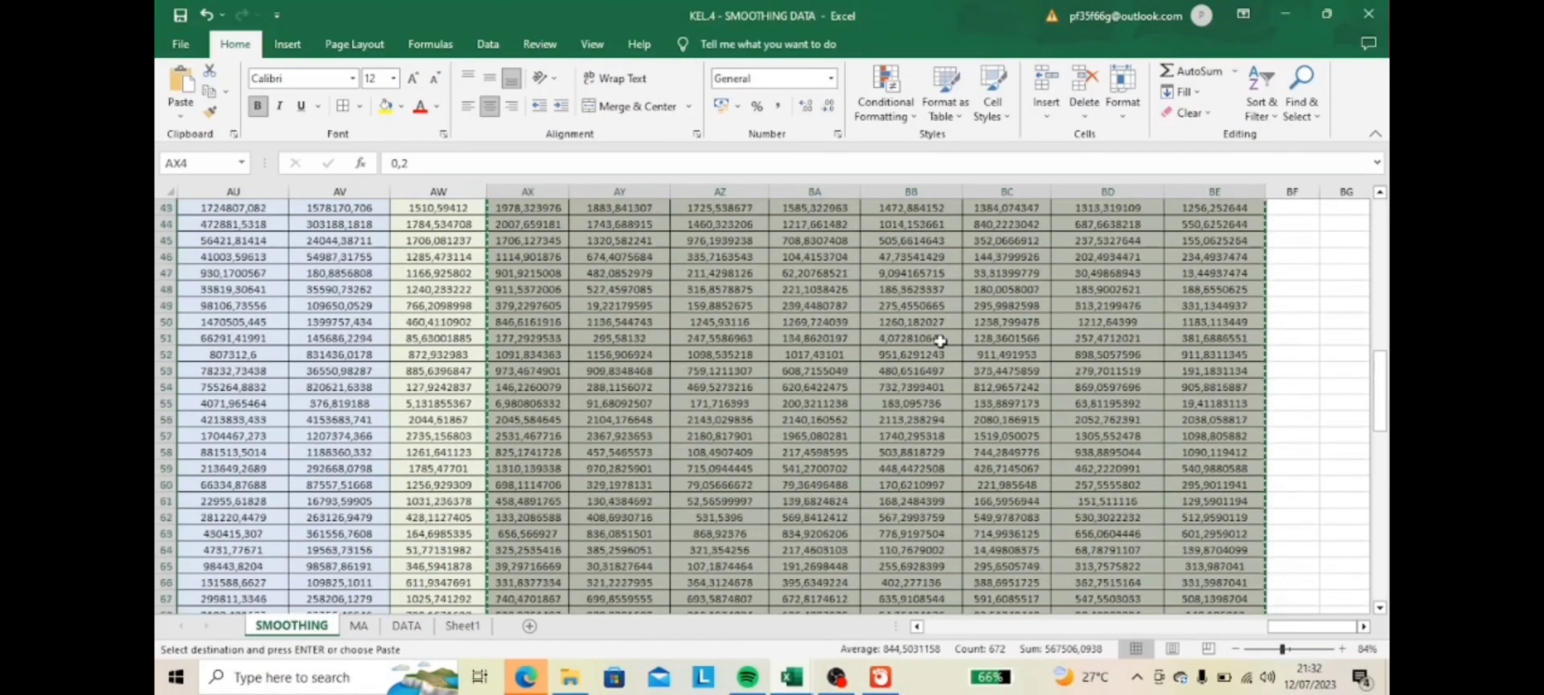
pyautogui.scroll(14, 939, 341)
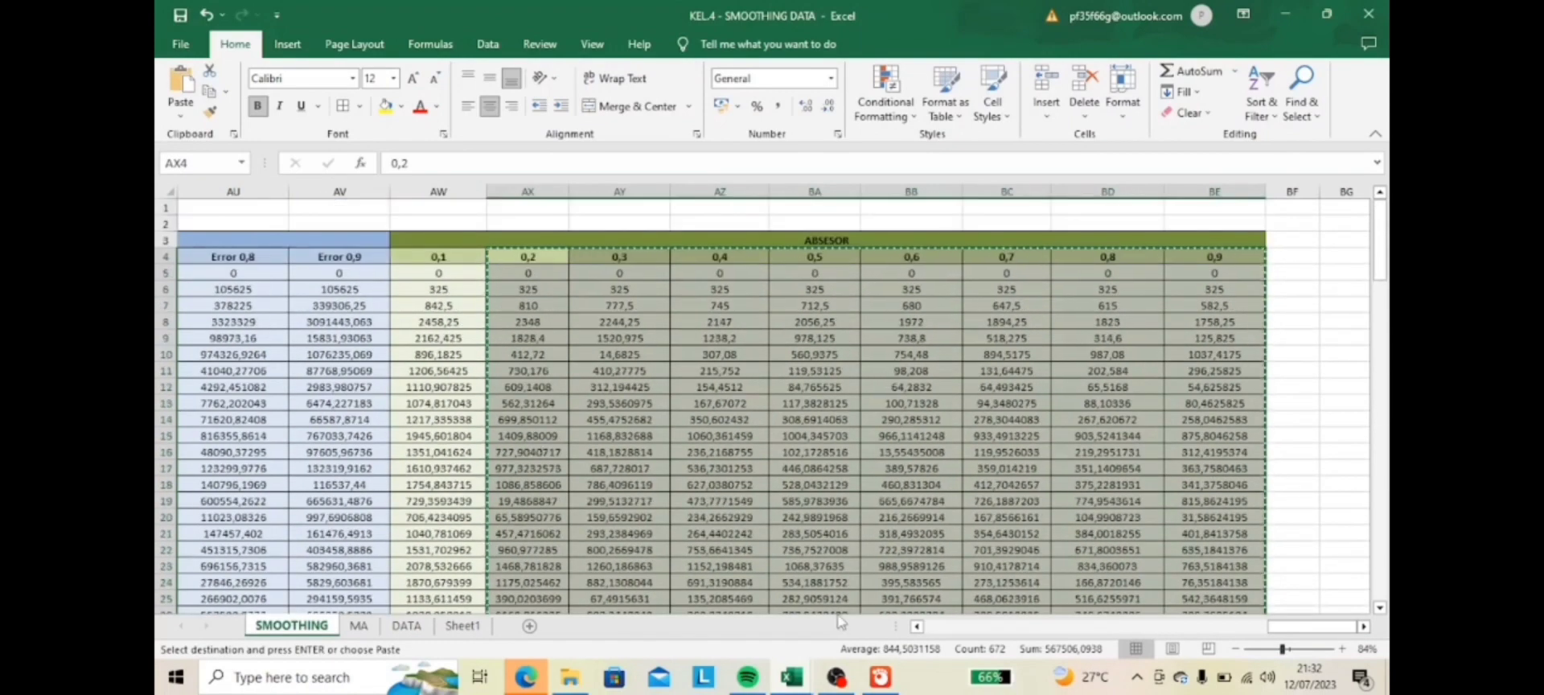
# - Paste the copied absolute error columns as values at AM2 on Sheet1 and center them
pyautogui.click(459, 626)
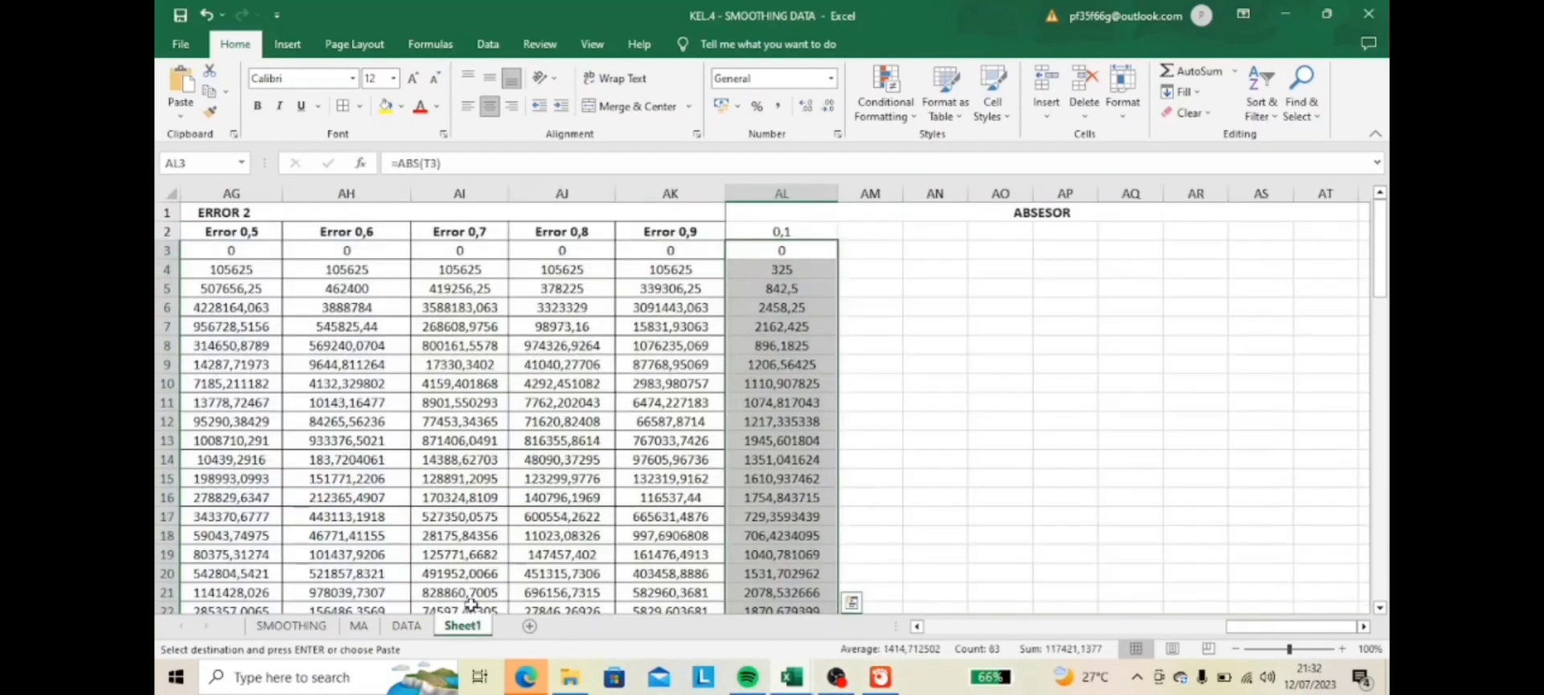
pyautogui.click(863, 232)
pyautogui.rightClick(864, 229)
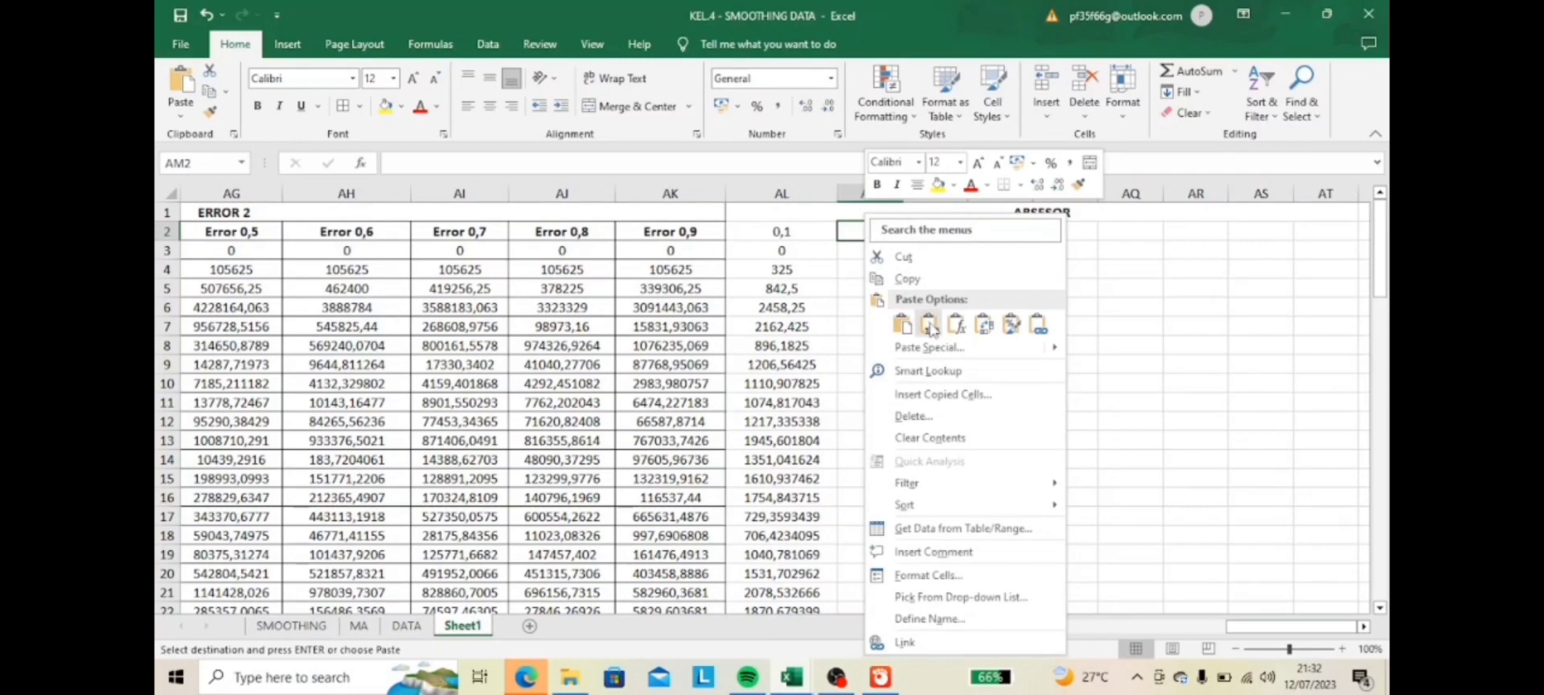
pyautogui.click(928, 325)
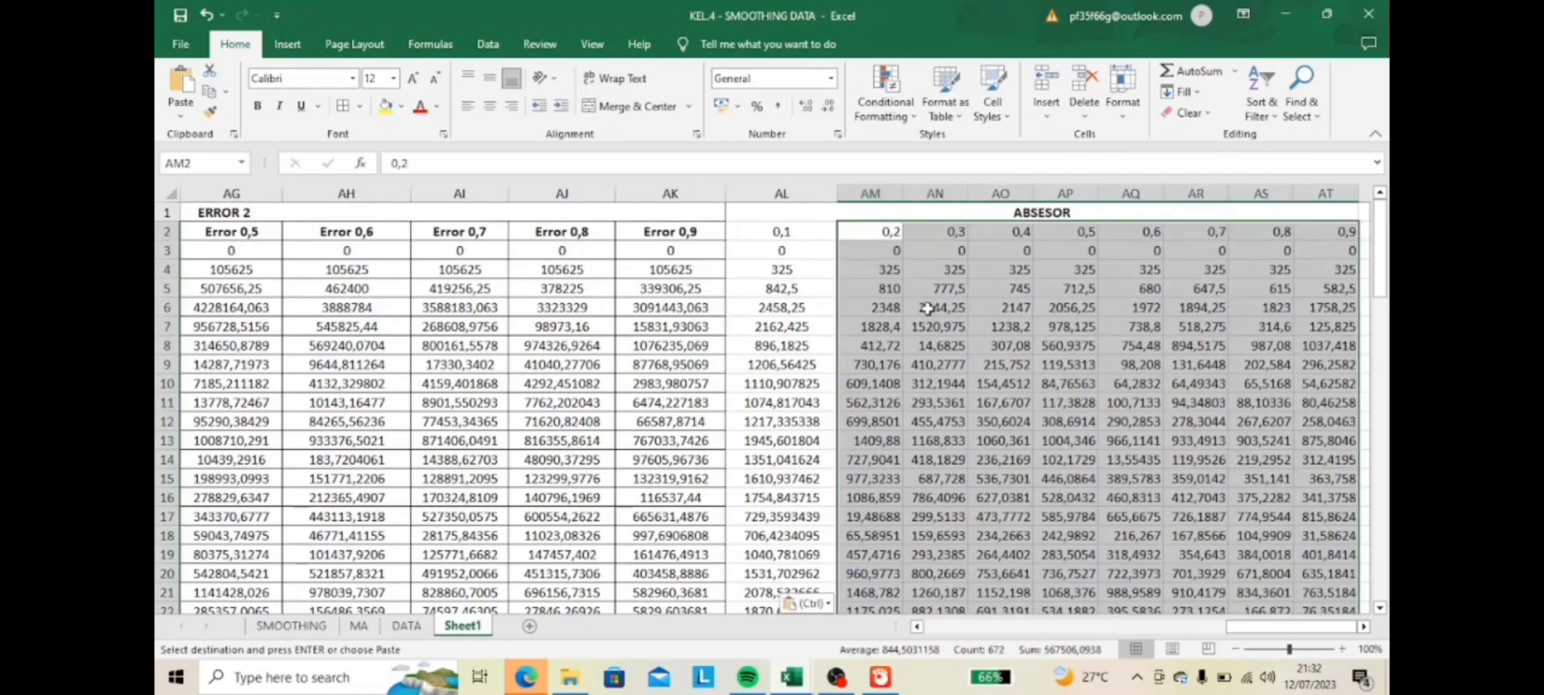
pyautogui.click(490, 107)
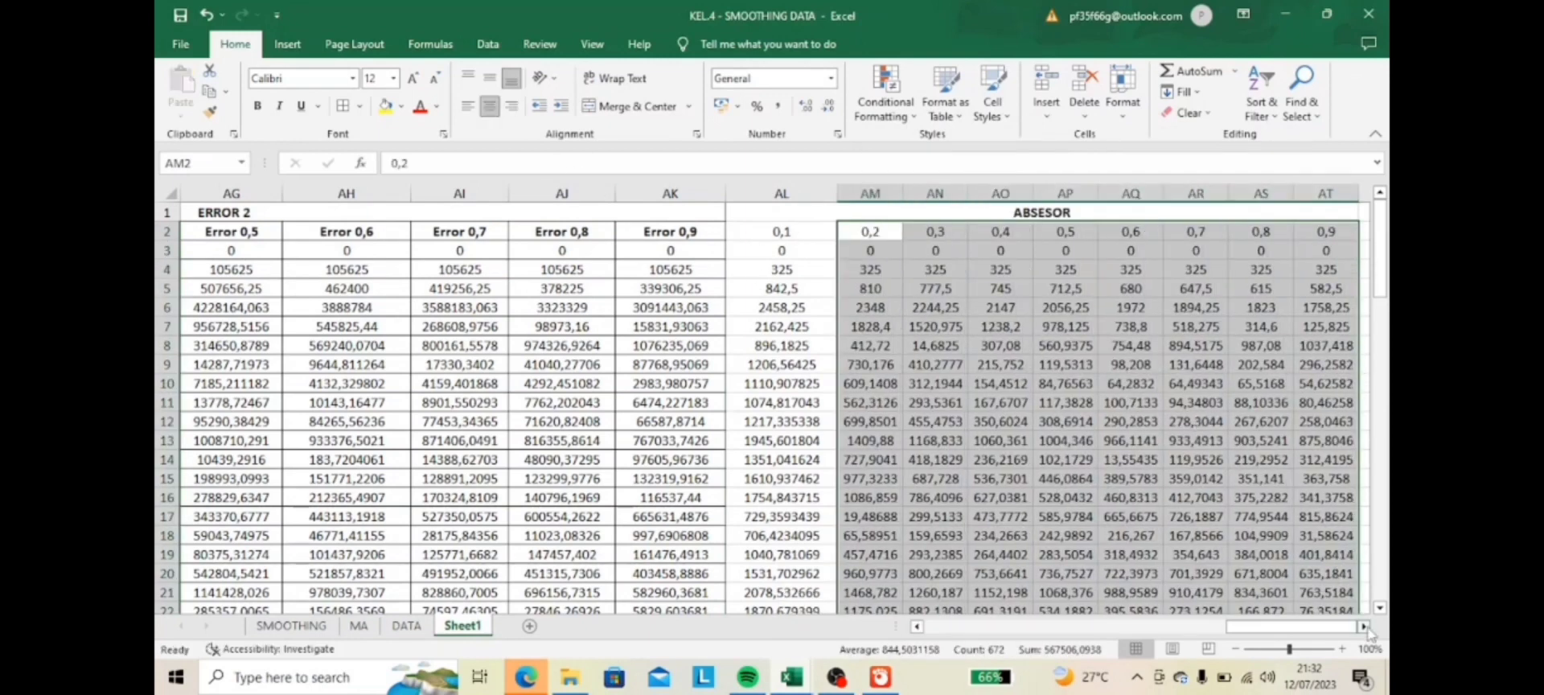
# - Widen columns AM to AT so the absolute error values show with all their decimals
pyautogui.hscroll(3, 1287, 562)
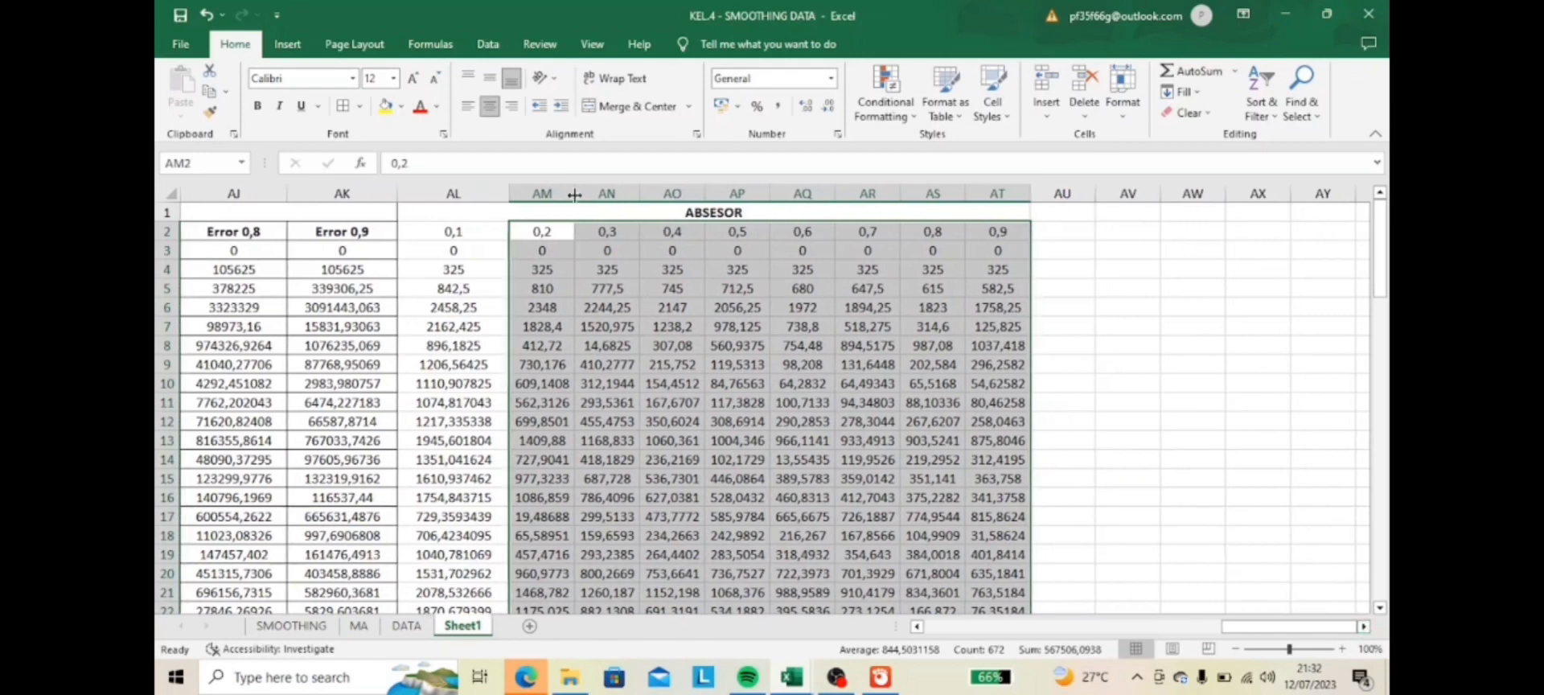
pyautogui.doubleClick(574, 195)
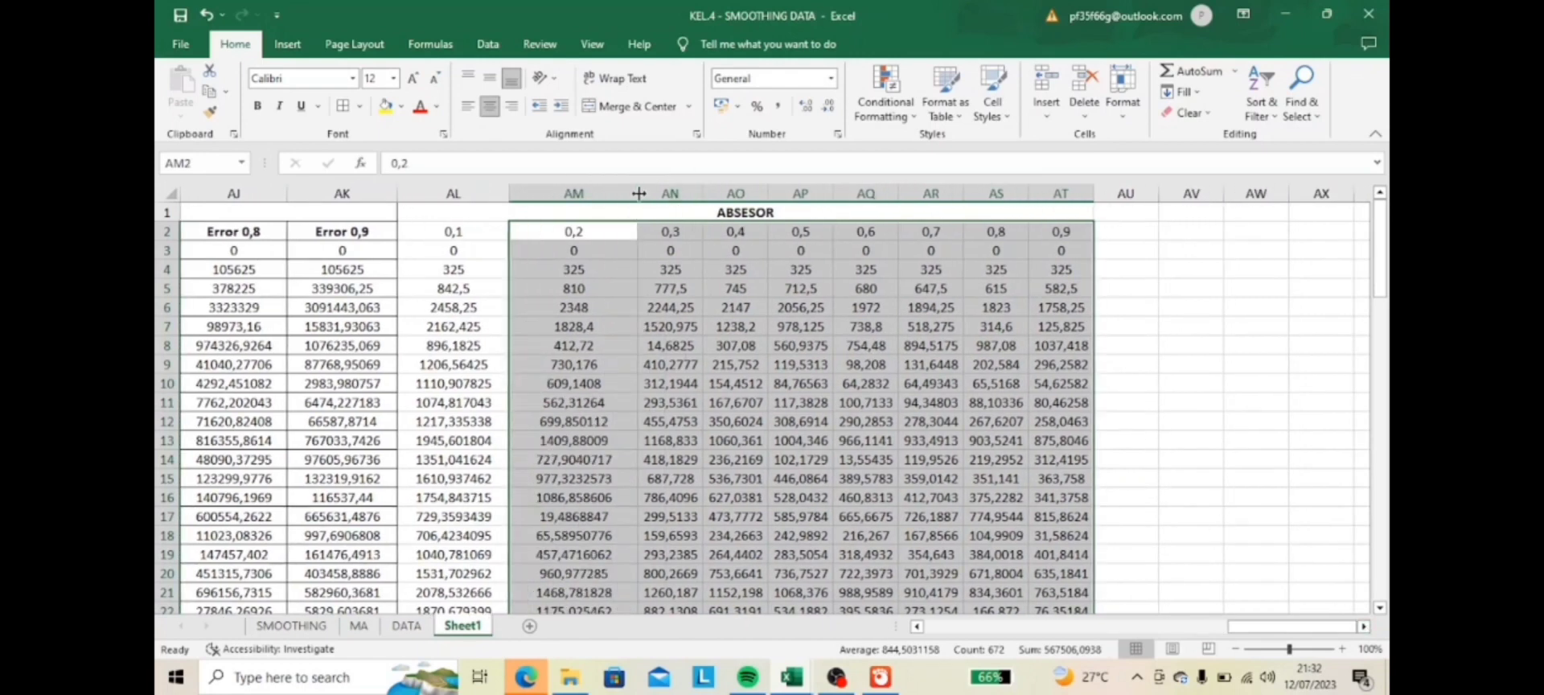
pyautogui.moveTo(639, 193); pyautogui.dragTo(811, 193)
pyautogui.doubleClick(815, 194)
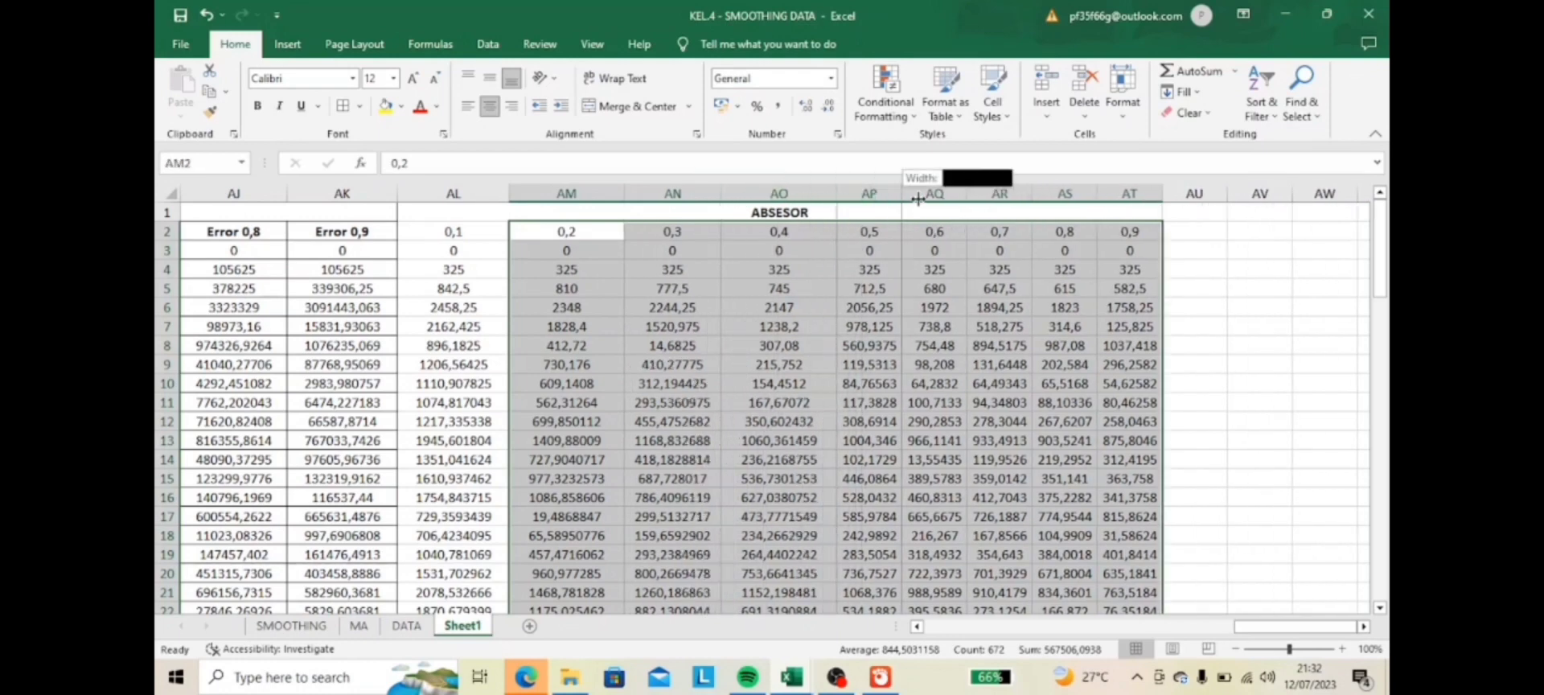
# - Bold the column headers in AL2:AT2 and add borders to the whole ABSESOR table
pyautogui.moveTo(452, 233); pyautogui.dragTo(1243, 232)
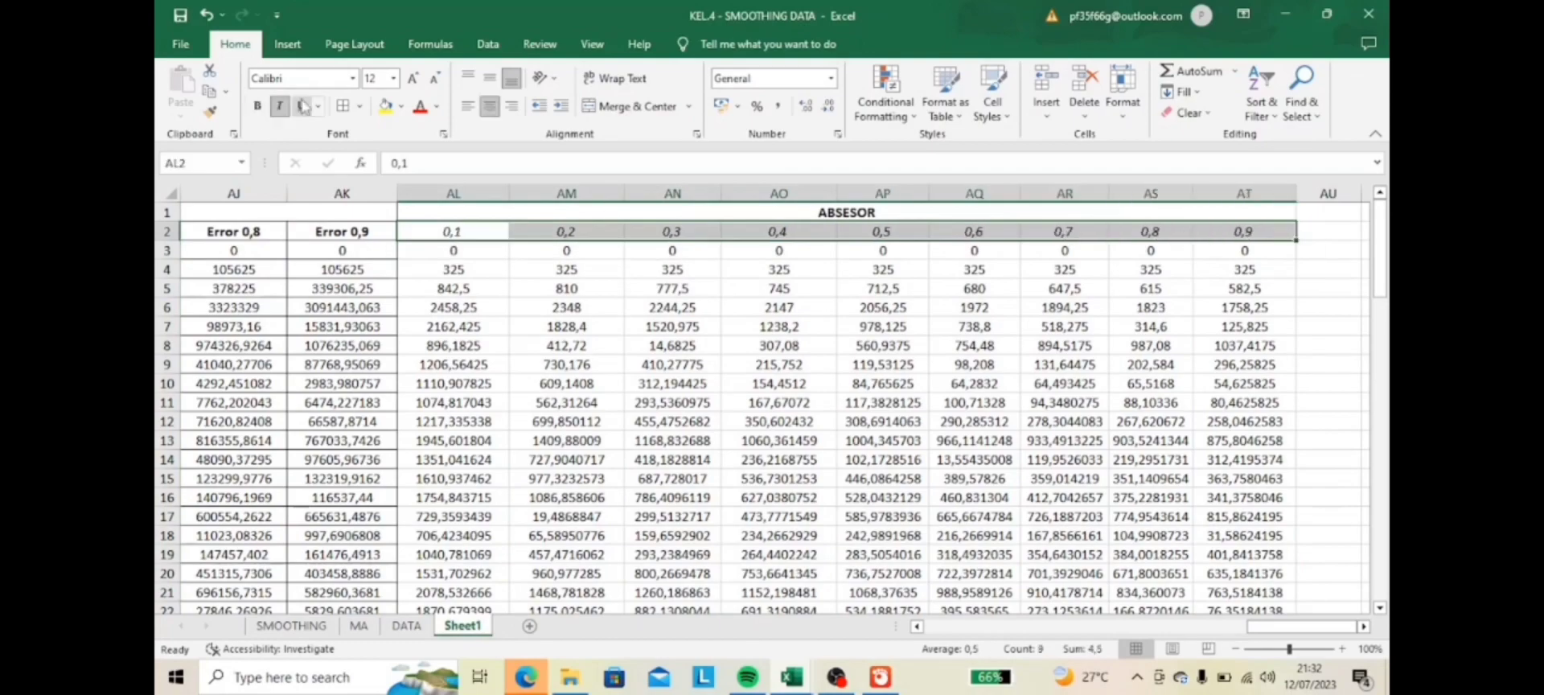
pyautogui.click(257, 106)
pyautogui.moveTo(847, 213); pyautogui.dragTo(1019, 630)
pyautogui.click(343, 106)
pyautogui.scroll(20, 1240, 354)
pyautogui.click(1327, 346)
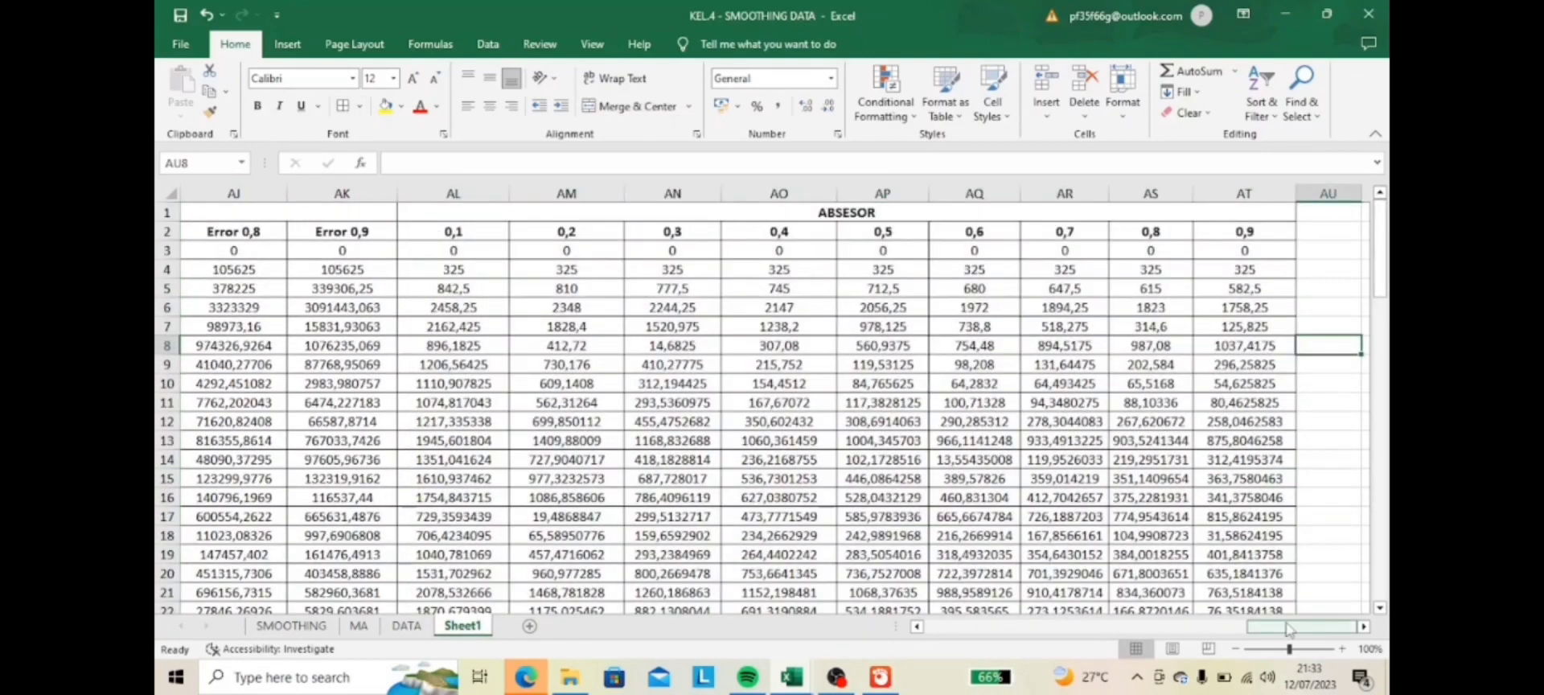
# - Merge and center E87:J87 below the data and enter the bold title MENENTUKAN PENGGUNAAN ALPHA
pyautogui.moveTo(1294, 627)
pyautogui.mouseDown()
pyautogui.moveTo(1101, 639)
pyautogui.moveTo(1304, 641)
pyautogui.mouseUp()
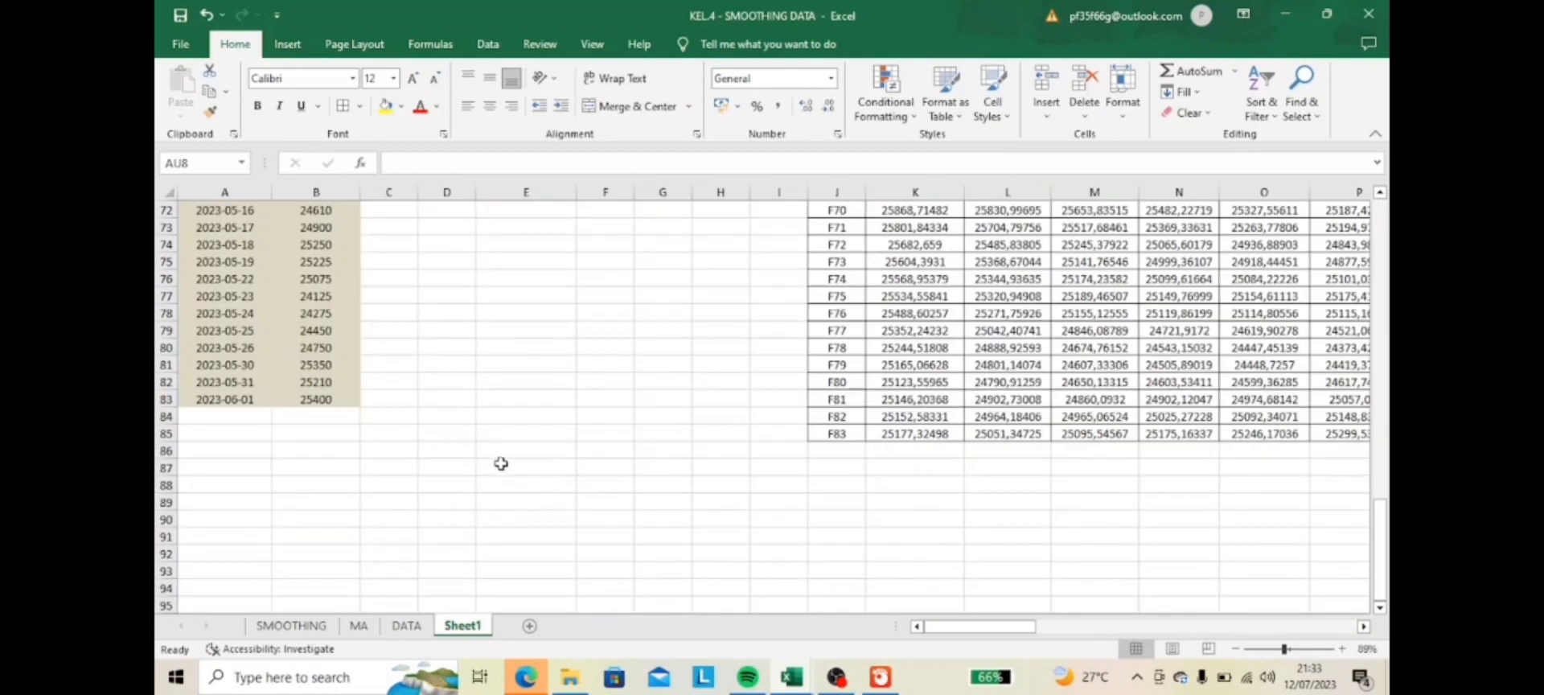
pyautogui.moveTo(501, 464); pyautogui.dragTo(726, 468)
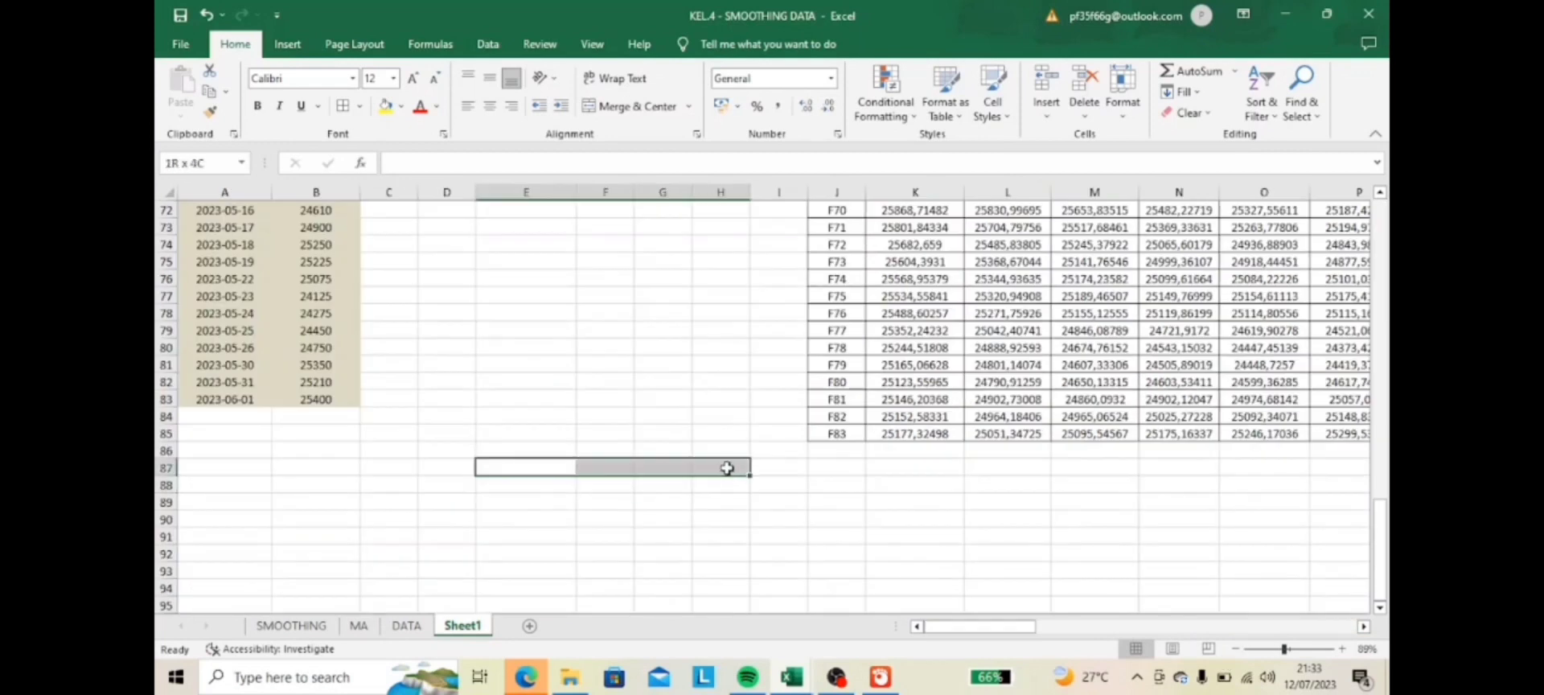
pyautogui.moveTo(562, 474); pyautogui.dragTo(836, 471)
pyautogui.click(686, 104)
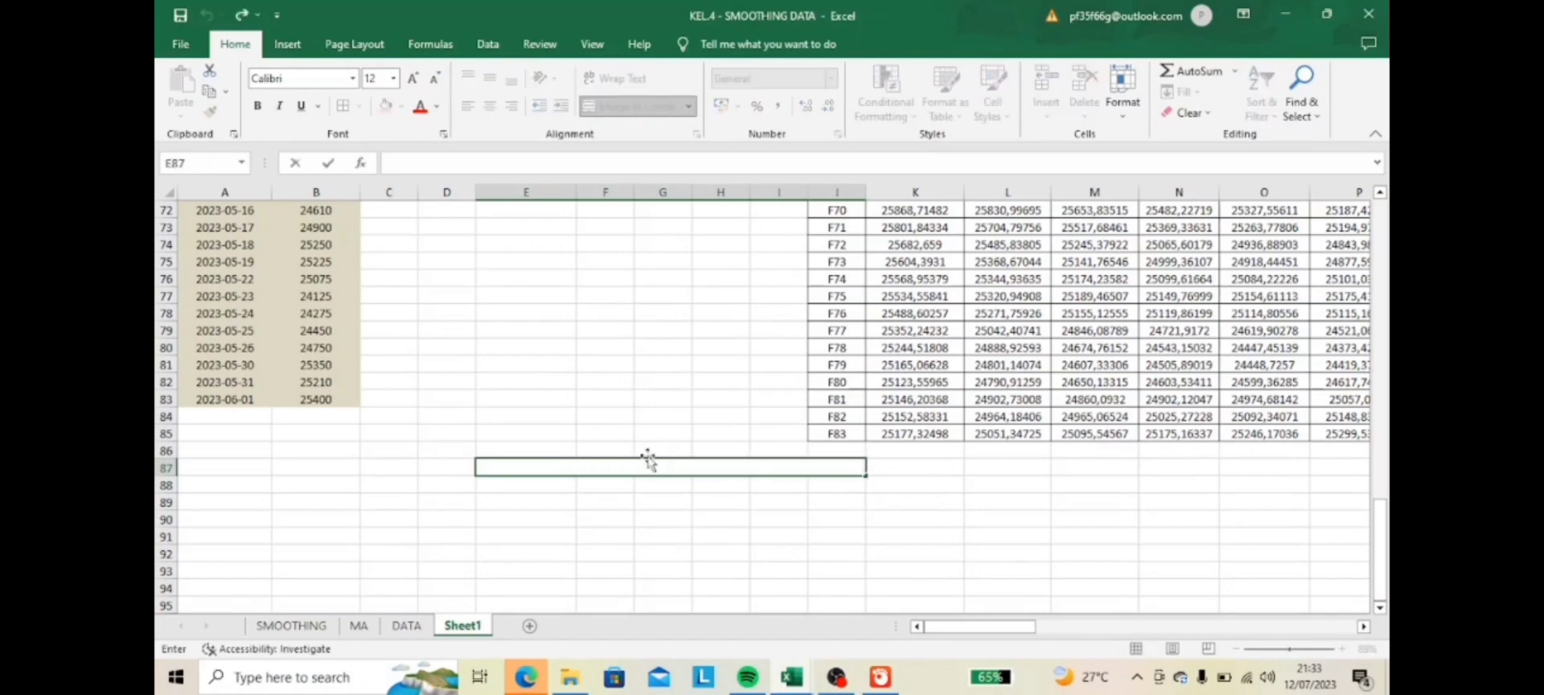
pyautogui.write('MENENTUKAN PENGGUNAAN ALPP')
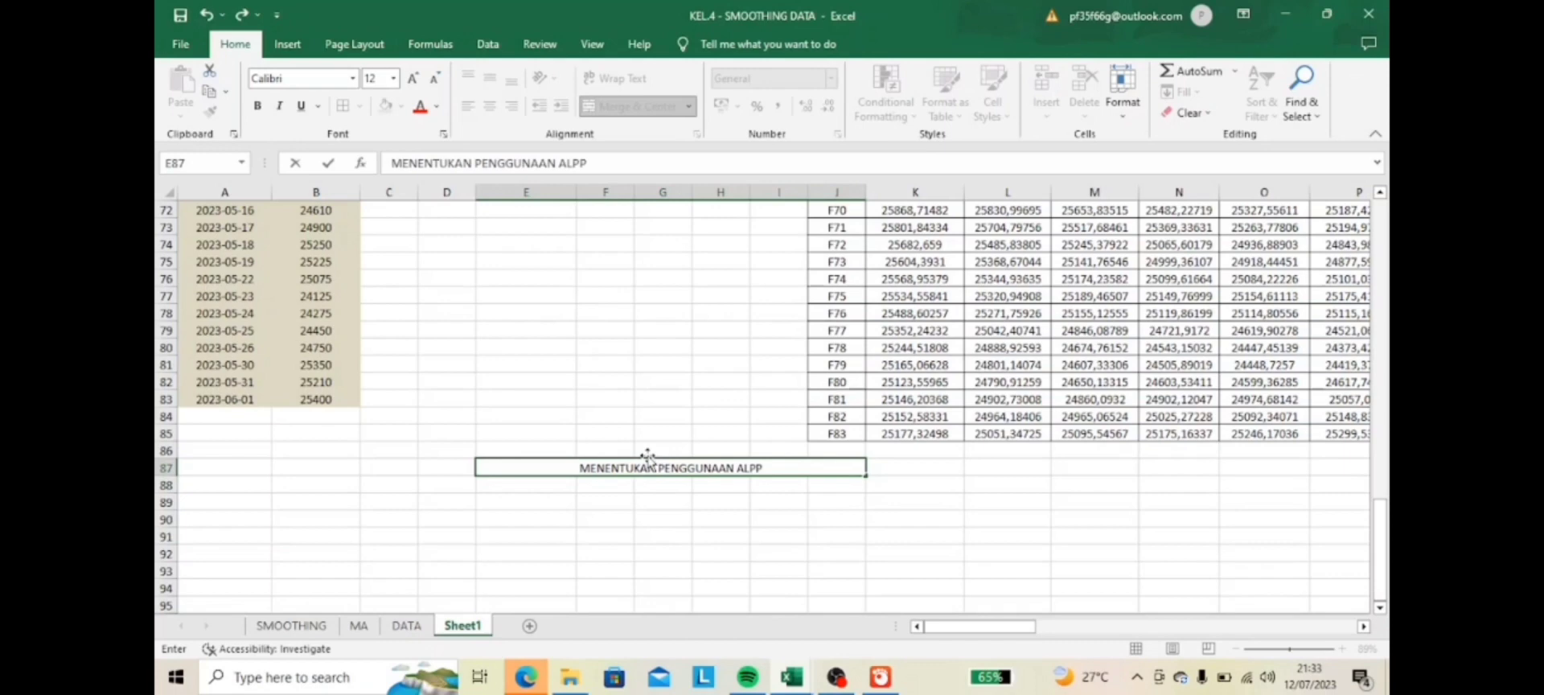
pyautogui.press('BackSpace')
pyautogui.write('HA')
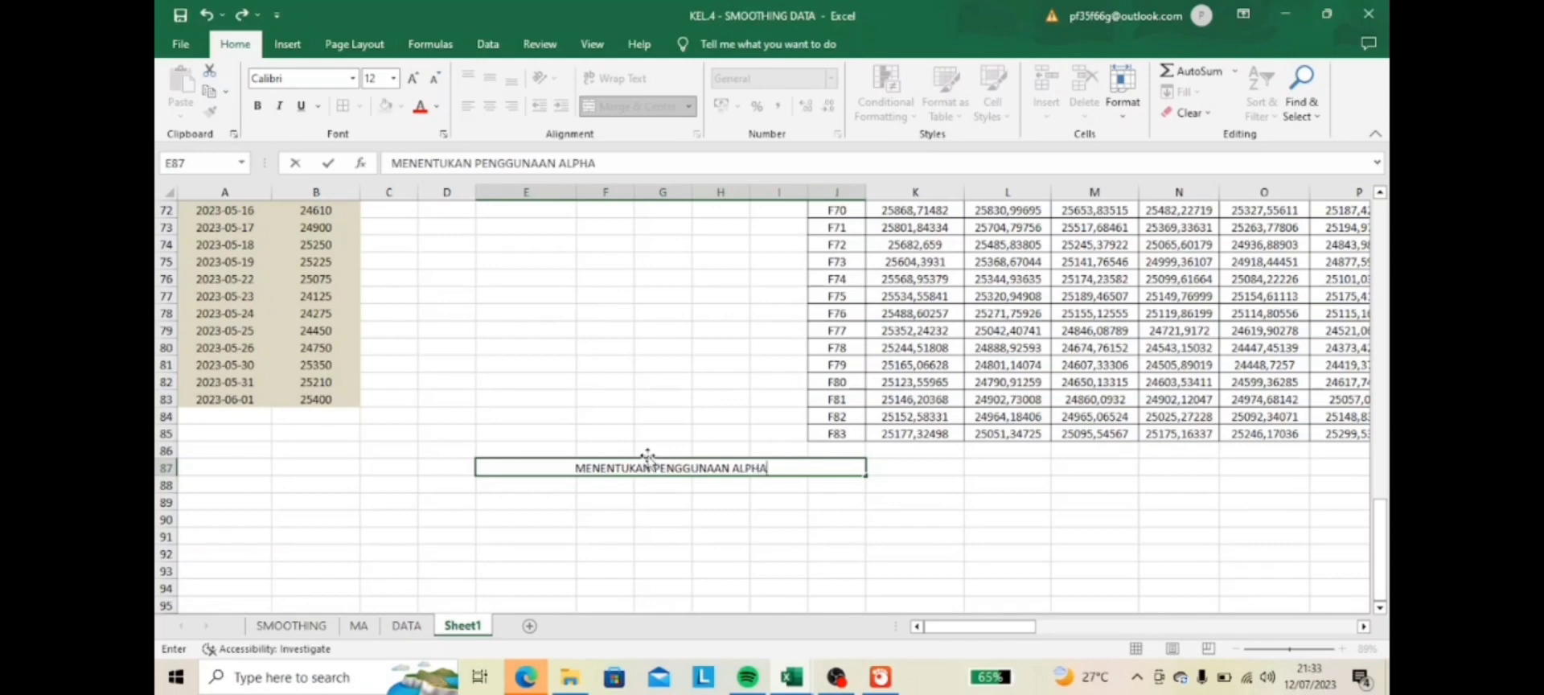
pyautogui.scroll(-5, 647, 455)
pyautogui.scroll(1, 434, 296)
pyautogui.click(434, 296)
pyautogui.click(518, 258)
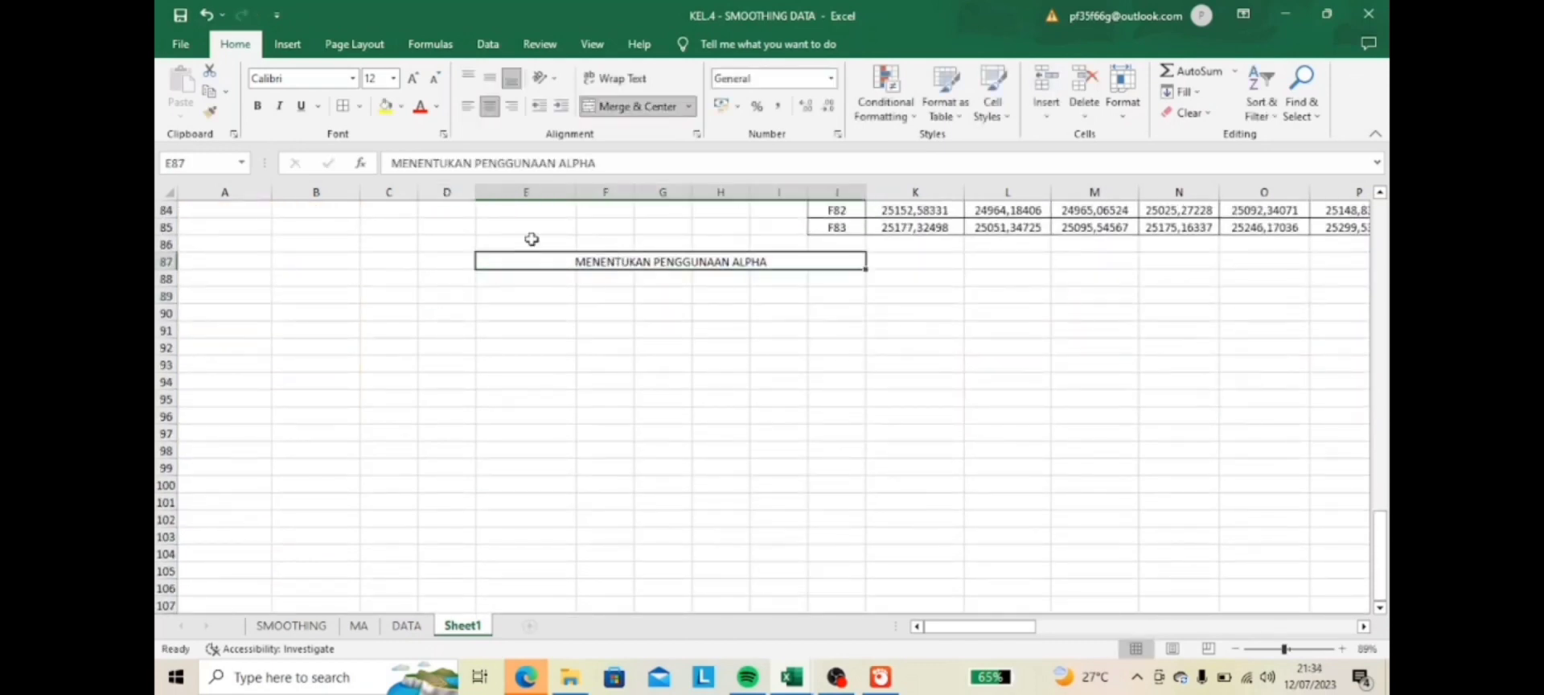
pyautogui.click(258, 105)
# - Enter the column headers Jumlah, Alpha and MSE in E88:G88 under the title
pyautogui.click(532, 281)
pyautogui.press('capslock')
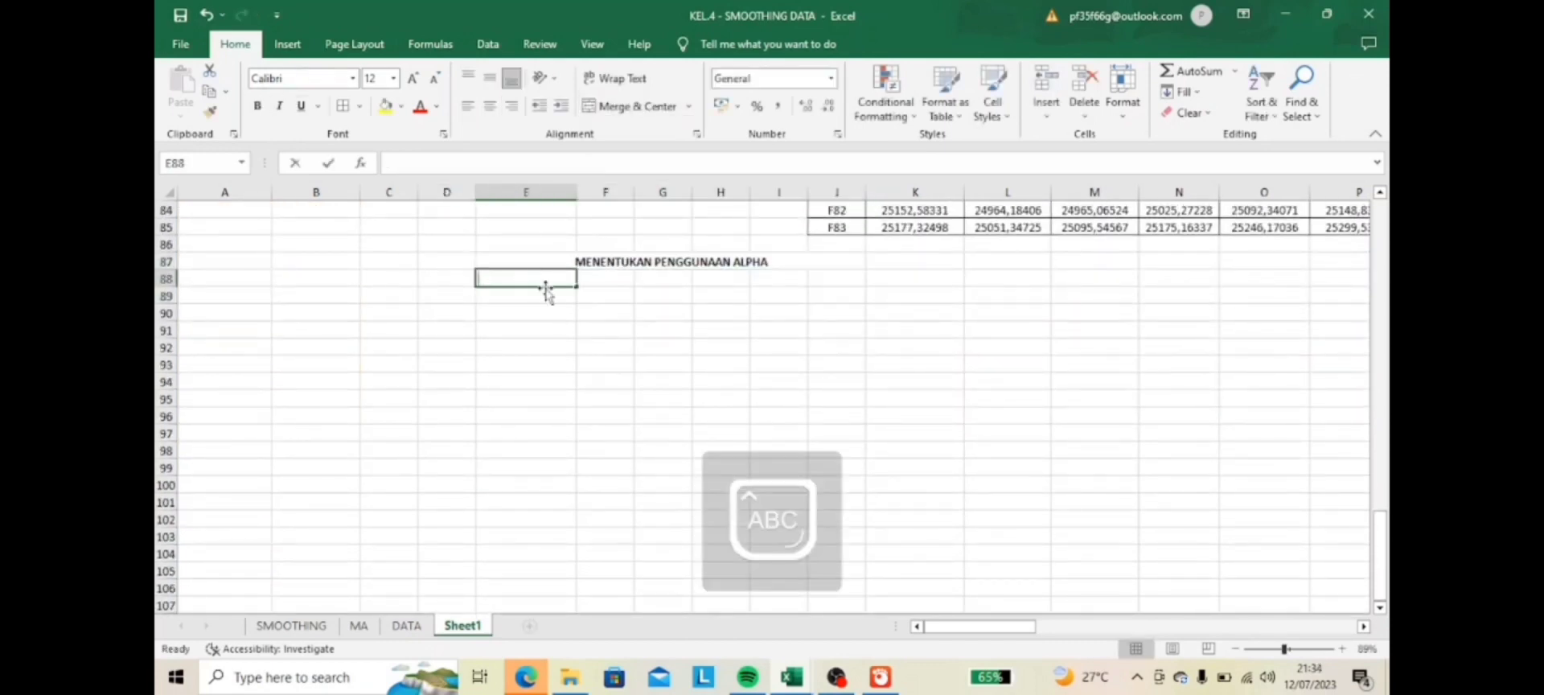
pyautogui.write('J')
pyautogui.press('capslock')
pyautogui.write('umlah')
pyautogui.click(596, 276)
pyautogui.press('capslock')
pyautogui.write('A')
pyautogui.press('capslock')
pyautogui.write('lpha')
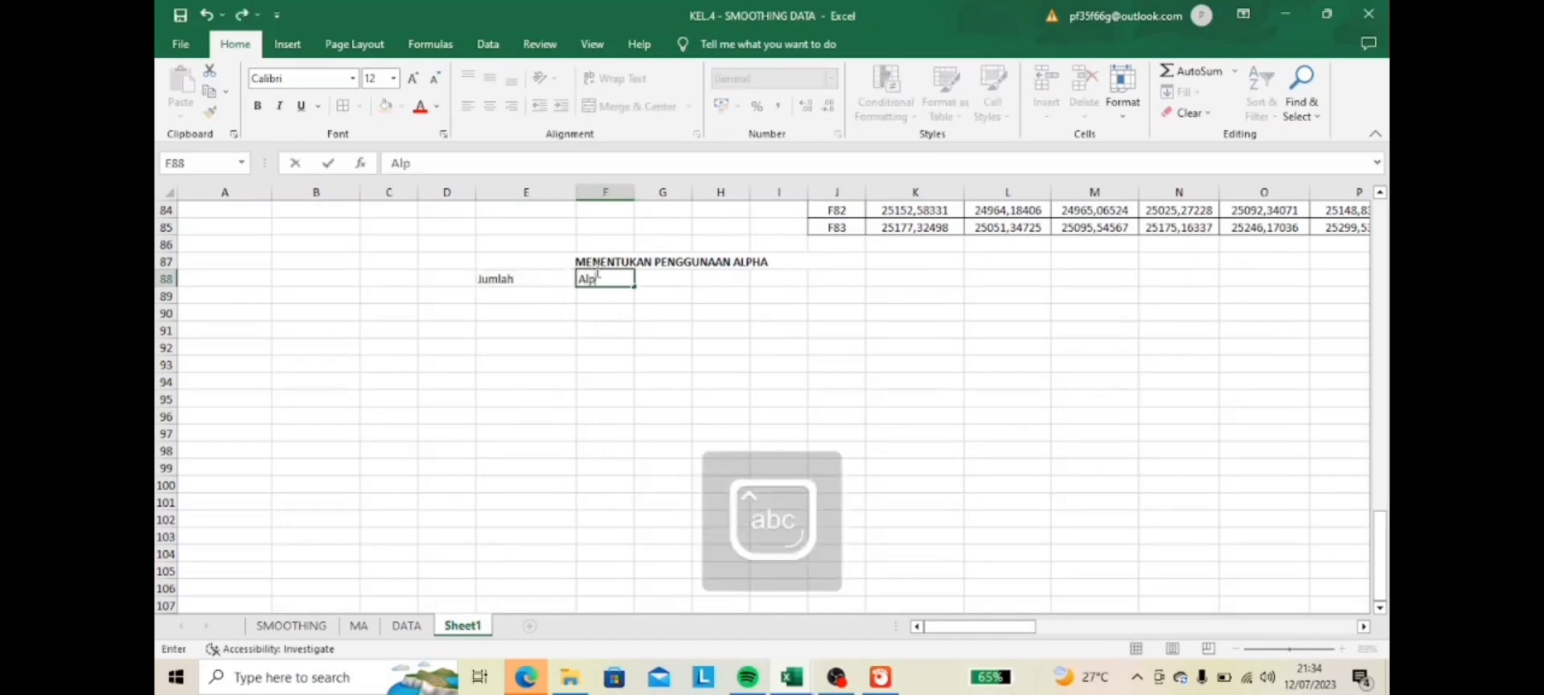
pyautogui.press('Tab')
pyautogui.press('capslock')
pyautogui.write('MSE')
pyautogui.press('Tab')
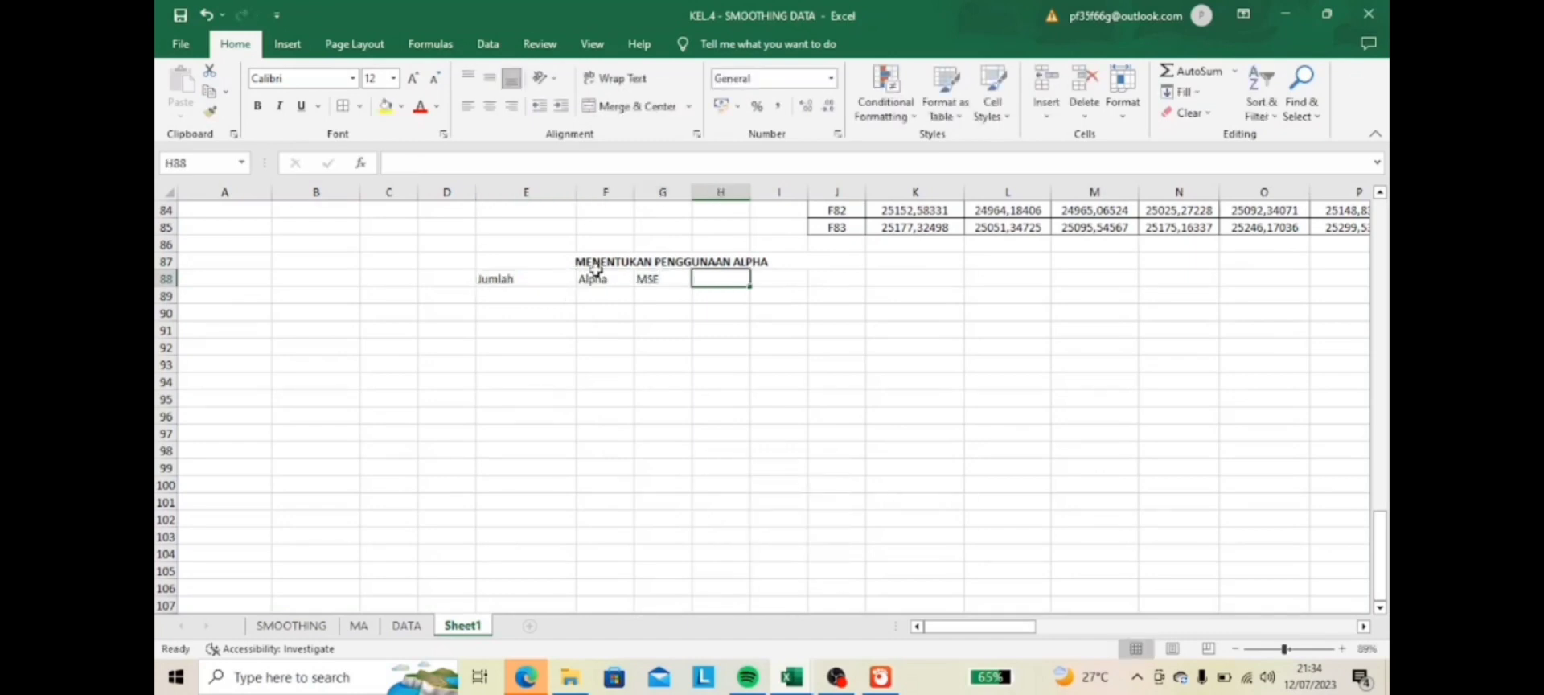
# - Continue the header row with Jumlah, Alpha and MAPE in H88:J88
pyautogui.write('J')
pyautogui.press('capslock')
pyautogui.write('umlah')
pyautogui.press('BackSpace')
pyautogui.press('BackSpace')
pyautogui.press('BackSpace')
pyautogui.press('BackSpace')
pyautogui.press('BackSpace')
pyautogui.press('BackSpace')
pyautogui.press('capslock')
pyautogui.press('Tab')
pyautogui.press('capslock')
pyautogui.write('A')
pyautogui.press('capslock')
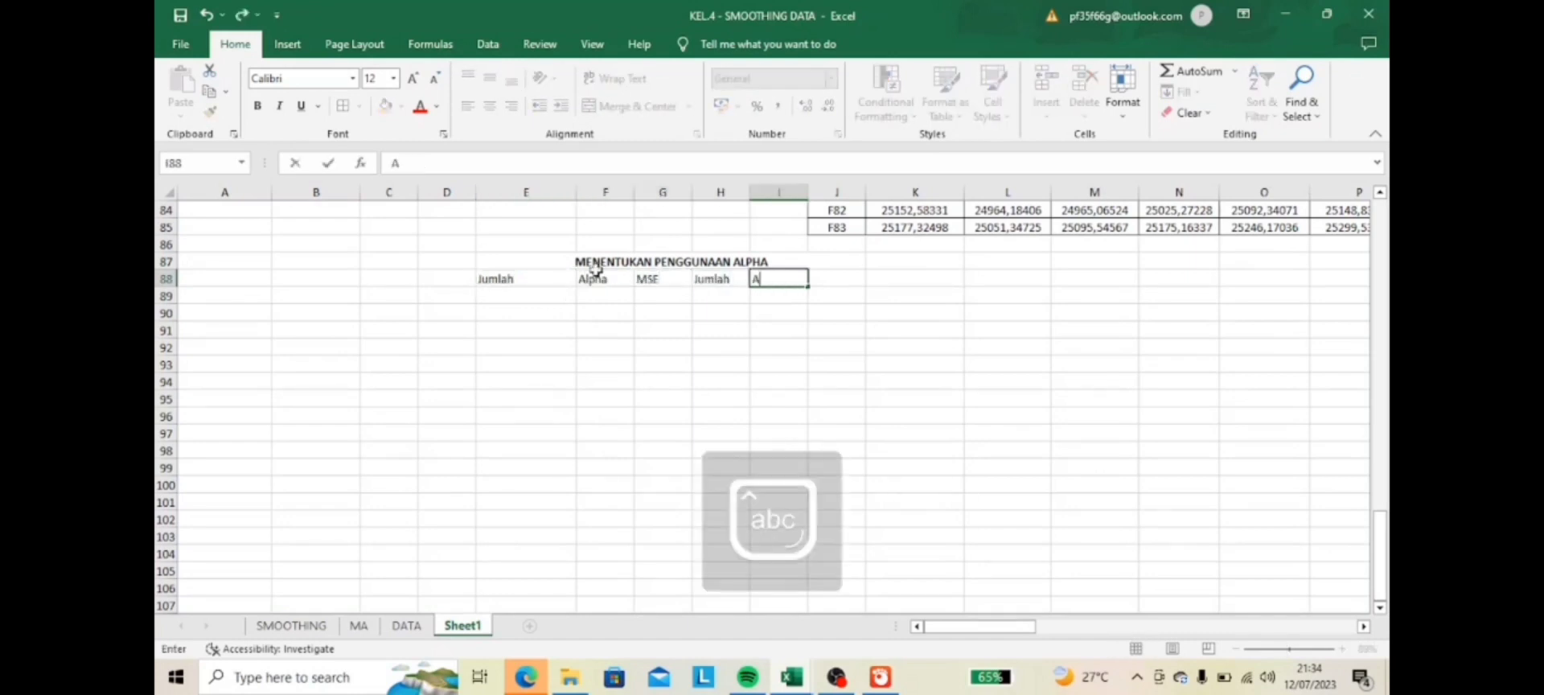
pyautogui.write('lpha')
pyautogui.press('Tab')
pyautogui.press('capslock')
pyautogui.write('MAPE')
pyautogui.press('capslock')
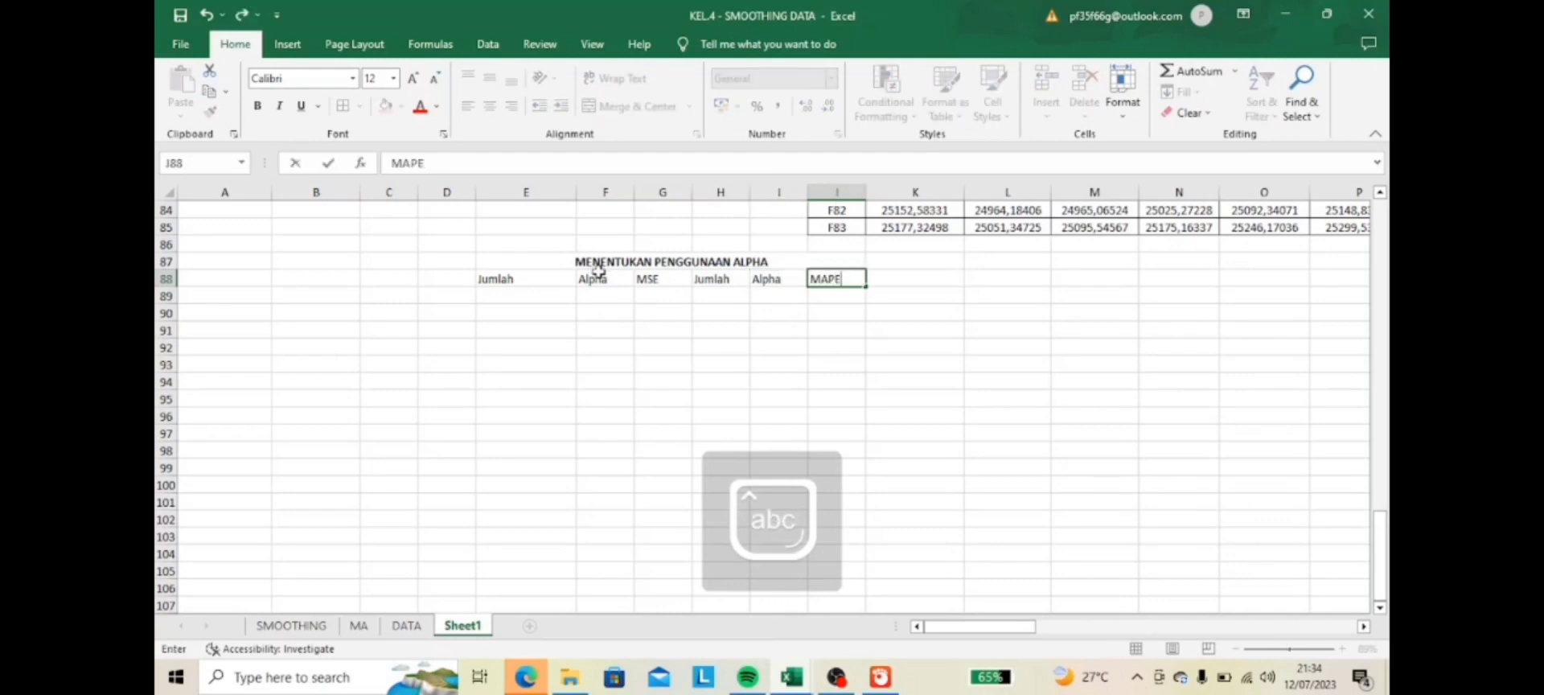
pyautogui.press('Tab')
# - Center and bold the header row E88:J88
pyautogui.moveTo(528, 279); pyautogui.dragTo(836, 279)
pyautogui.click(490, 106)
pyautogui.click(259, 106)
# - Widen columns E to J to make room for the alpha comparison values
pyautogui.click(1007, 364)
pyautogui.moveTo(577, 193); pyautogui.dragTo(590, 193)
pyautogui.moveTo(647, 193); pyautogui.dragTo(769, 193)
pyautogui.moveTo(826, 193); pyautogui.dragTo(854, 193)
pyautogui.moveTo(912, 193); pyautogui.dragTo(1057, 193)
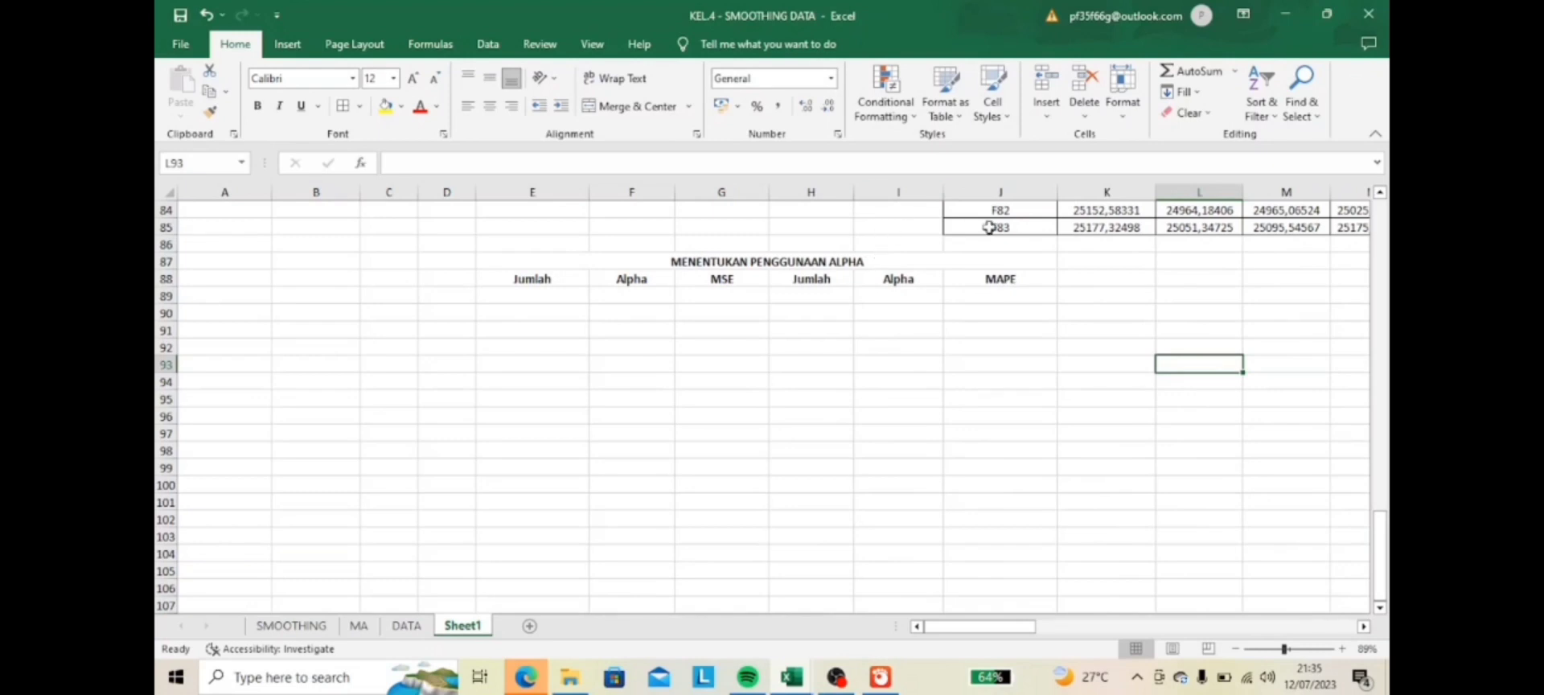
# - Fill the first Alpha column, F89:F97, with the values 0,1 to 0,9 in steps of 0,1
pyautogui.scroll(1, 764, 426)
pyautogui.click(647, 347)
pyautogui.write('0,1')
pyautogui.press('Return')
pyautogui.write('0,2')
pyautogui.press('Return')
pyautogui.write('0,')
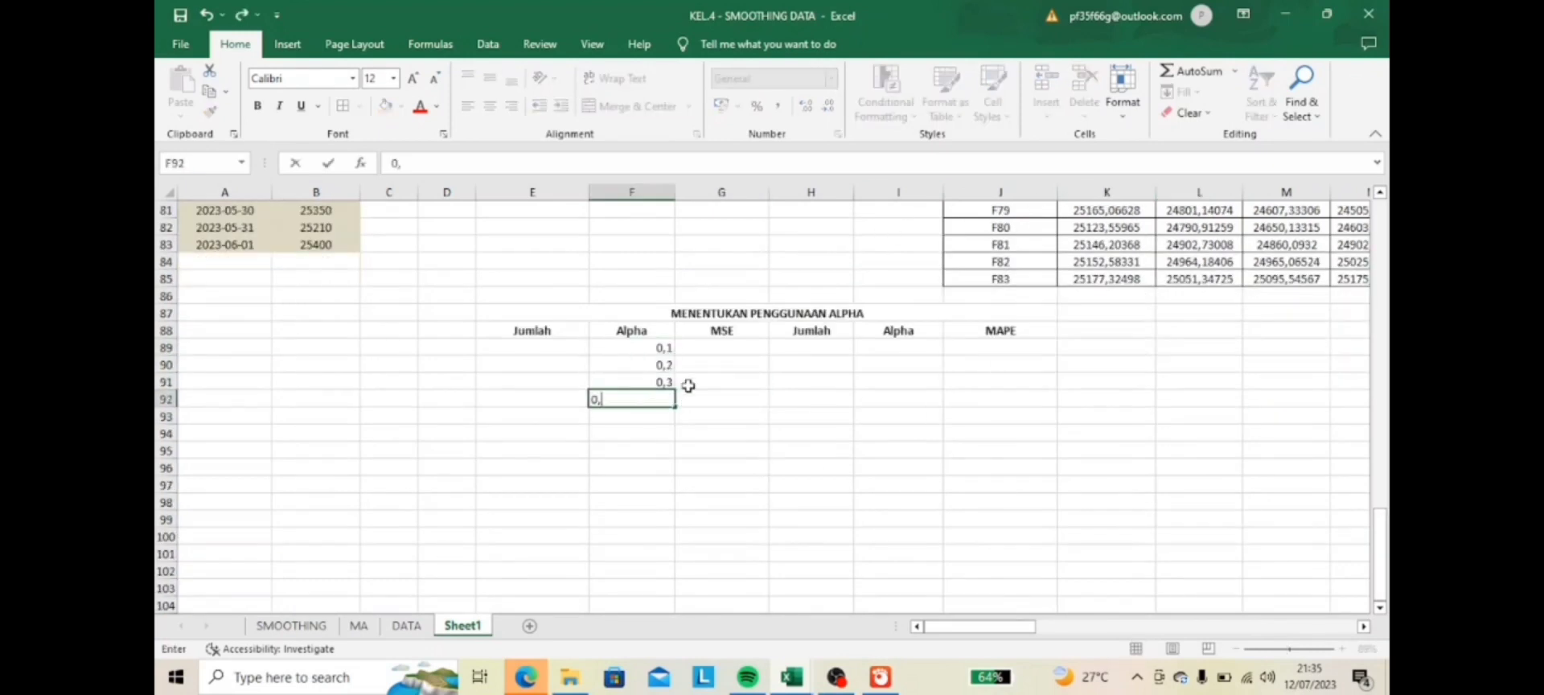
pyautogui.write('3 0,4 0,5 0,6 0,7 0,8 0,9')
pyautogui.moveTo(651, 347); pyautogui.dragTo(724, 502)
pyautogui.click(544, 433)
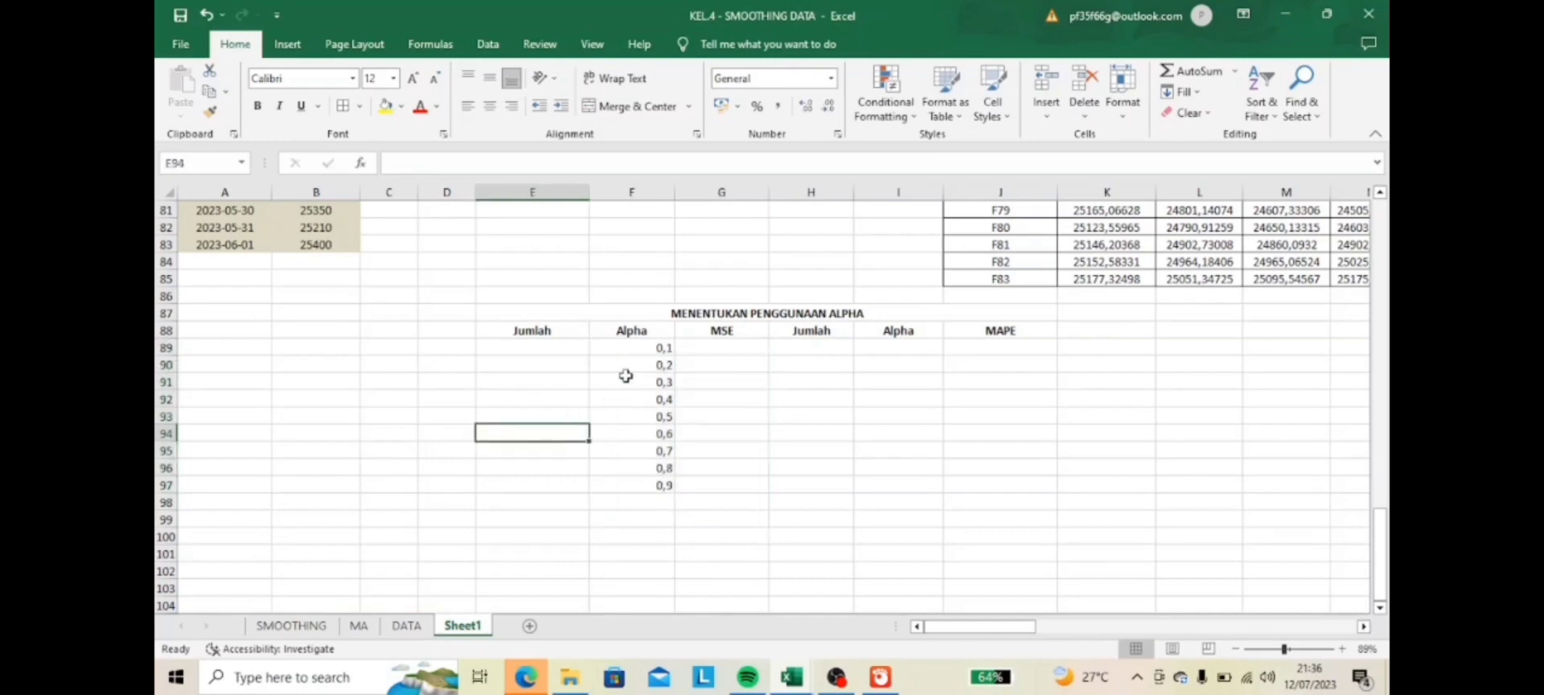
# - Copy the alpha values from F89:F97 to the second Alpha column at I89 and center both columns
pyautogui.moveTo(627, 349); pyautogui.dragTo(665, 485)
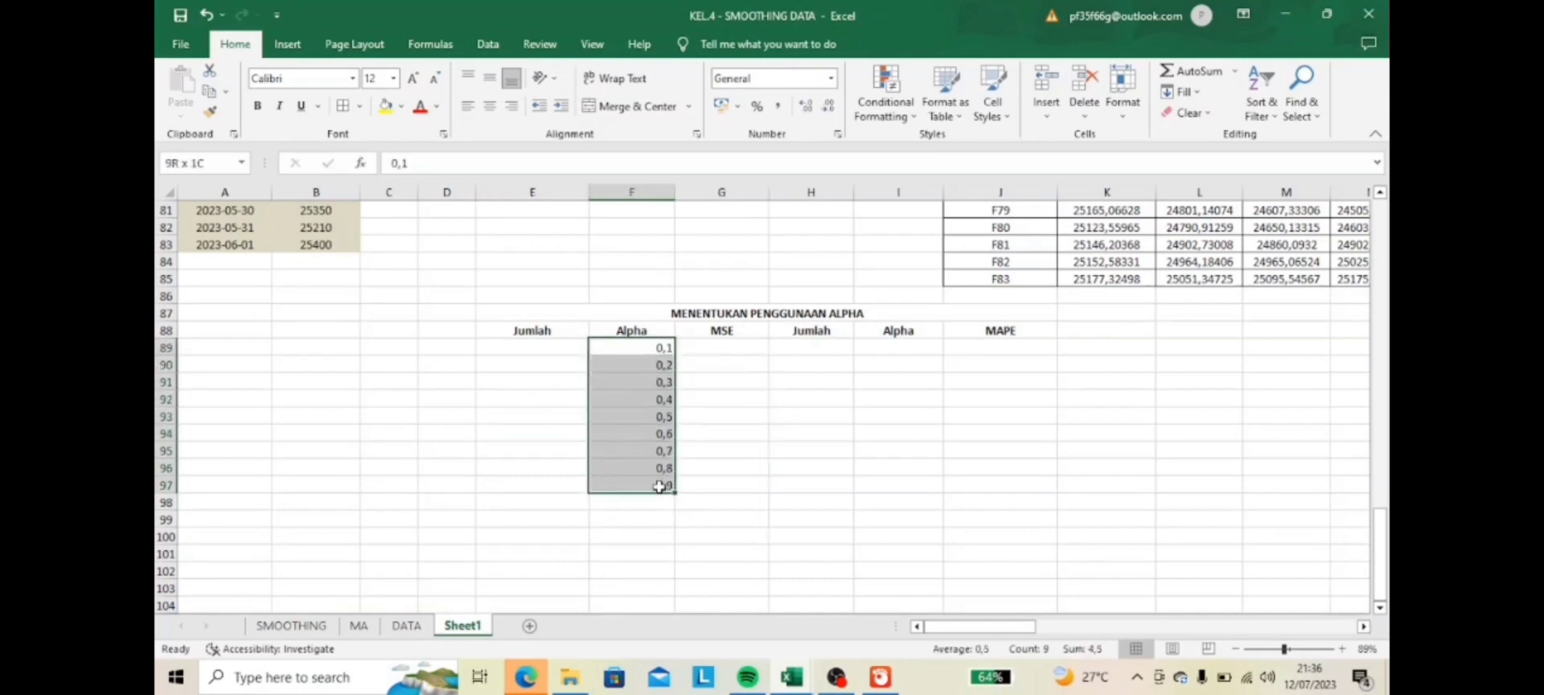
pyautogui.rightClick(639, 404)
pyautogui.click(677, 278)
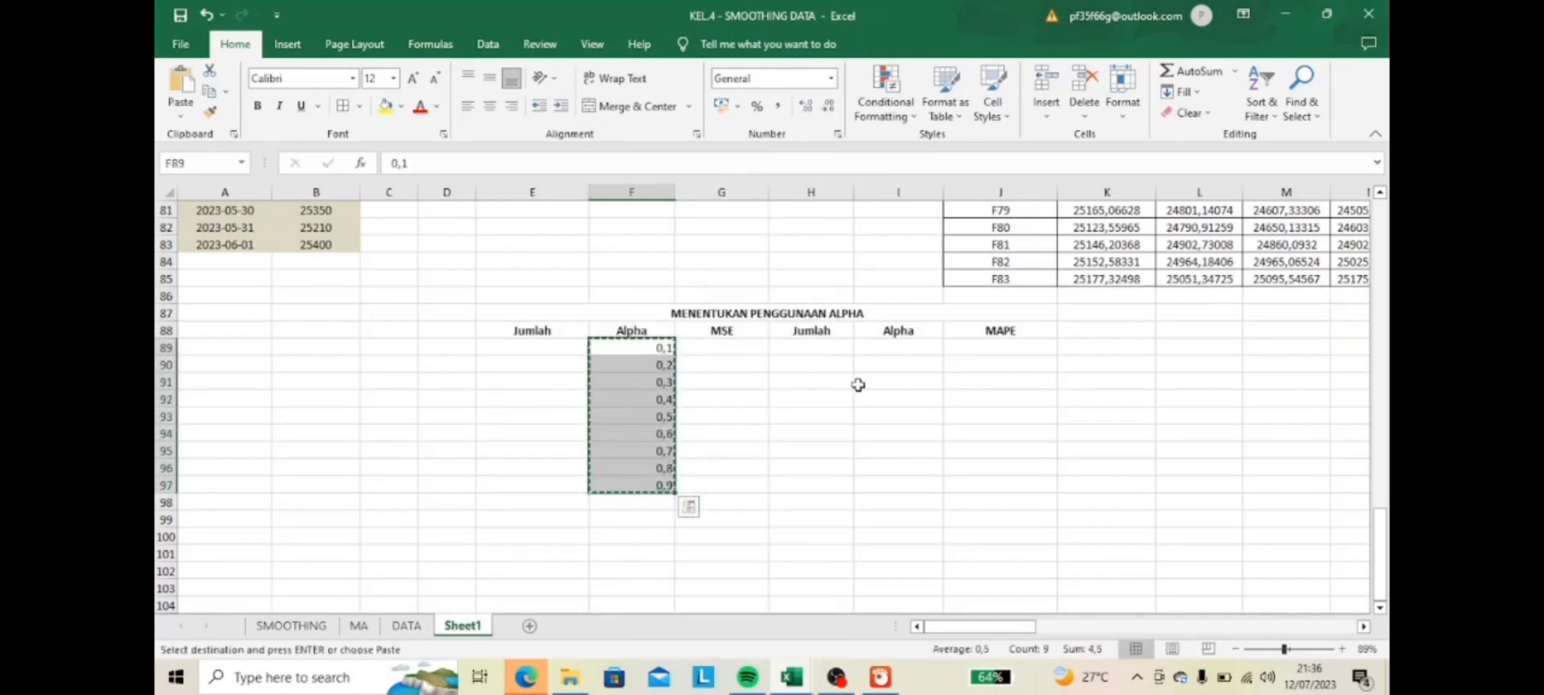
pyautogui.click(886, 346)
pyautogui.rightClick(885, 346)
pyautogui.click(921, 320)
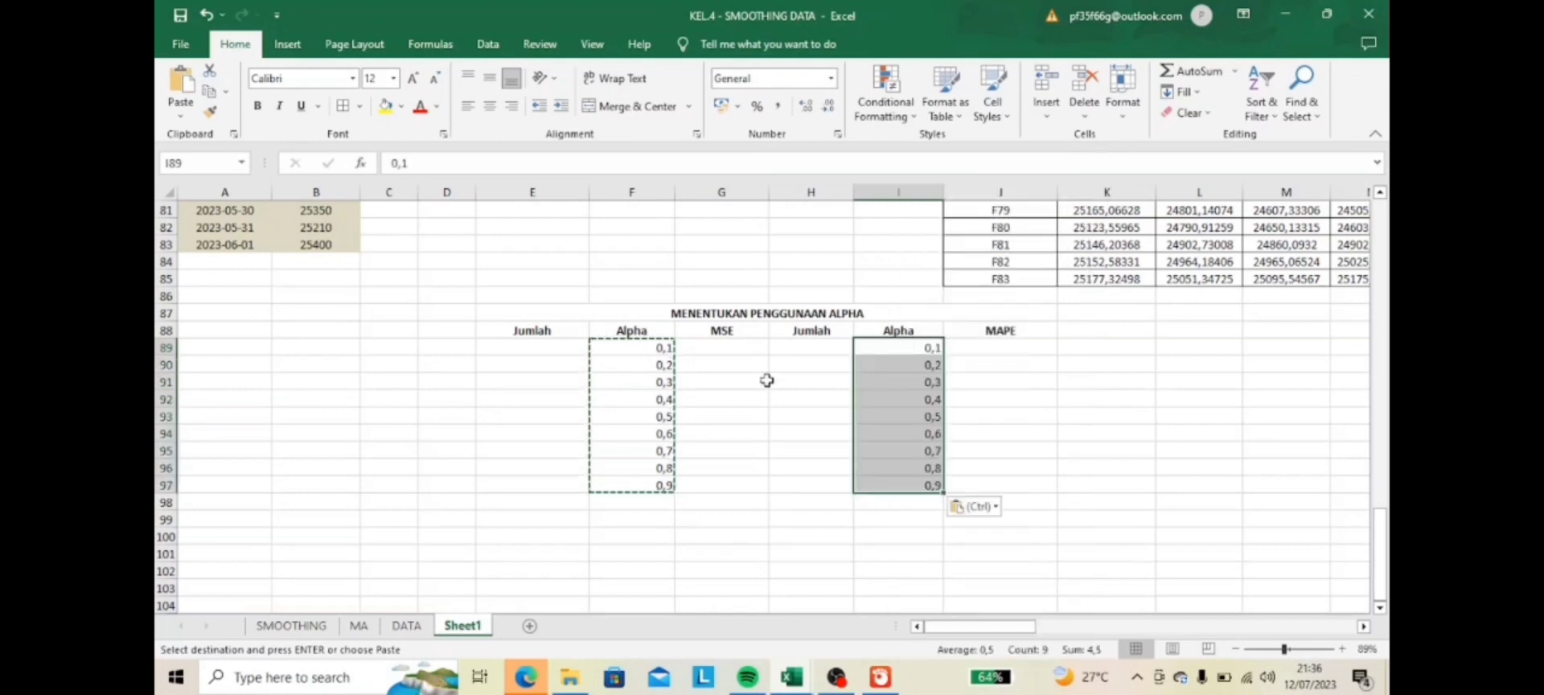
pyautogui.click(492, 110)
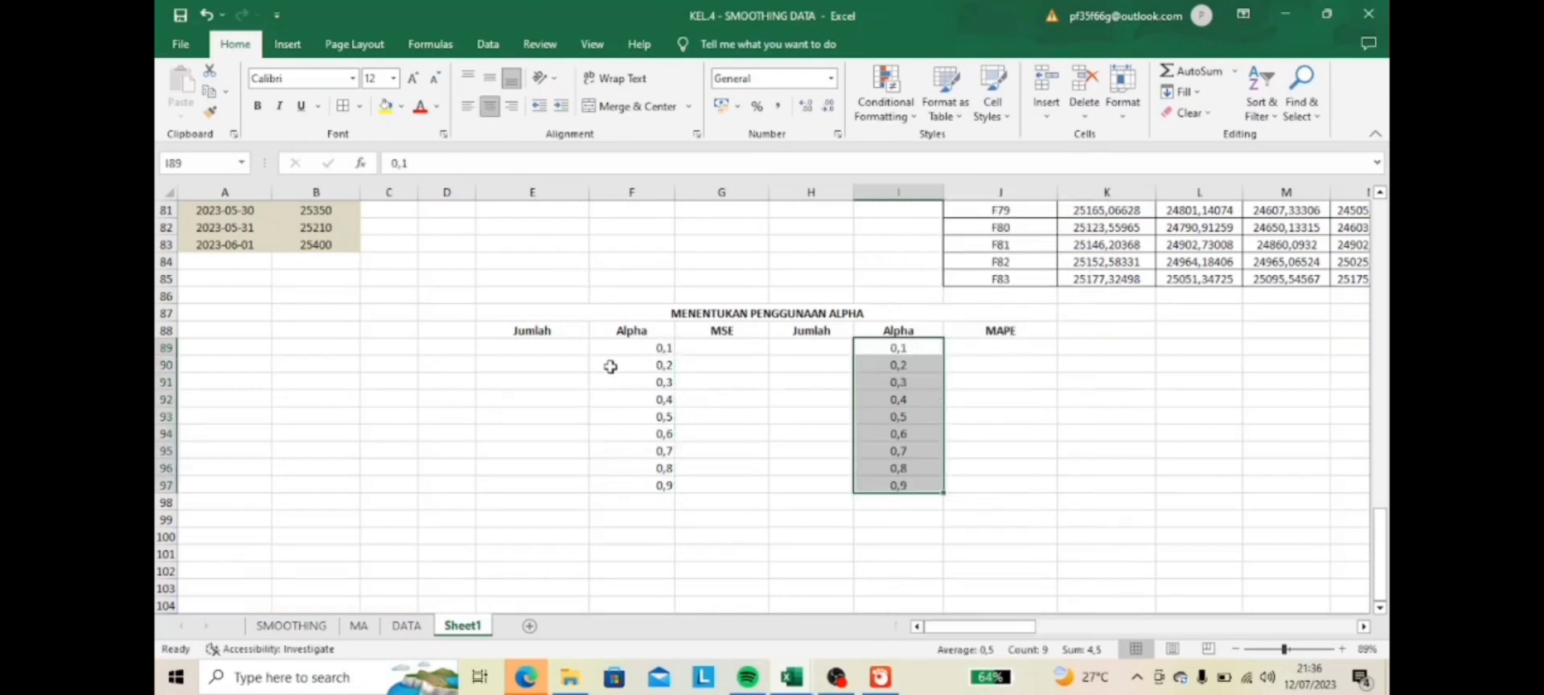
pyautogui.moveTo(609, 346); pyautogui.dragTo(684, 502)
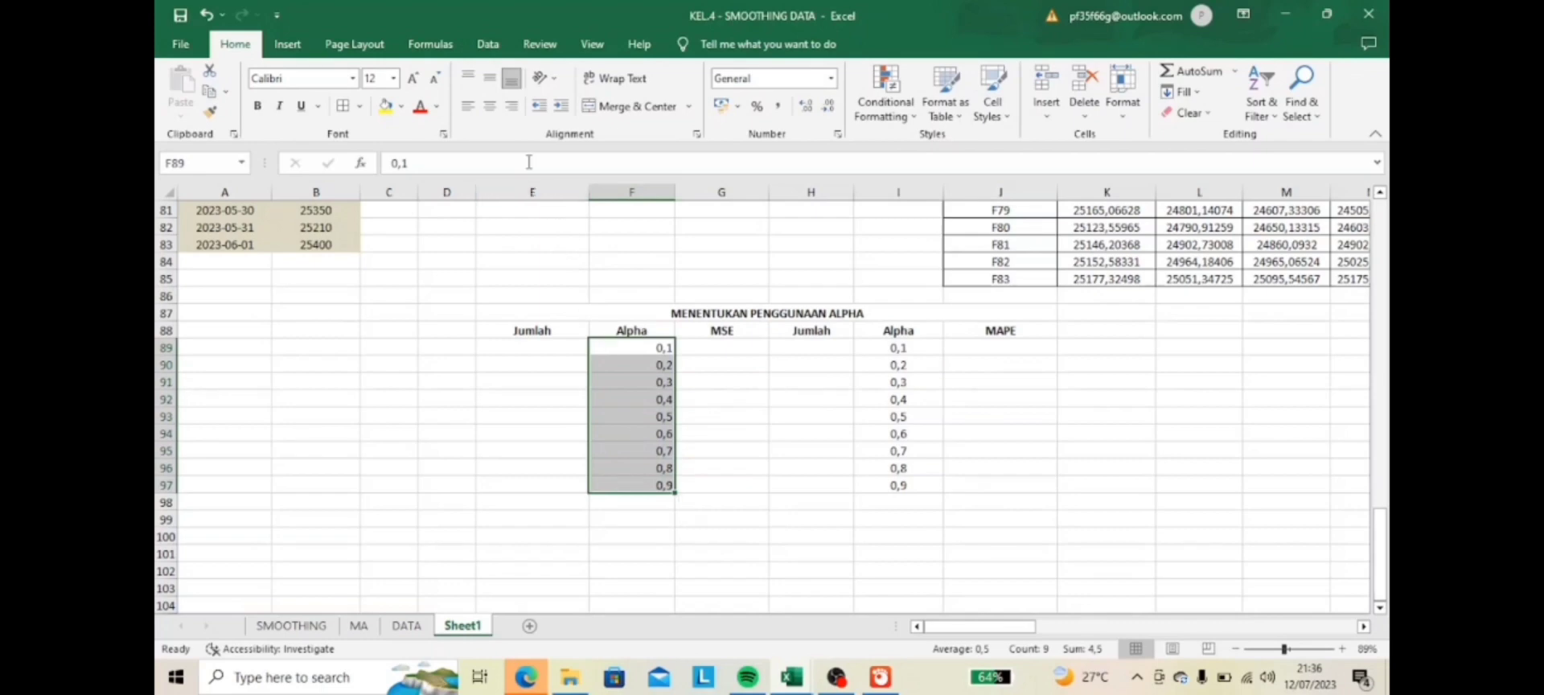
pyautogui.click(490, 108)
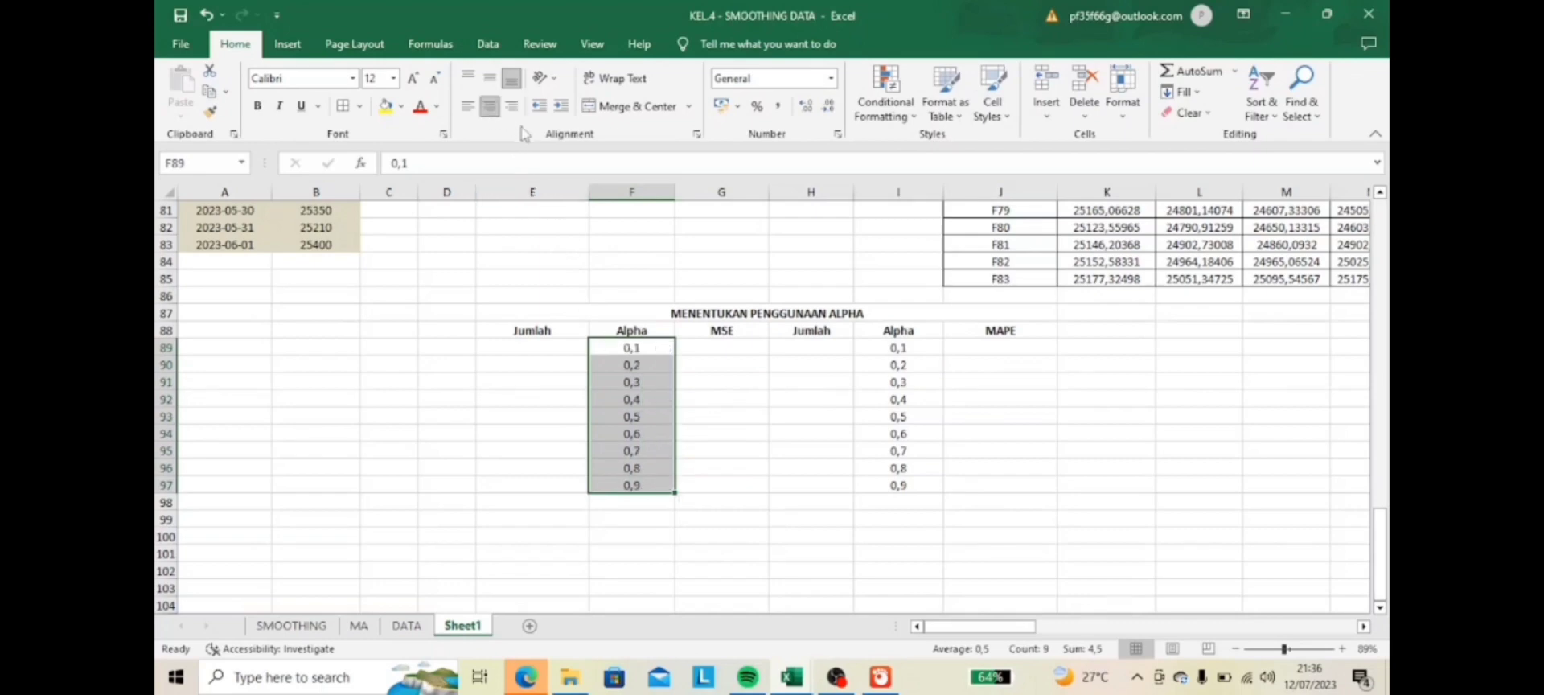
# - Sum the squared errors for alpha 0,1 in E89 with a SUM formula over AC3:AC85
pyautogui.scroll(-1, 546, 328)
pyautogui.click(545, 328)
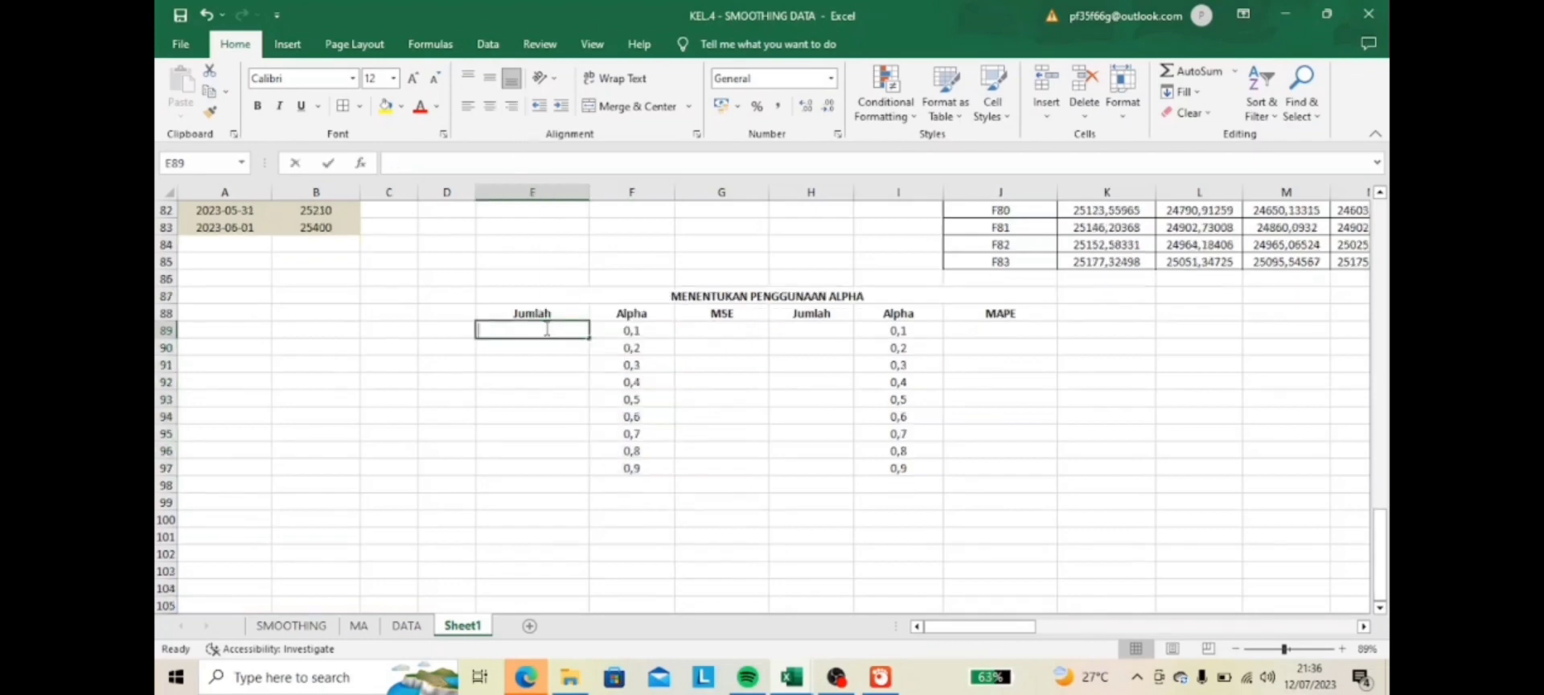
pyautogui.write('=sum')
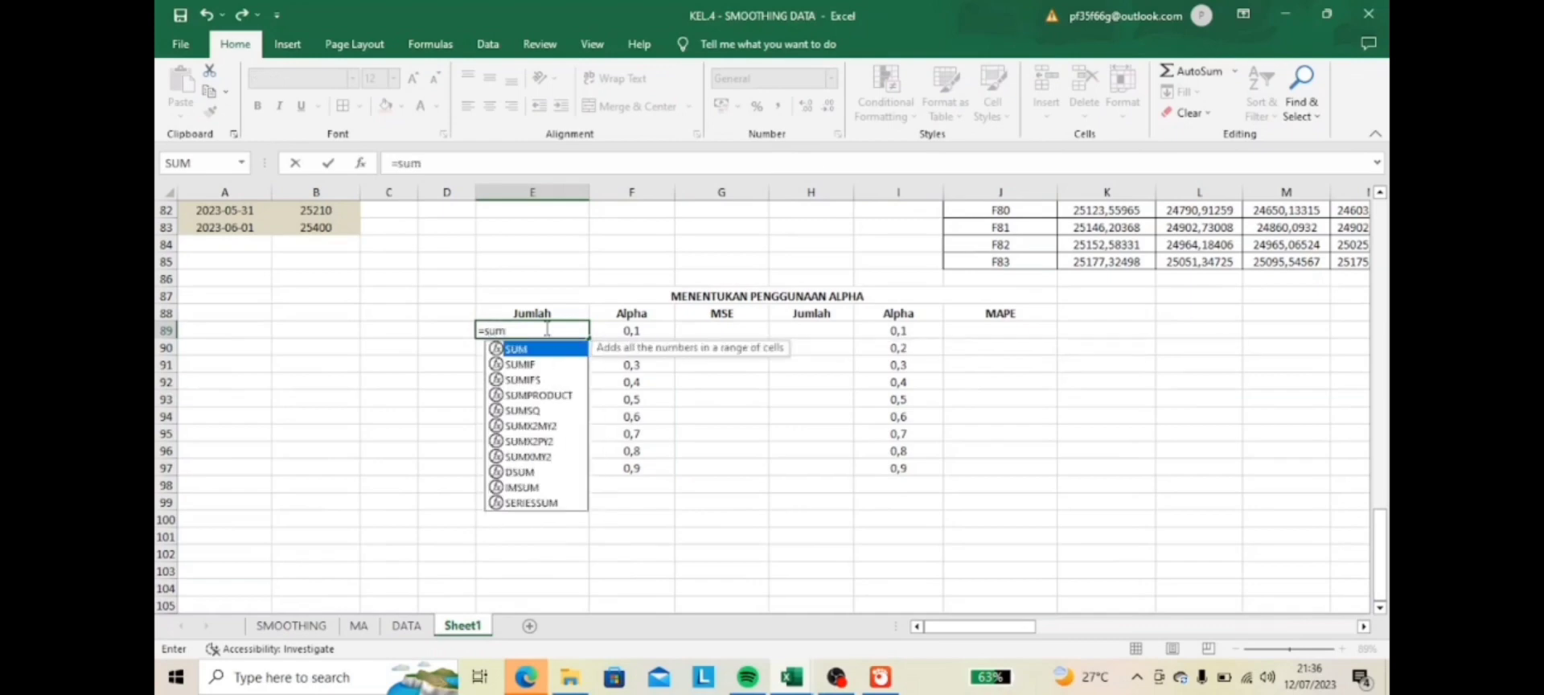
pyautogui.write('(')
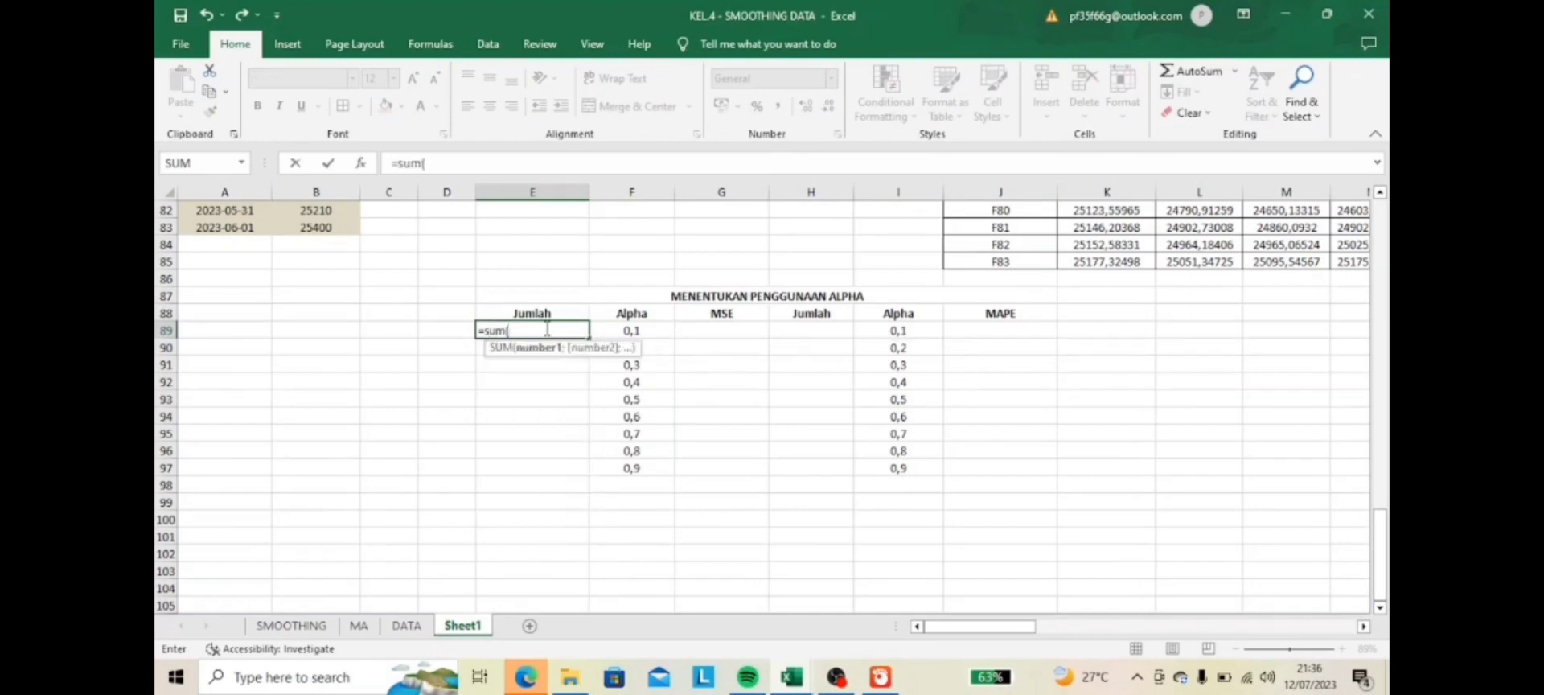
pyautogui.moveTo(1000, 630); pyautogui.dragTo(1132, 630)
pyautogui.scroll(7, 1041, 478)
pyautogui.scroll(20, 1038, 473)
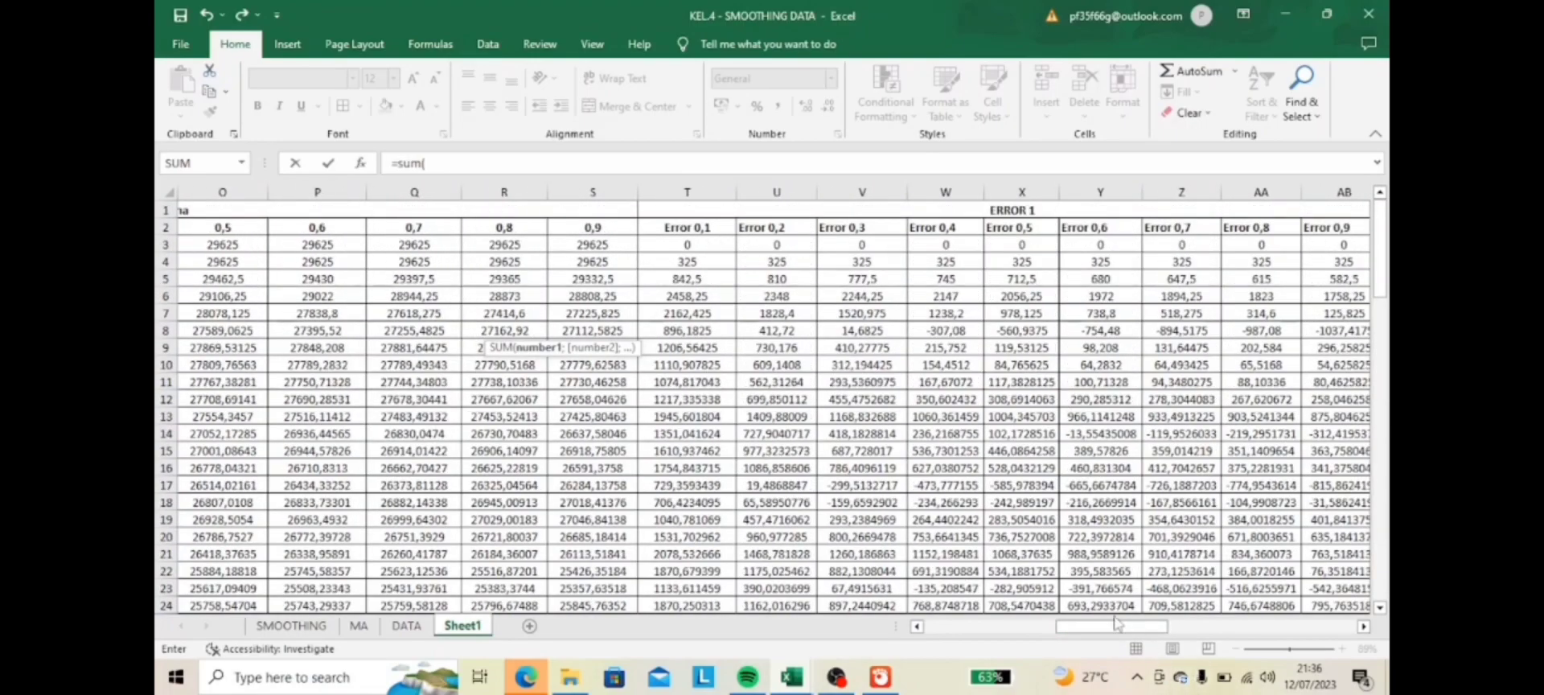
pyautogui.hscroll(5, 1180, 599)
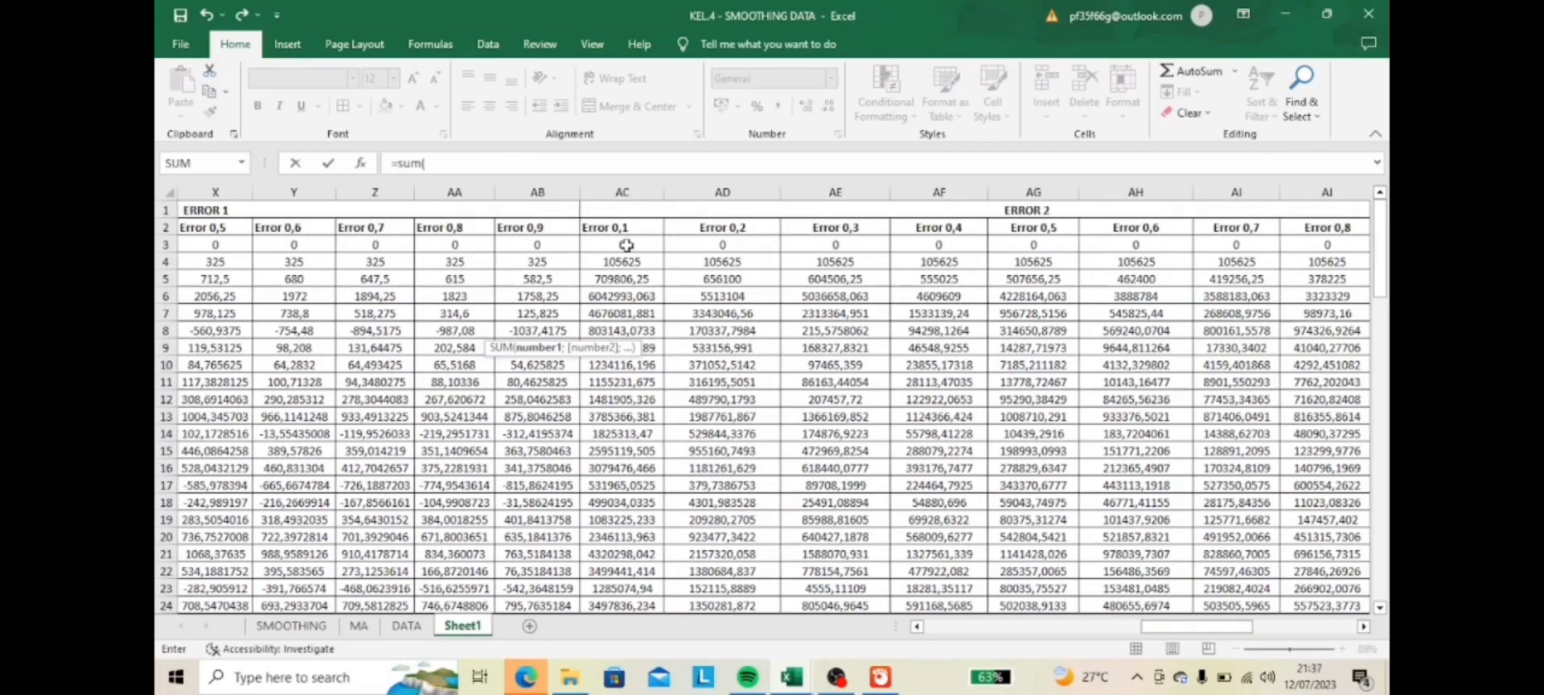
pyautogui.moveTo(626, 245); pyautogui.dragTo(629, 527)
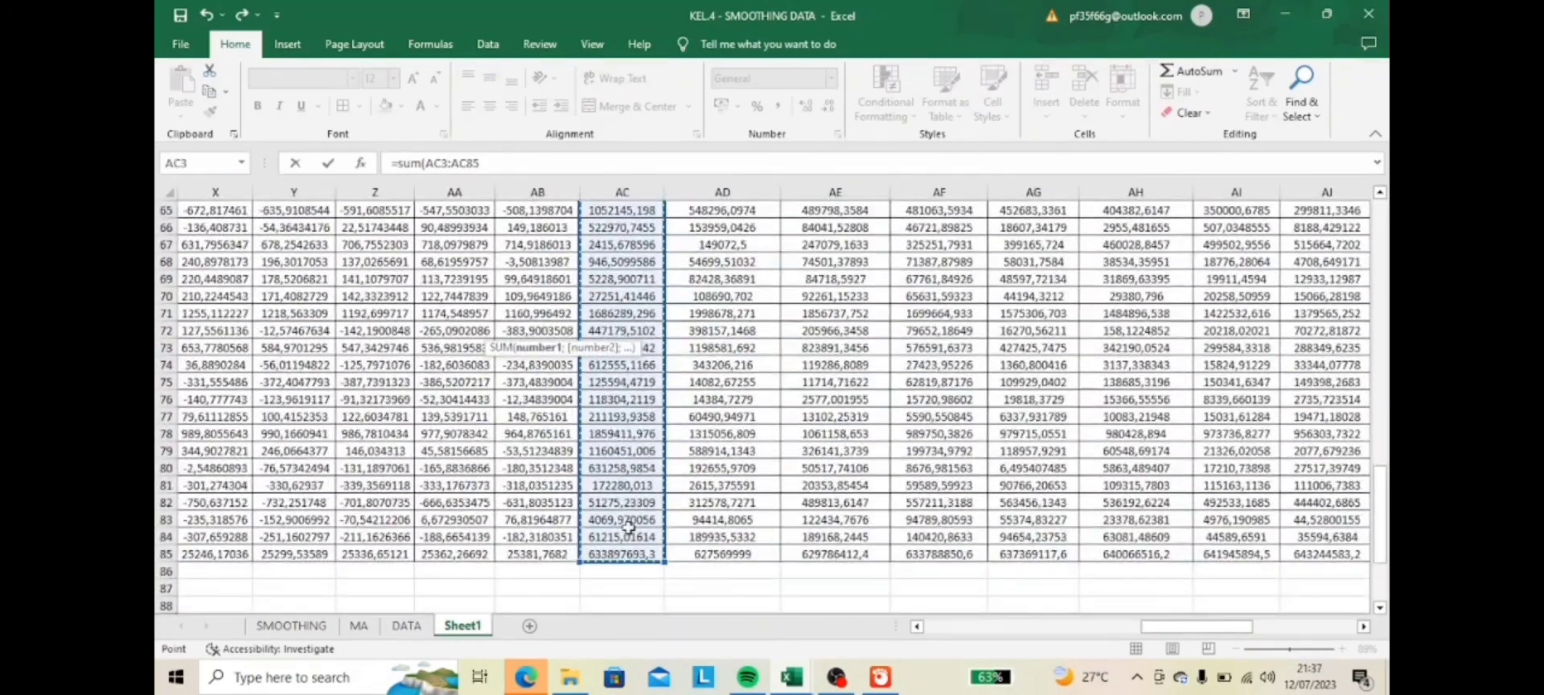
pyautogui.press('Return')
# - Copy the jumlah totals for alpha 0,2 to 0,9, B92:B99, from the SMOOTHING sheet
pyautogui.scroll(-4, 645, 410)
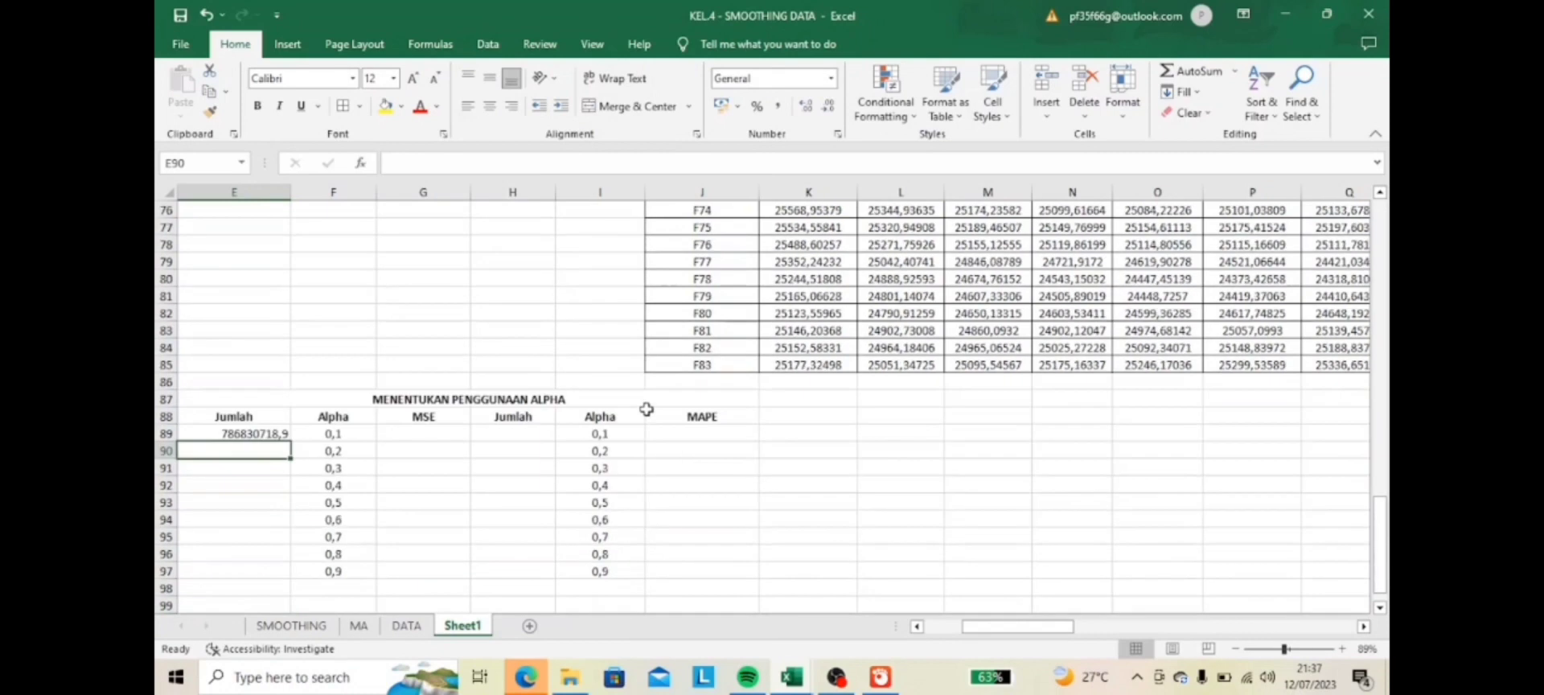
pyautogui.moveTo(978, 628); pyautogui.dragTo(941, 629)
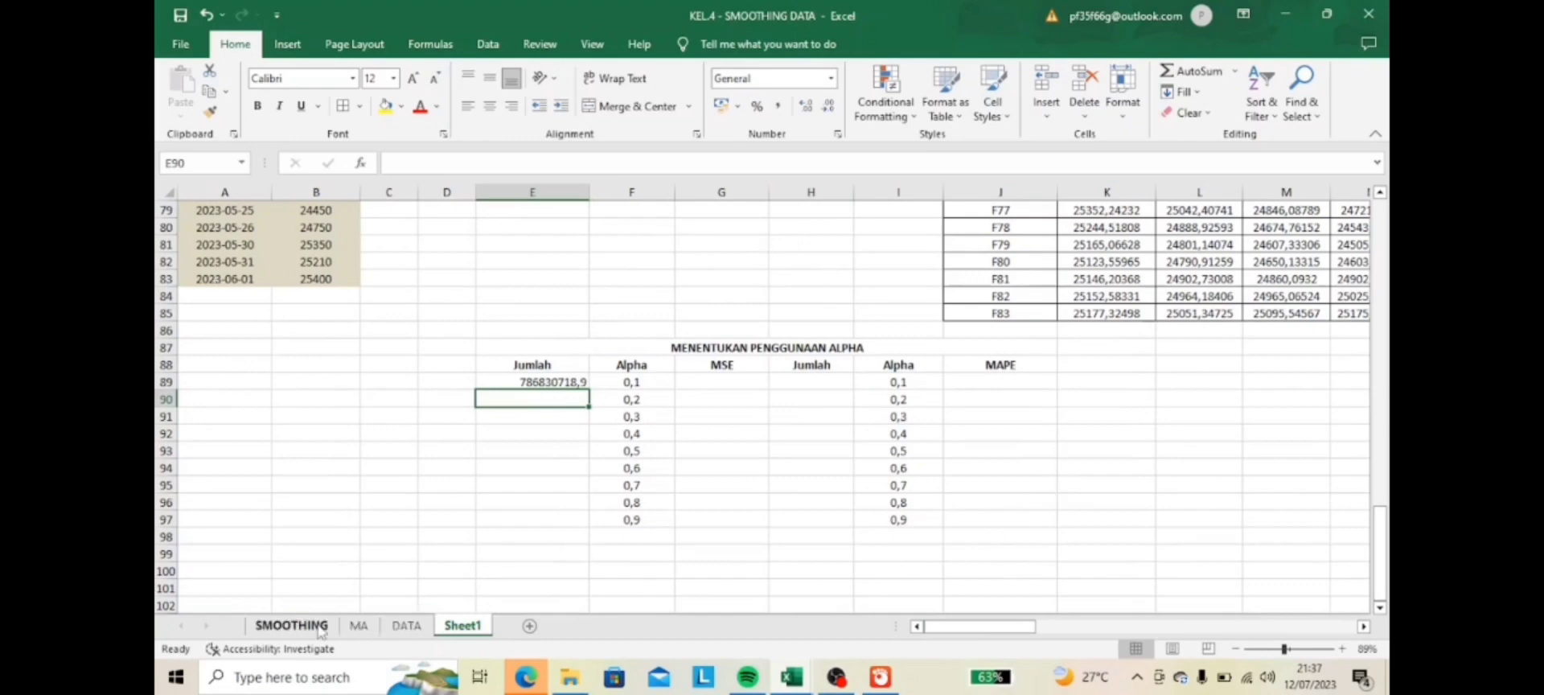
pyautogui.click(291, 626)
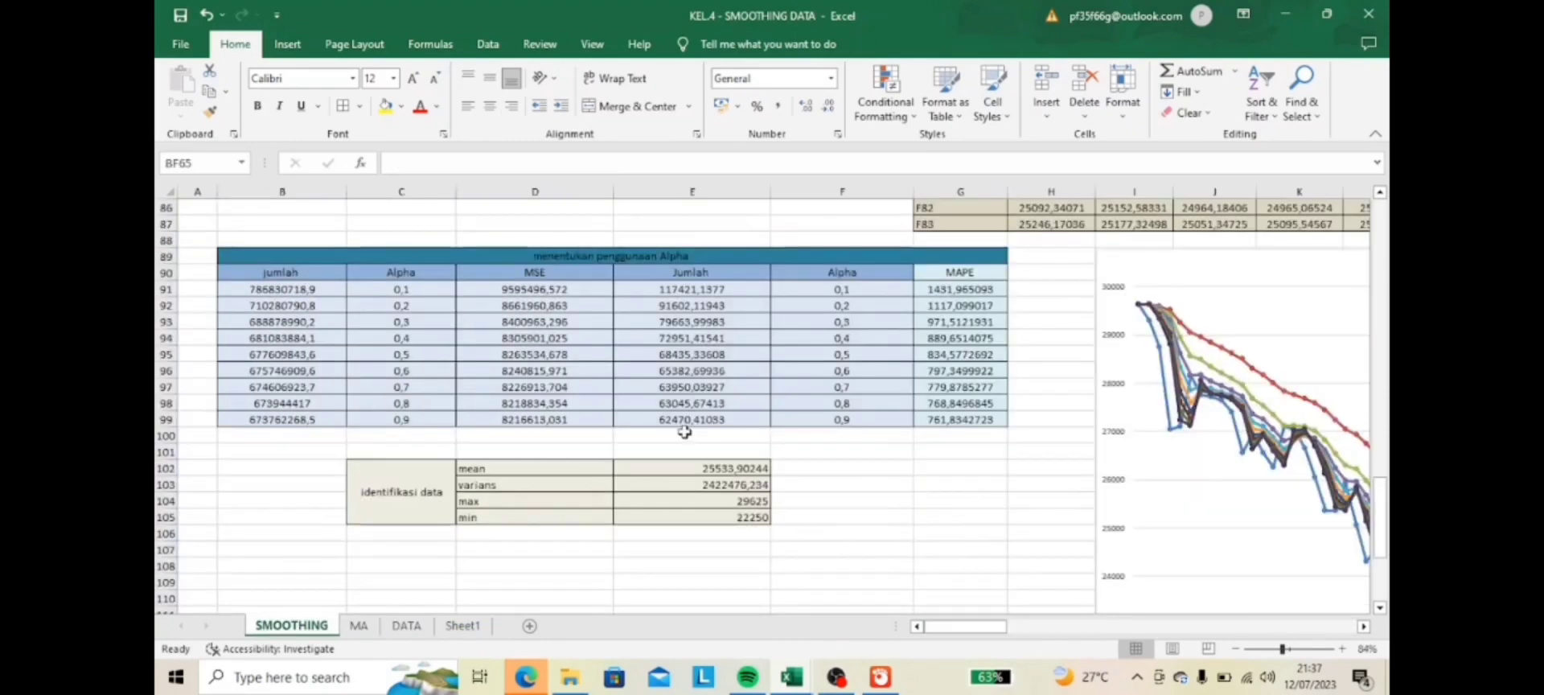
pyautogui.click(460, 627)
pyautogui.click(291, 625)
pyautogui.moveTo(298, 307); pyautogui.dragTo(308, 416)
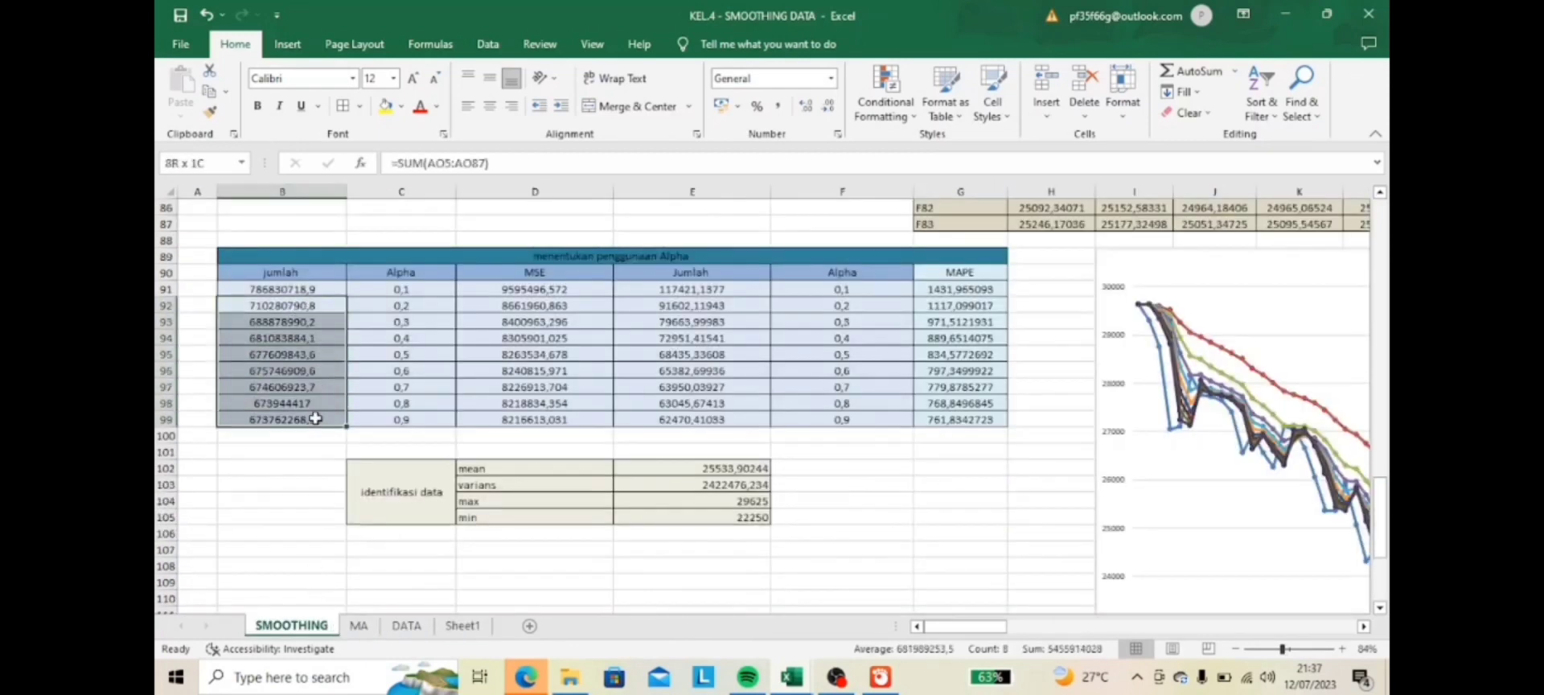
pyautogui.rightClick(305, 354)
pyautogui.click(382, 255)
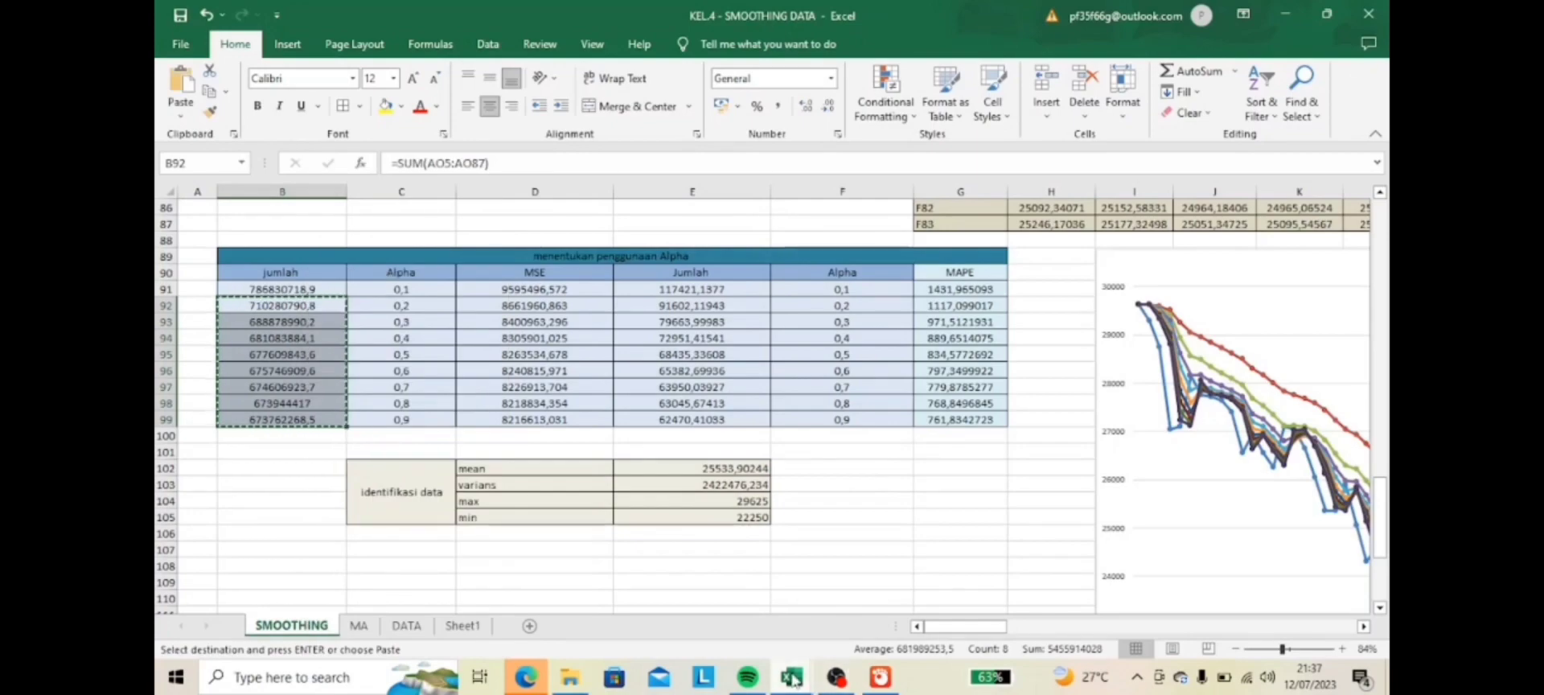
# - Paste the copied totals as values at E90 on Sheet1 and center the whole Jumlah column E89:E97
pyautogui.moveTo(792, 677)
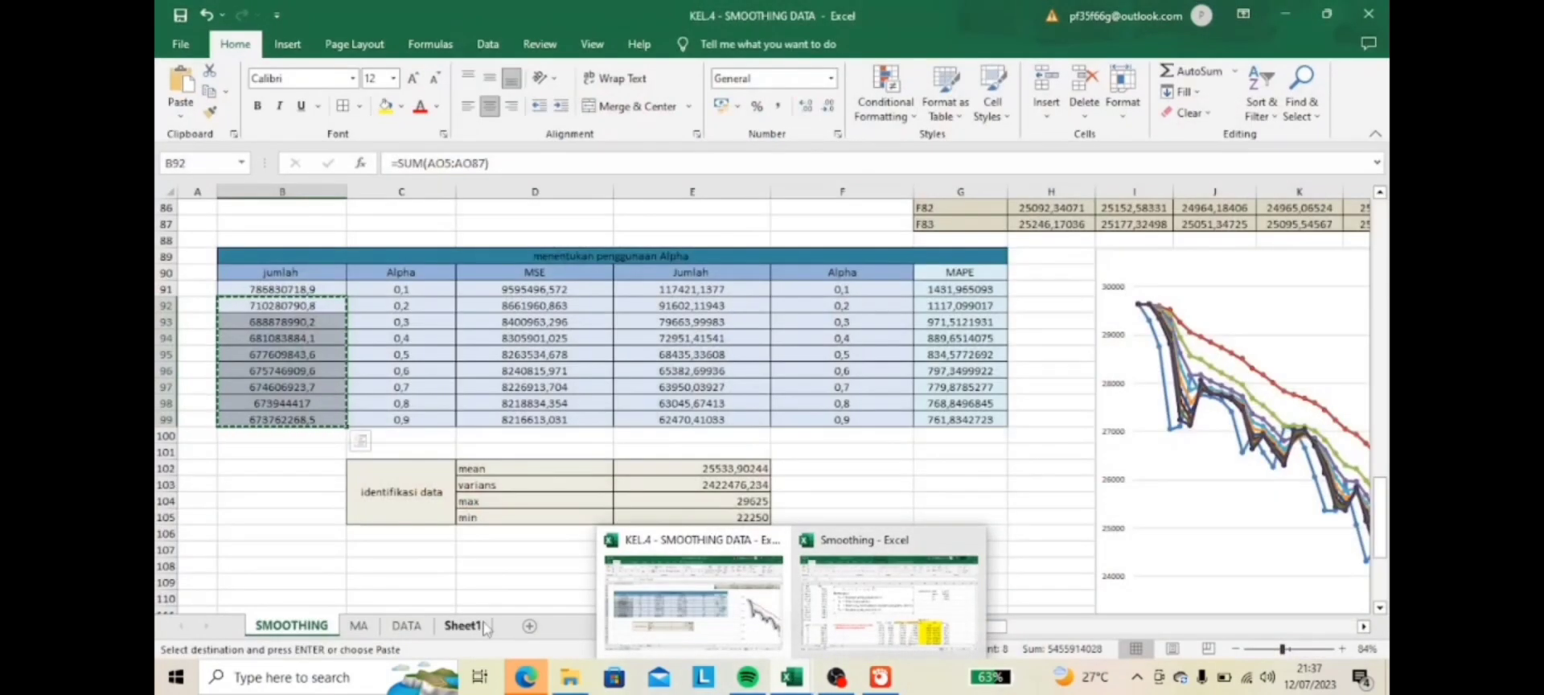
pyautogui.click(462, 625)
pyautogui.rightClick(521, 399)
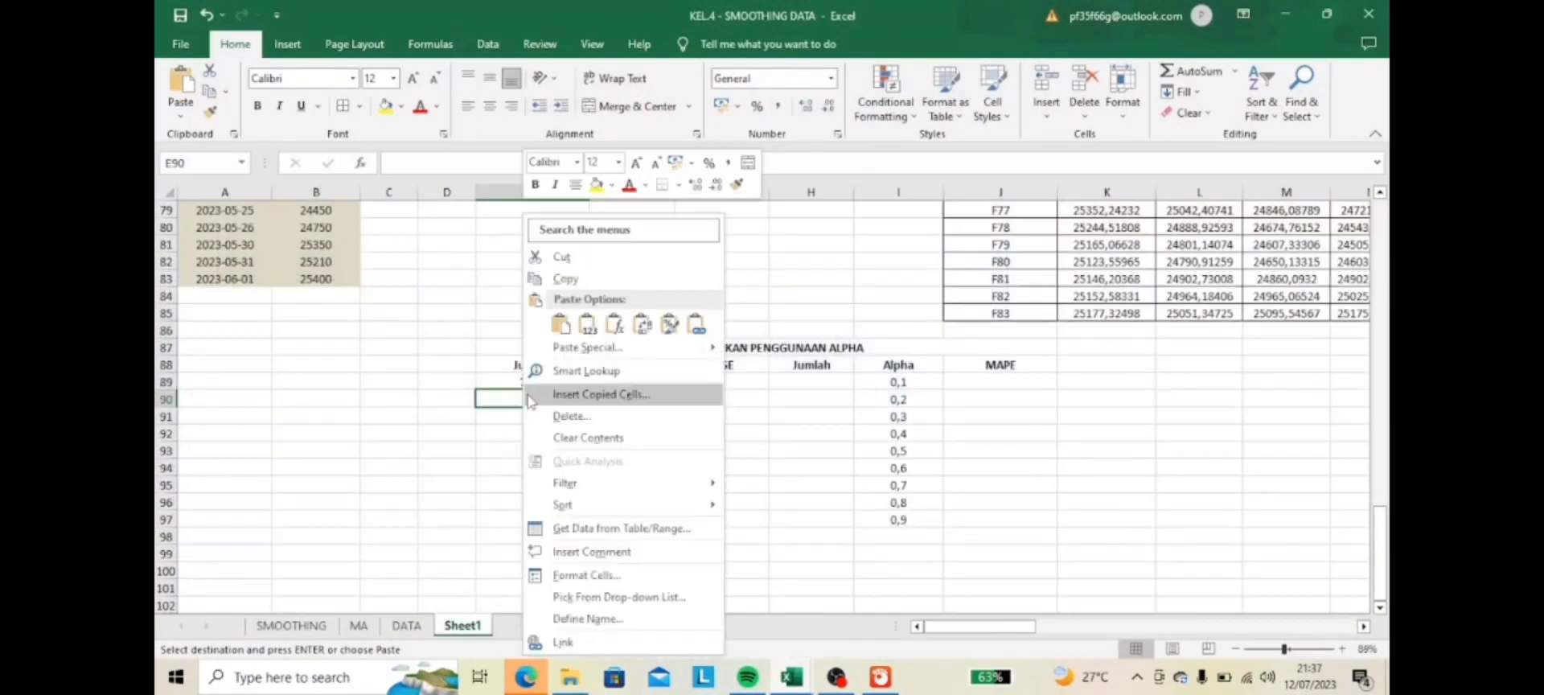
pyautogui.click(596, 325)
pyautogui.click(496, 108)
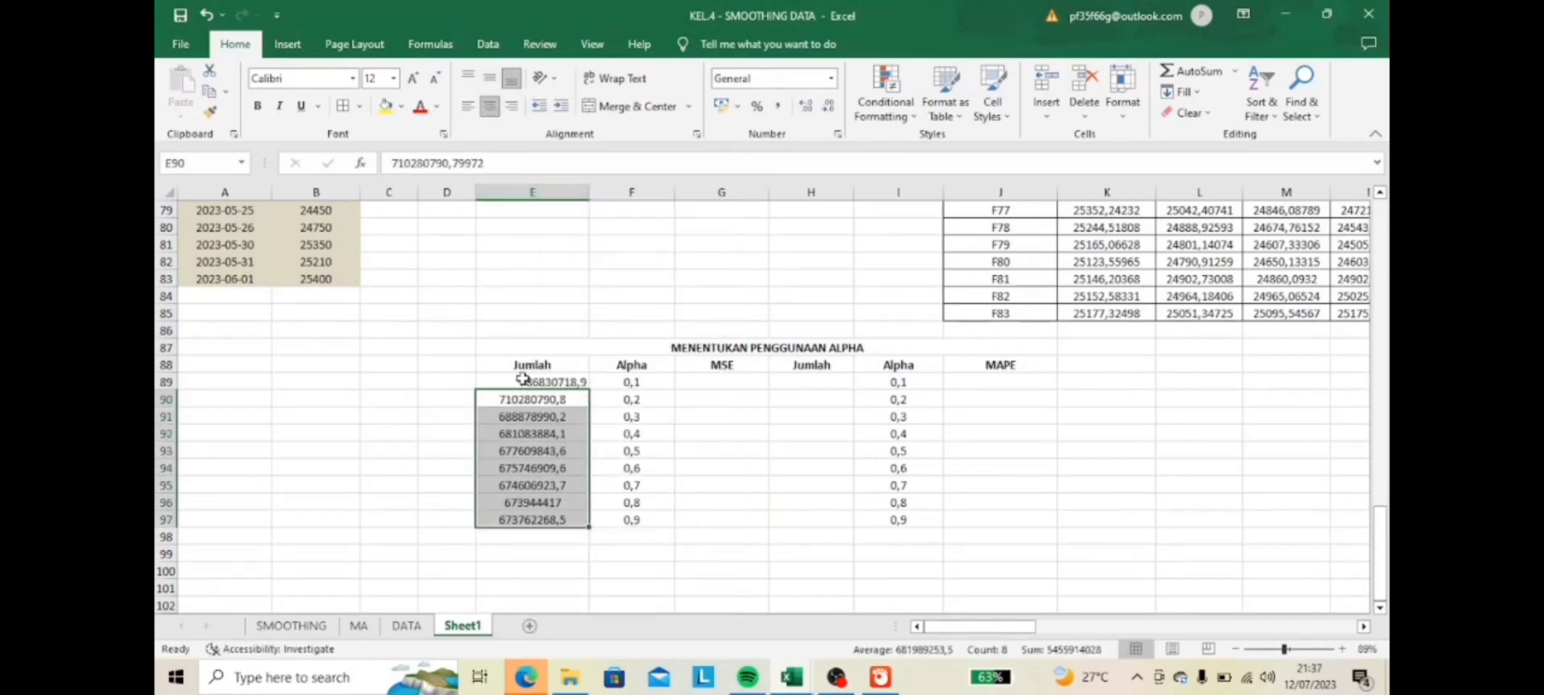
pyautogui.click(524, 381)
pyautogui.click(491, 108)
pyautogui.click(724, 383)
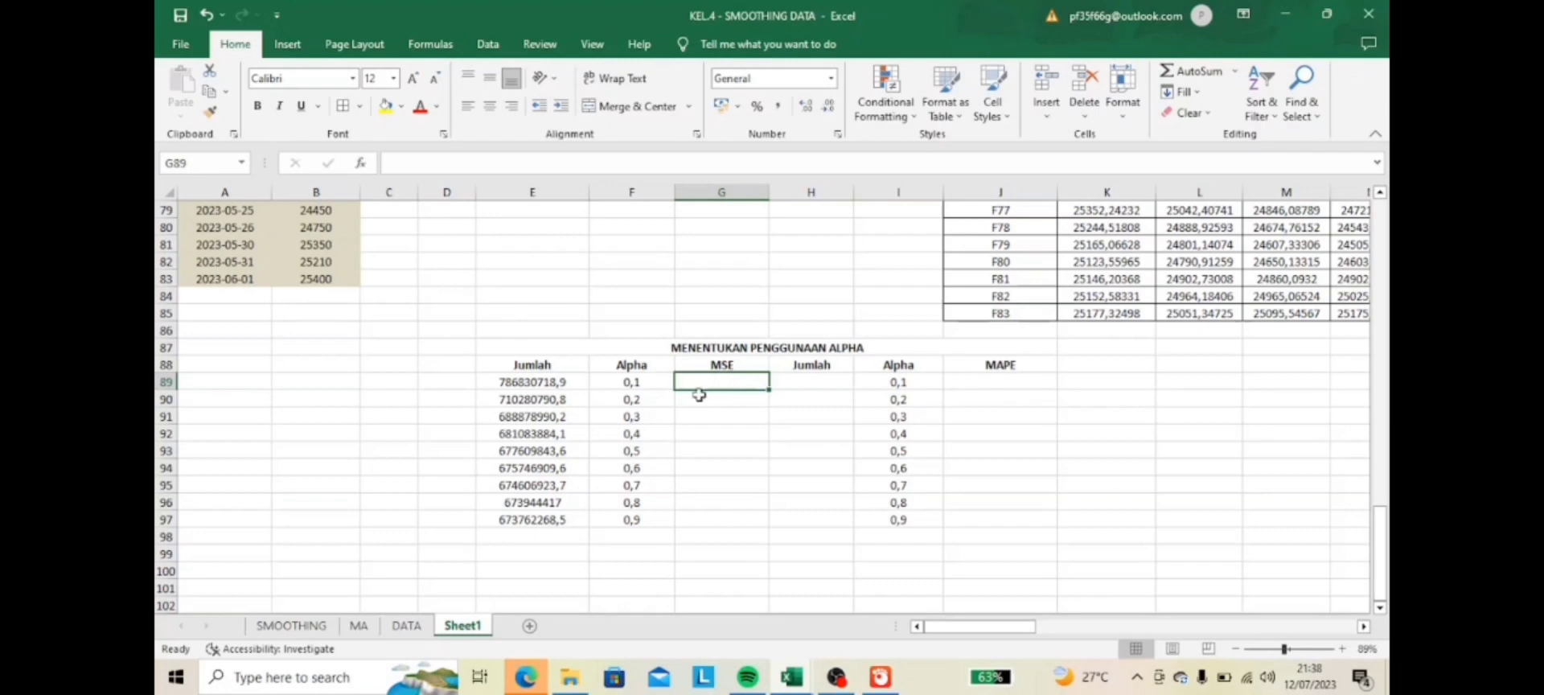
# - Calculate the MSE for alpha 0,1 in G89 with the formula =E89/82
pyautogui.write('=')
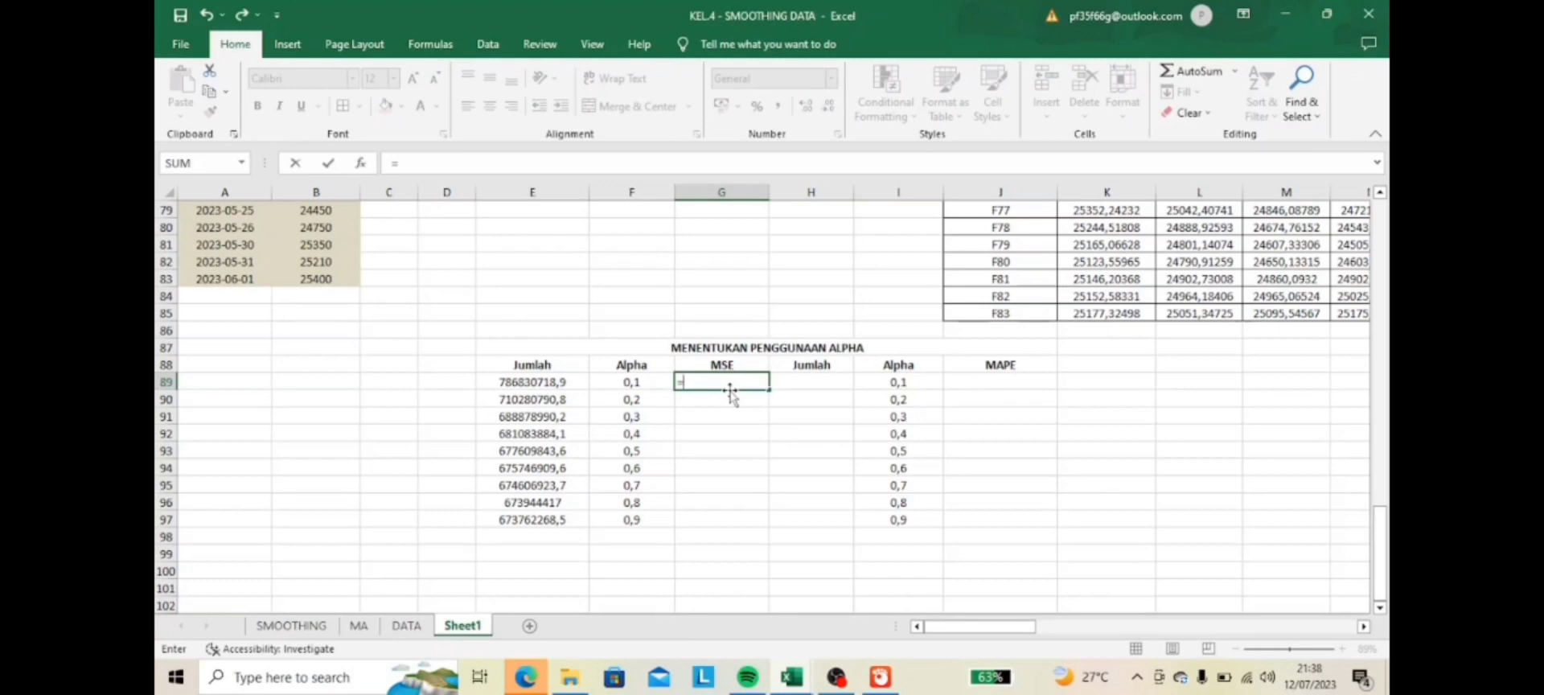
pyautogui.click(568, 385)
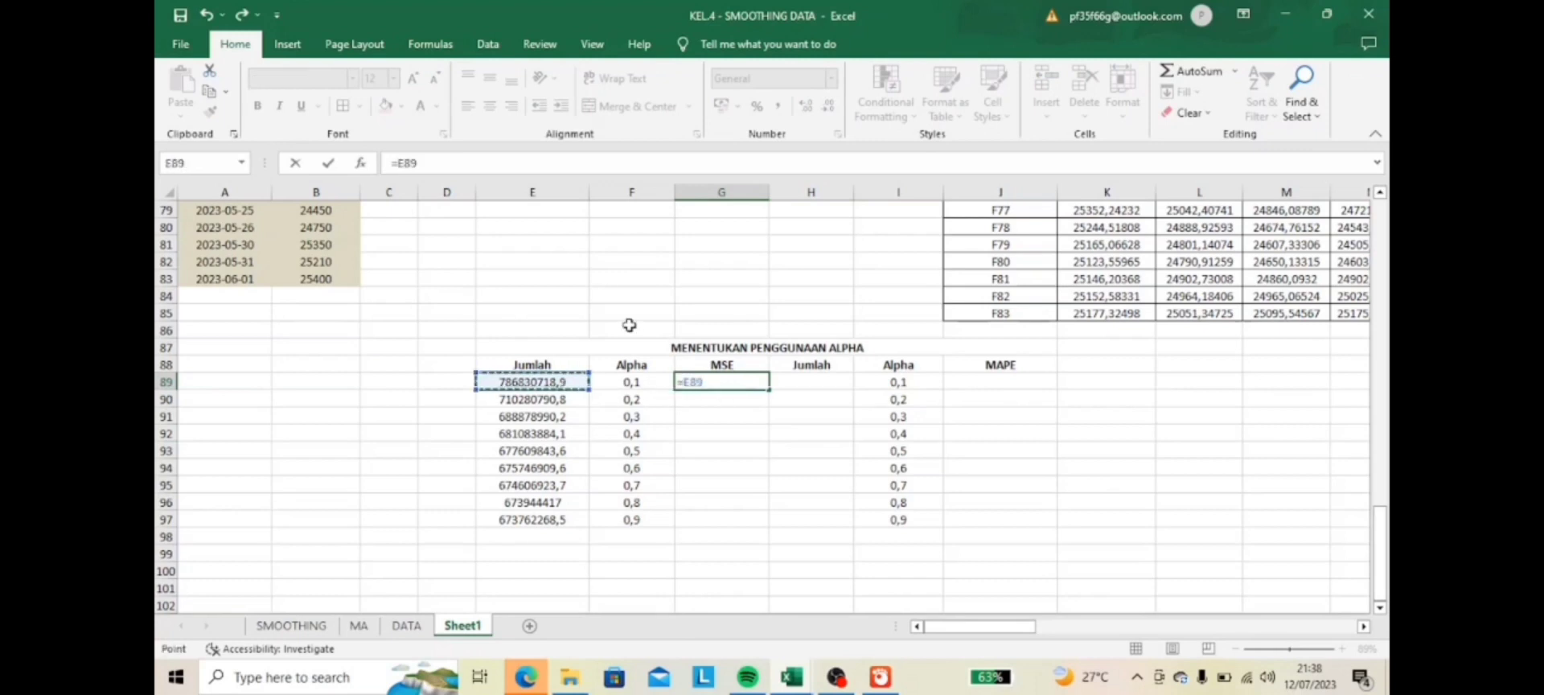
pyautogui.write('/')
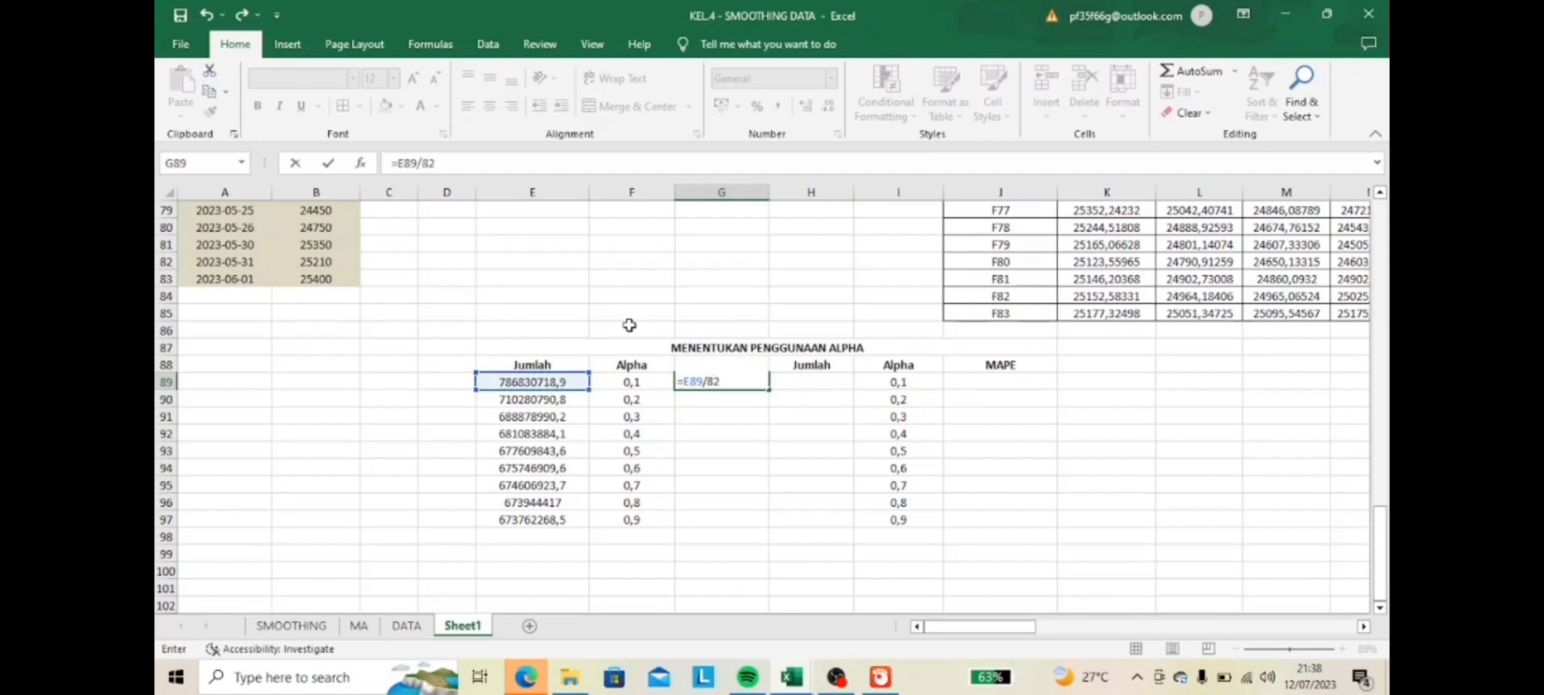
pyautogui.write('82')
pyautogui.press('Return')
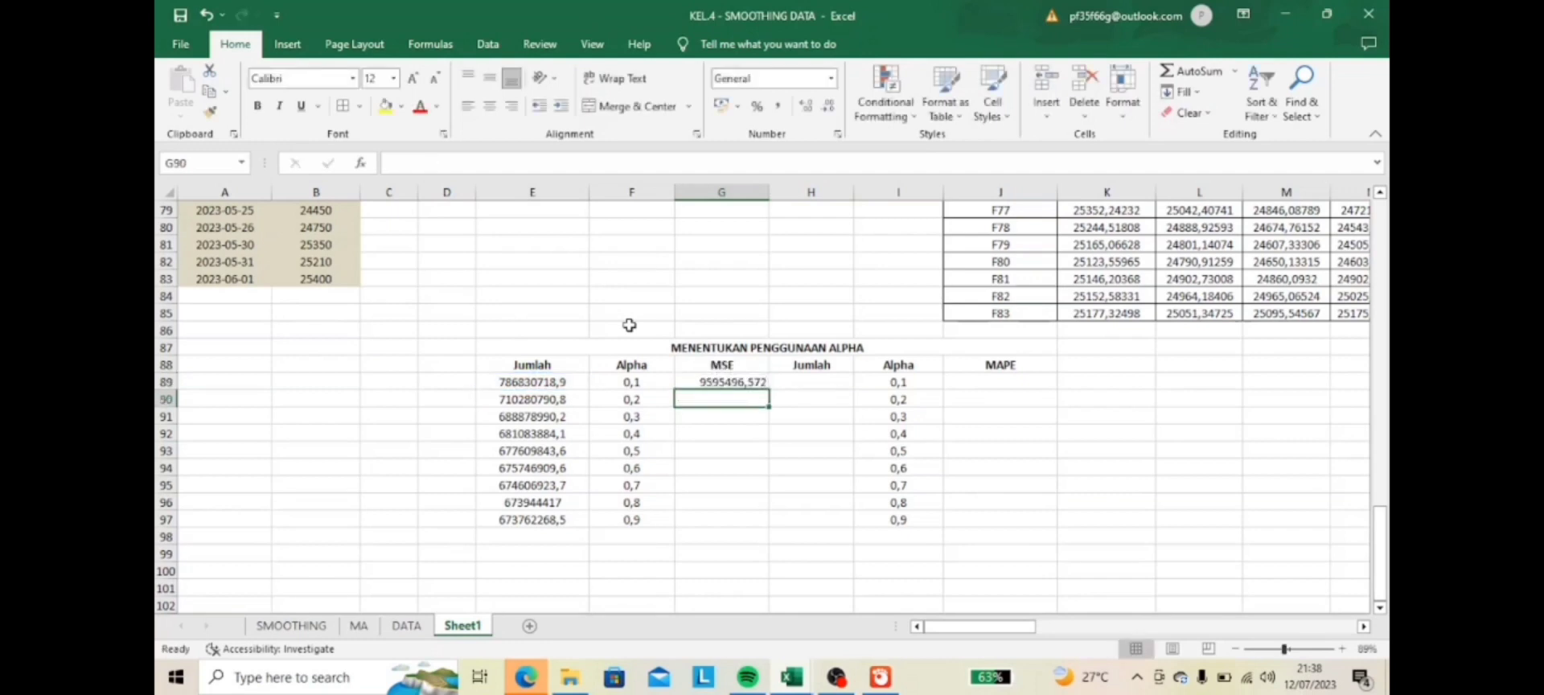
# - Fill the MSE formula down from G89 to G97, clear the surplus cell G98, and center the MSE values
pyautogui.click(703, 384)
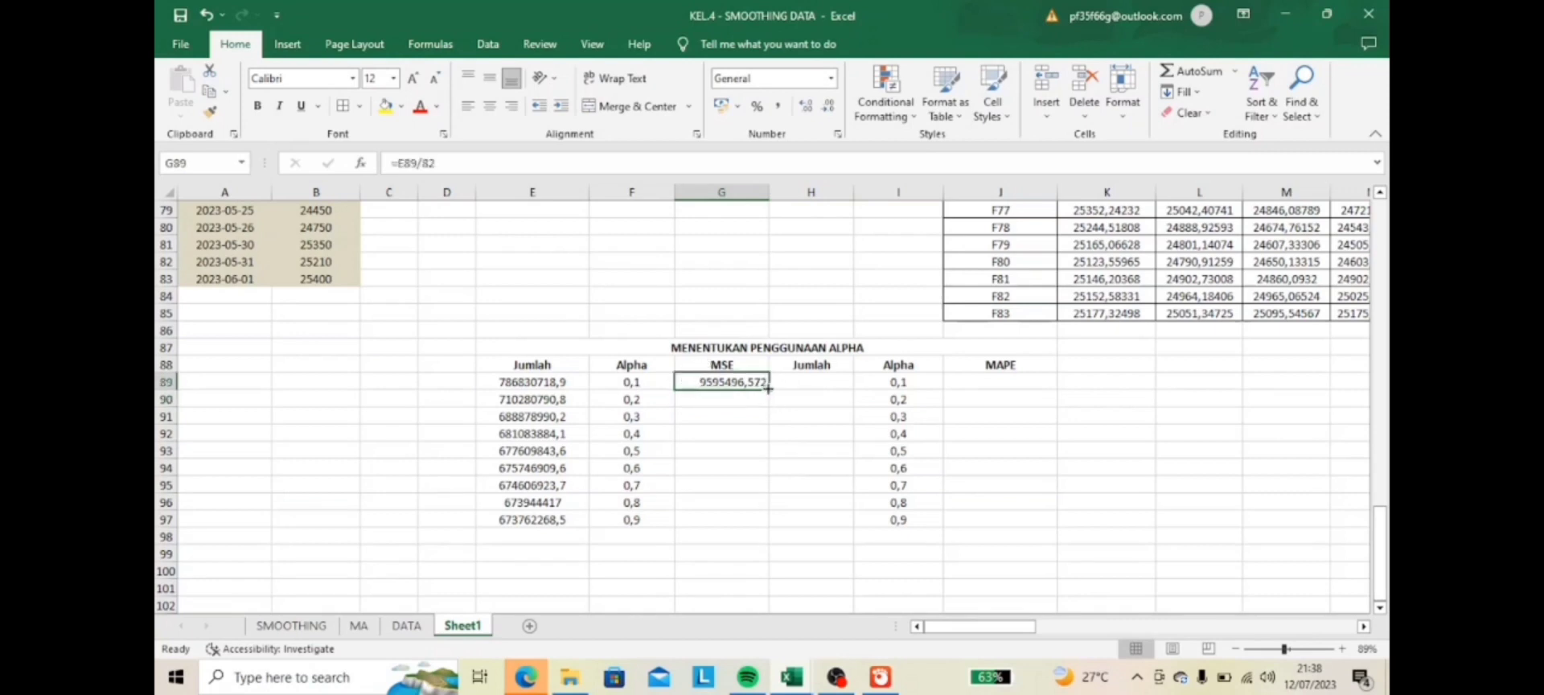
pyautogui.moveTo(768, 388); pyautogui.dragTo(748, 537)
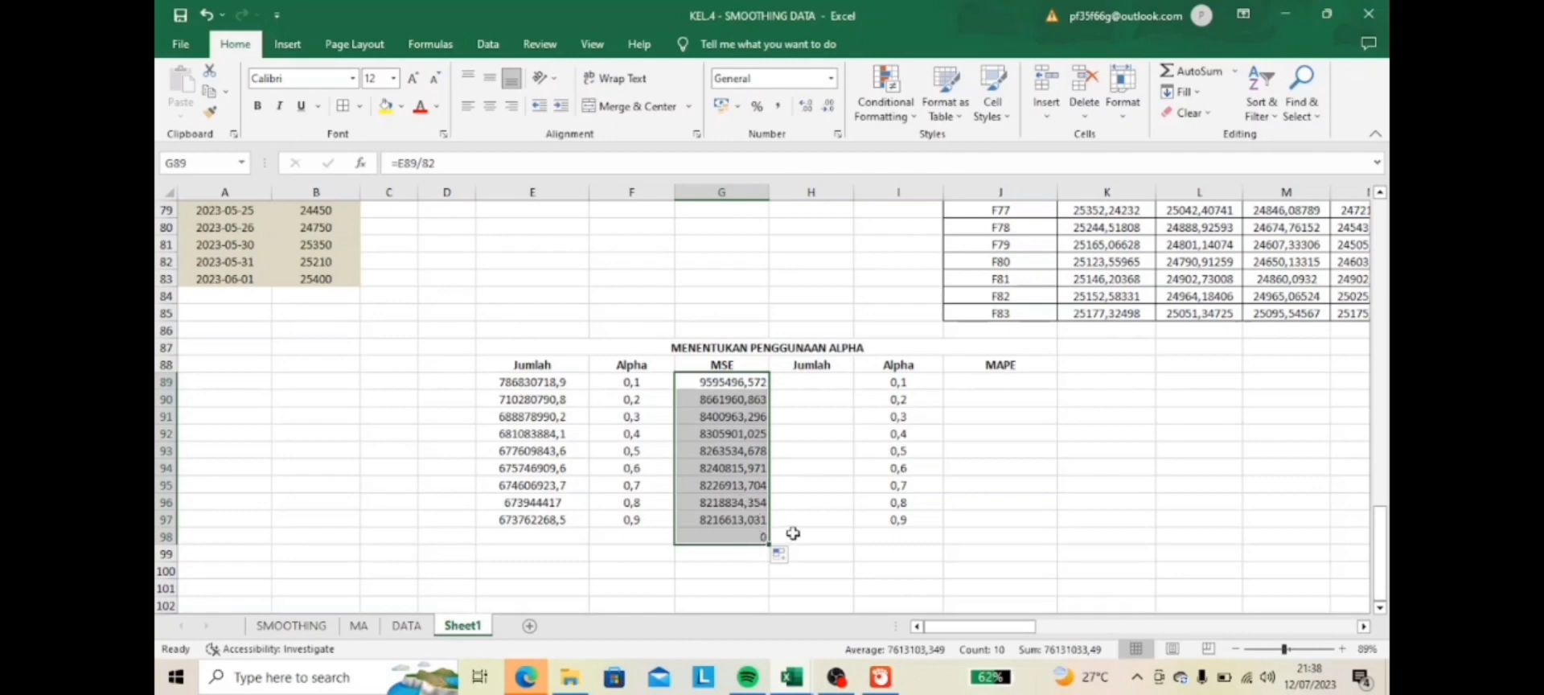
pyautogui.click(756, 536)
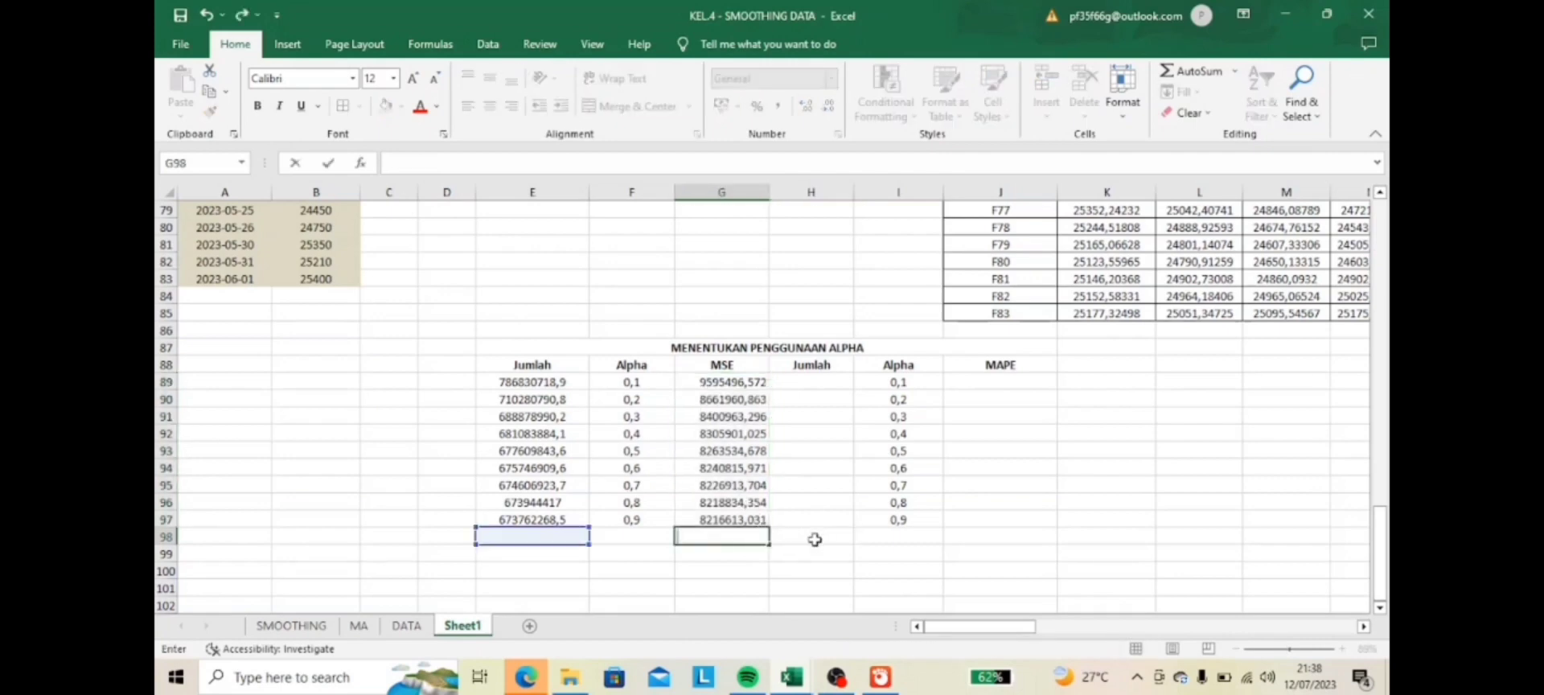
pyautogui.press('Escape')
pyautogui.moveTo(696, 380); pyautogui.dragTo(732, 510)
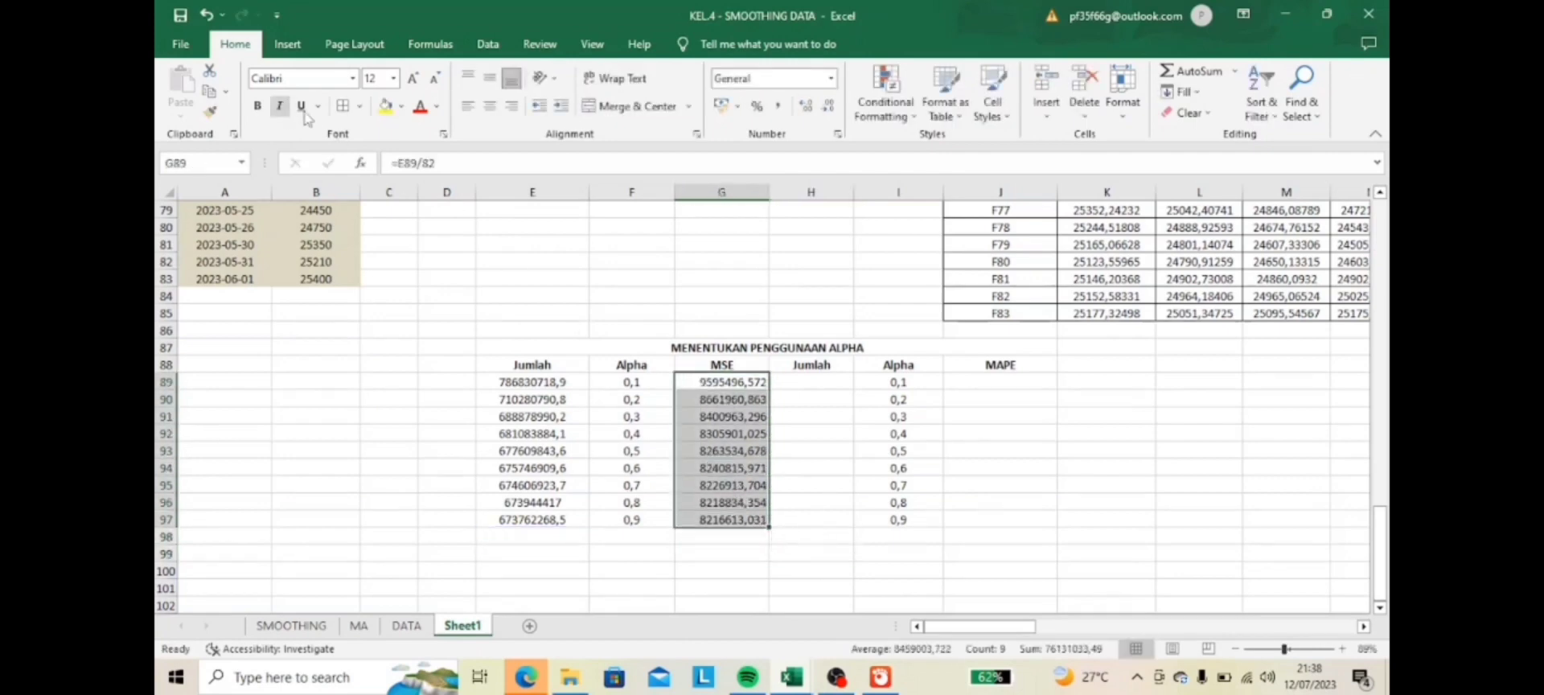
pyautogui.click(489, 105)
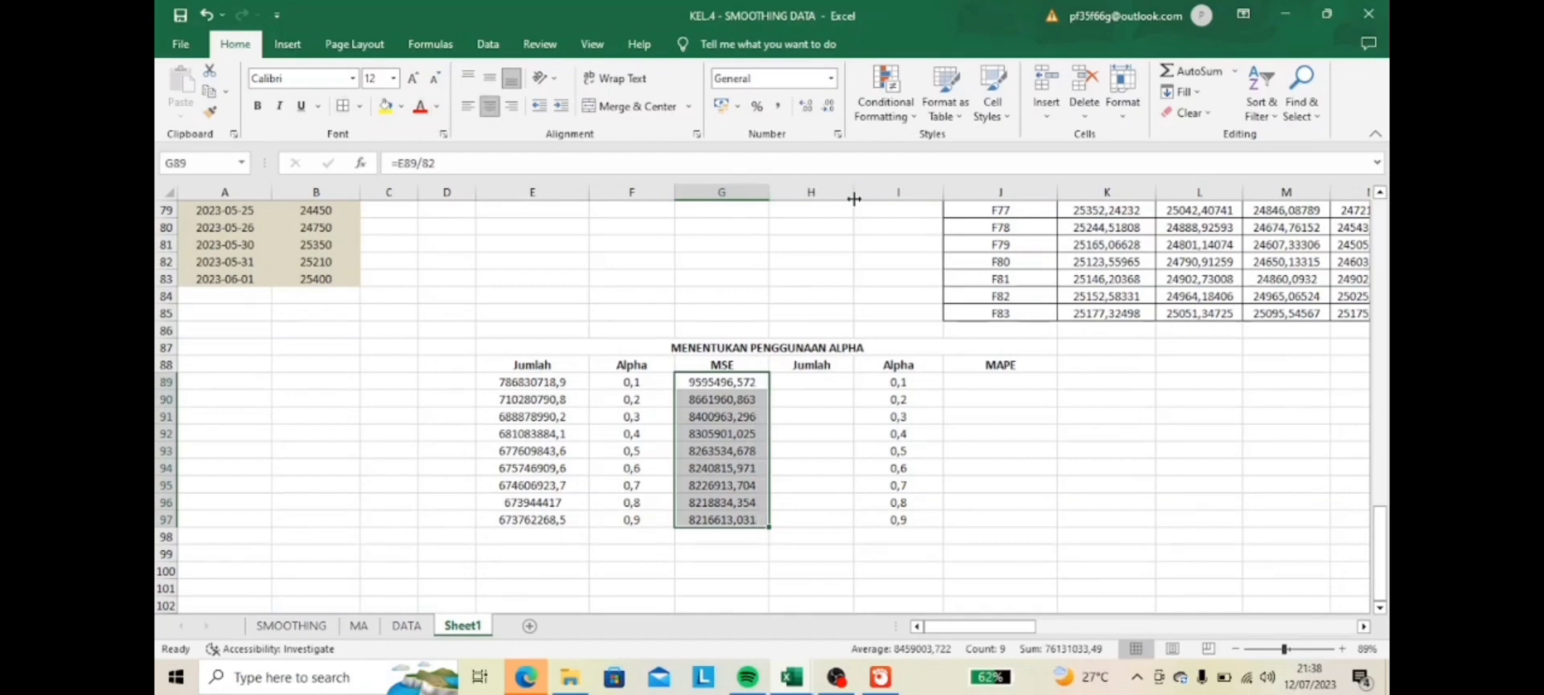
# - Widen column H slightly and sum the alpha 0,1 percentage errors in H89 with a SUM formula over AL3:AL85
pyautogui.moveTo(854, 199); pyautogui.dragTo(868, 200)
pyautogui.click(822, 380)
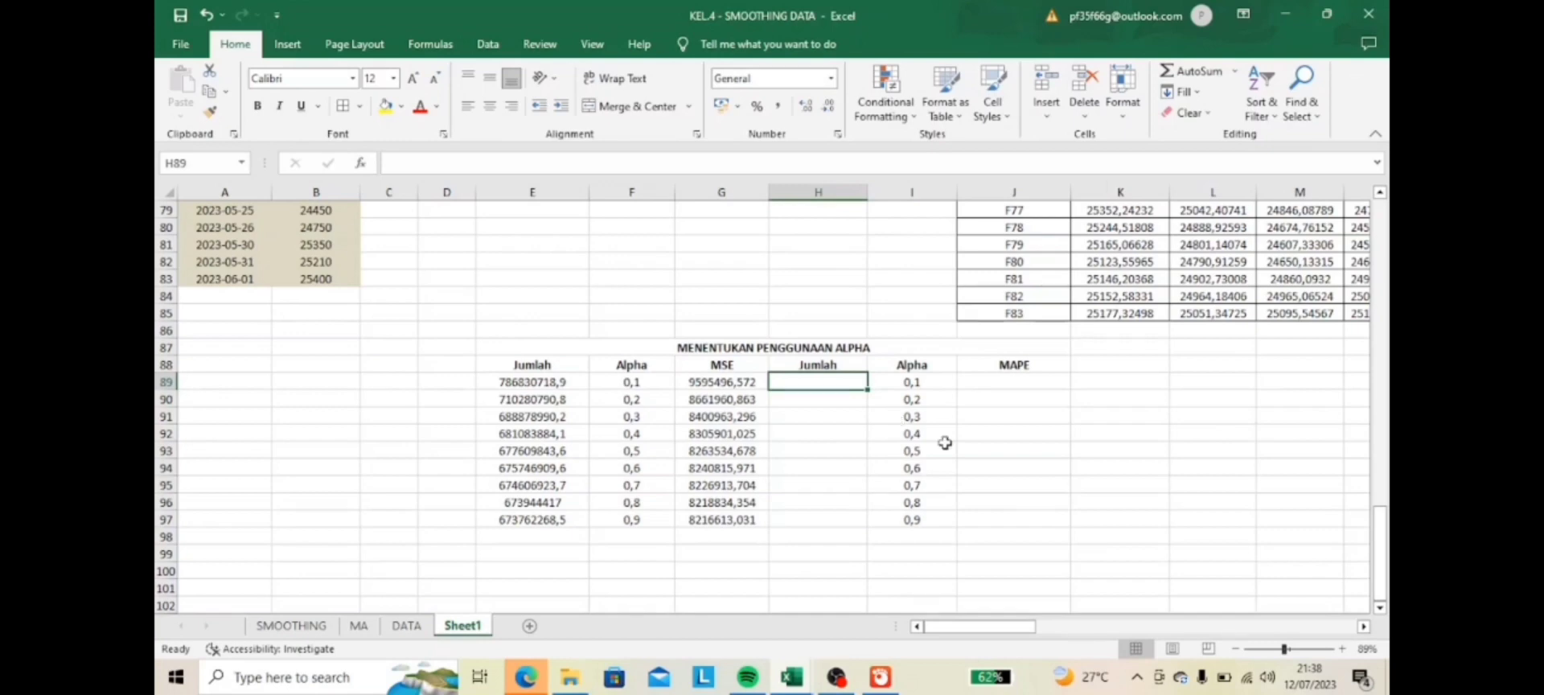
pyautogui.write('=')
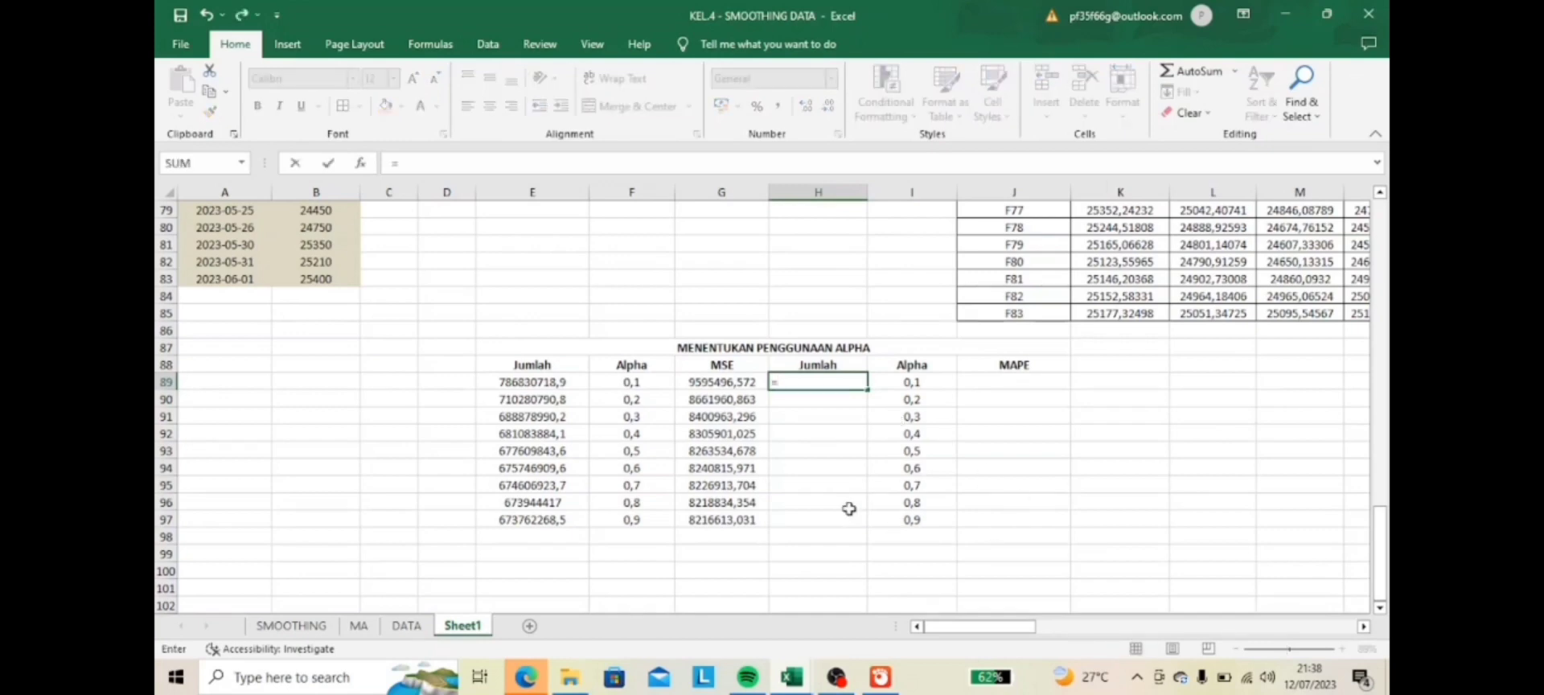
pyautogui.write('sum')
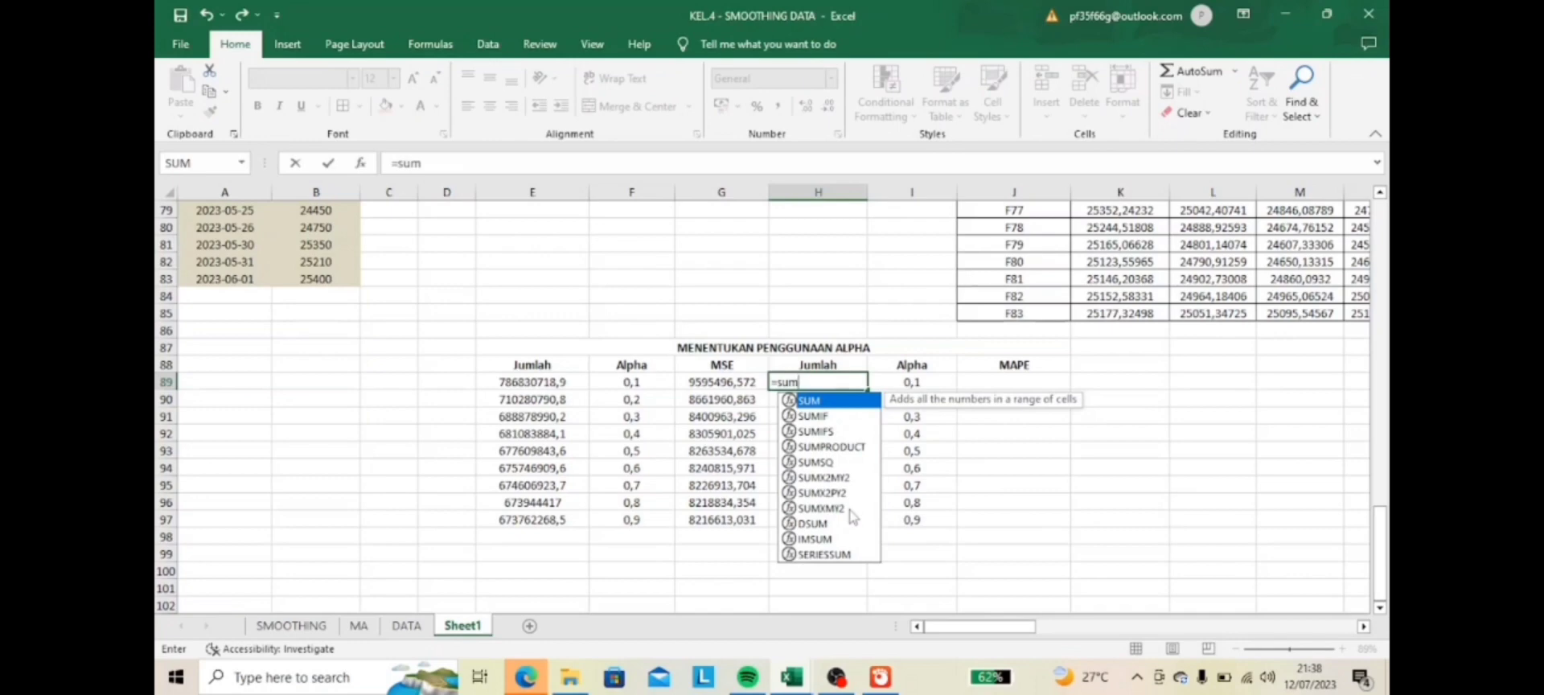
pyautogui.write('(')
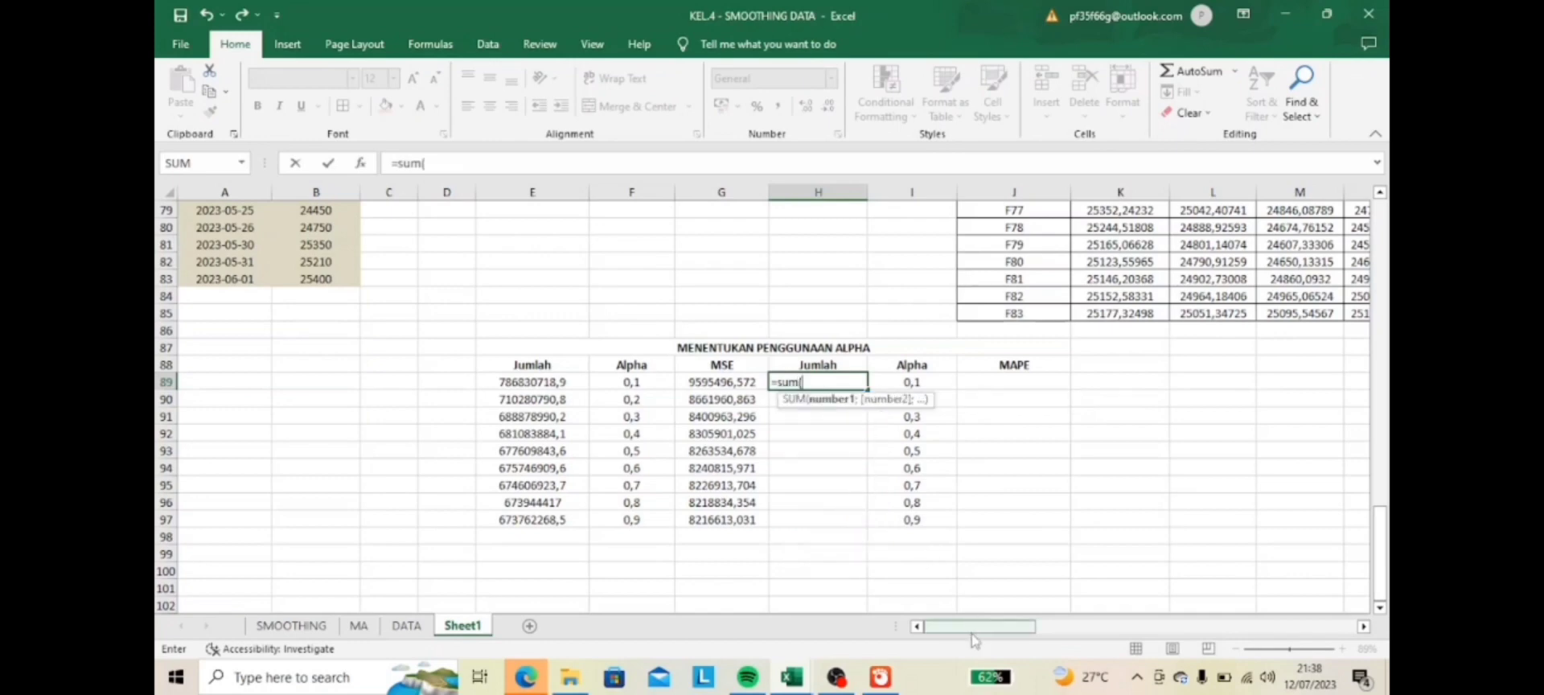
pyautogui.moveTo(979, 626); pyautogui.dragTo(1288, 636)
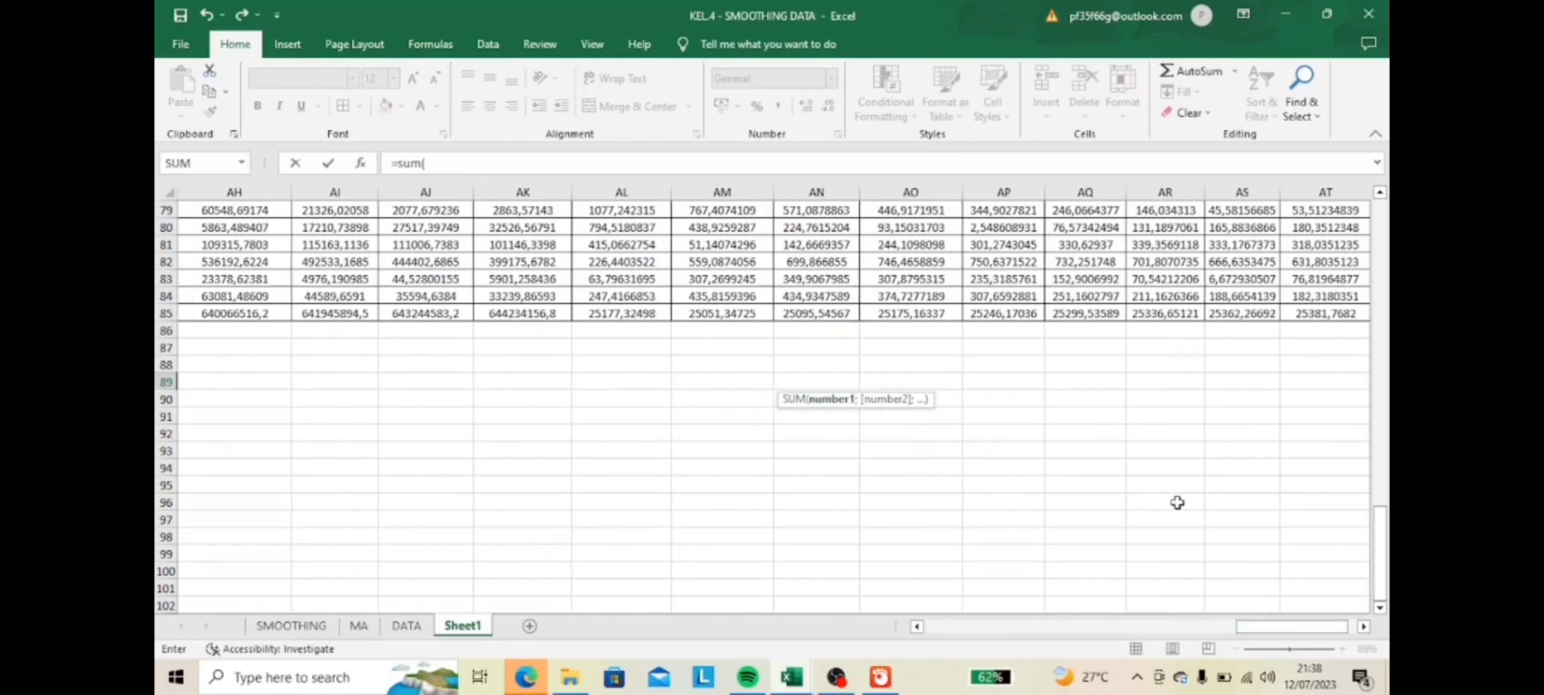
pyautogui.scroll(20, 1174, 503)
pyautogui.moveTo(622, 245); pyautogui.dragTo(626, 560)
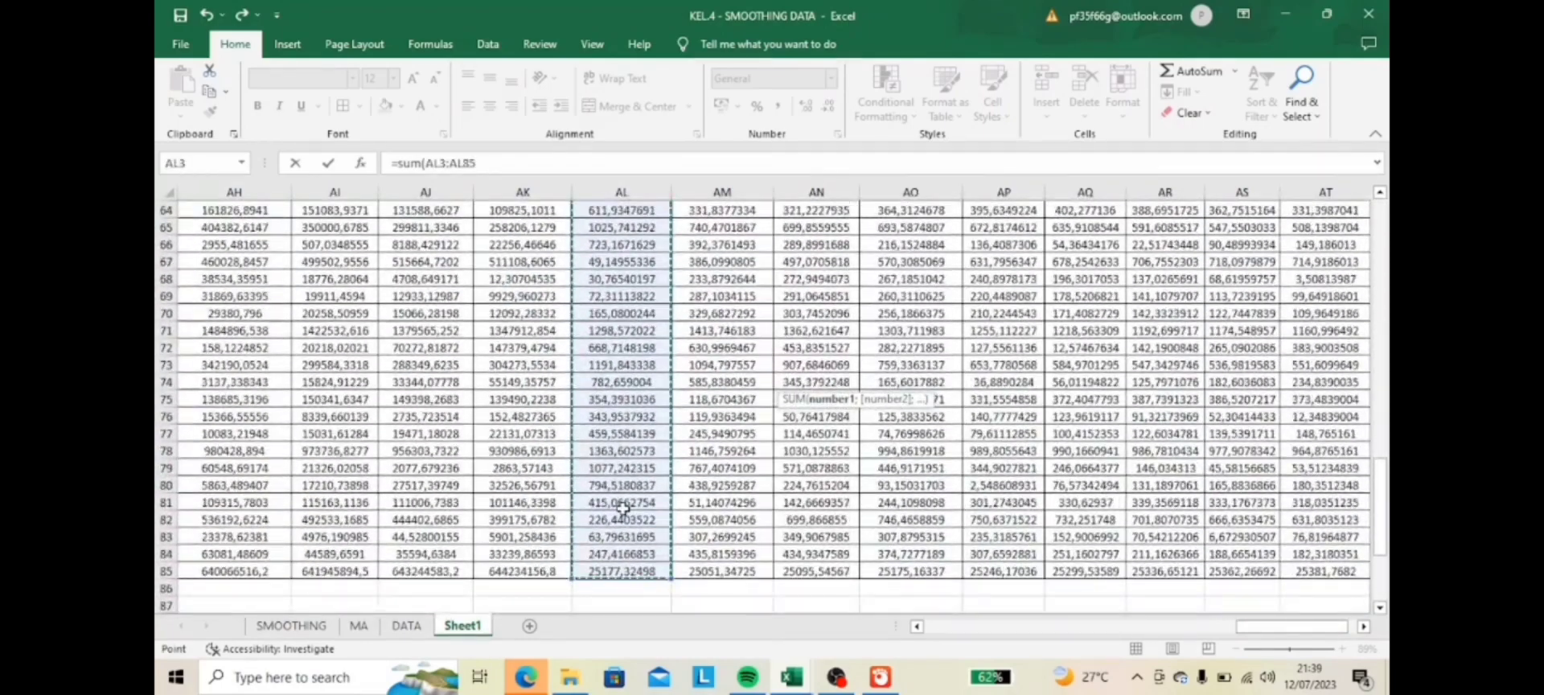
pyautogui.press('Return')
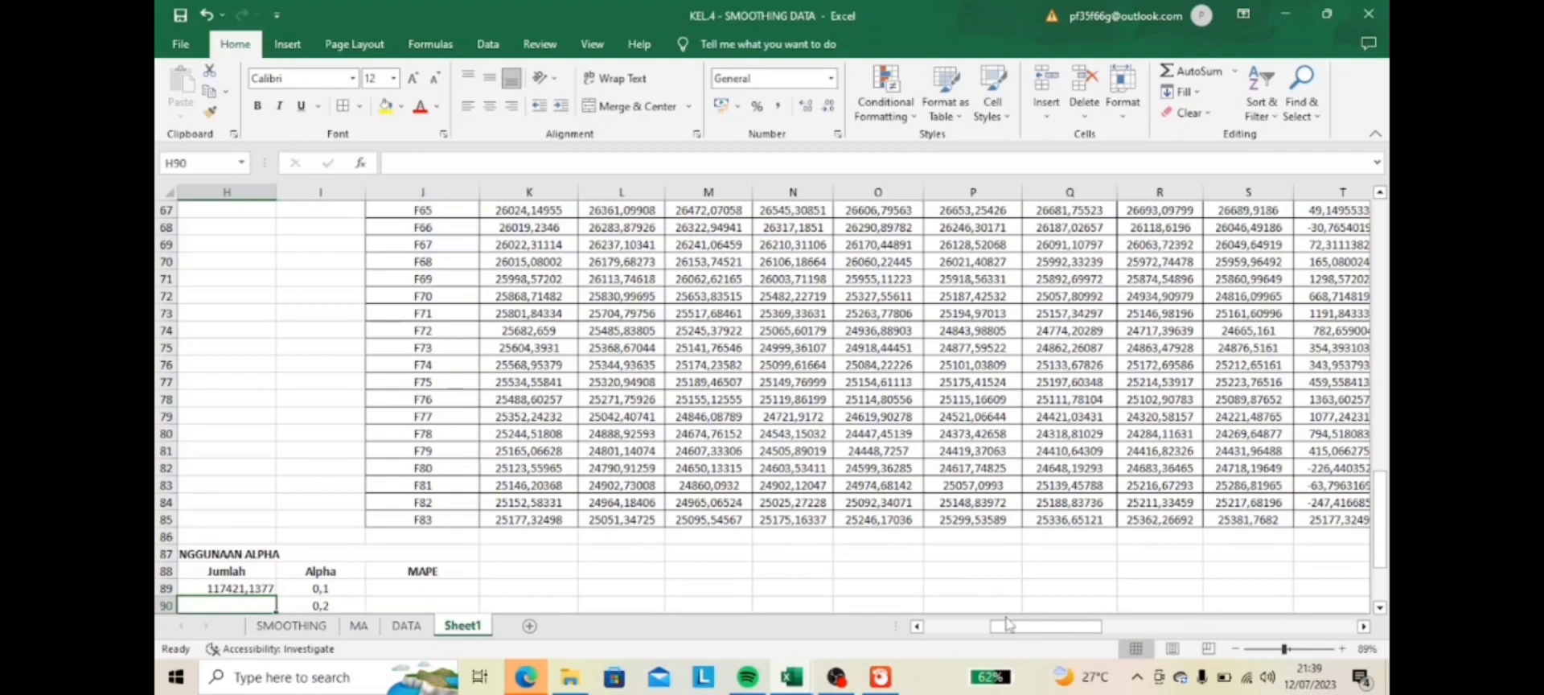
# - Copy the second Jumlah column's totals for alpha 0,2 to 0,9, E92:E99, from the SMOOTHING sheet
pyautogui.moveTo(1008, 624); pyautogui.dragTo(943, 624)
pyautogui.scroll(-4, 826, 465)
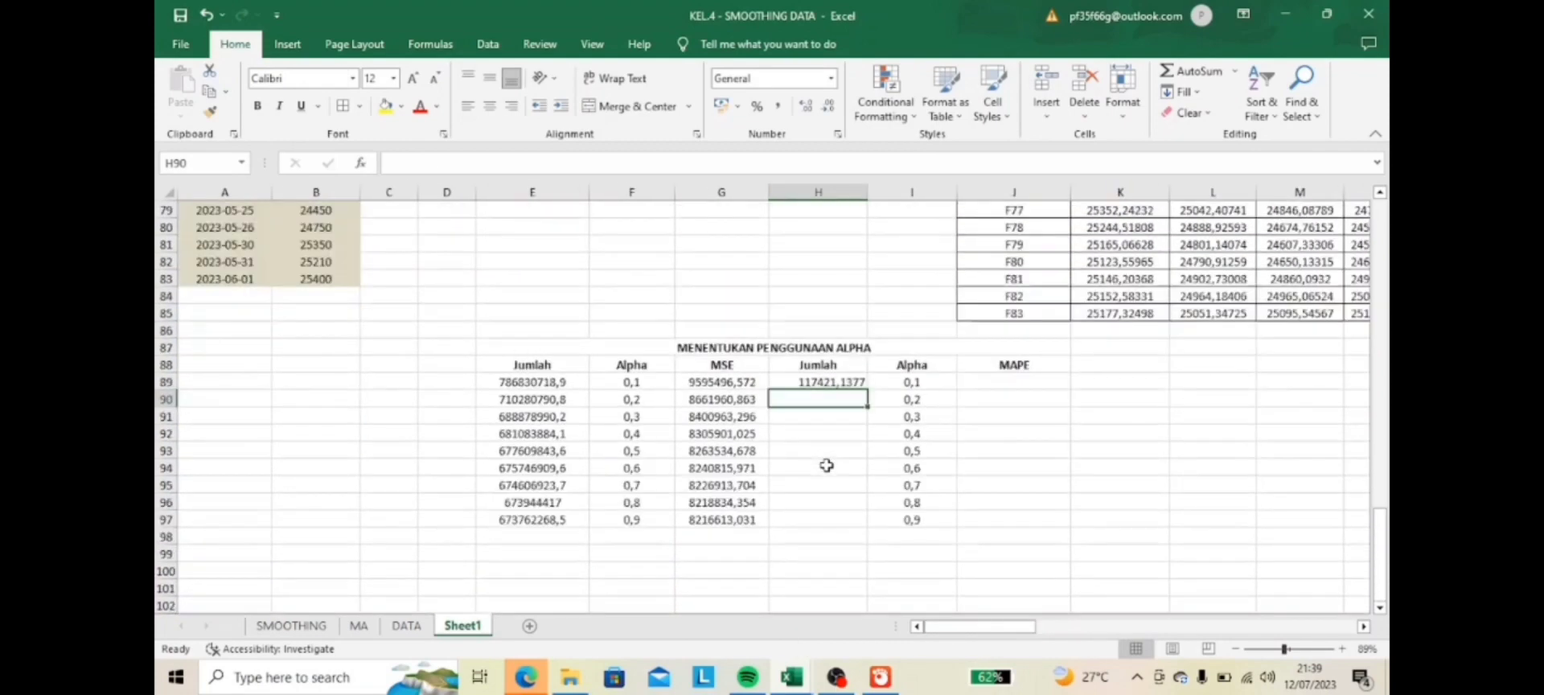
pyautogui.click(309, 625)
pyautogui.moveTo(675, 308); pyautogui.dragTo(734, 416)
pyautogui.rightClick(703, 333)
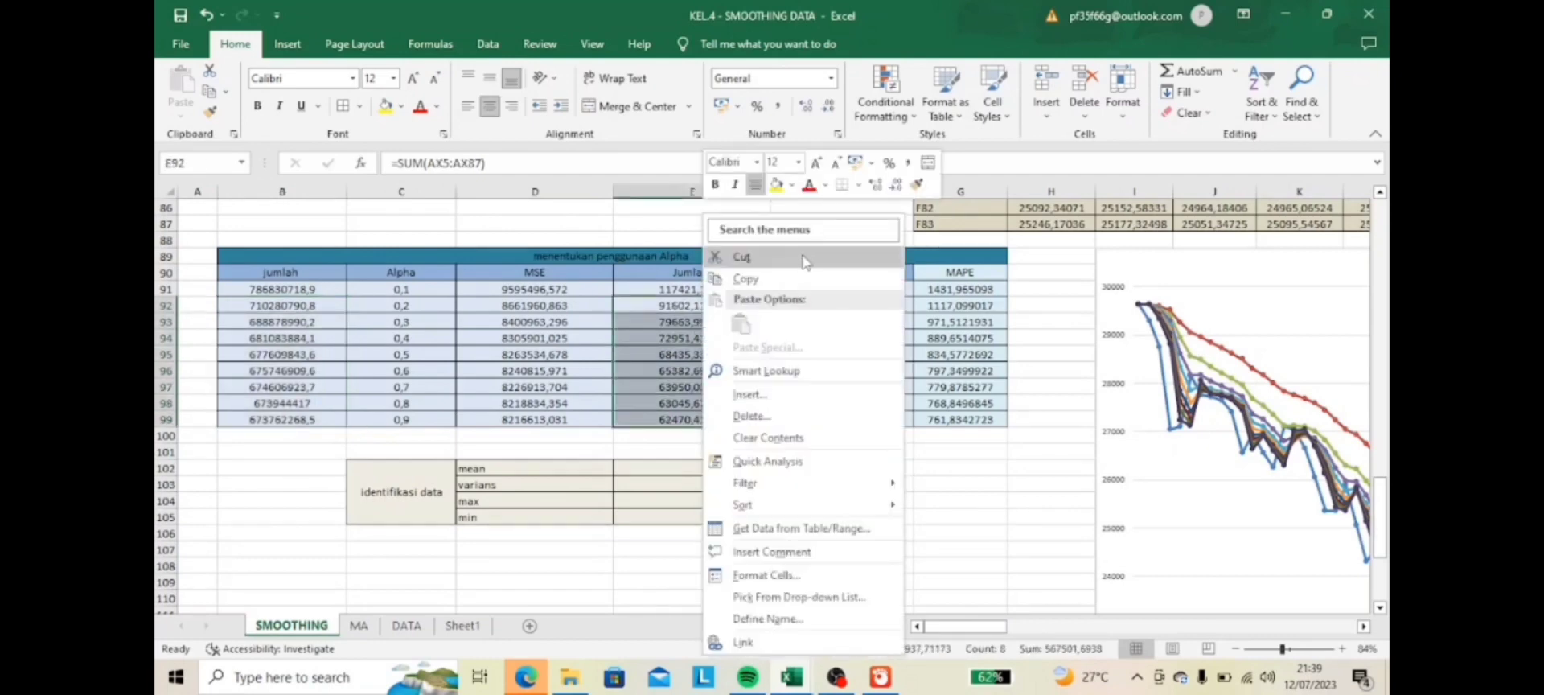
pyautogui.click(748, 278)
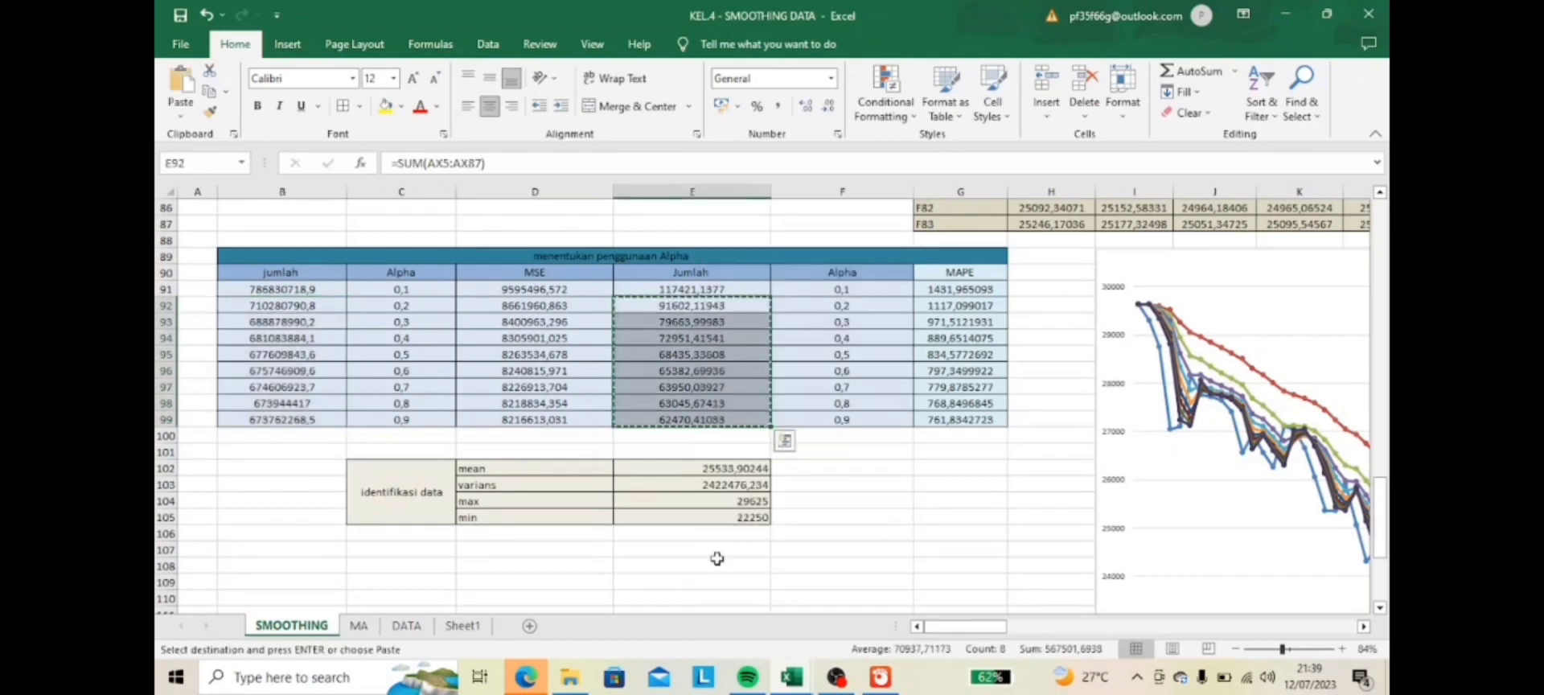
# - Paste the copied totals as values at H90 on Sheet1 and center the second Jumlah column H89:H97
pyautogui.click(462, 626)
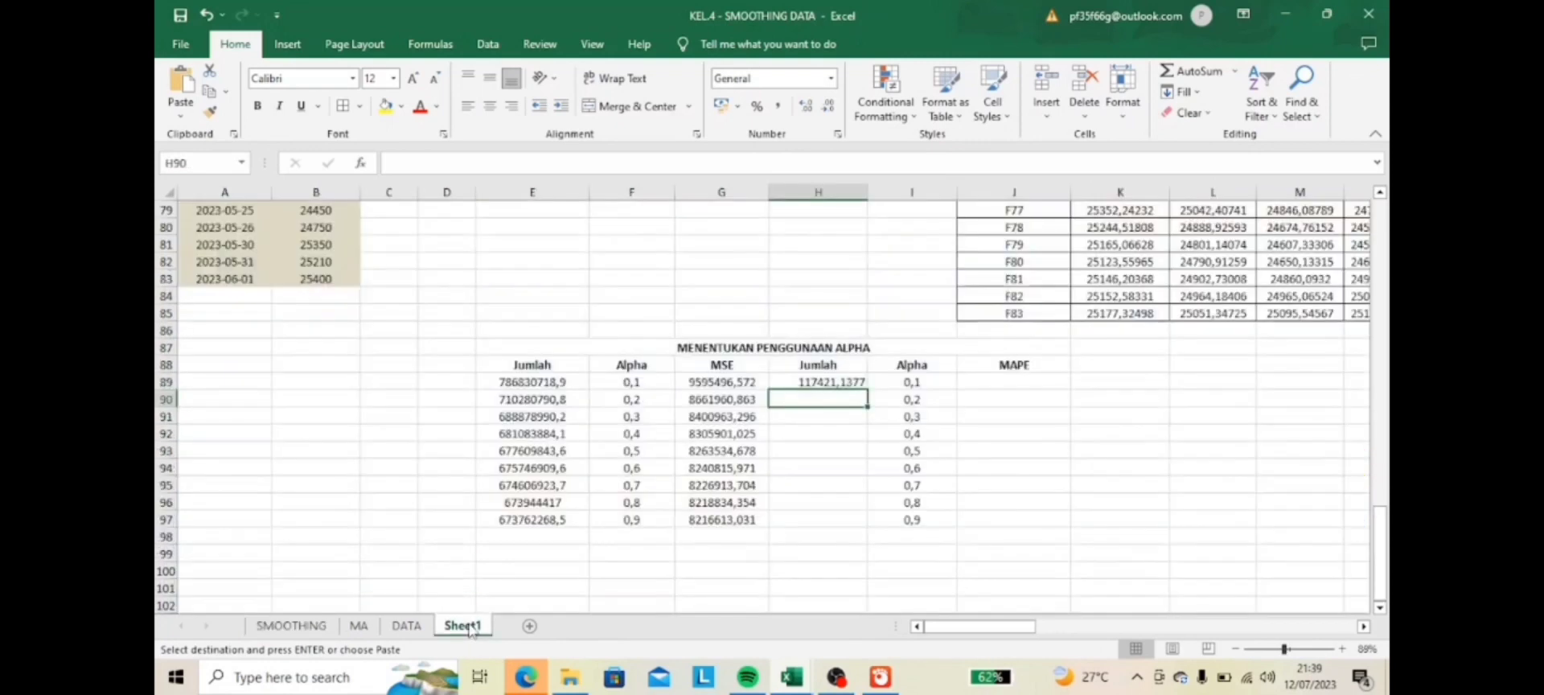
pyautogui.rightClick(825, 399)
pyautogui.click(917, 326)
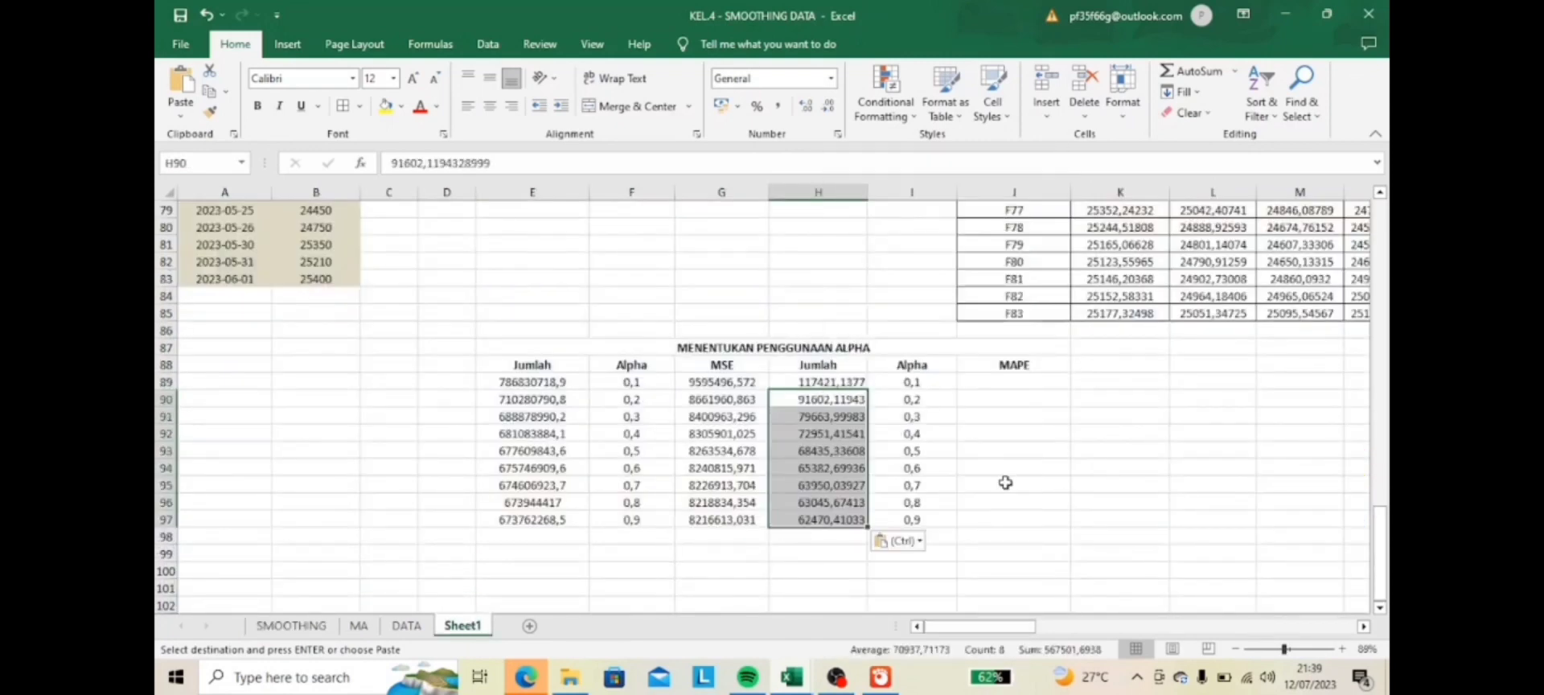
pyautogui.press('Escape')
pyautogui.press('Up')
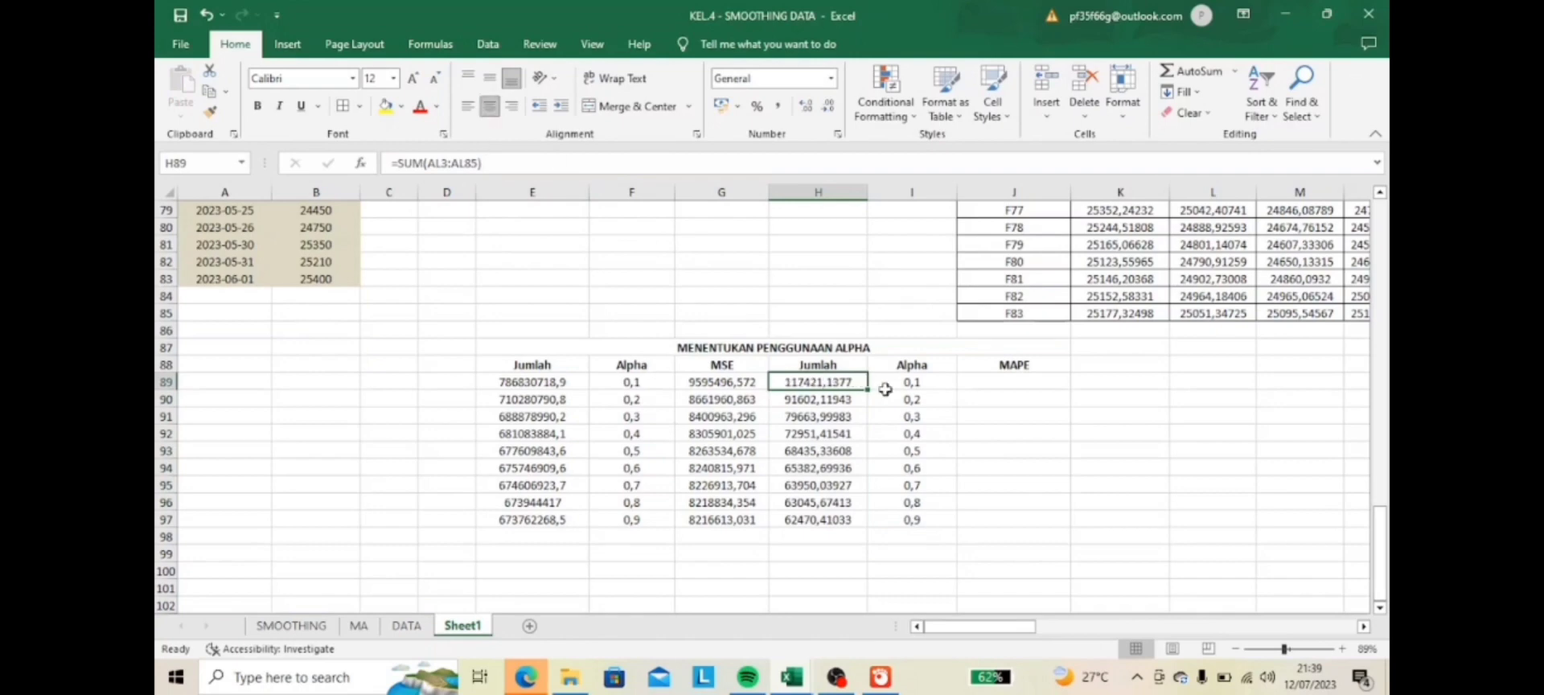
# - Calculate the MAPE for alpha 0,1 in J89 with the formula =H89/82
pyautogui.click(991, 384)
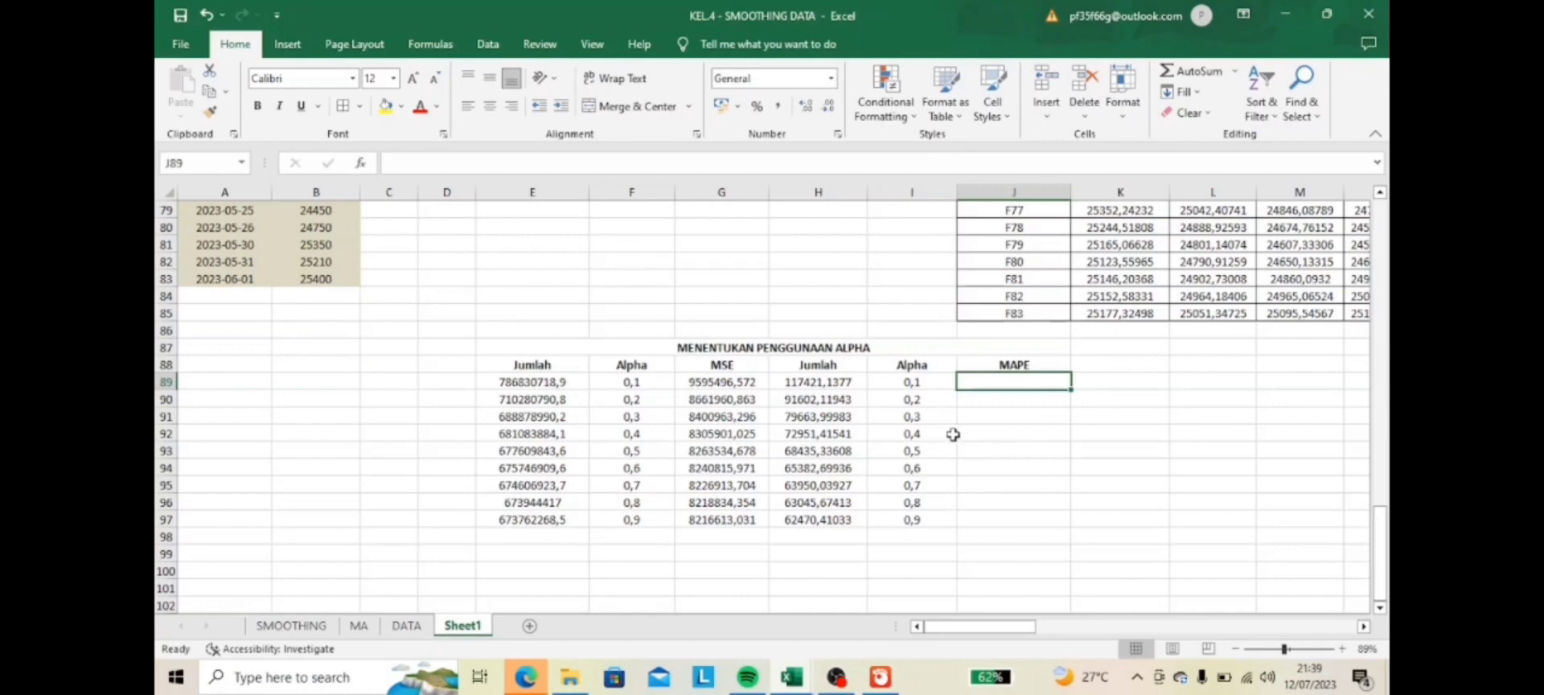
pyautogui.write('=')
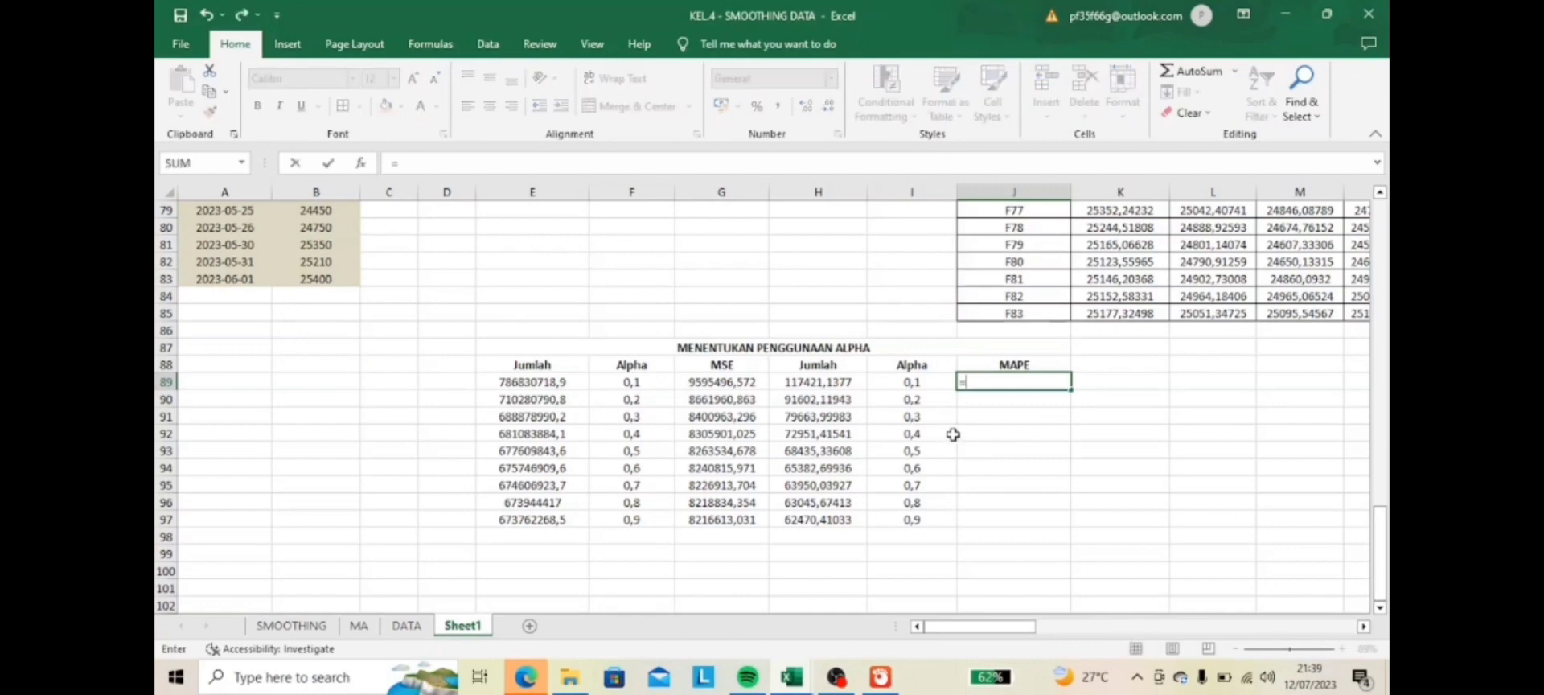
pyautogui.click(800, 382)
pyautogui.write('/82')
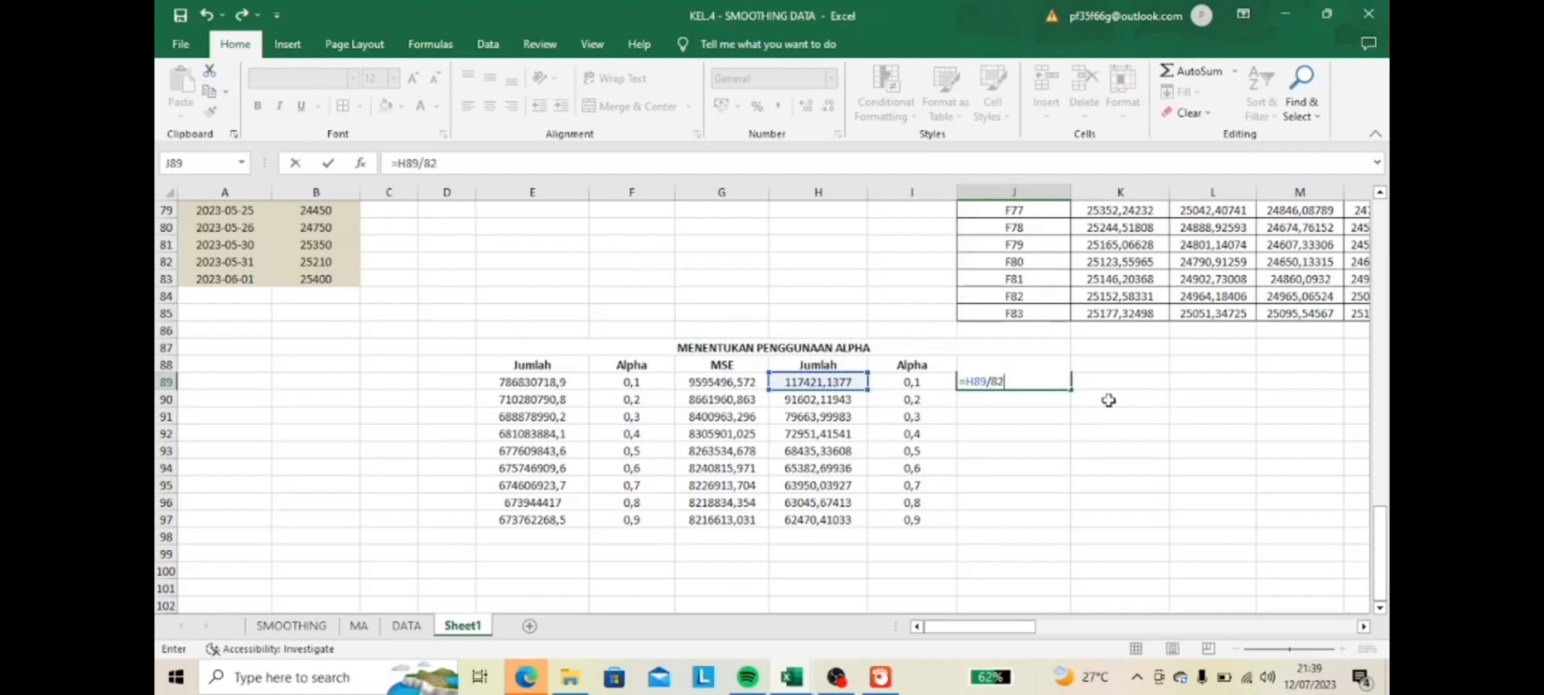
pyautogui.press('Return')
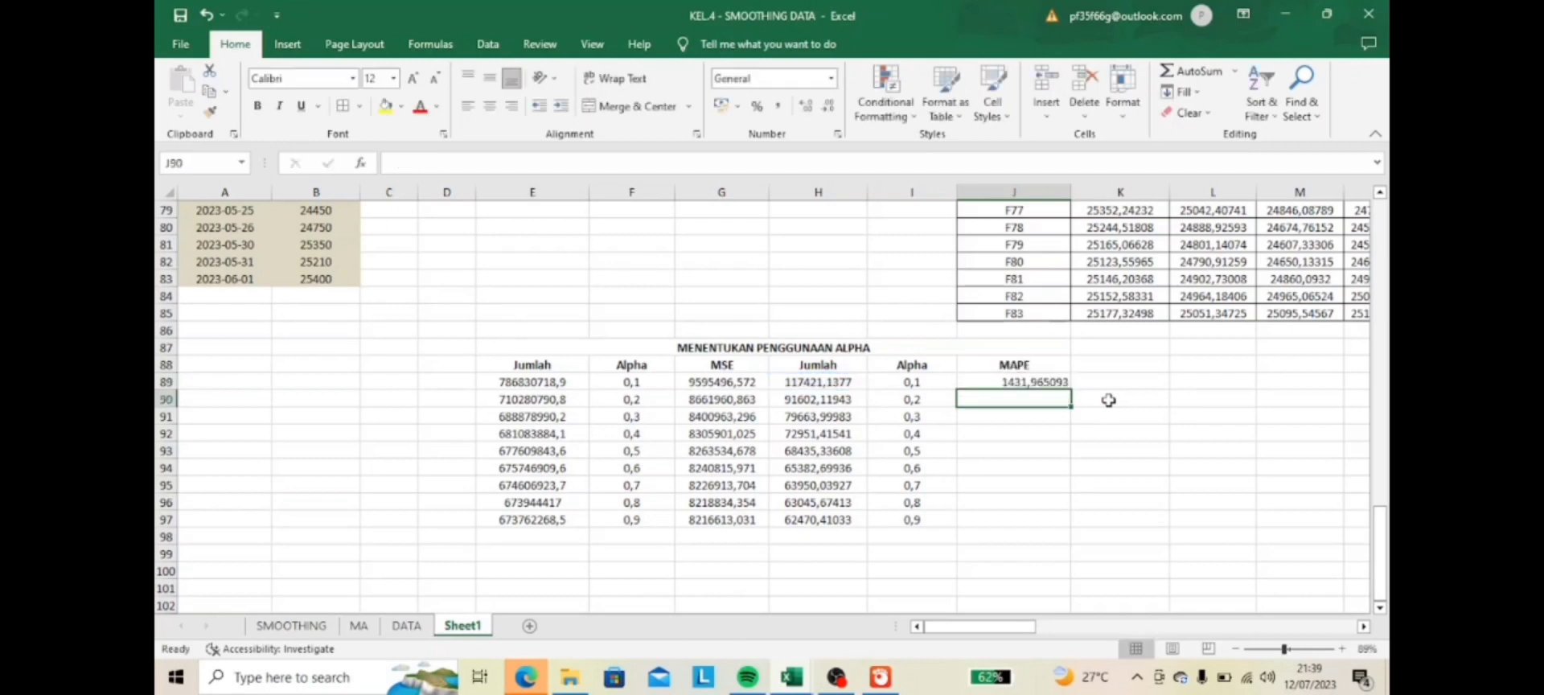
# - Fill the MAPE formula down from J89 to J97 and center the MAPE values
pyautogui.click(988, 380)
pyautogui.moveTo(1071, 390); pyautogui.dragTo(1061, 526)
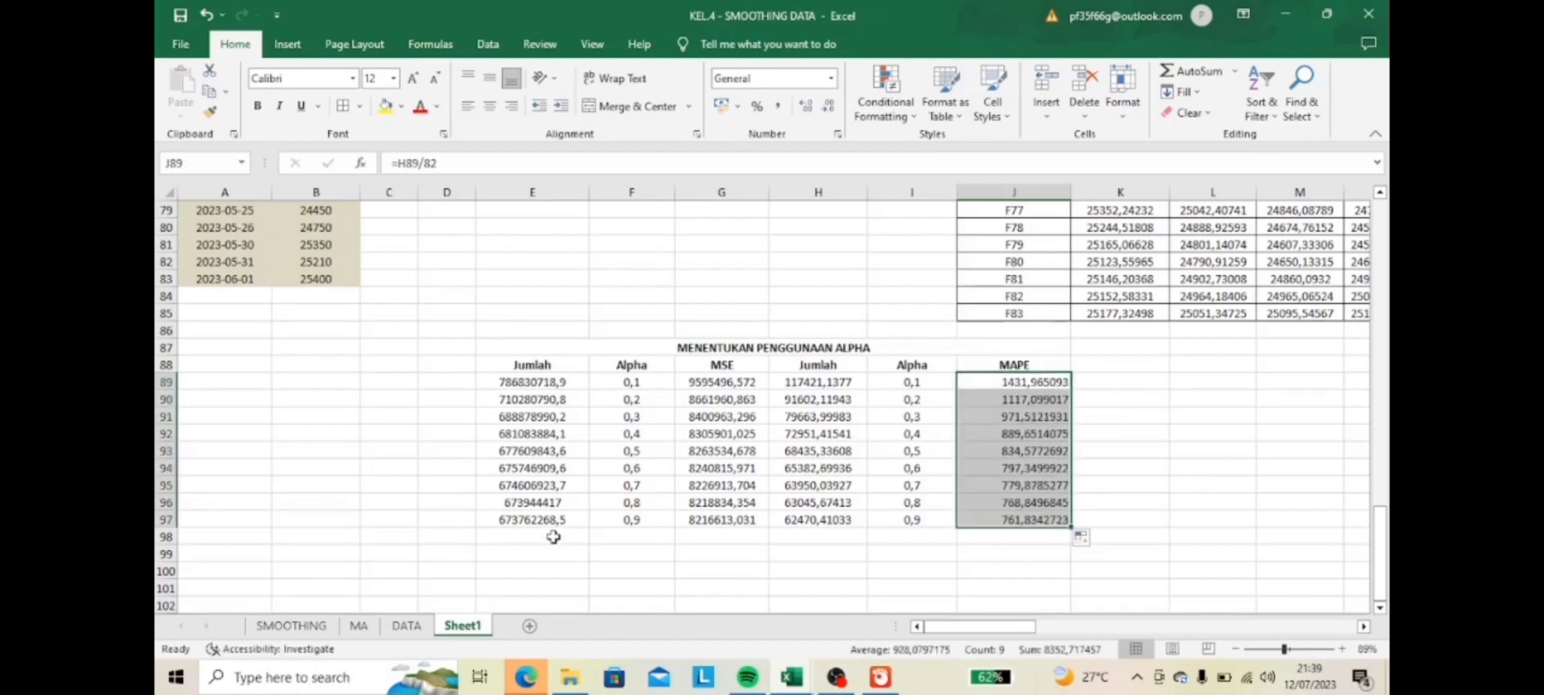
pyautogui.click(487, 111)
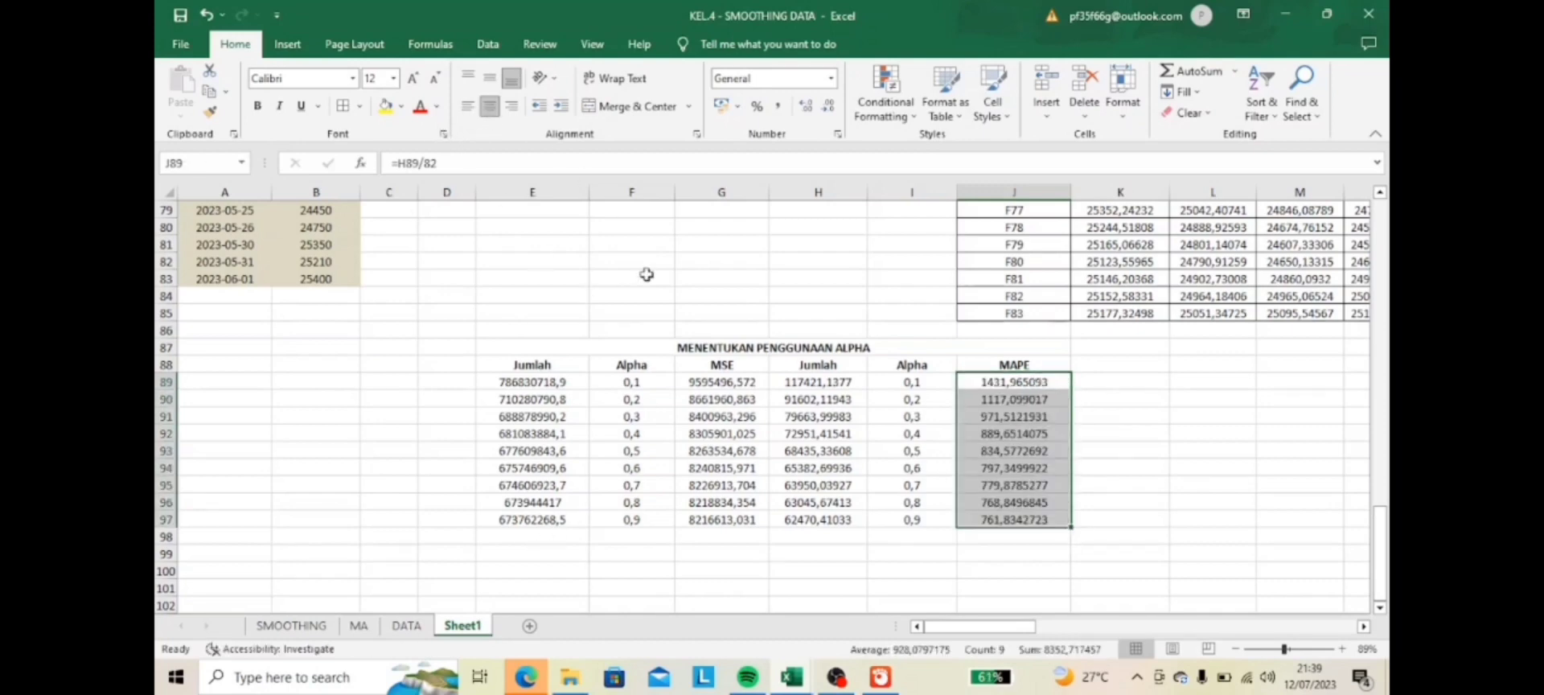
# - Check the alpha comparison table on Sheet1 against the finished one on the SMOOTHING sheet
pyautogui.click(291, 625)
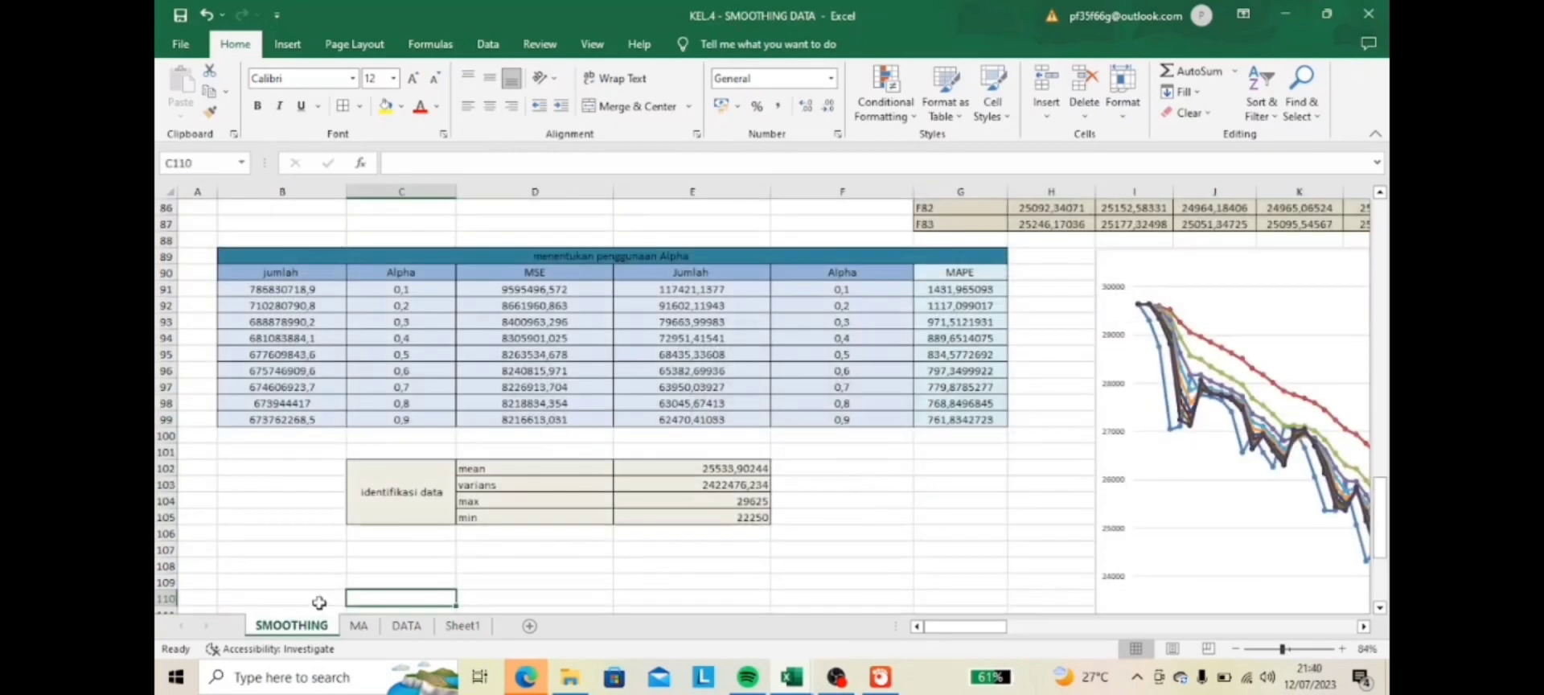
pyautogui.click(461, 631)
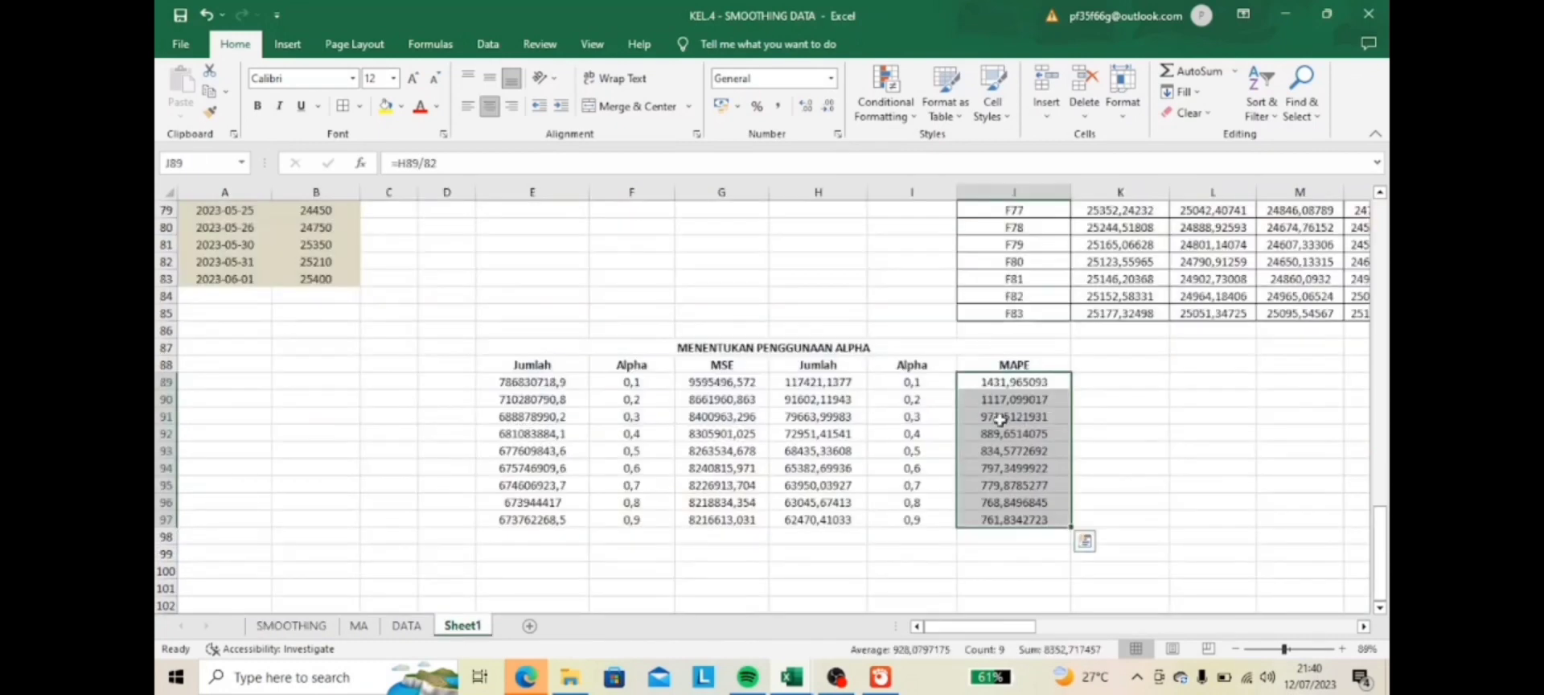
pyautogui.moveTo(581, 346); pyautogui.dragTo(868, 523)
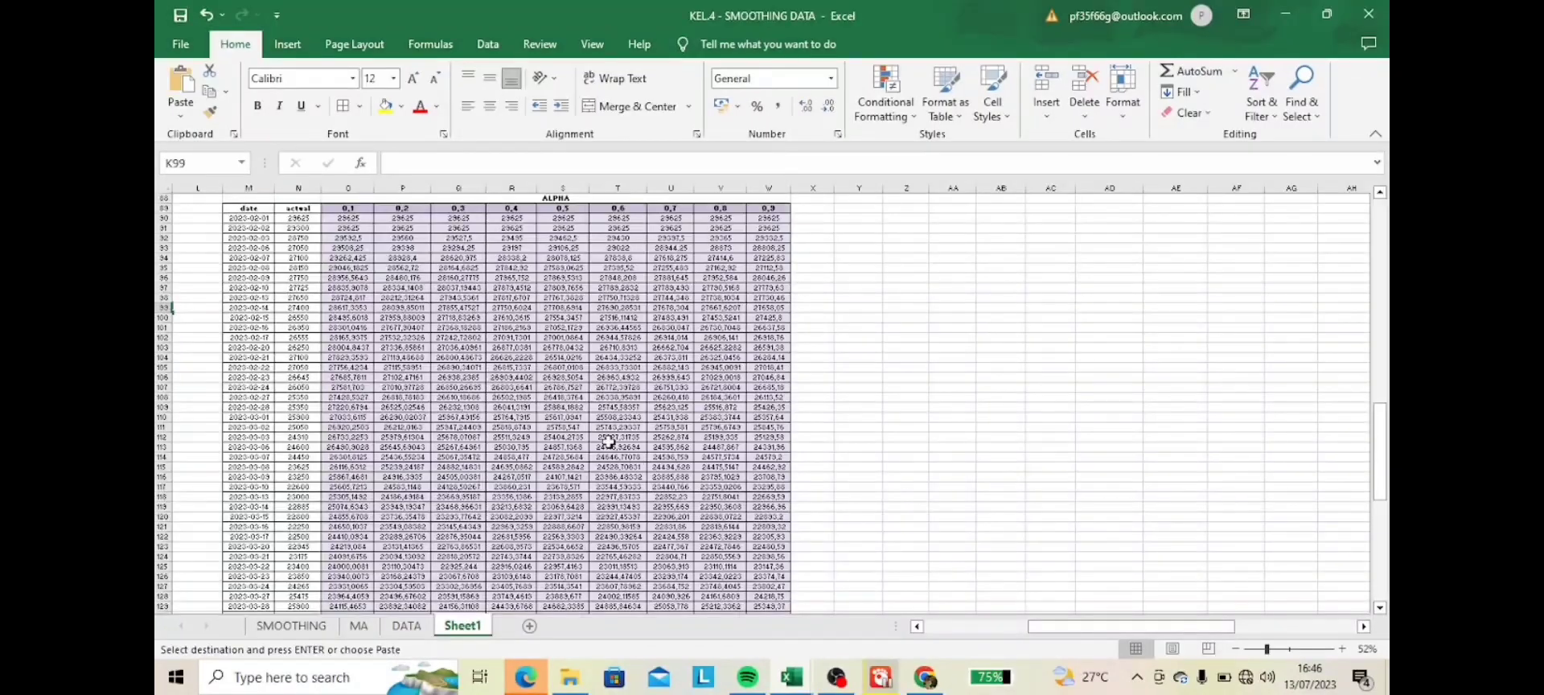
# - Insert a 2-D line chart with markers from the actual and alpha forecast values in N90:W172 on Sheet1
pyautogui.scroll(1, 563, 402)
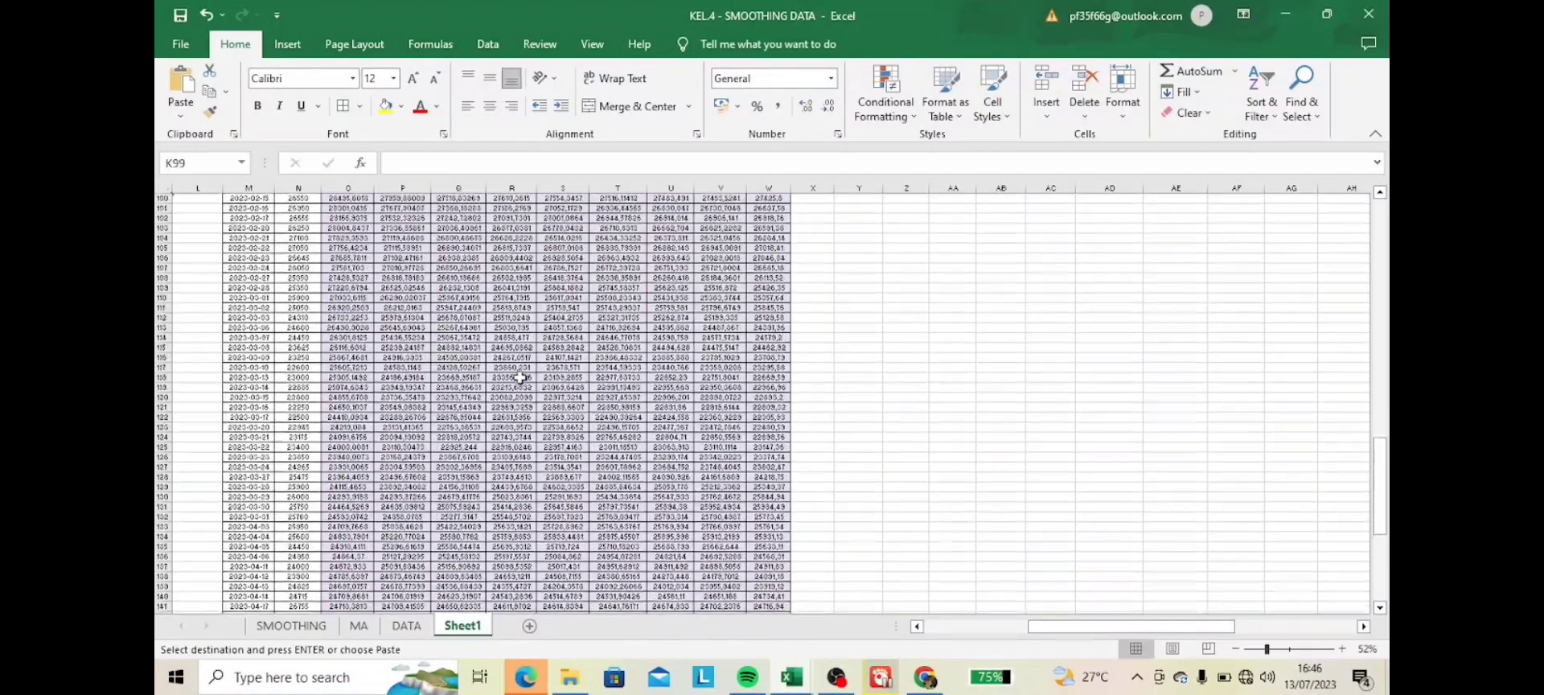
pyautogui.scroll(1, 524, 366)
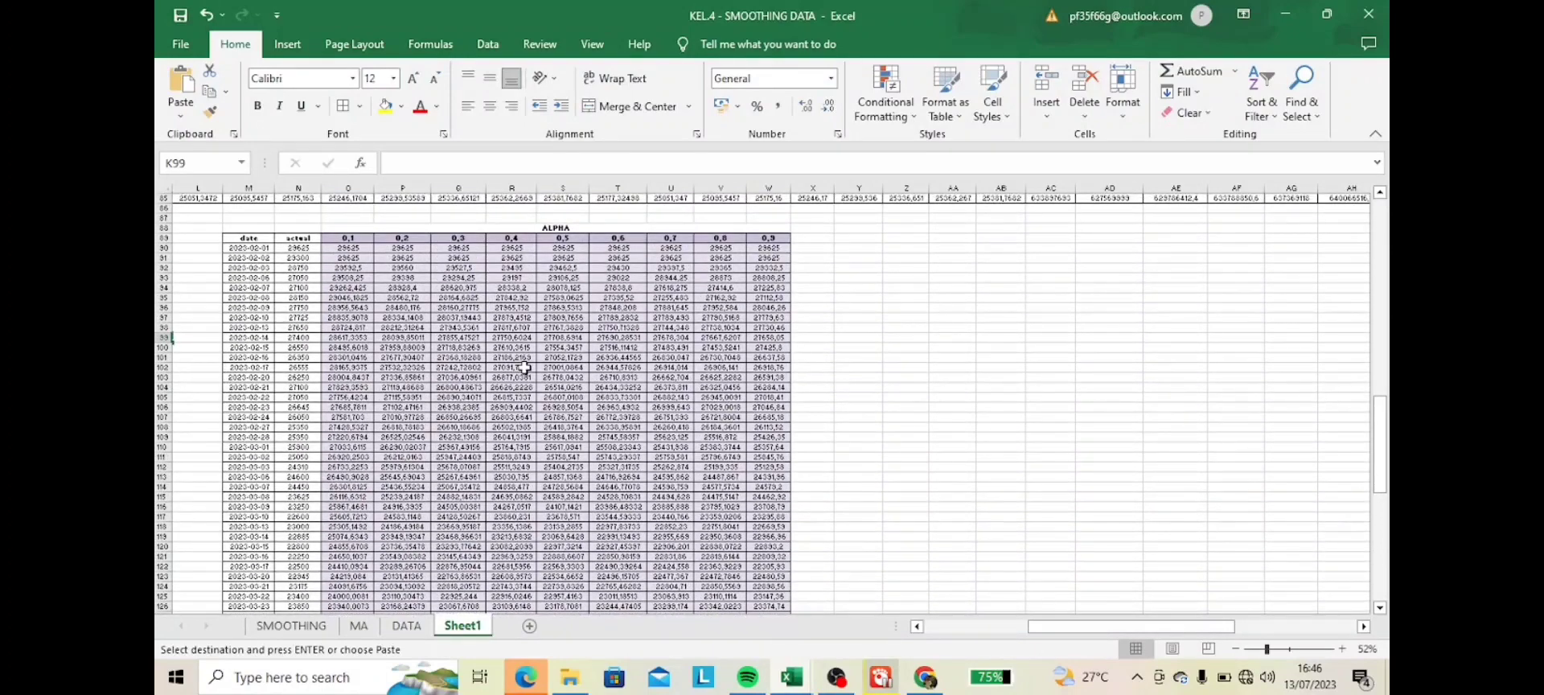
pyautogui.scroll(-1, 524, 367)
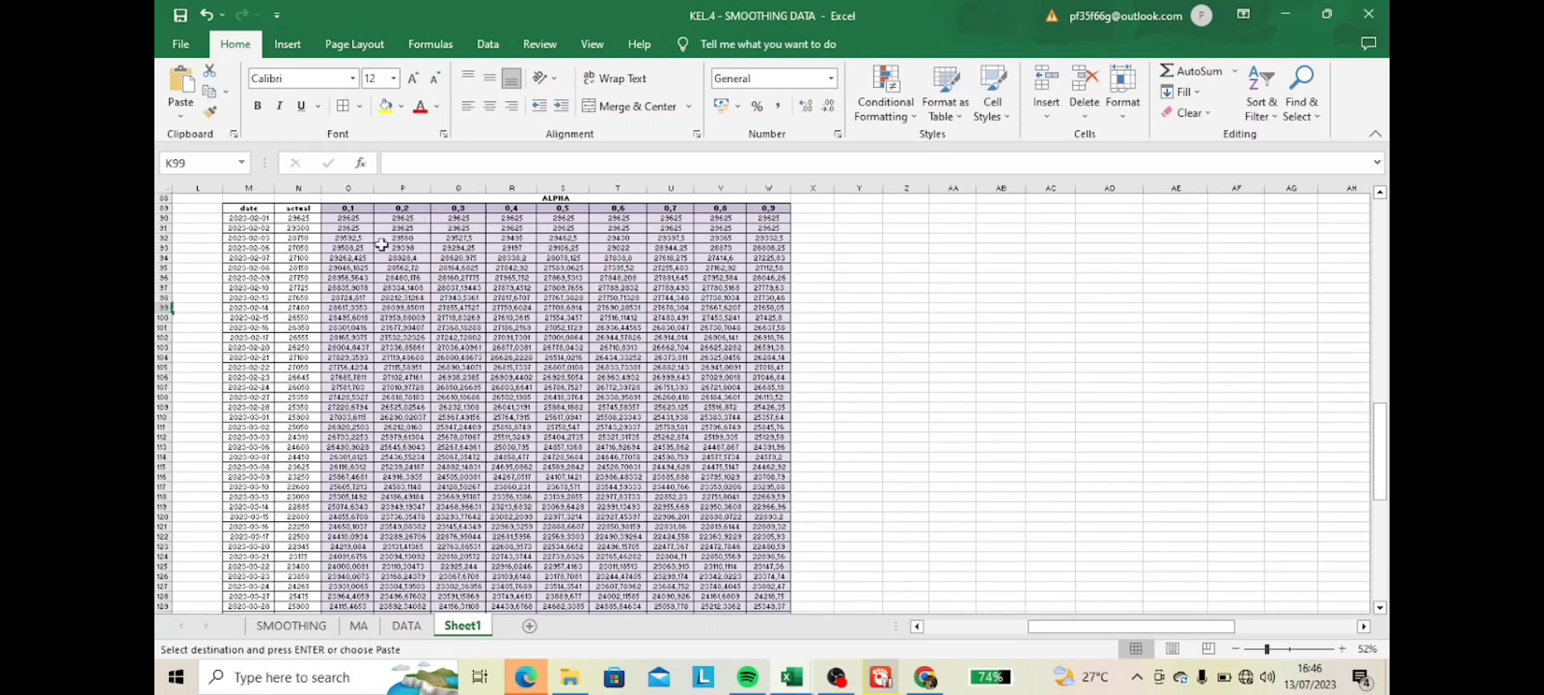
pyautogui.moveTo(285, 218); pyautogui.dragTo(775, 591)
pyautogui.click(287, 44)
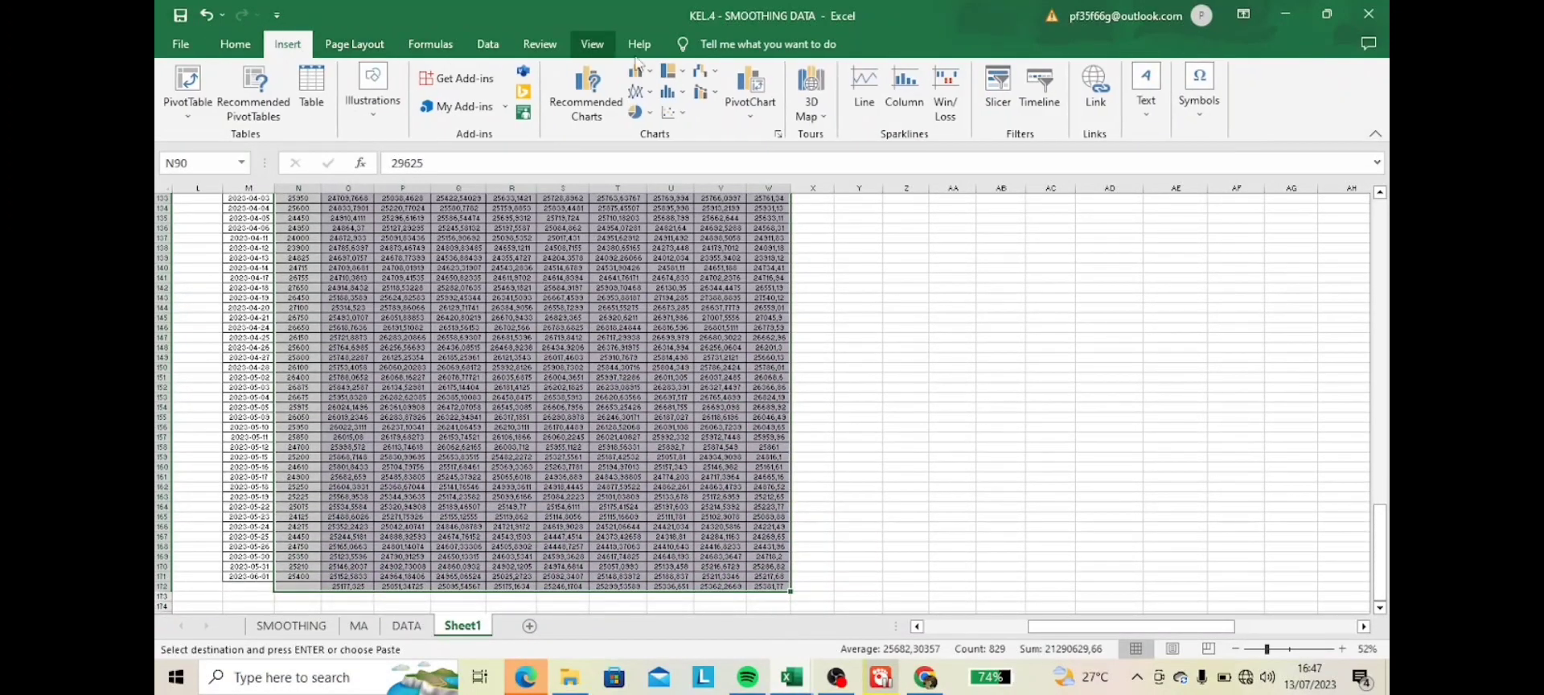
pyautogui.click(643, 93)
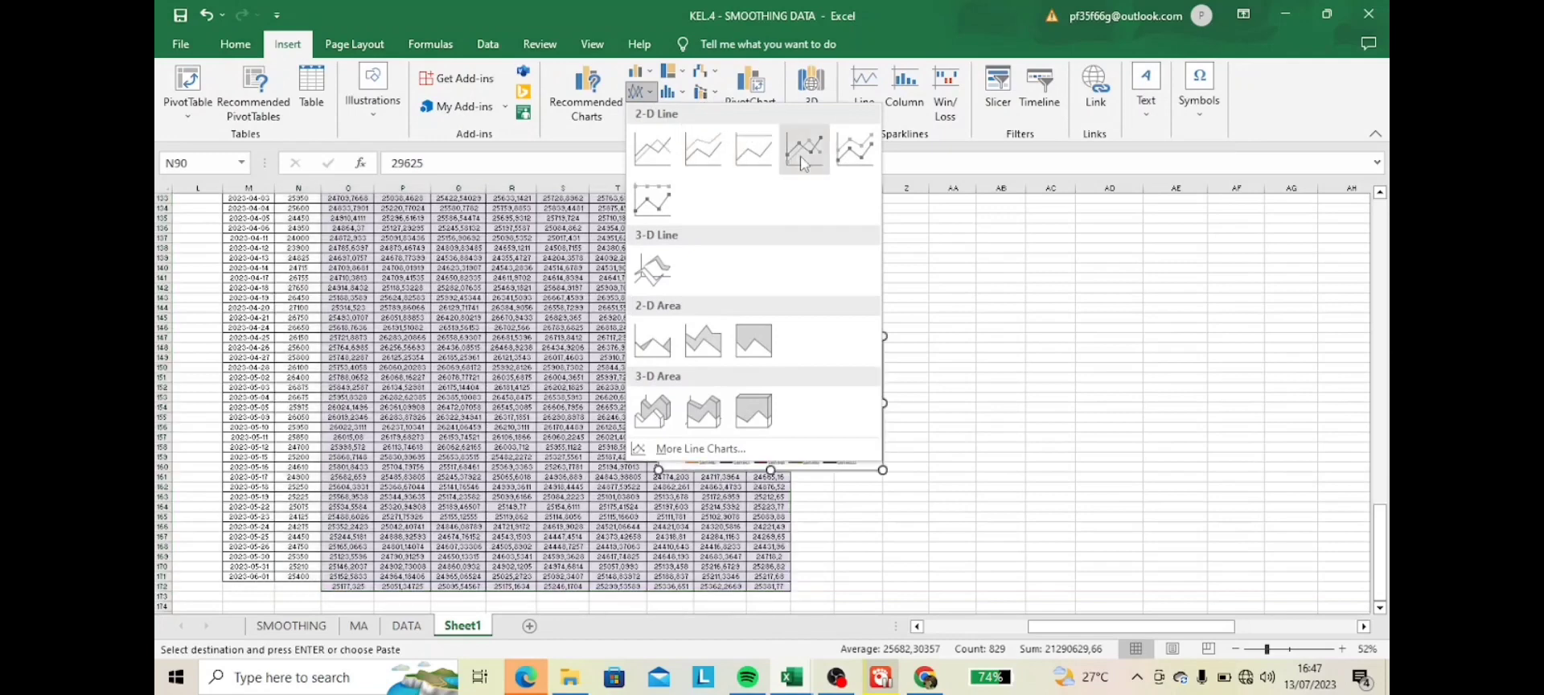
pyautogui.click(799, 150)
# - Set the chart's vertical axis bounds to a minimum of 21000 and a maximum of 30000
pyautogui.rightClick(773, 413)
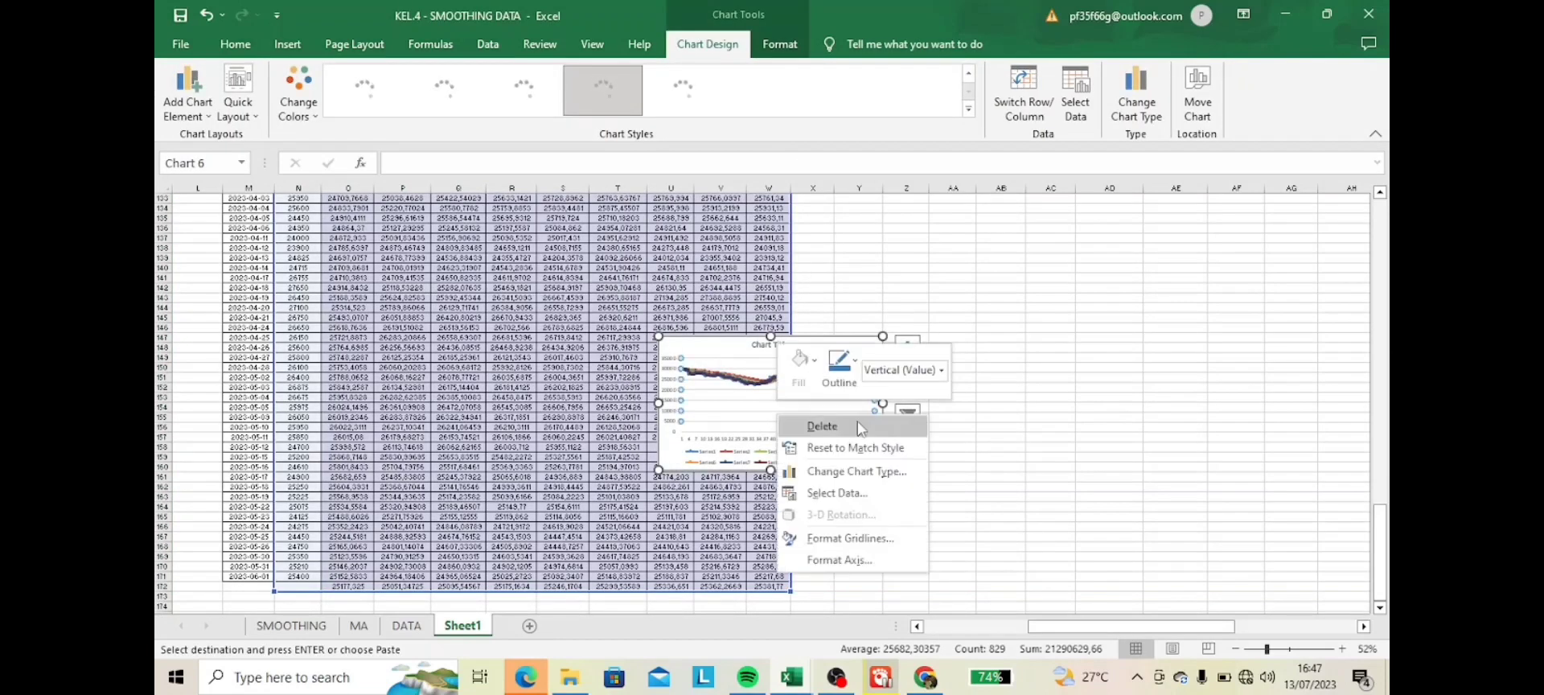
pyautogui.click(850, 538)
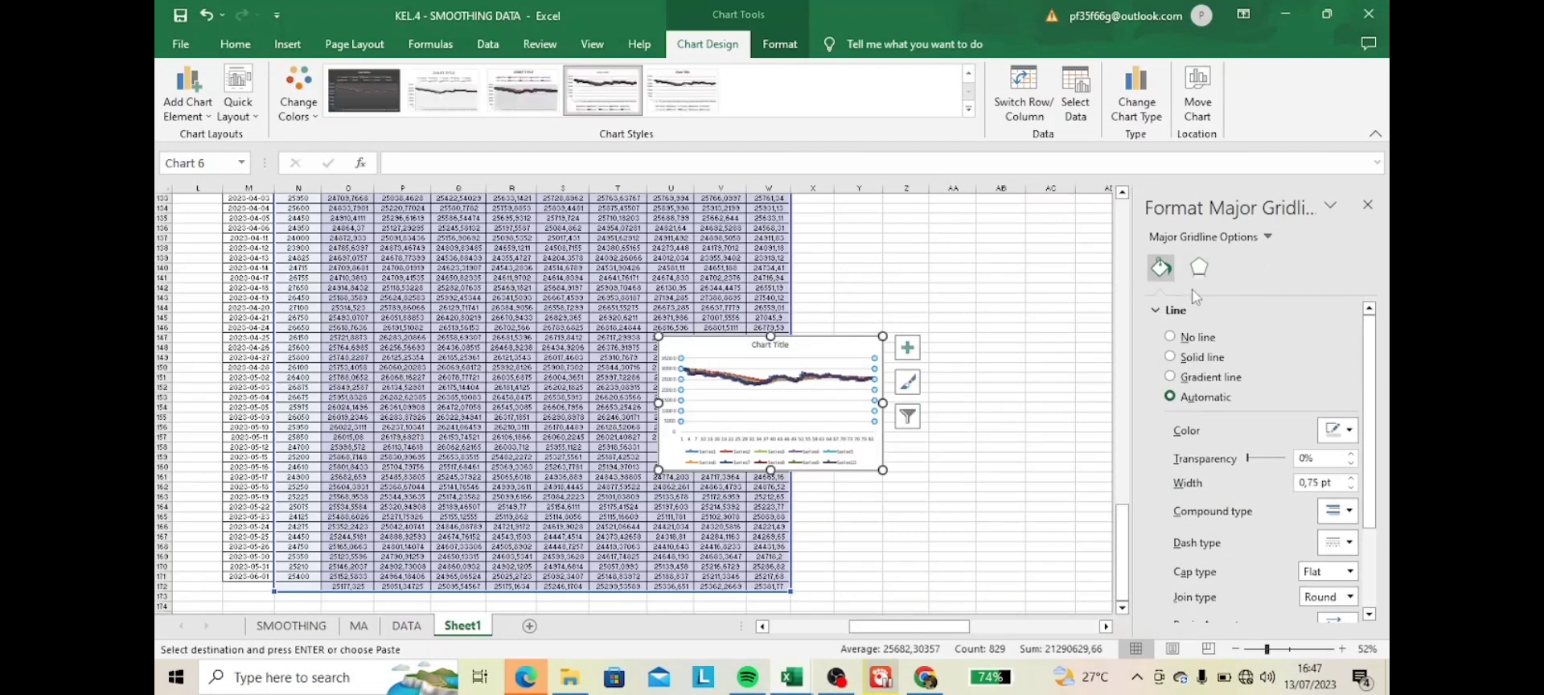
pyautogui.click(1266, 237)
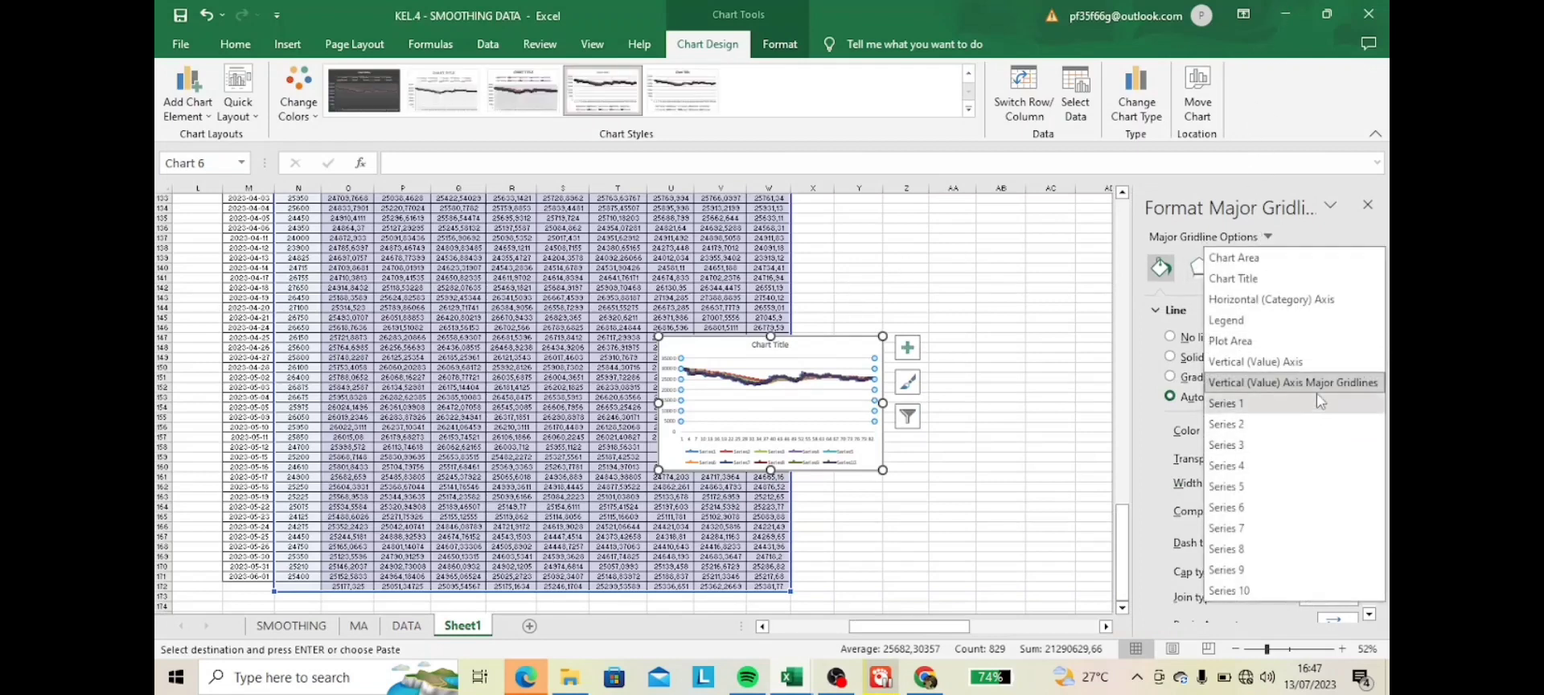
pyautogui.click(1320, 361)
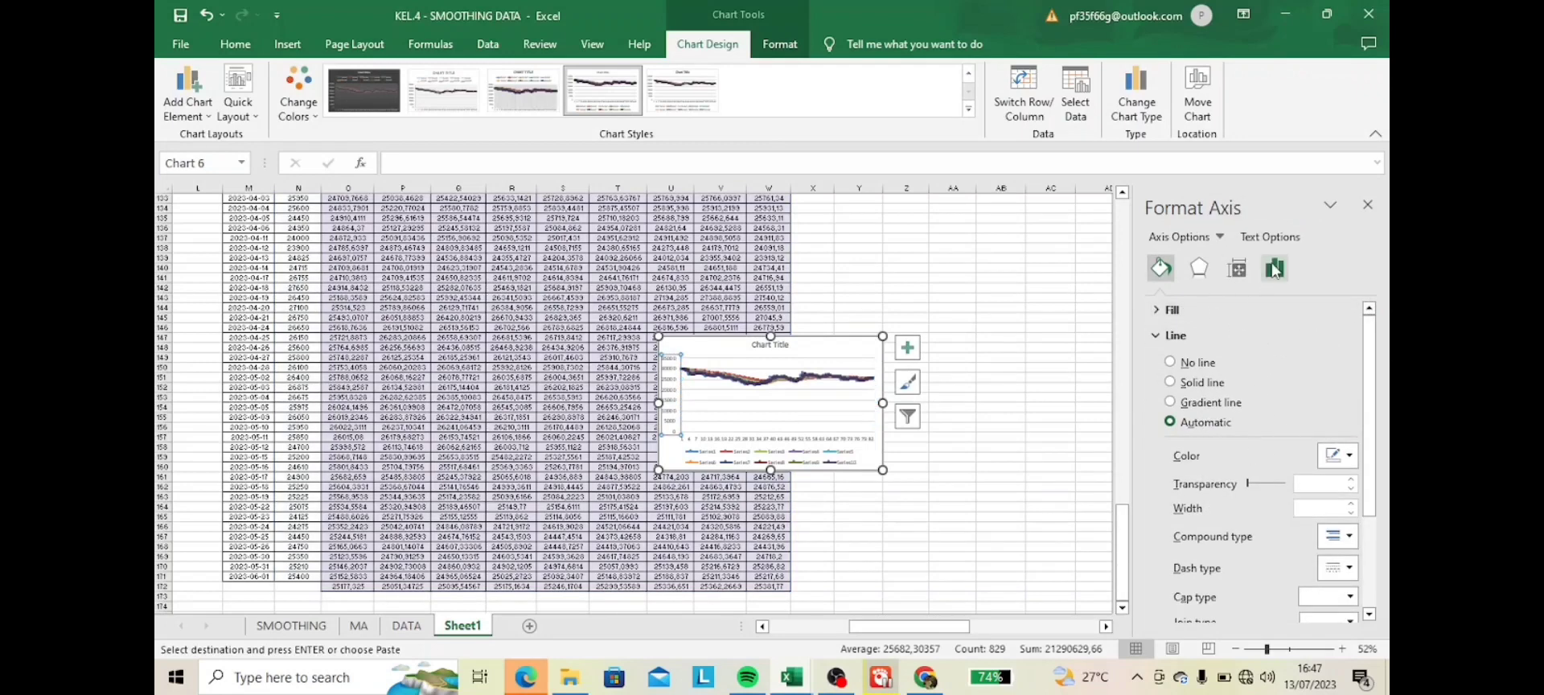
pyautogui.click(1275, 268)
pyautogui.click(1300, 311)
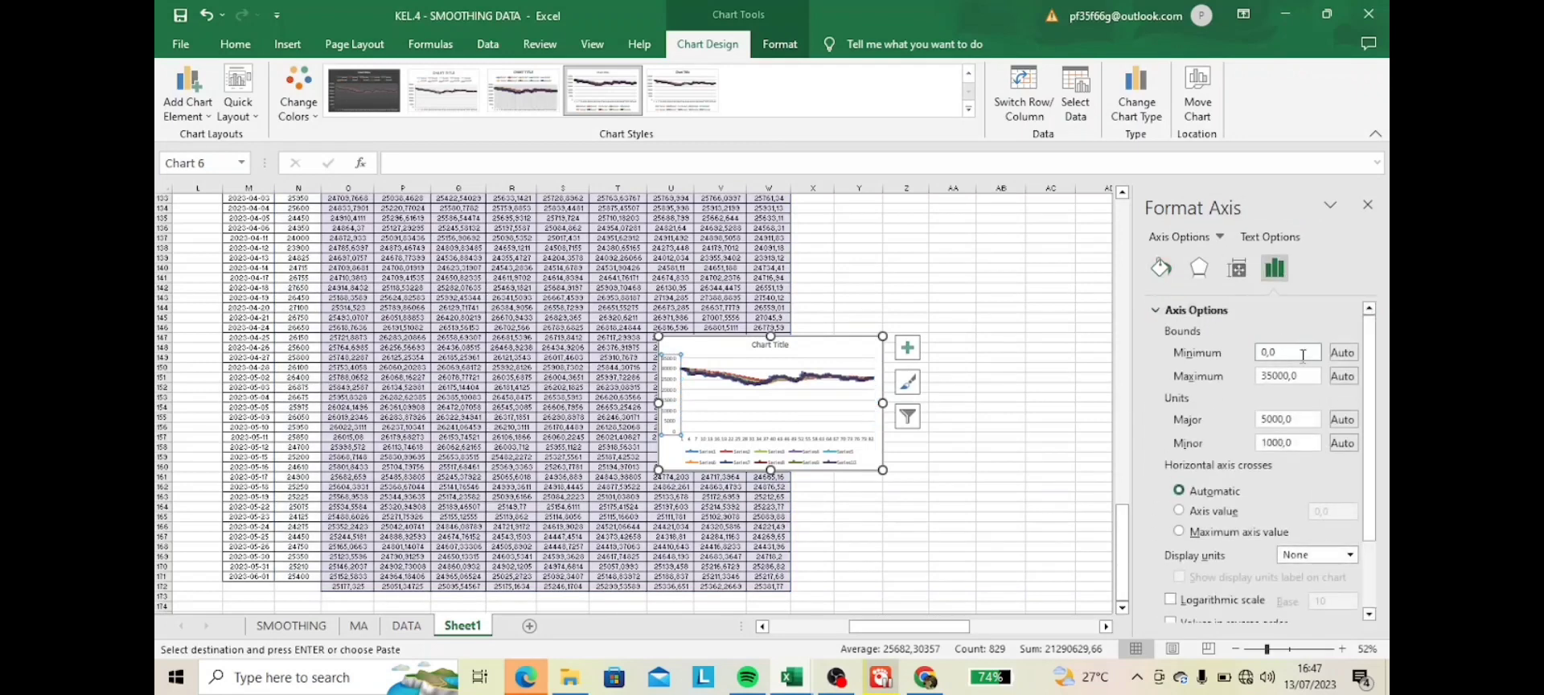
pyautogui.click(1292, 349)
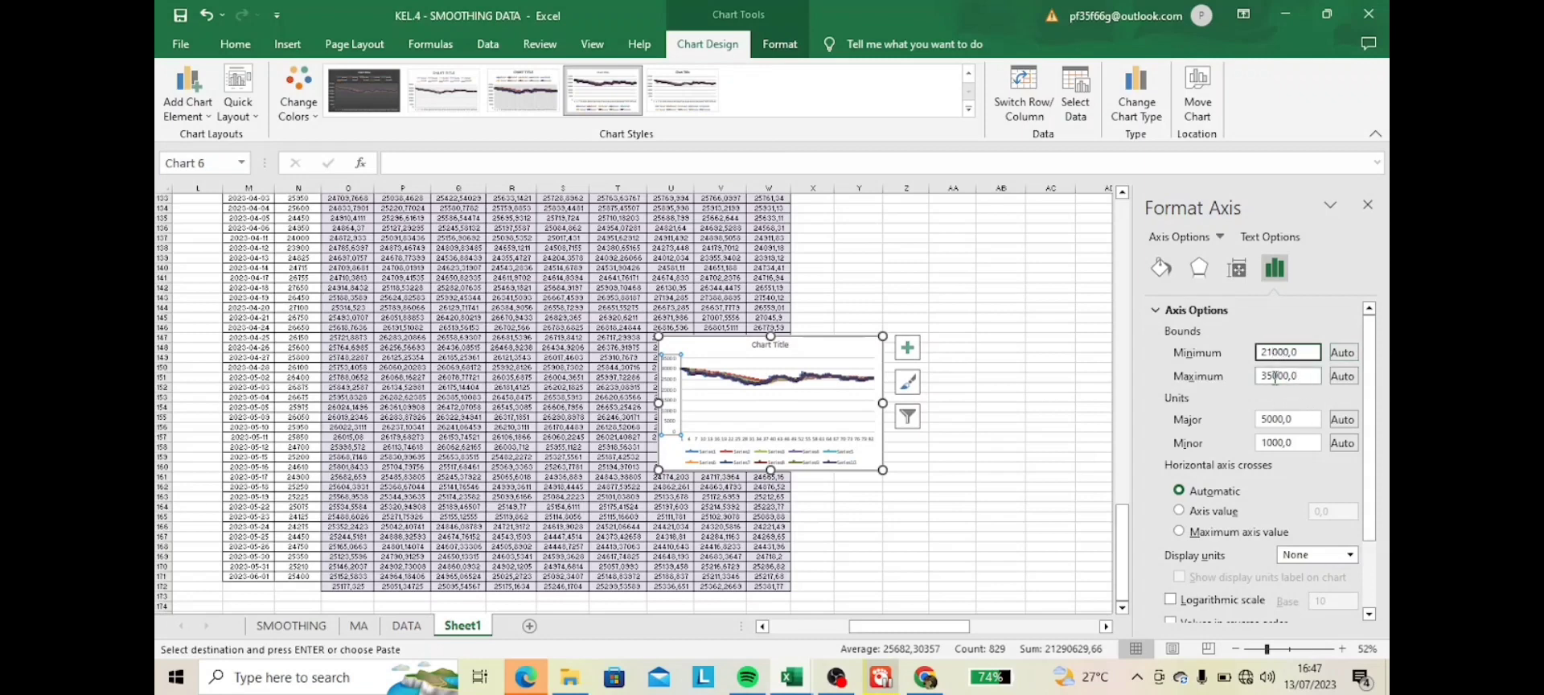
pyautogui.click(1272, 375)
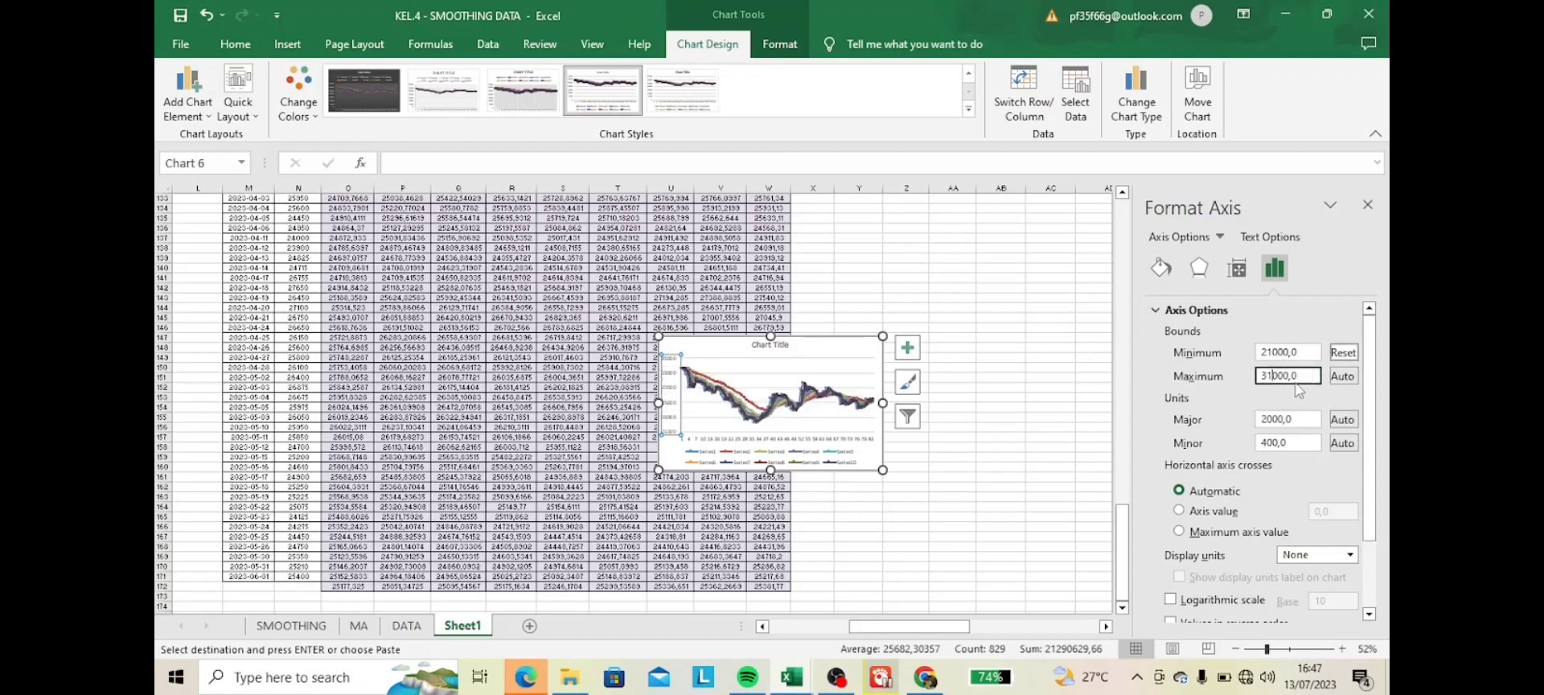
pyautogui.write('0')
pyautogui.click(1042, 447)
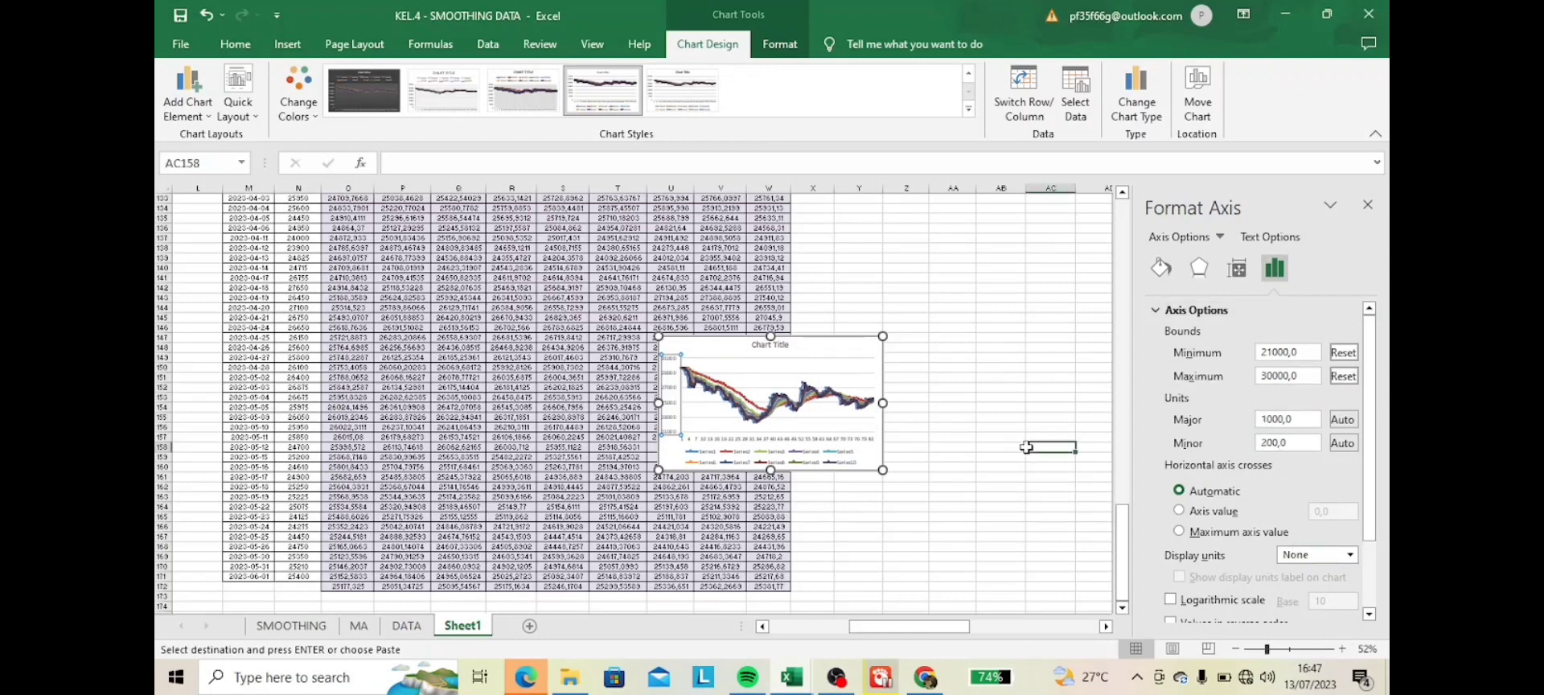
# - Move the line chart below the forecast table and enlarge it to span roughly rows 175 to 195
pyautogui.click(831, 352)
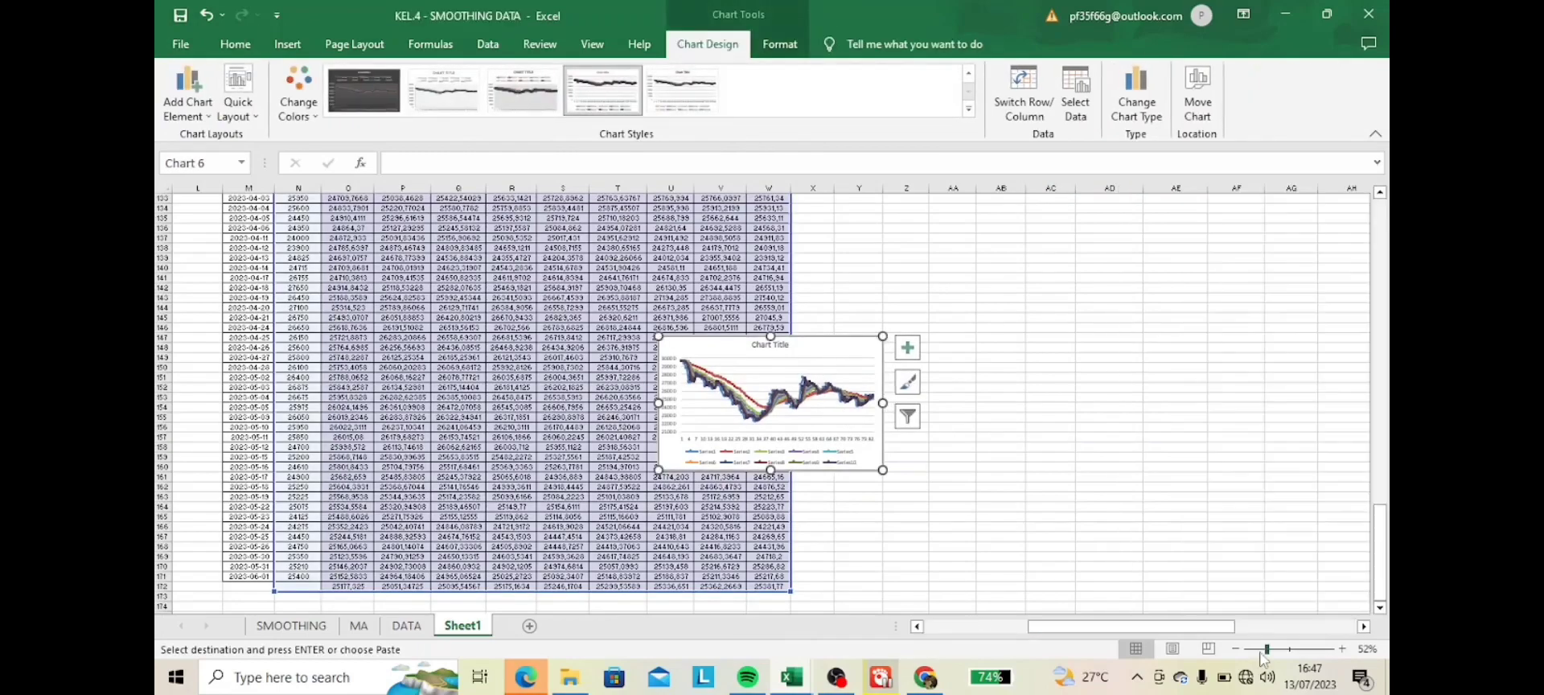
pyautogui.moveTo(1267, 649); pyautogui.dragTo(1252, 649)
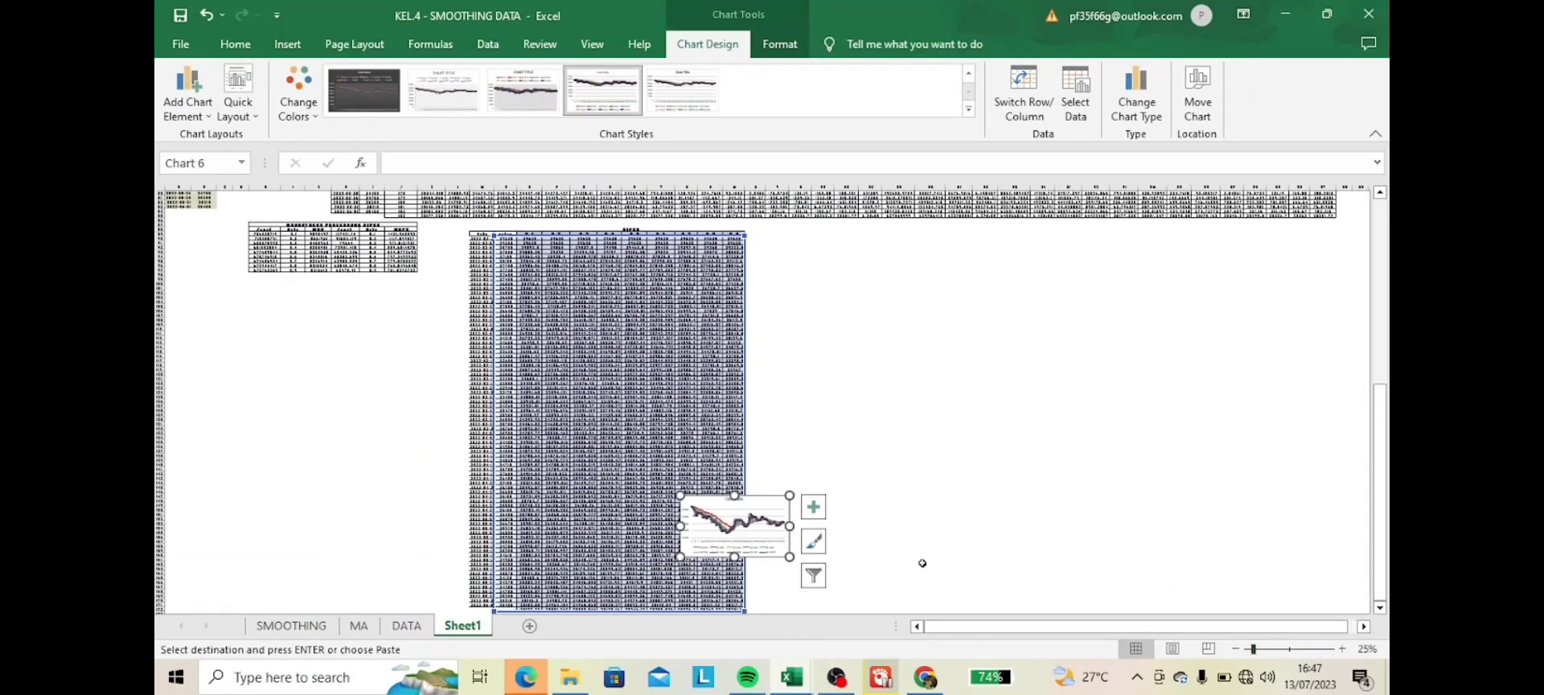
pyautogui.scroll(-9, 900, 531)
pyautogui.scroll(-3, 878, 501)
pyautogui.moveTo(689, 343); pyautogui.dragTo(546, 484)
pyautogui.click(1275, 650)
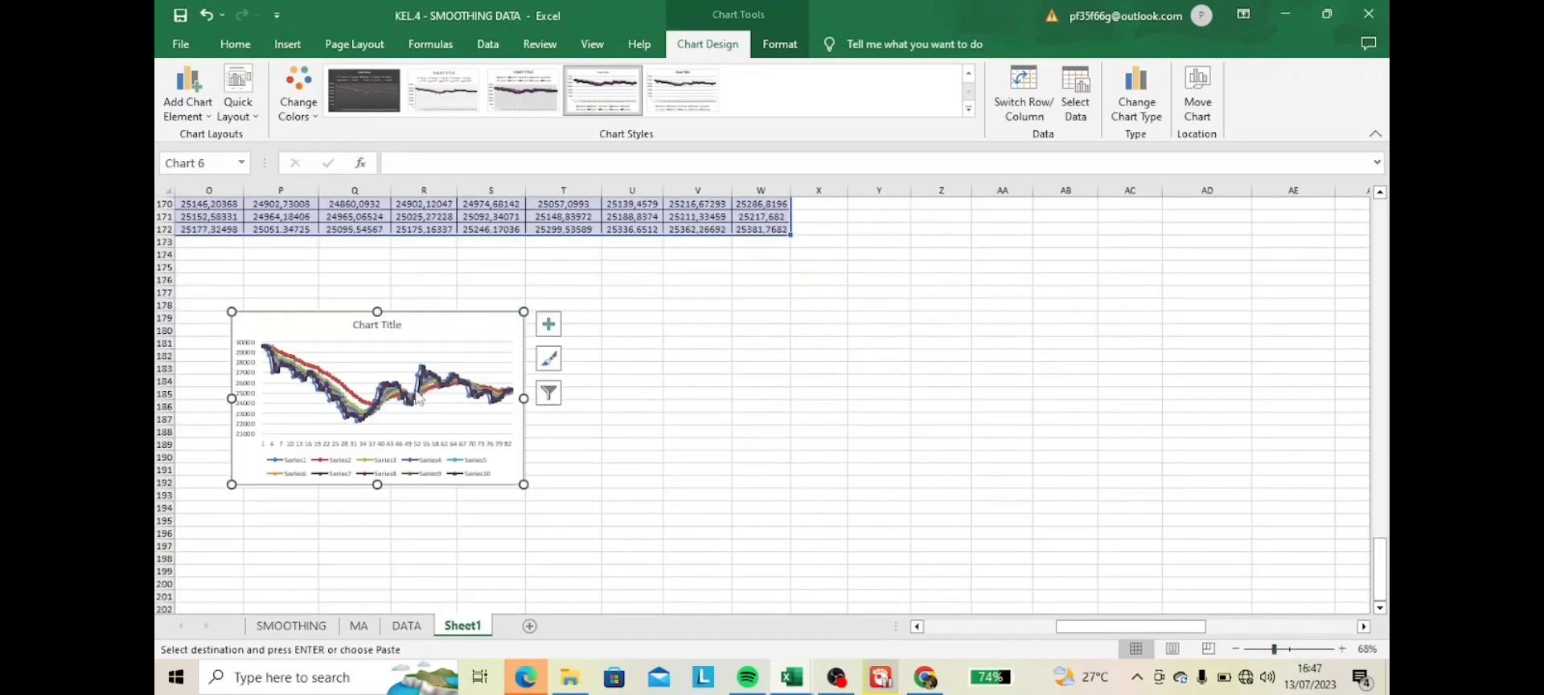
pyautogui.moveTo(231, 312); pyautogui.dragTo(242, 261)
pyautogui.moveTo(646, 484); pyautogui.dragTo(790, 527)
# - Replace the chart title with "Grafik Smoothing Data"
pyautogui.click(524, 277)
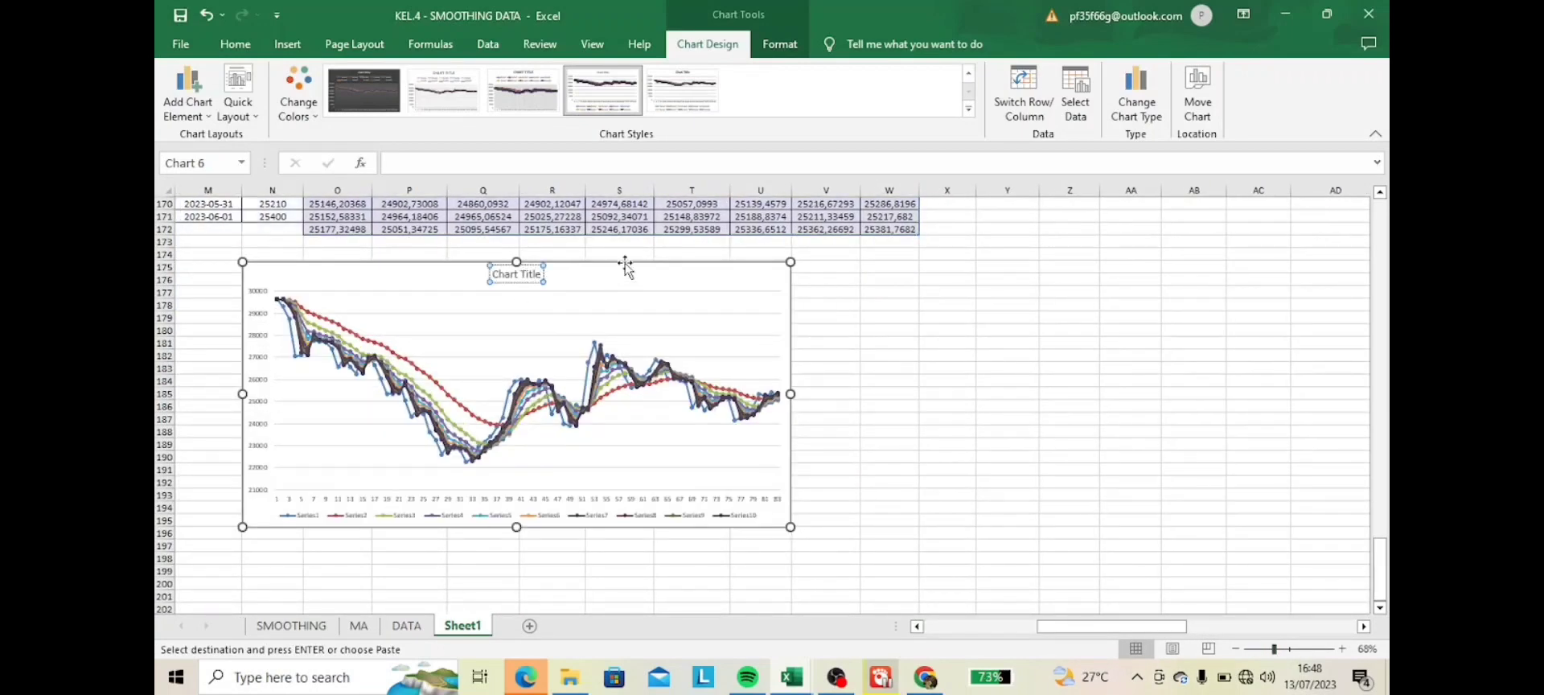
pyautogui.press('BackSpace')
pyautogui.press('BackSpace')
pyautogui.press('BackSpace')
pyautogui.press('BackSpace')
pyautogui.press('BackSpace')
pyautogui.press('BackSpace')
pyautogui.press('BackSpace')
pyautogui.press('BackSpace')
pyautogui.press('BackSpace')
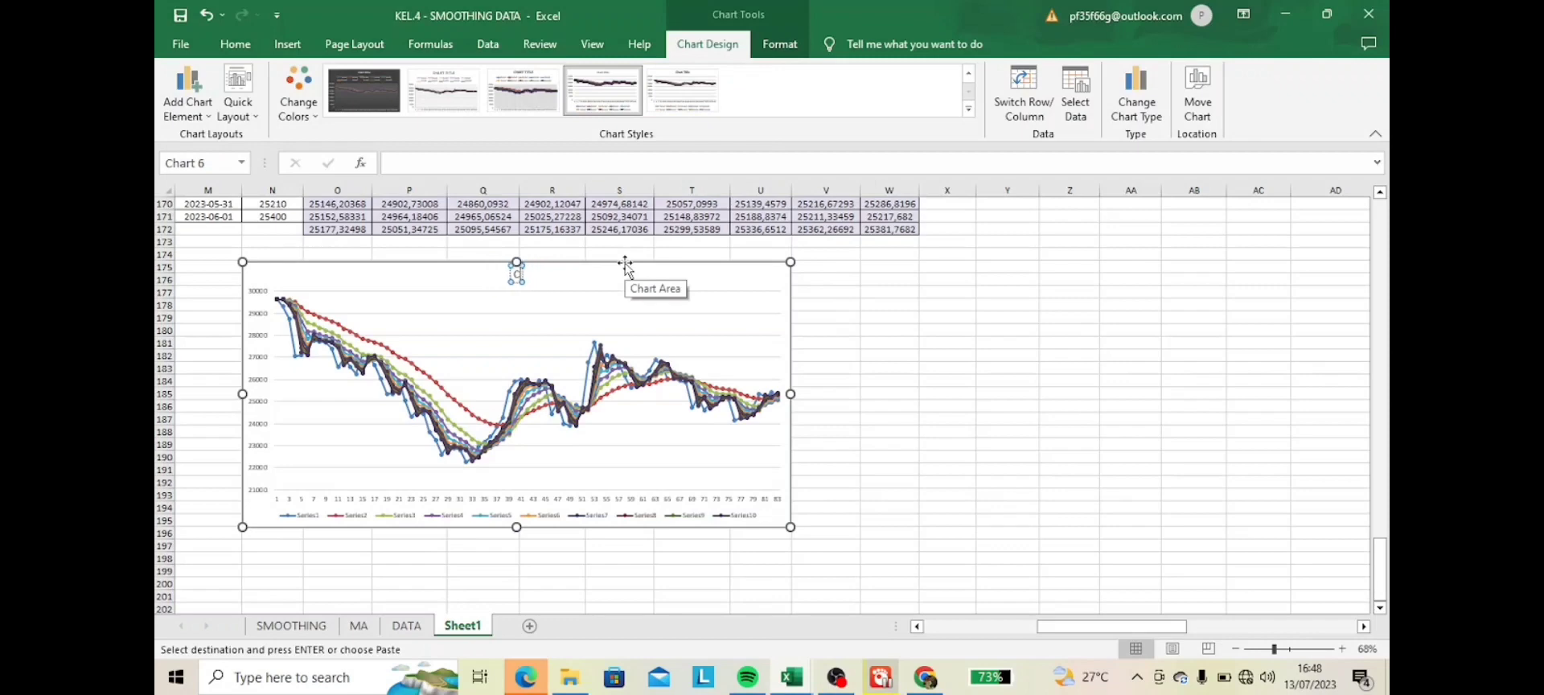
pyautogui.write('Ga')
pyautogui.write('afik')
pyautogui.write(' Smooth')
pyautogui.write('ing')
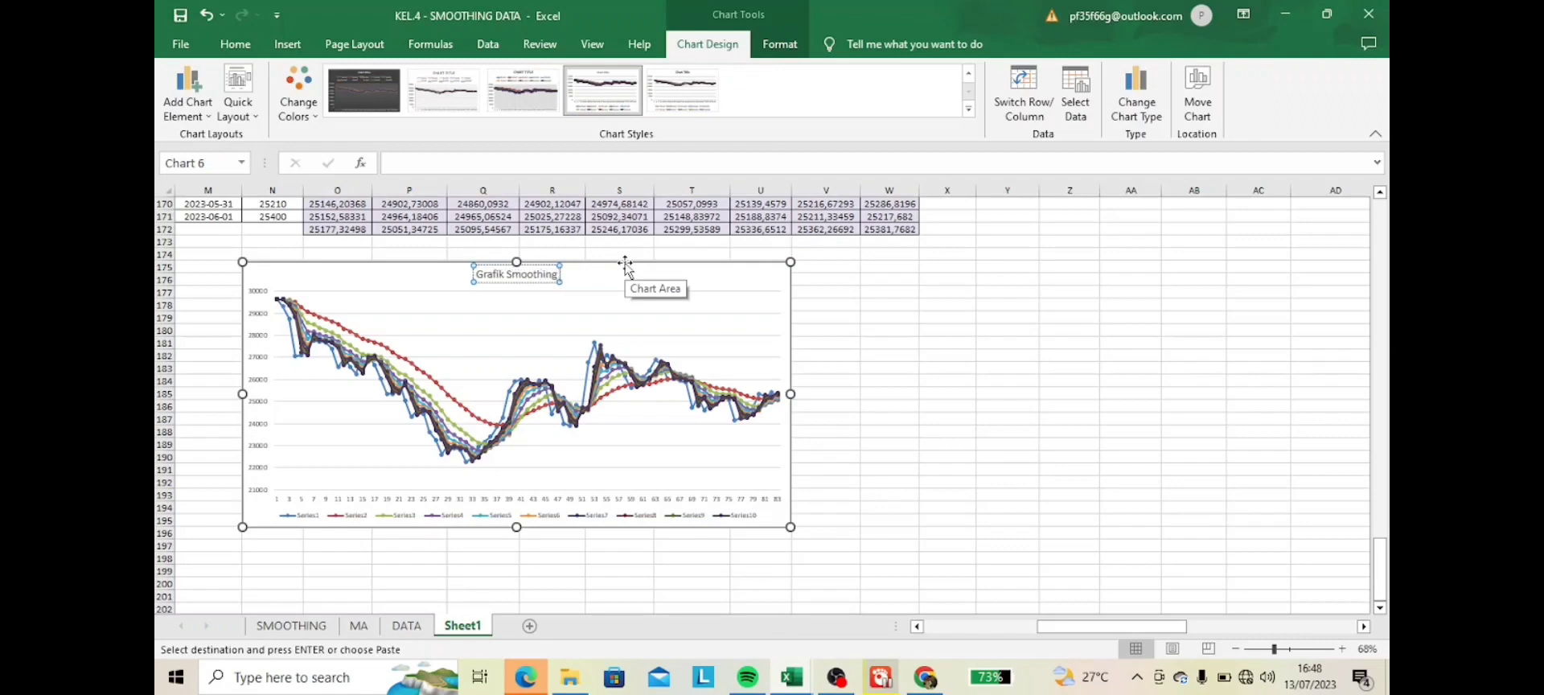
pyautogui.write(' Data')
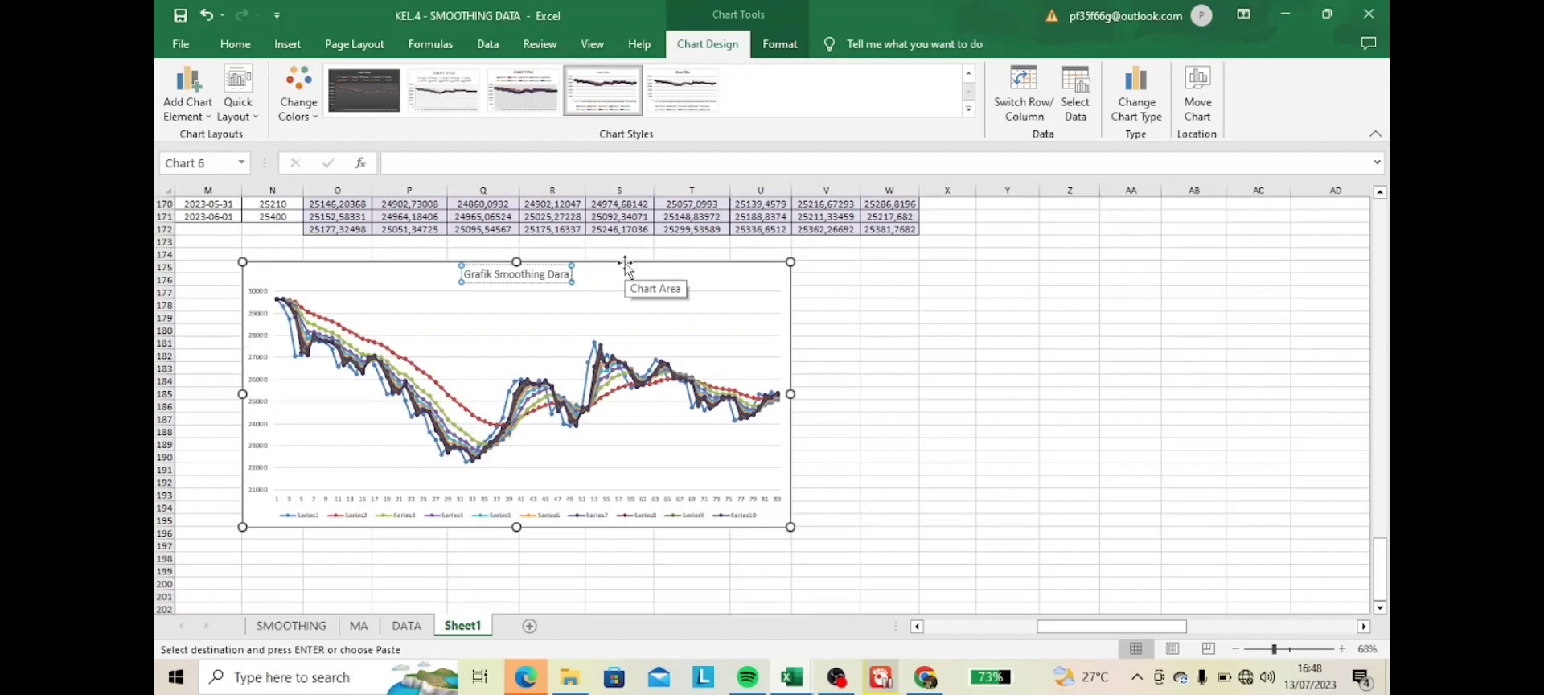
pyautogui.press('BackSpace')
pyautogui.press('BackSpace')
pyautogui.write('ta')
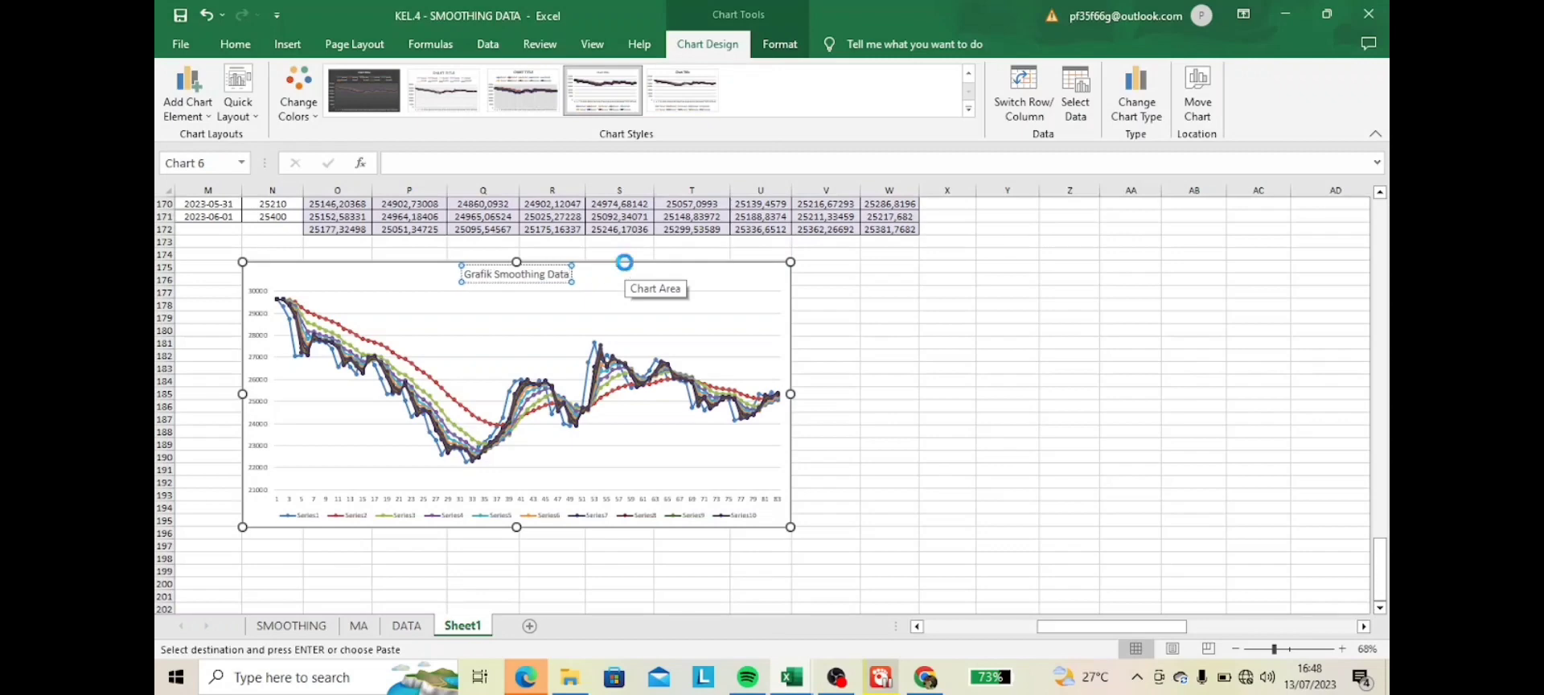
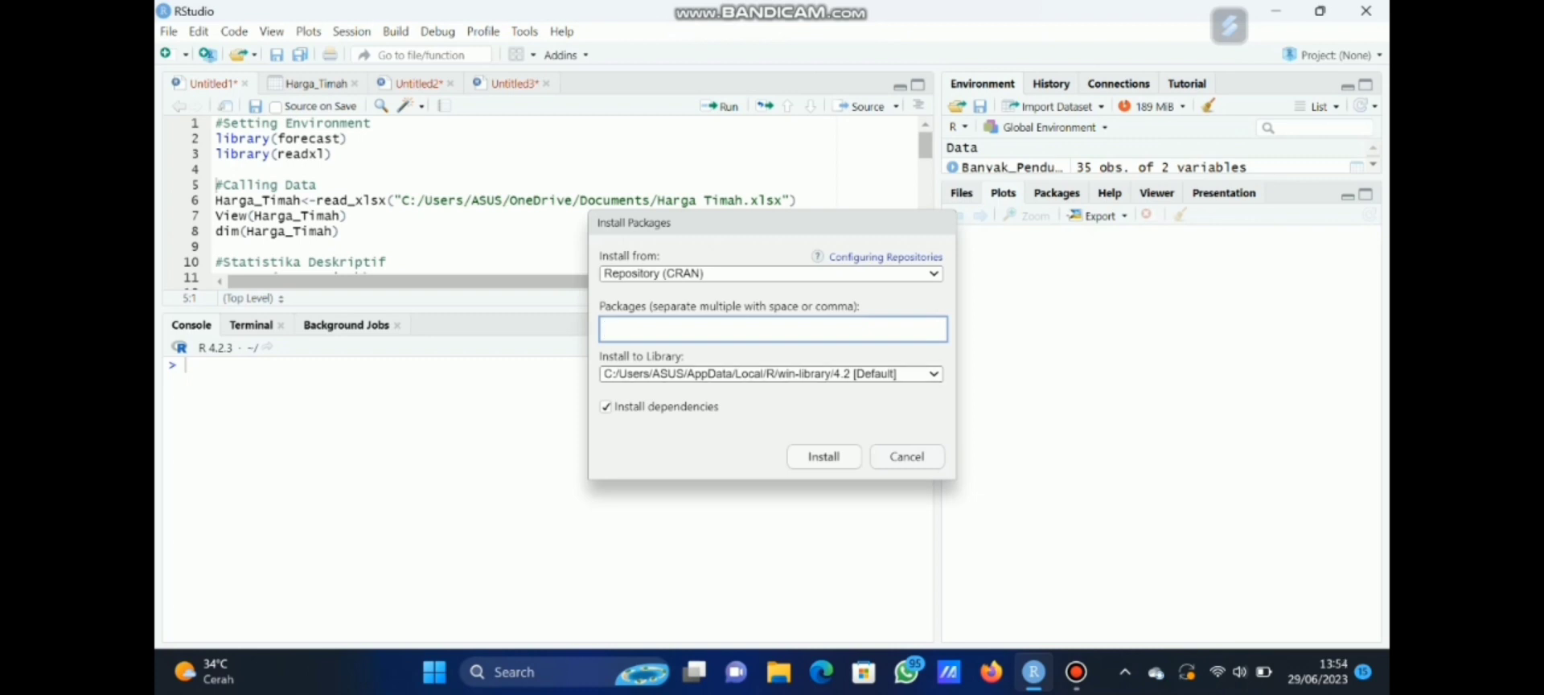
# - In RStudio, dismiss the package installation dialog and run the Setting Environment lines that load the forecast and readxl libraries
pyautogui.click(907, 456)
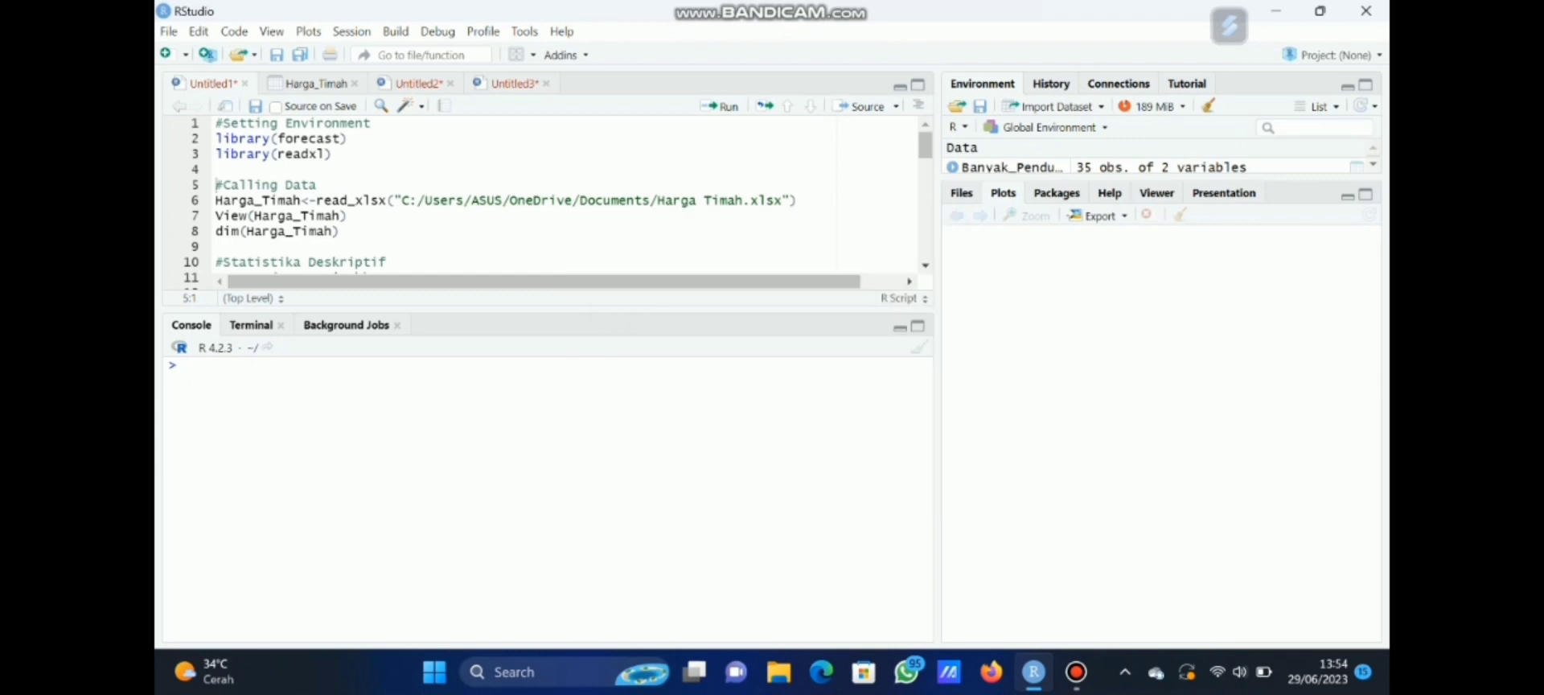
pyautogui.click(216, 124)
pyautogui.moveTo(217, 124); pyautogui.dragTo(333, 154)
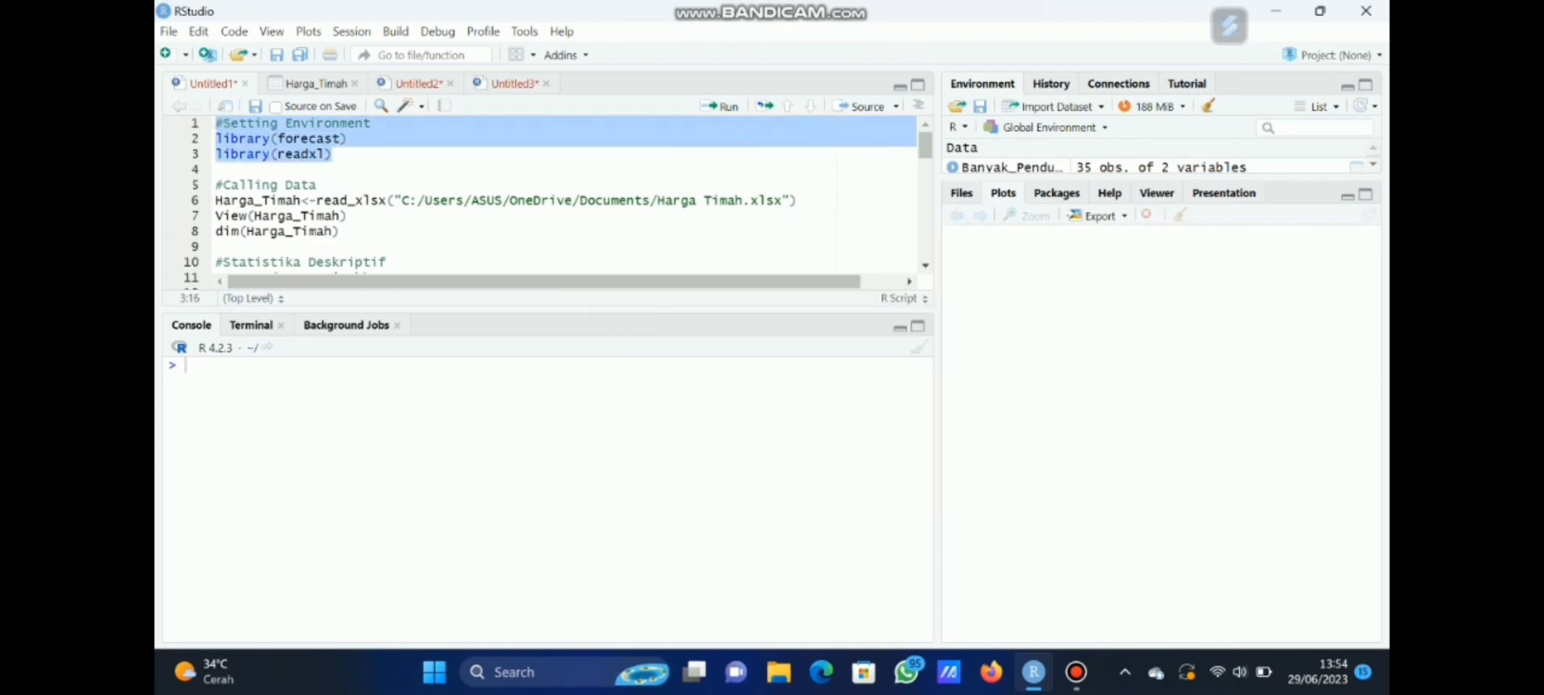
pyautogui.hotkey('ctrl', 'Return')
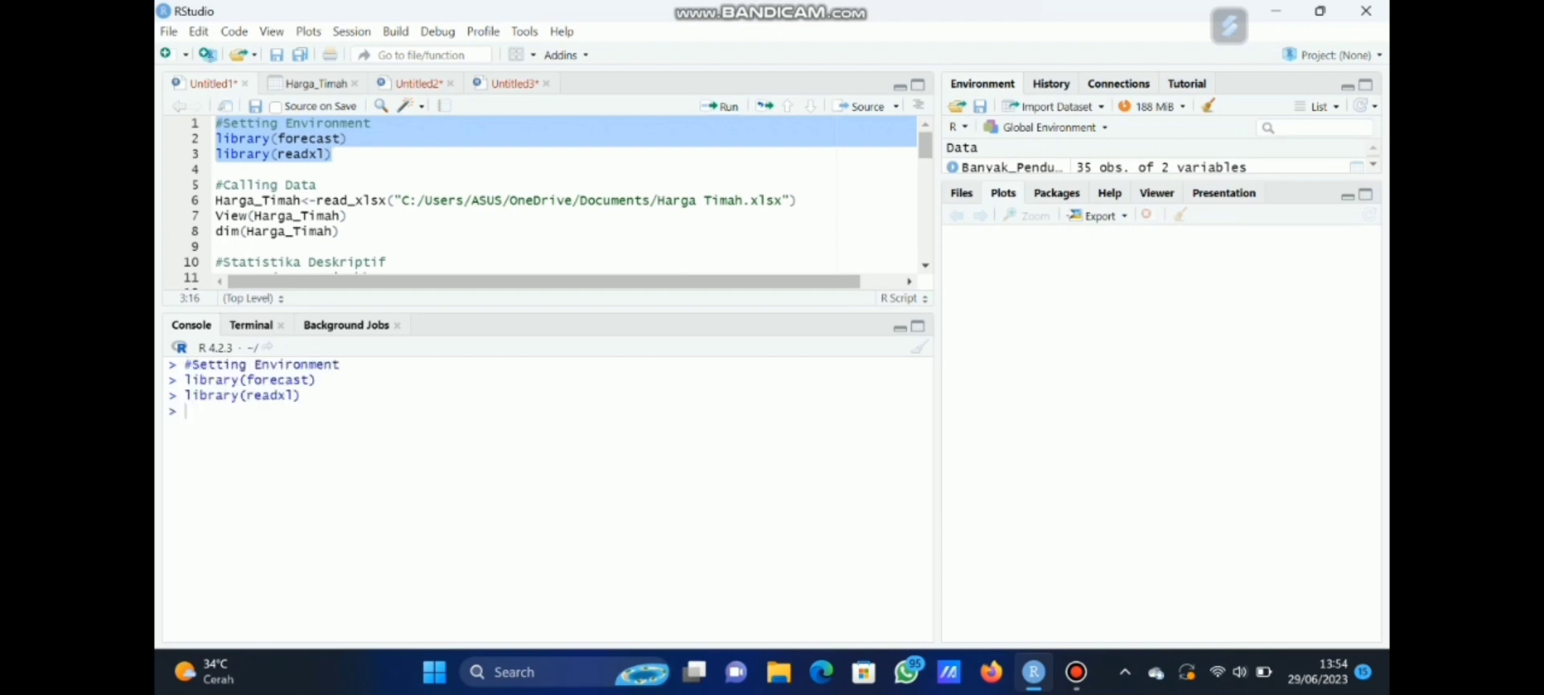
pyautogui.click(301, 215)
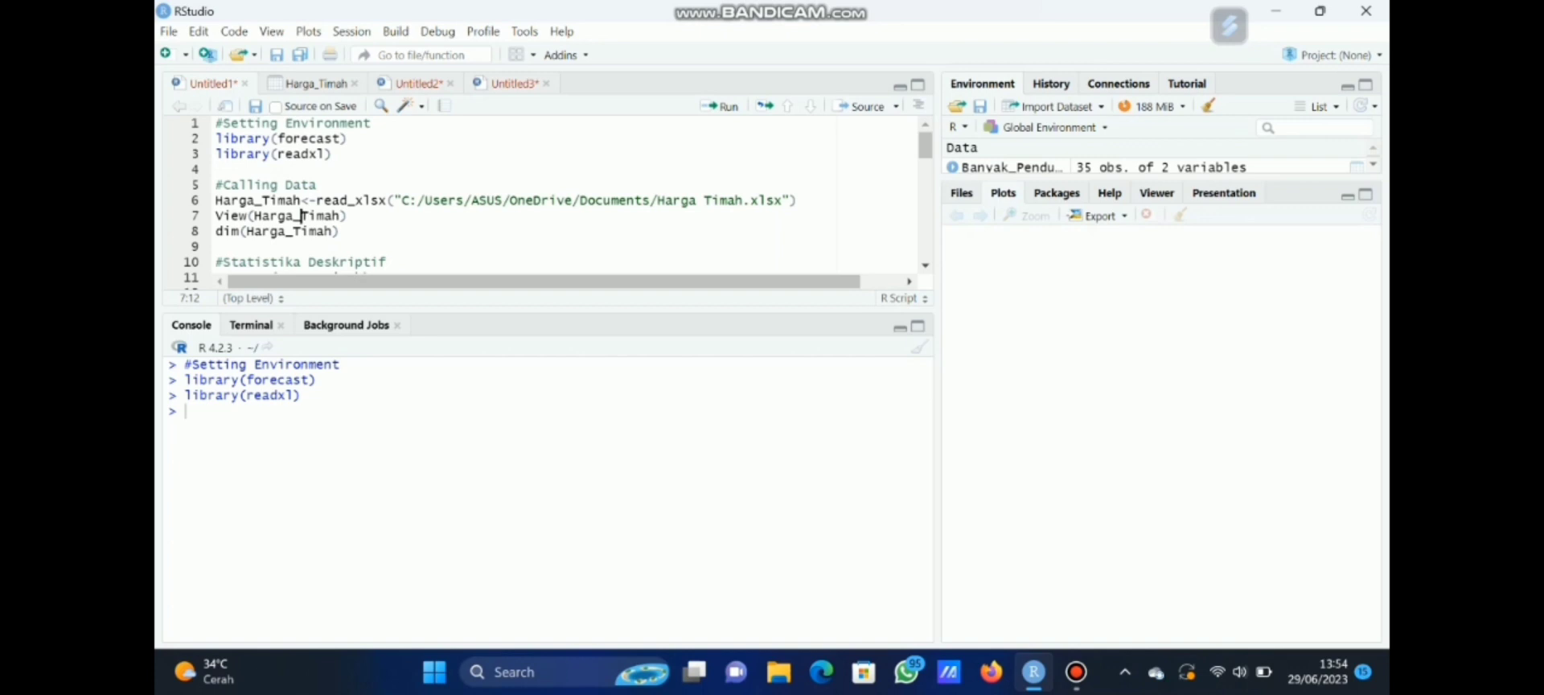
pyautogui.click(349, 216)
pyautogui.click(1055, 106)
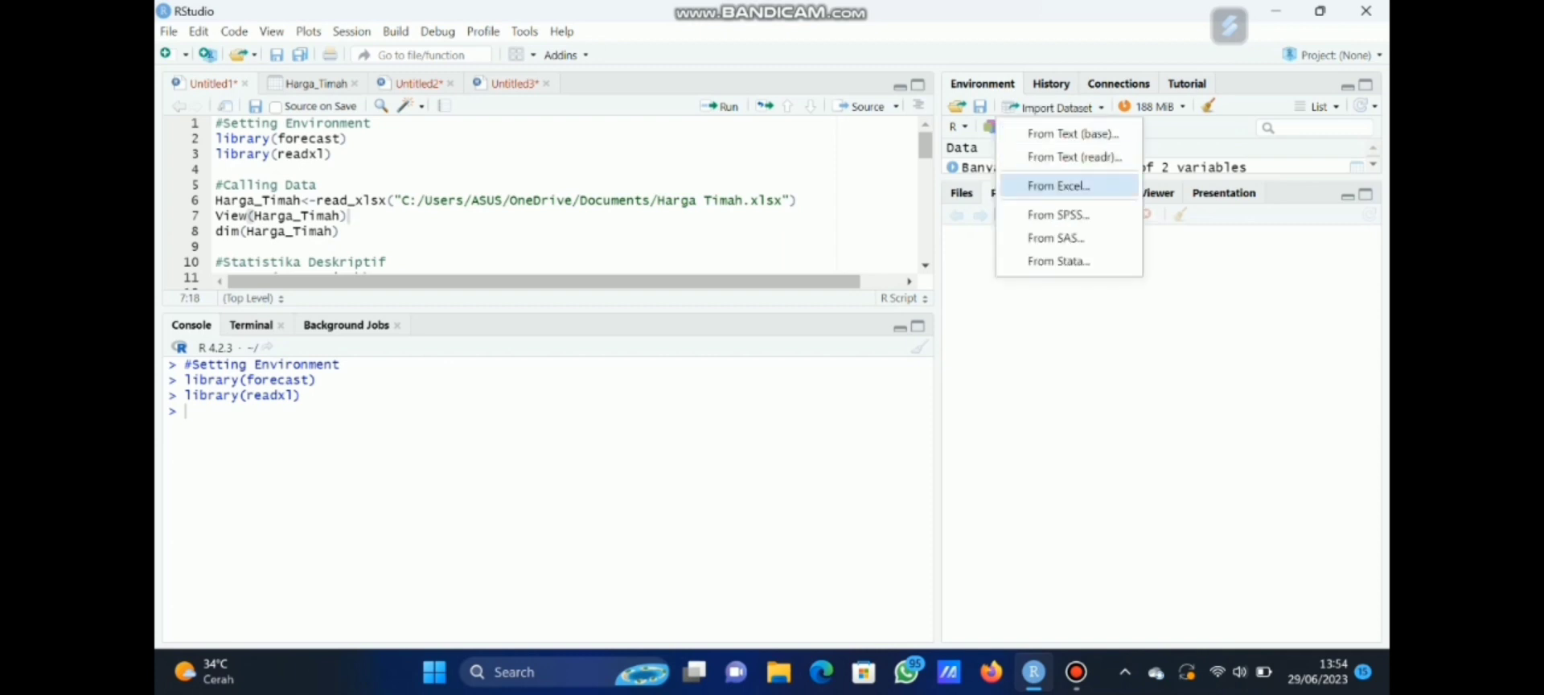
pyautogui.click(1058, 185)
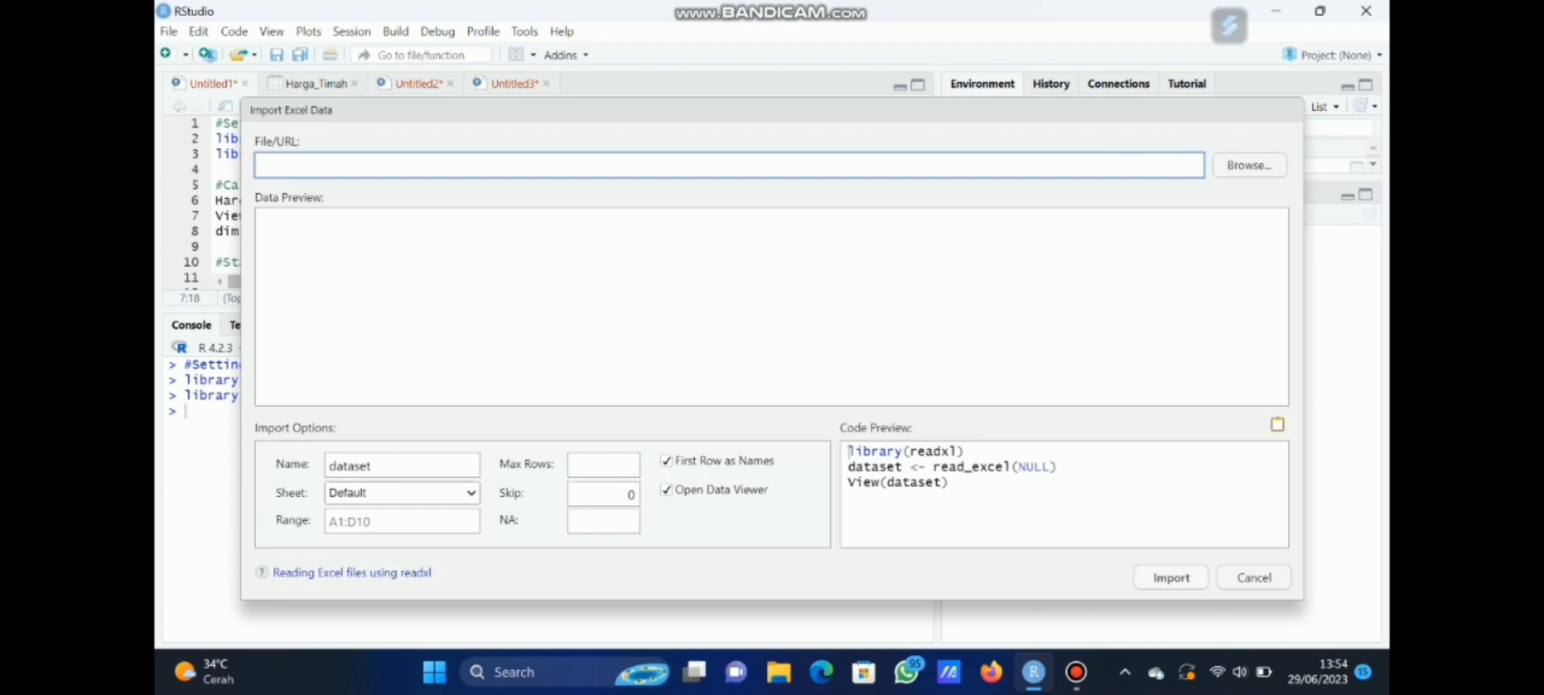
pyautogui.click(1253, 577)
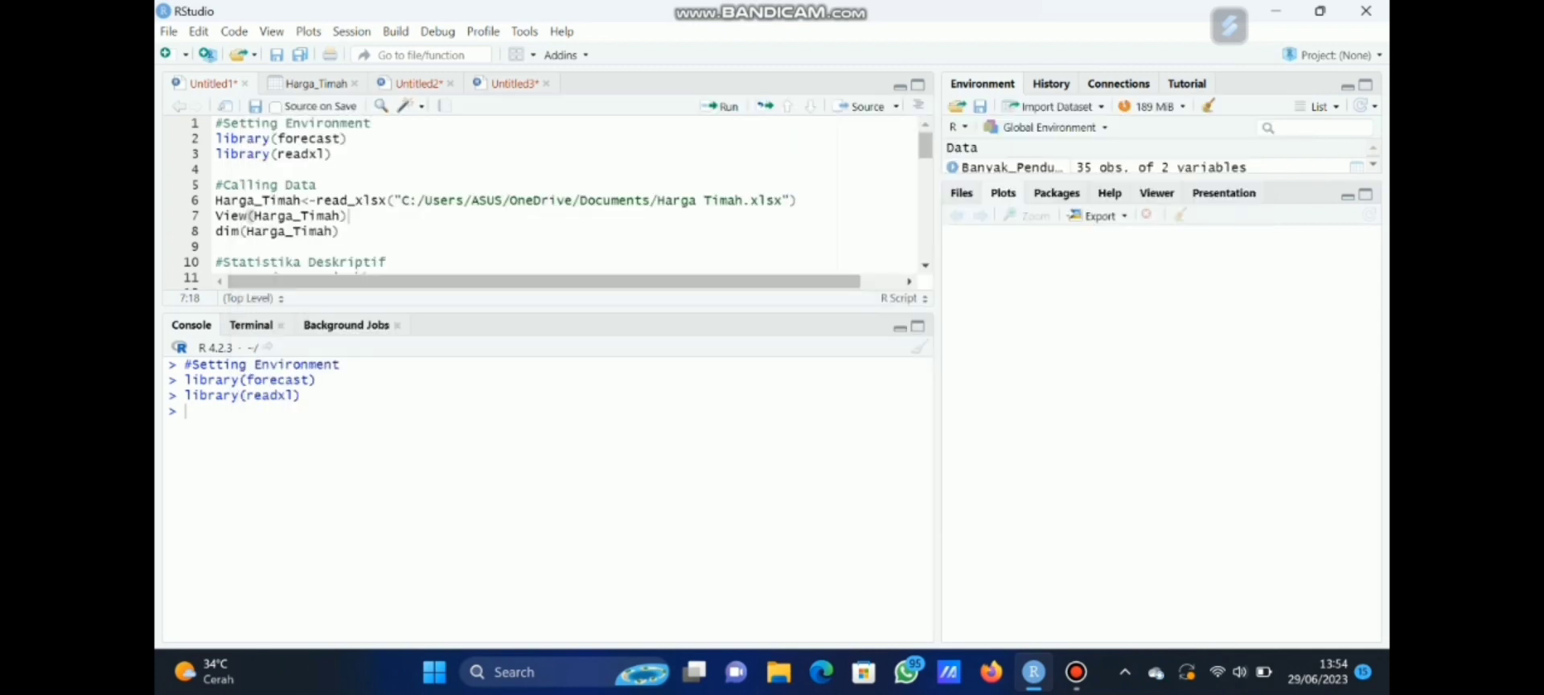
# - Run the Calling Data lines to read Harga Timah.xlsx into Harga_Timah, view it and get its dimensions, and return to the script
pyautogui.moveTo(215, 184); pyautogui.dragTo(341, 232)
pyautogui.hotkey('ctrl', 'Return')
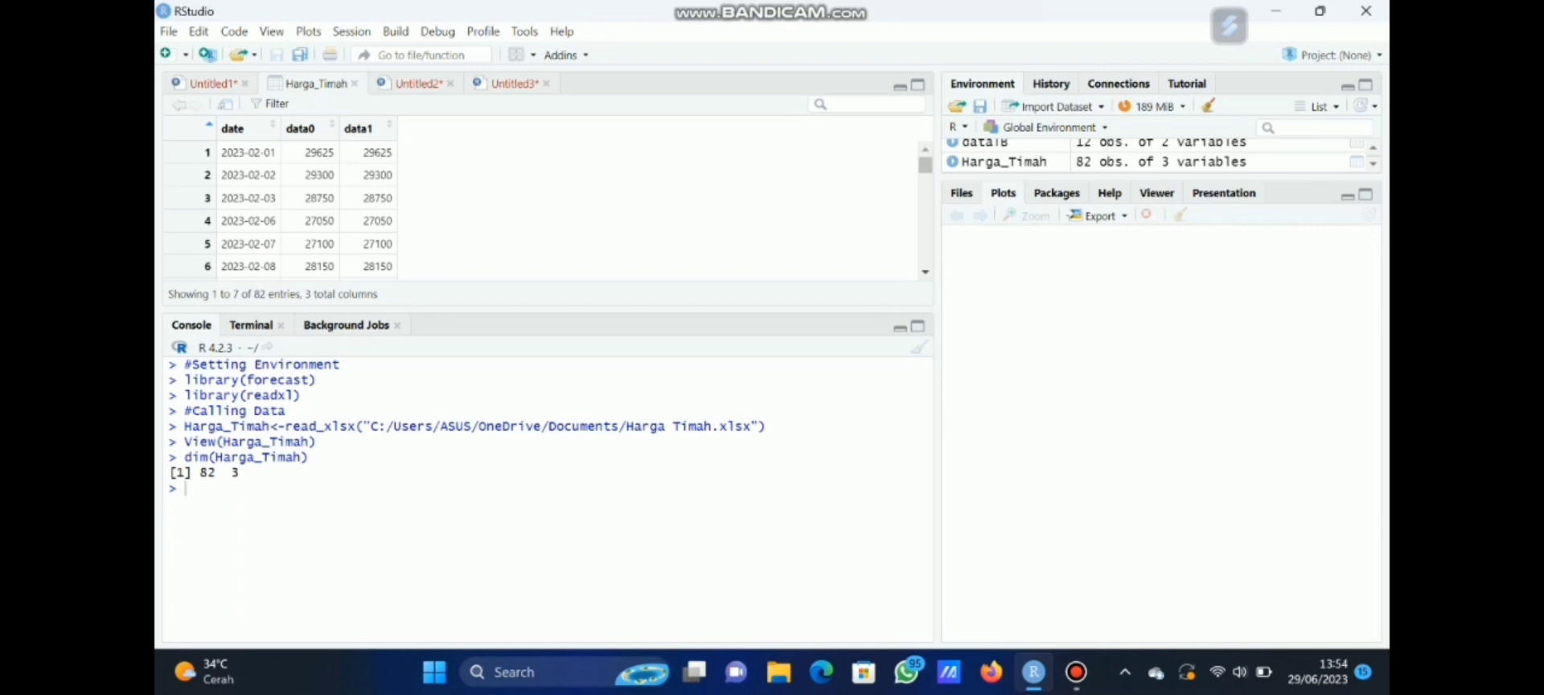
pyautogui.click(212, 84)
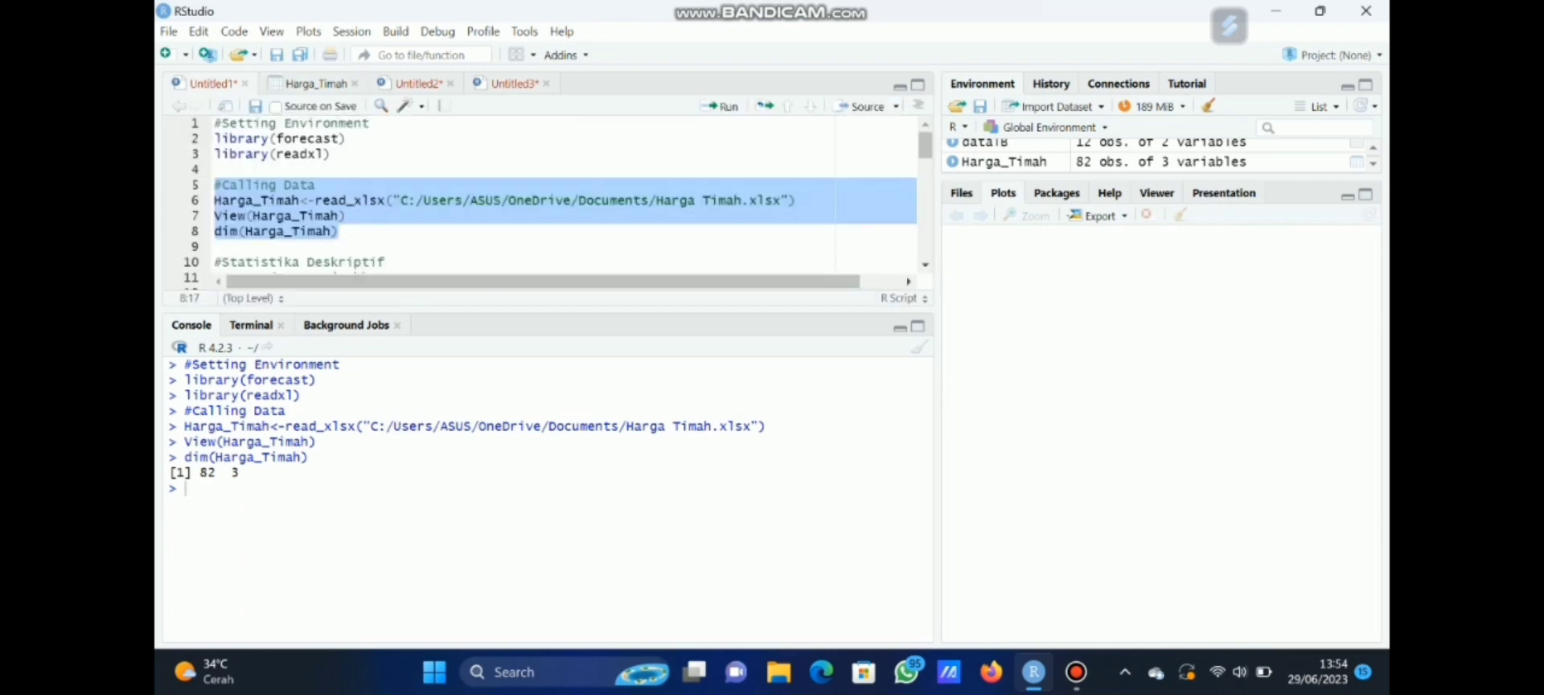
# - Run summary(Harga_Timah) under Statistika Deskriptif to produce the descriptive statistics
pyautogui.scroll(-2, 558, 201)
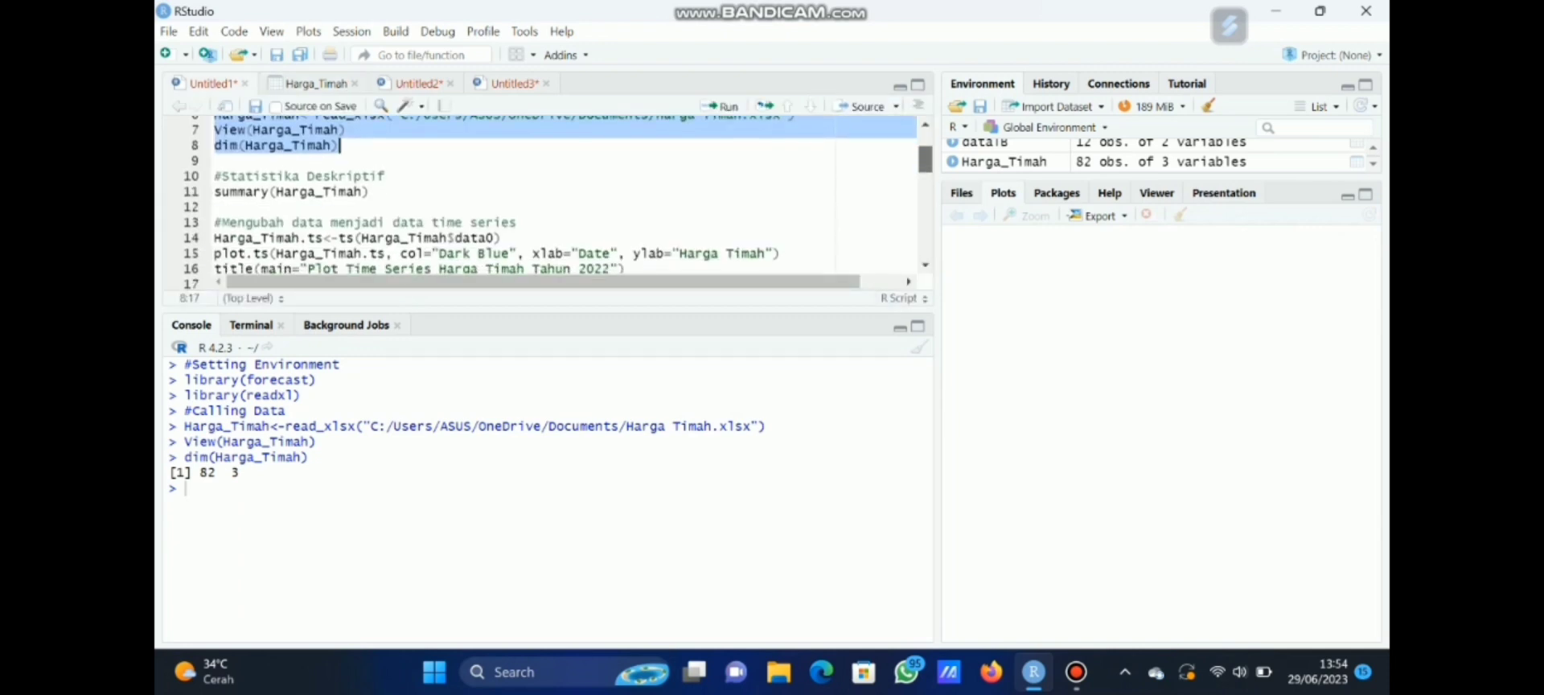
pyautogui.scroll(-1, 558, 201)
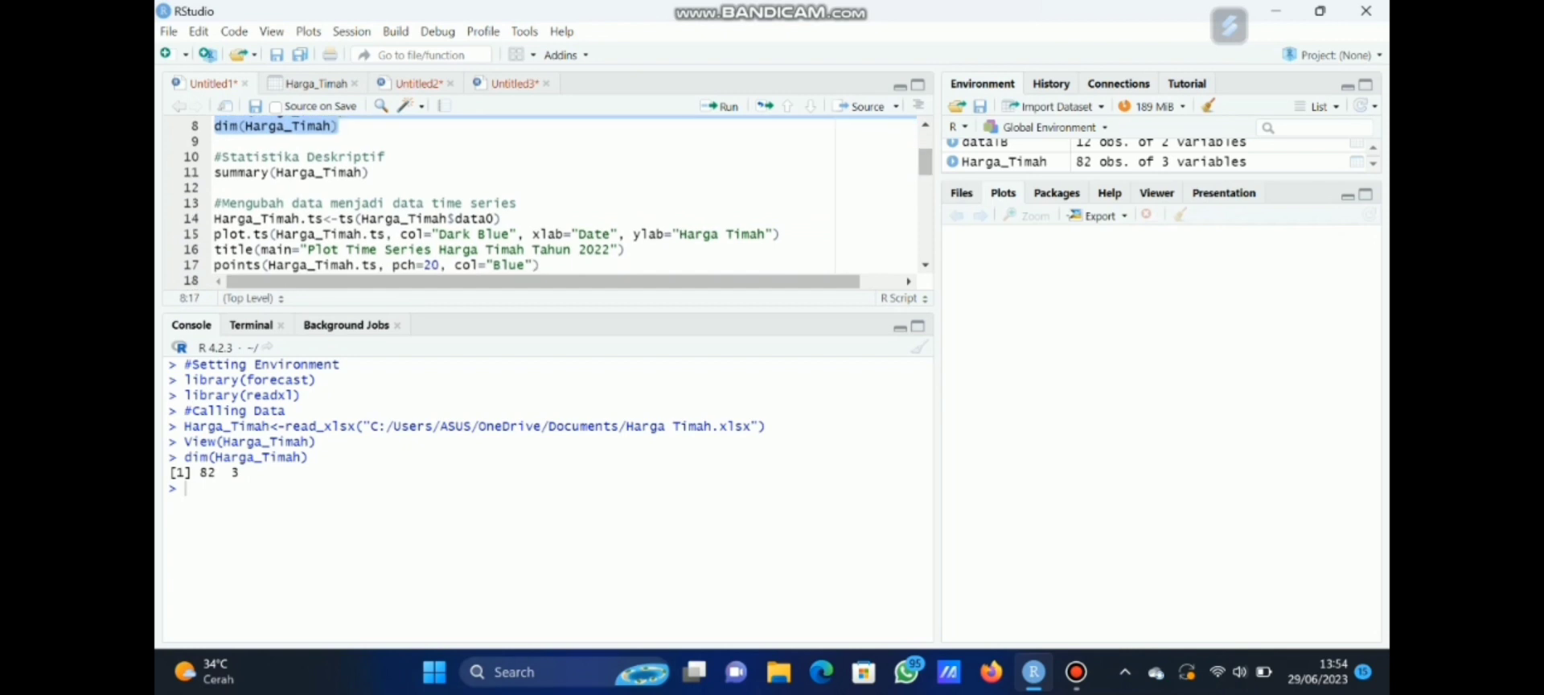
pyautogui.moveTo(214, 172); pyautogui.dragTo(370, 172)
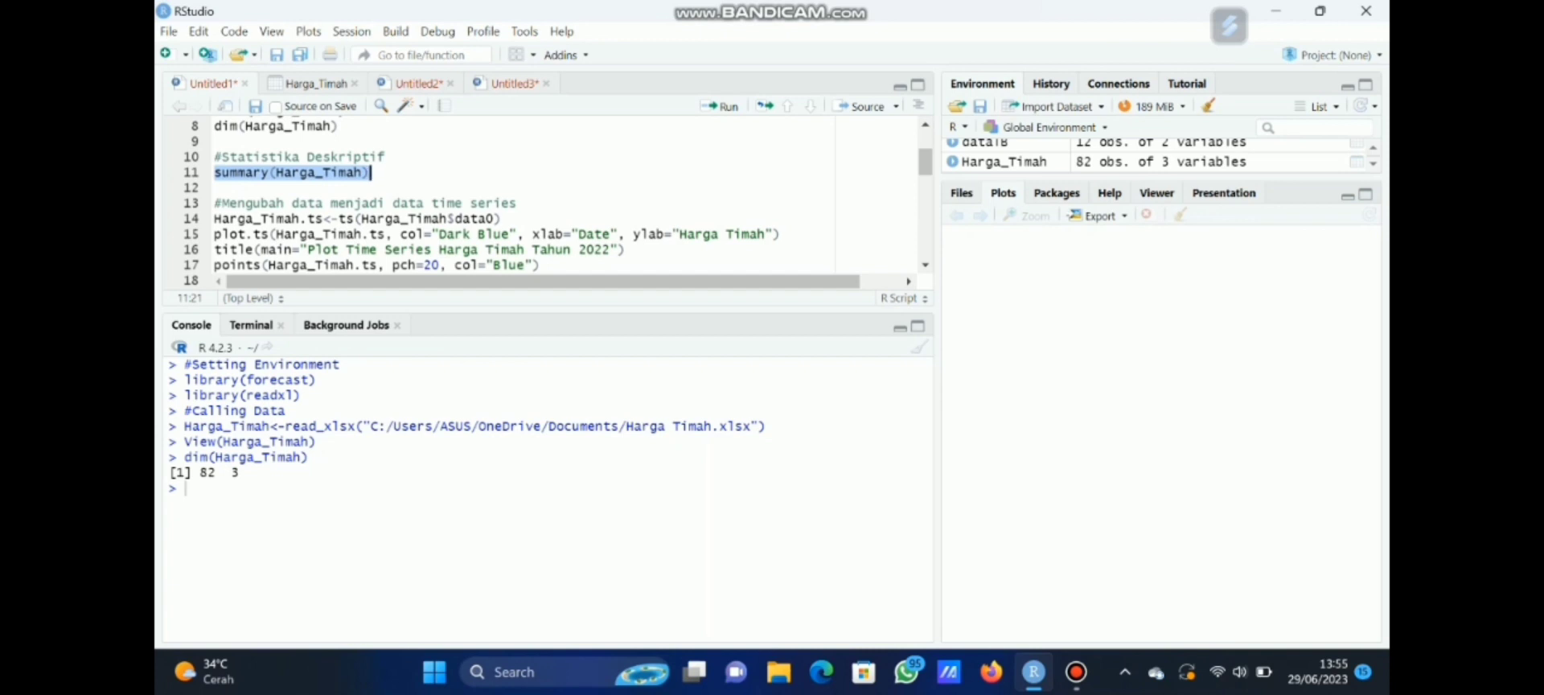
pyautogui.hotkey('ctrl', 'Return')
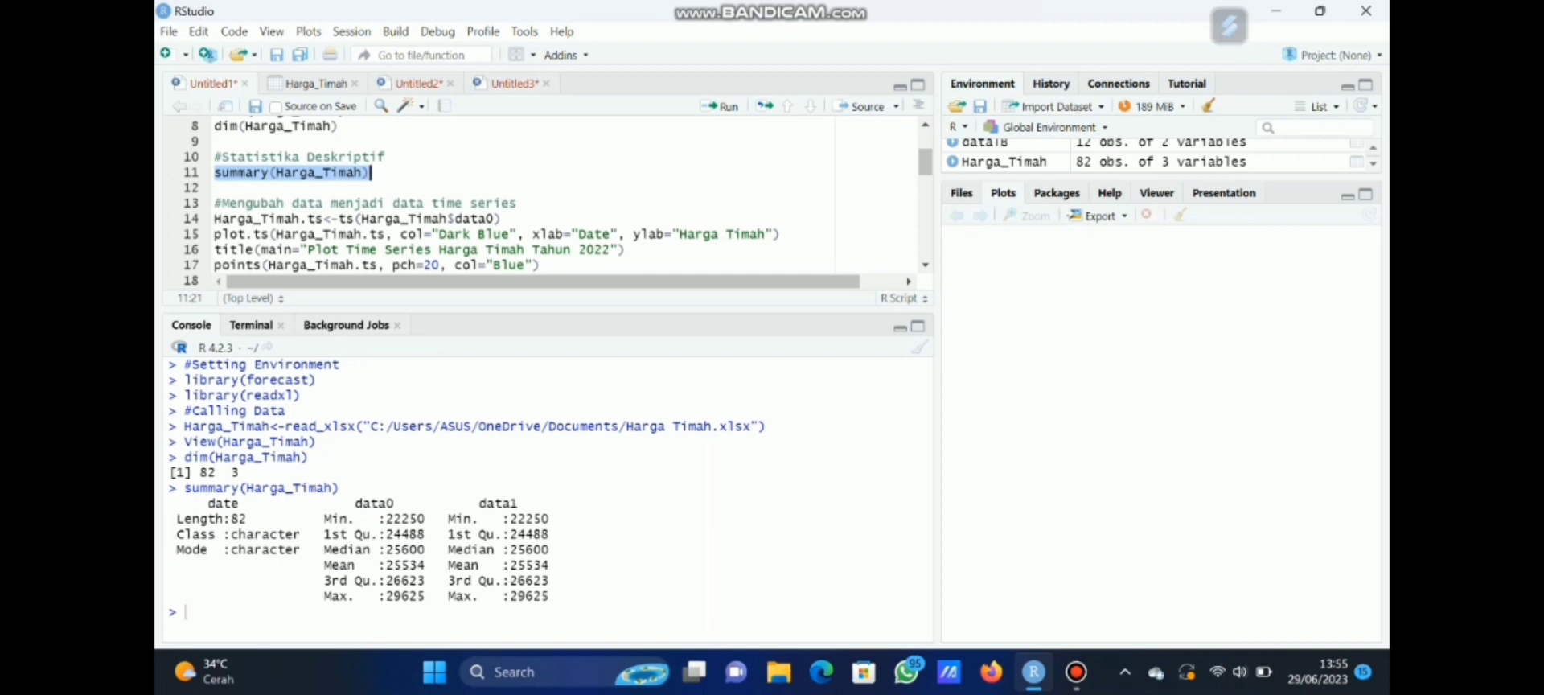
# - Run the "Mengubah data menjadi data time series" lines to convert data0 to Harga_Timah.ts and plot it with title and blue points
pyautogui.moveTo(324, 518); pyautogui.dragTo(562, 596)
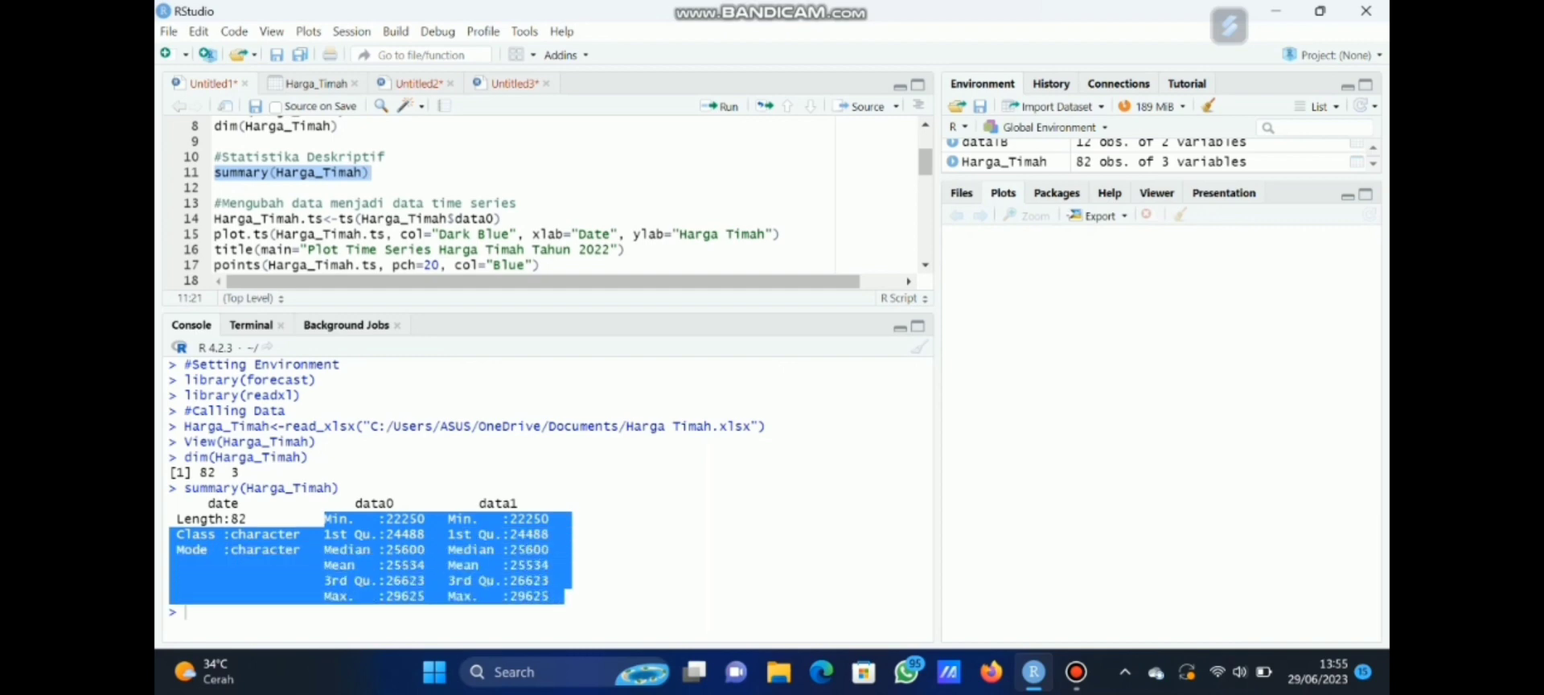
pyautogui.click(593, 234)
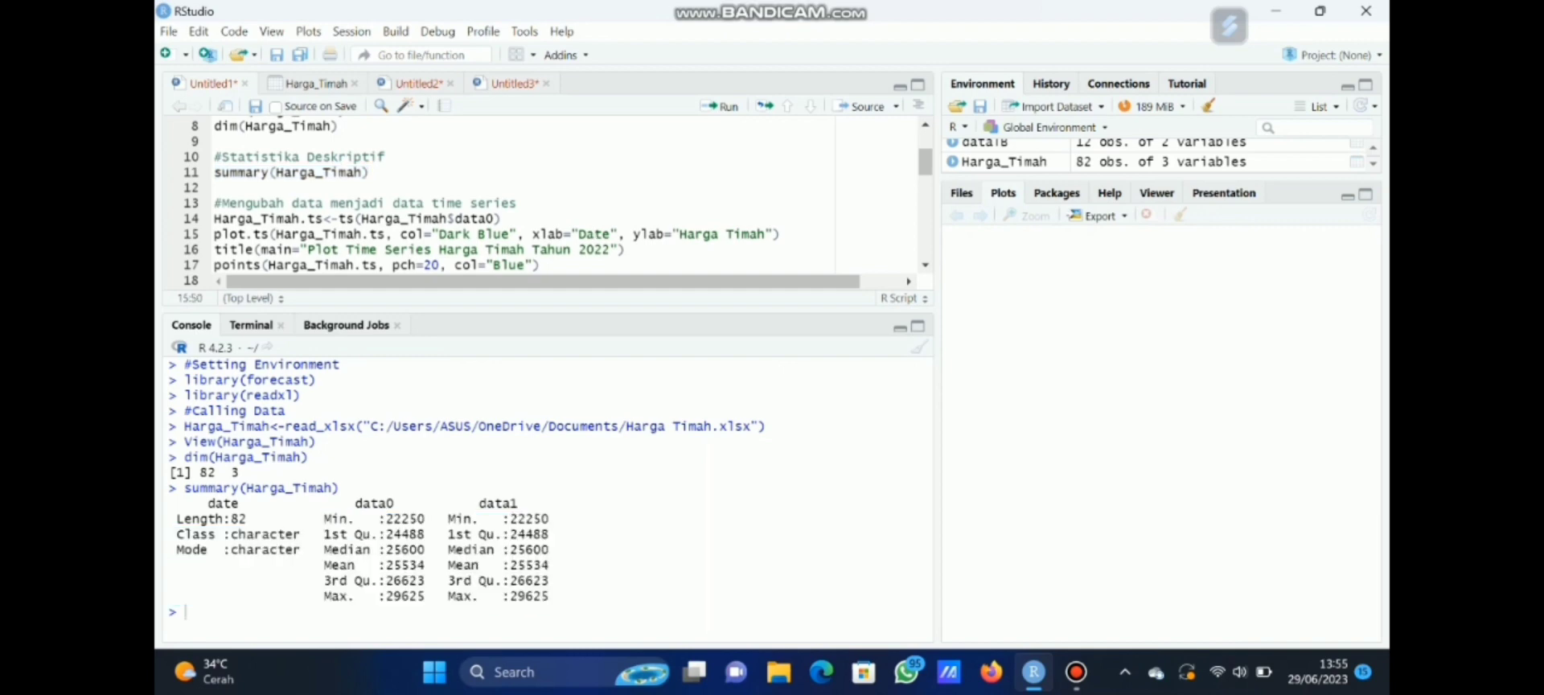
pyautogui.scroll(-2, 596, 234)
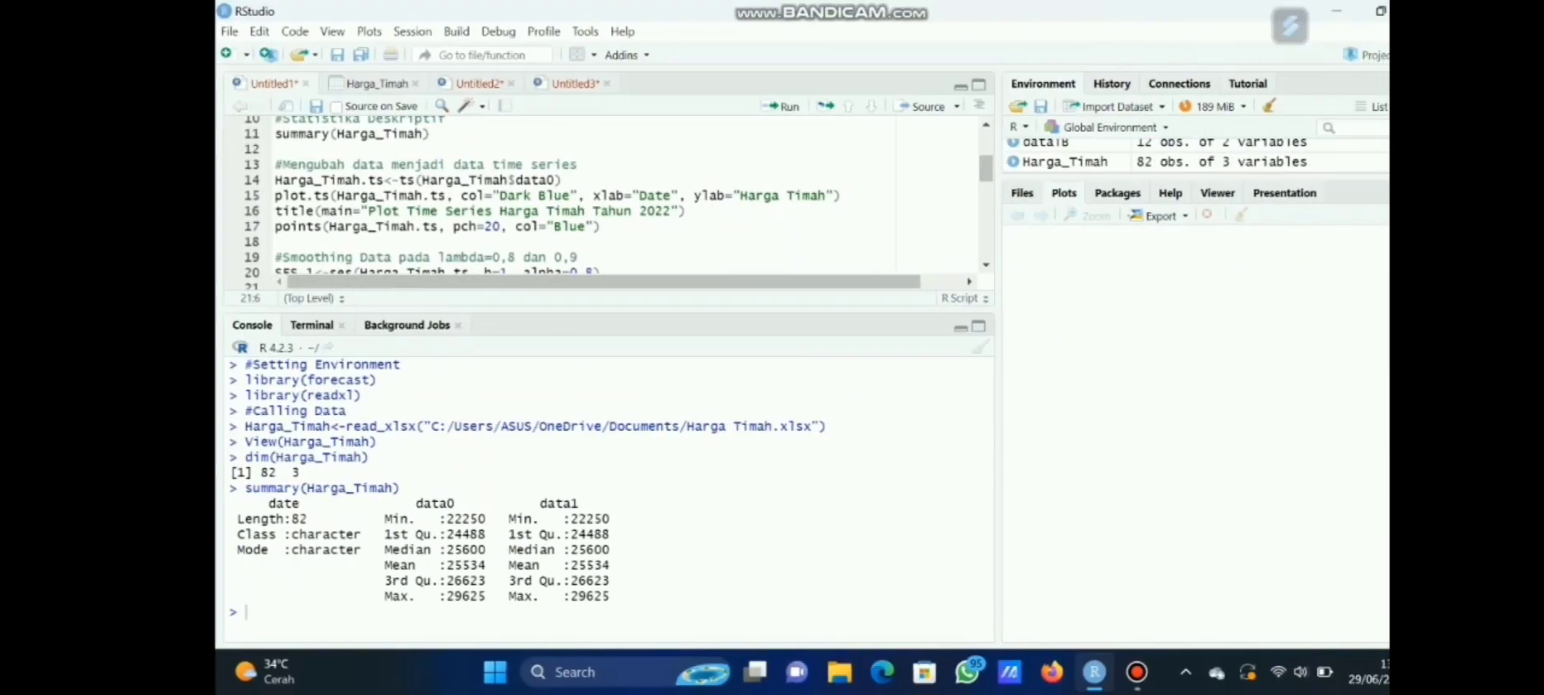
pyautogui.moveTo(214, 164); pyautogui.dragTo(540, 226)
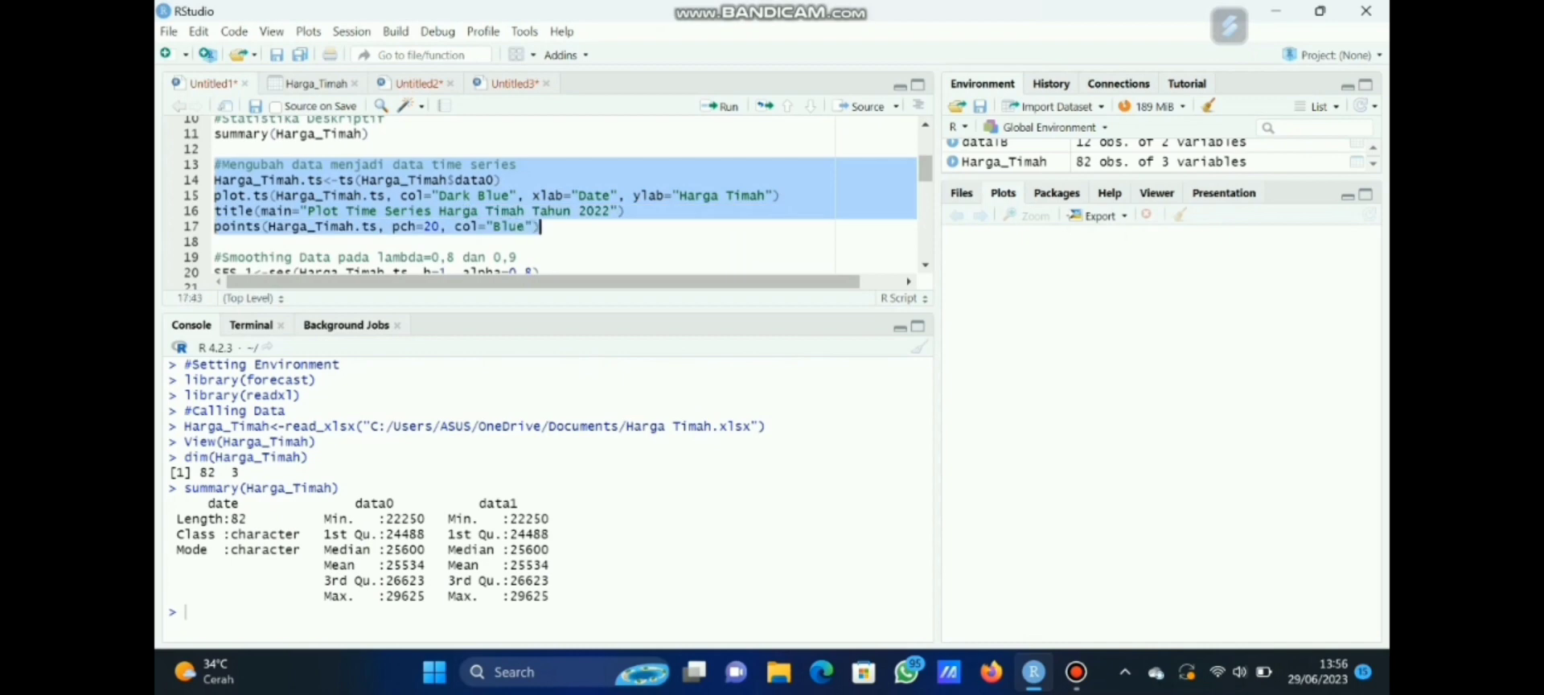
pyautogui.hotkey('ctrl', 'Return')
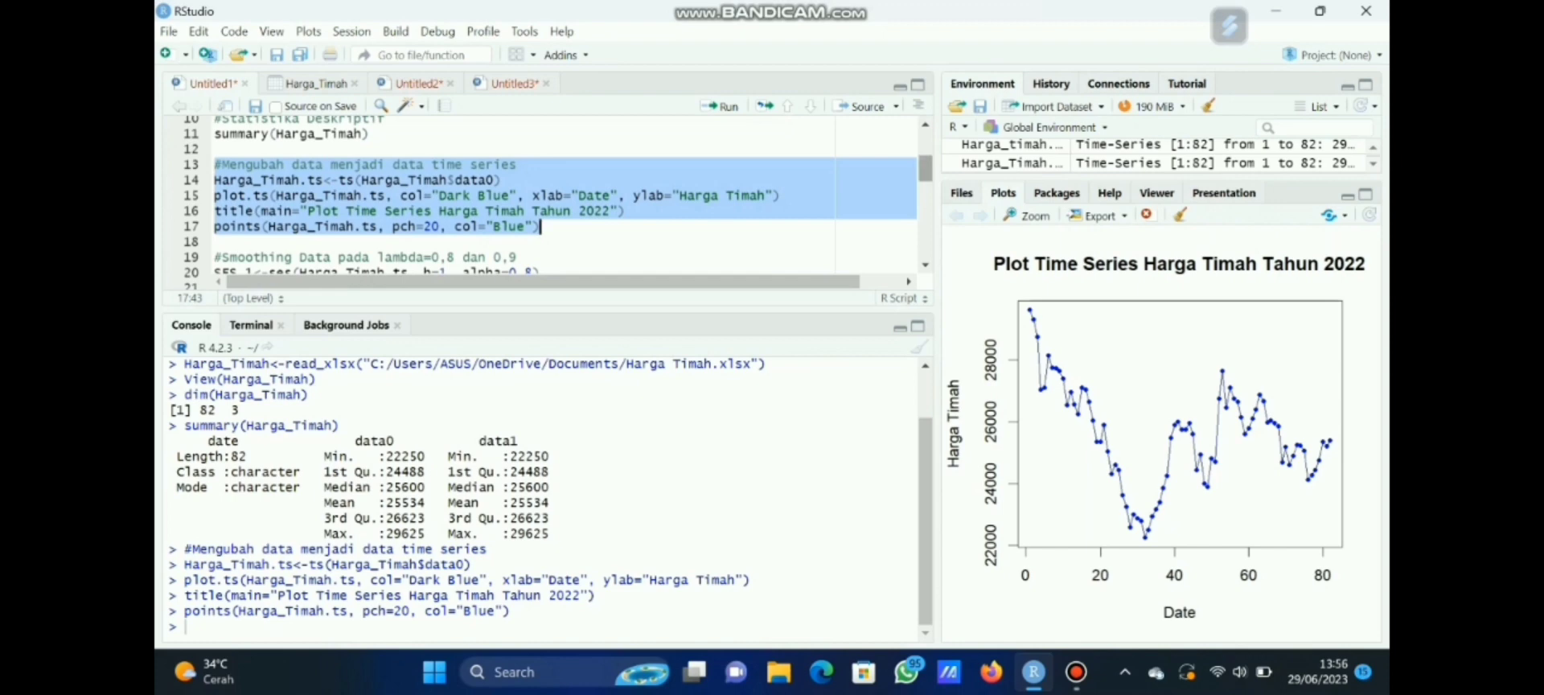
# - Run the Smoothing Data section to compute and plot the SES.1 and SES.2 forecasts with h=1 and alpha 0.8 and 0.9
pyautogui.scroll(-2, 563, 197)
pyautogui.scroll(-1, 563, 197)
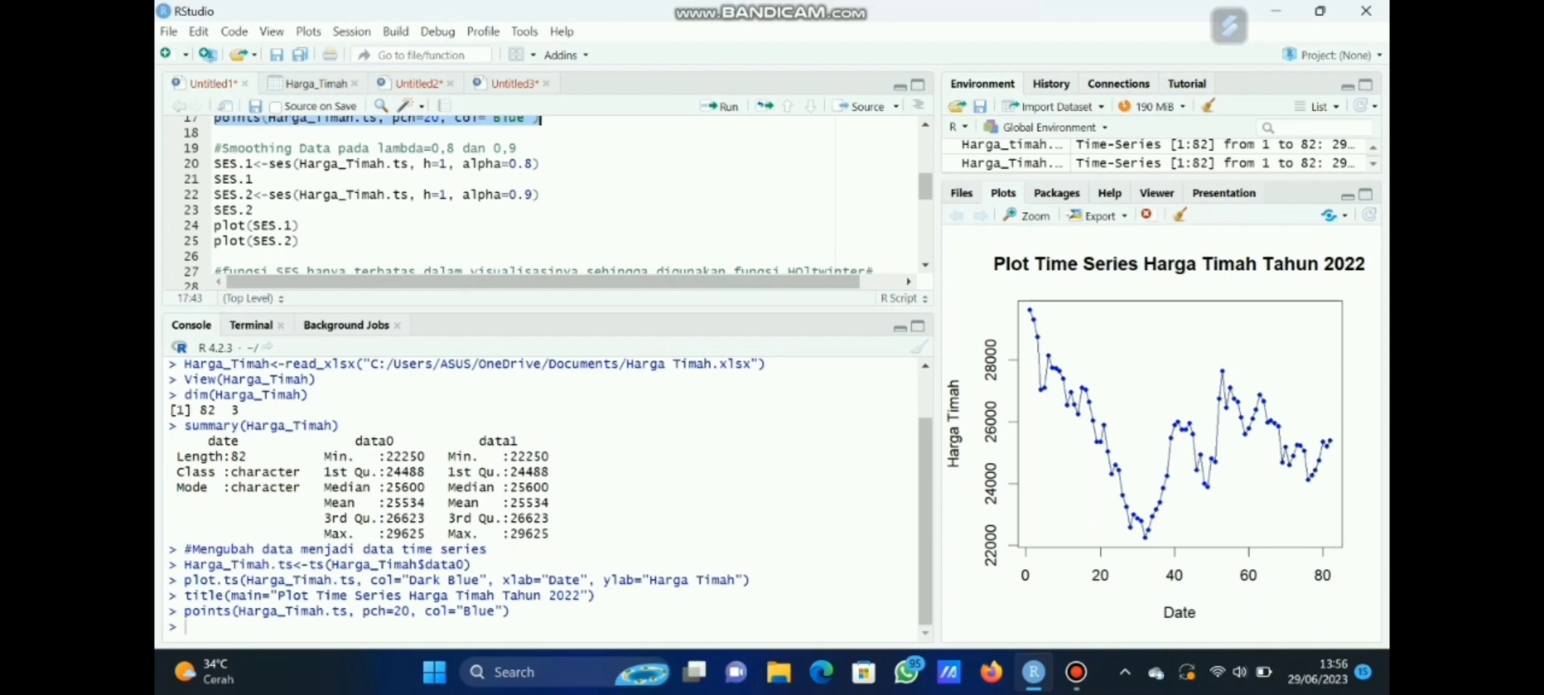
pyautogui.click(230, 164)
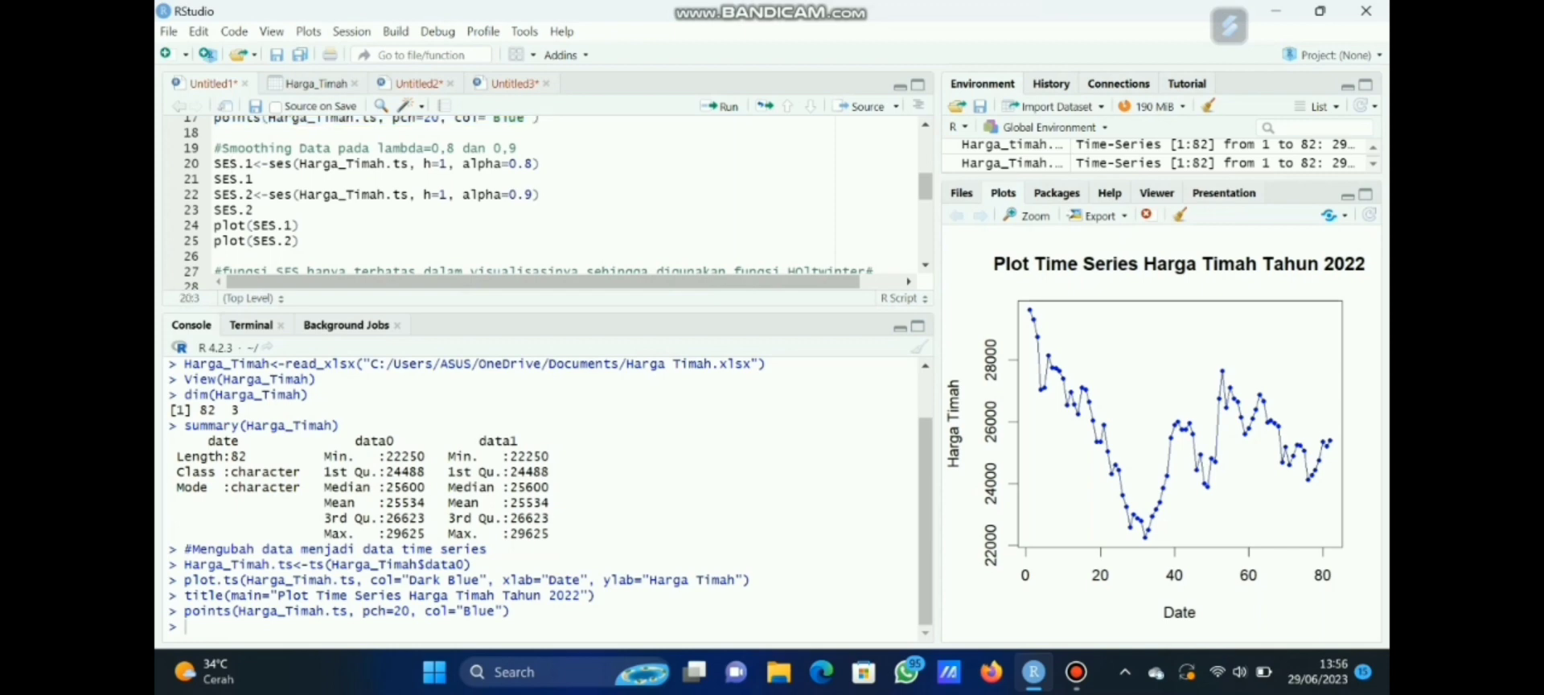
pyautogui.click(215, 149)
pyautogui.moveTo(215, 148); pyautogui.dragTo(299, 240)
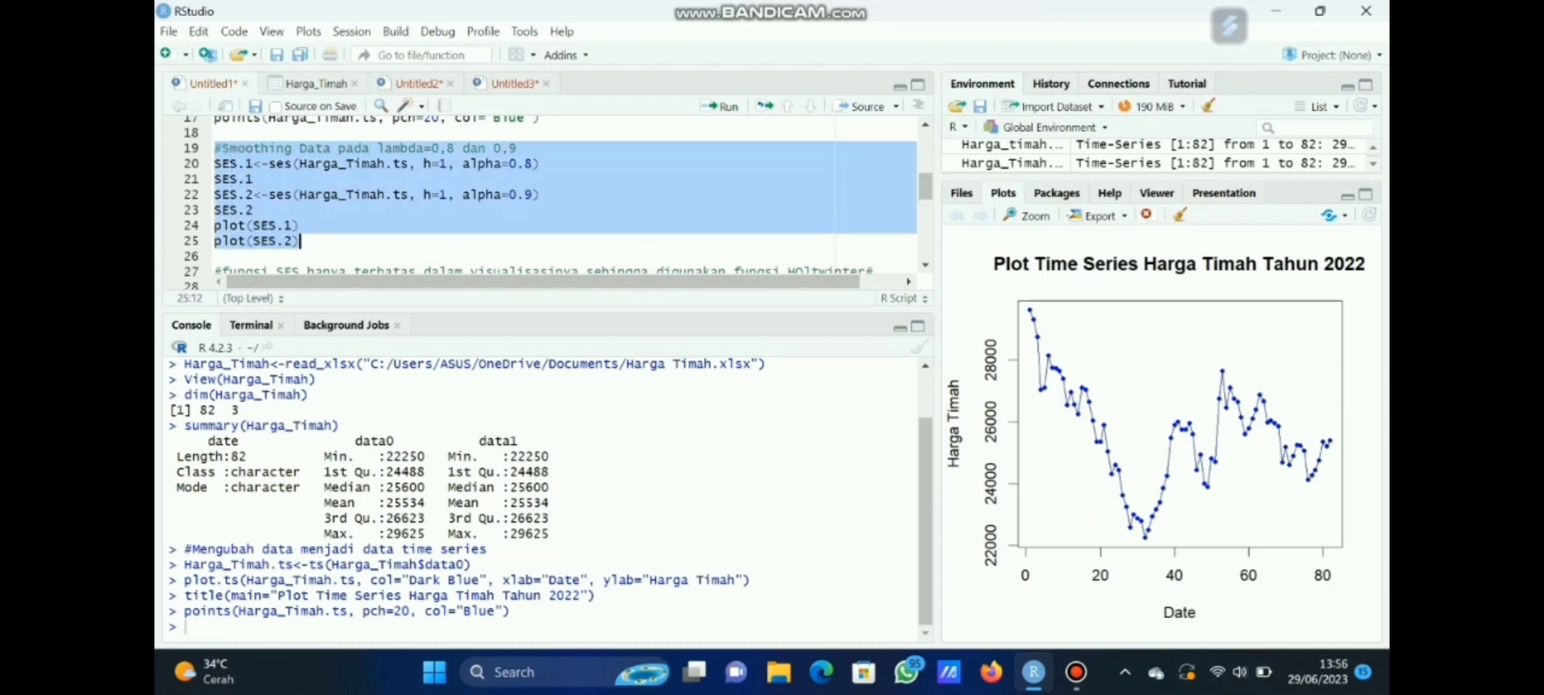
pyautogui.hotkey('ctrl', 'Return')
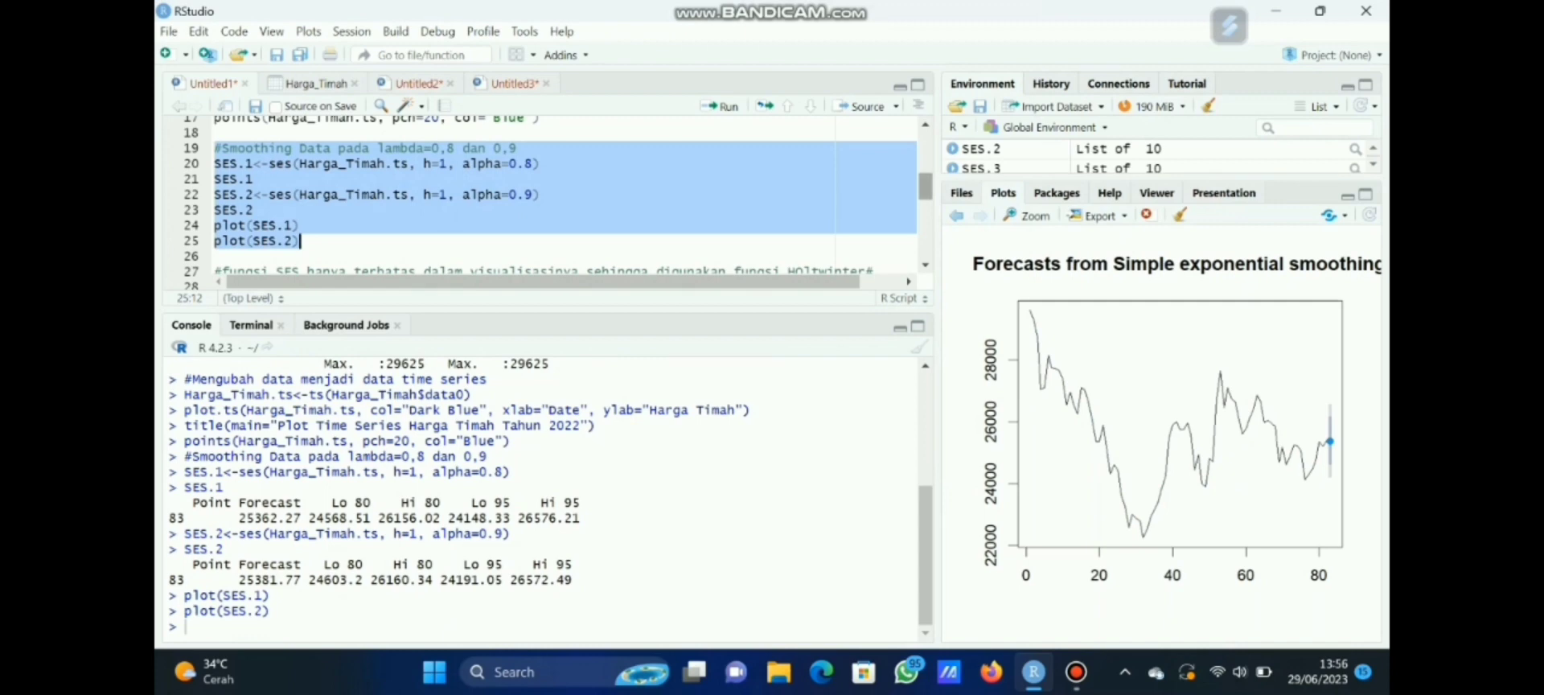
# - Run the SES1 HoltWinters block with alpha = 0.8, gamma and beta FALSE, including its plot and the "data aktual"/"data pemulusan" legend
pyautogui.scroll(-2, 562, 197)
pyautogui.scroll(-2, 563, 201)
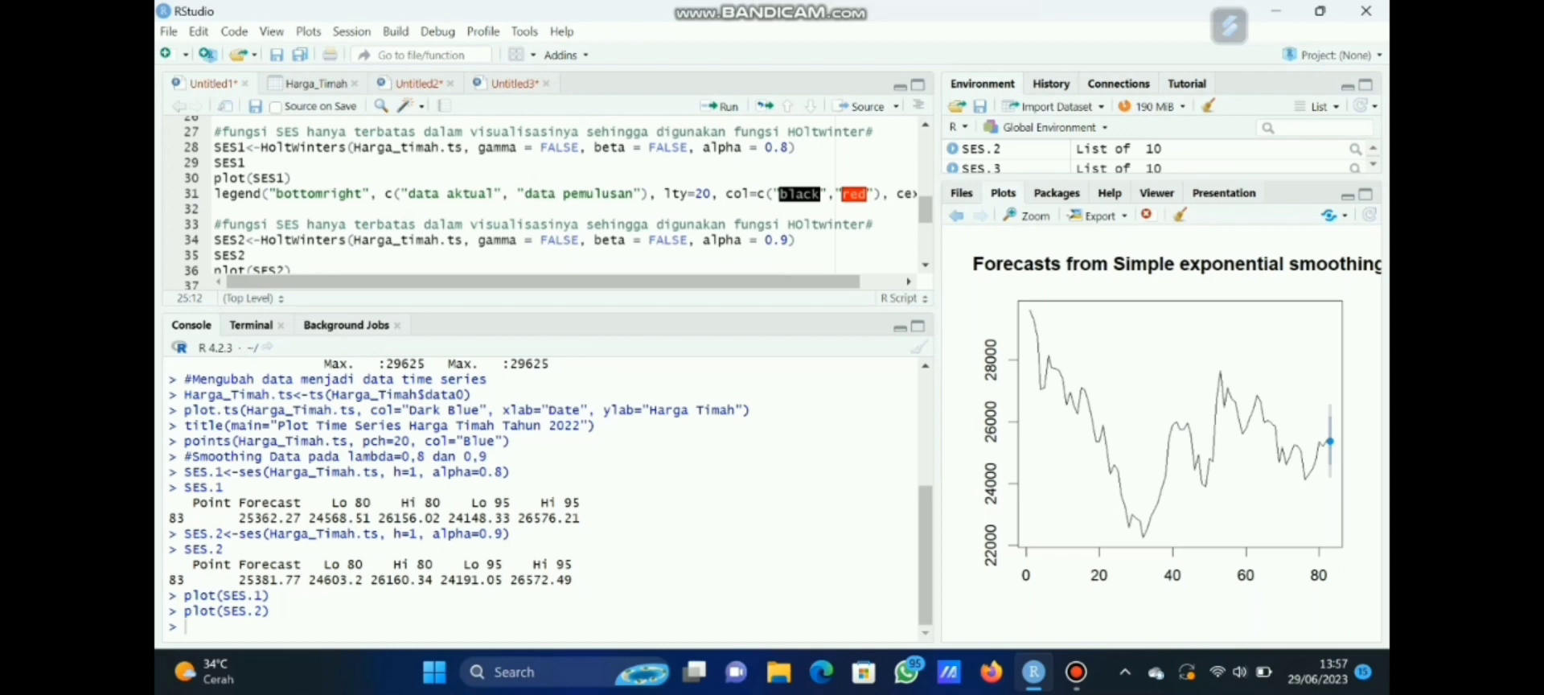
pyautogui.moveTo(214, 132); pyautogui.dragTo(797, 154)
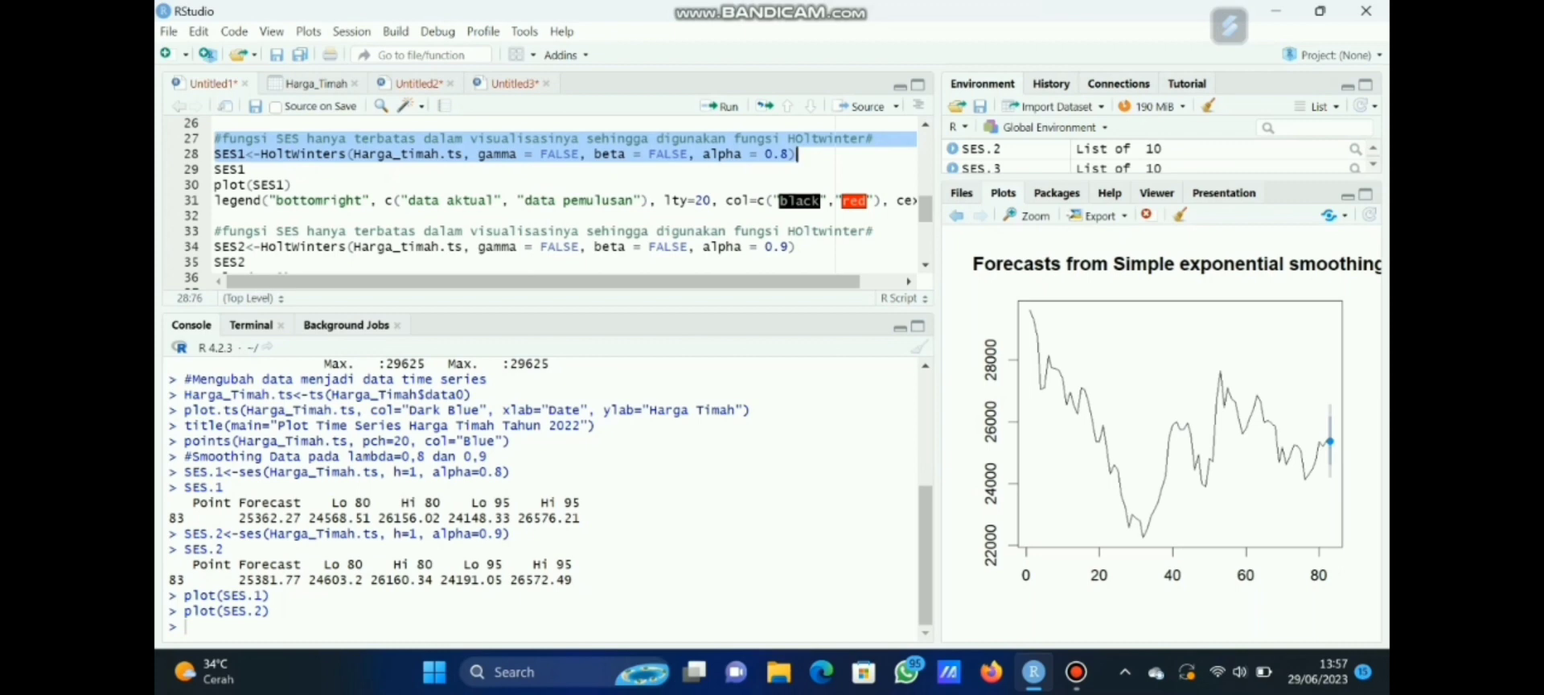
pyautogui.click(246, 185)
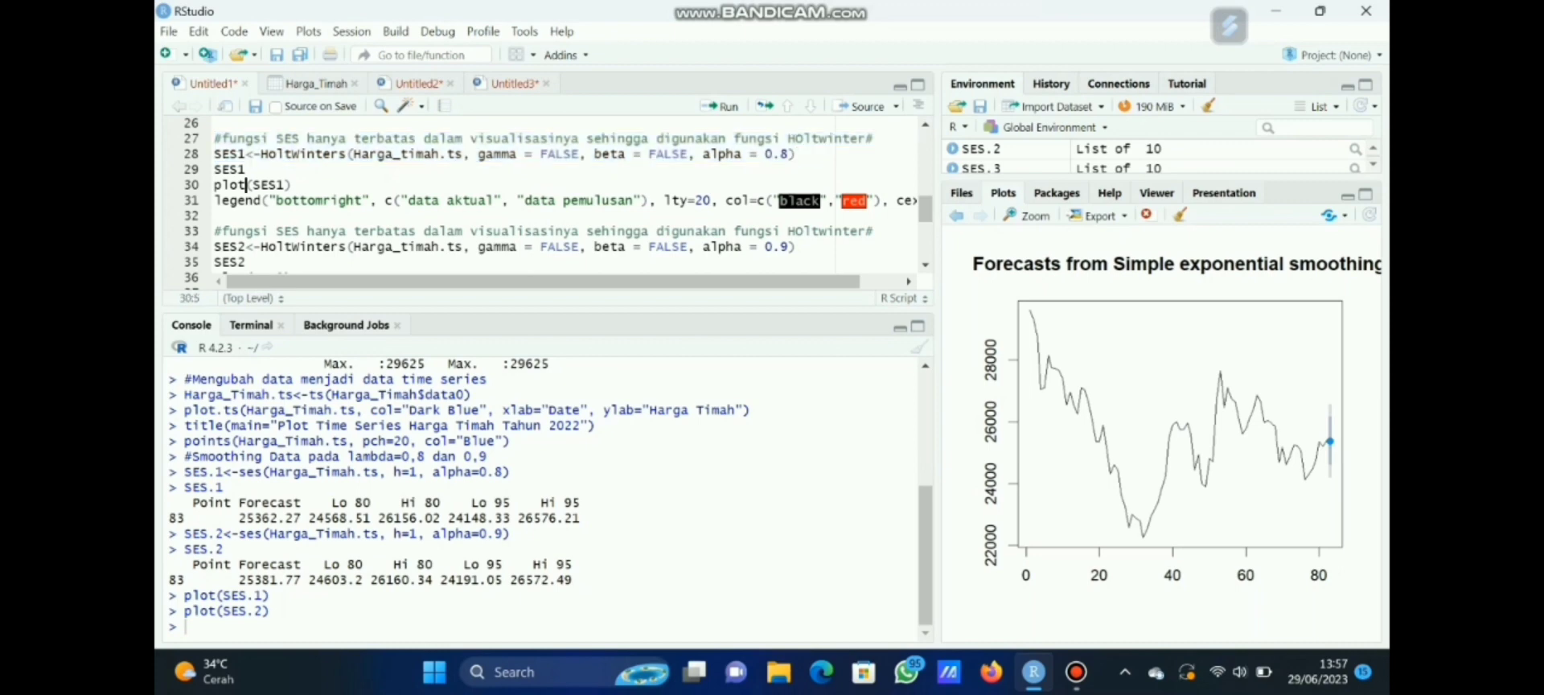
pyautogui.moveTo(214, 138); pyautogui.dragTo(915, 201)
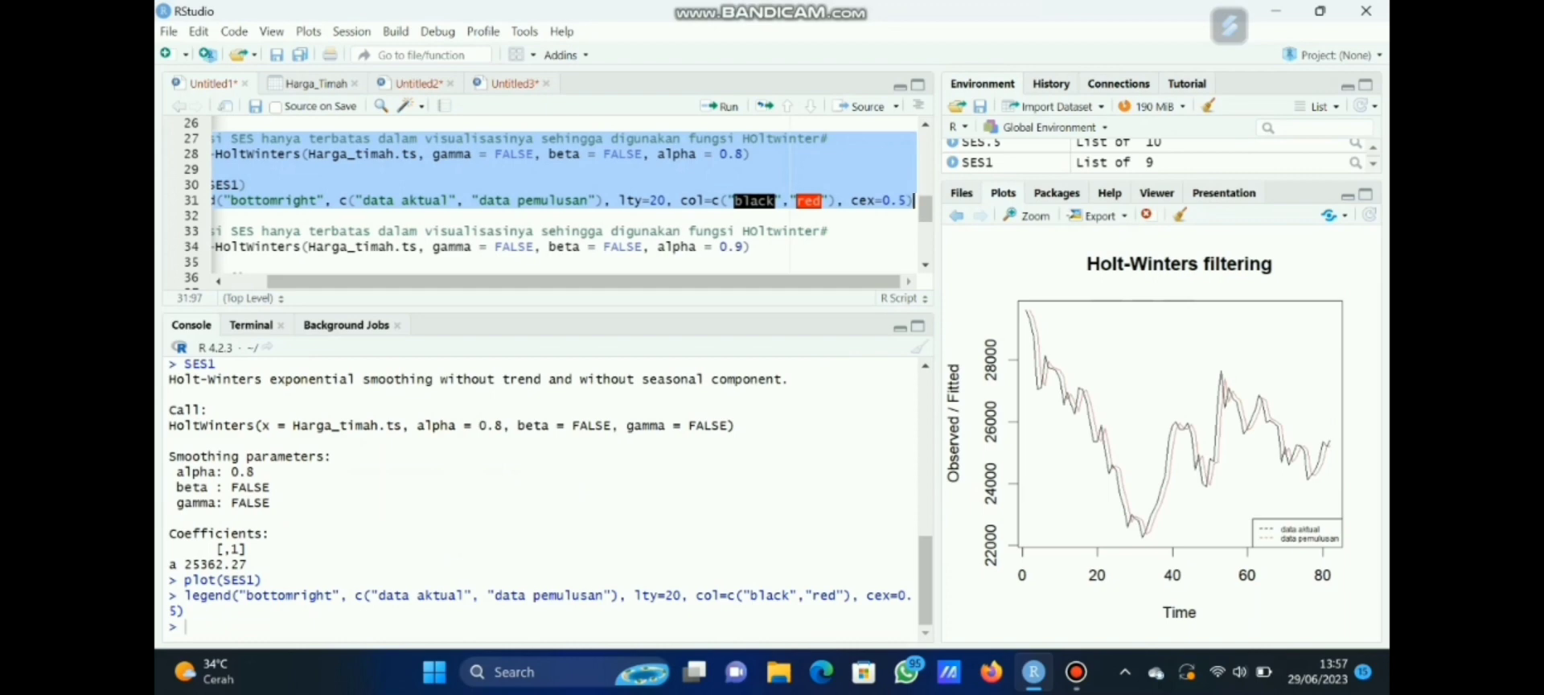
# - Run the SES2 HoltWinters block with alpha = 0.9, gamma and beta FALSE, including its plot and bottom-right legend
pyautogui.scroll(-1, 563, 201)
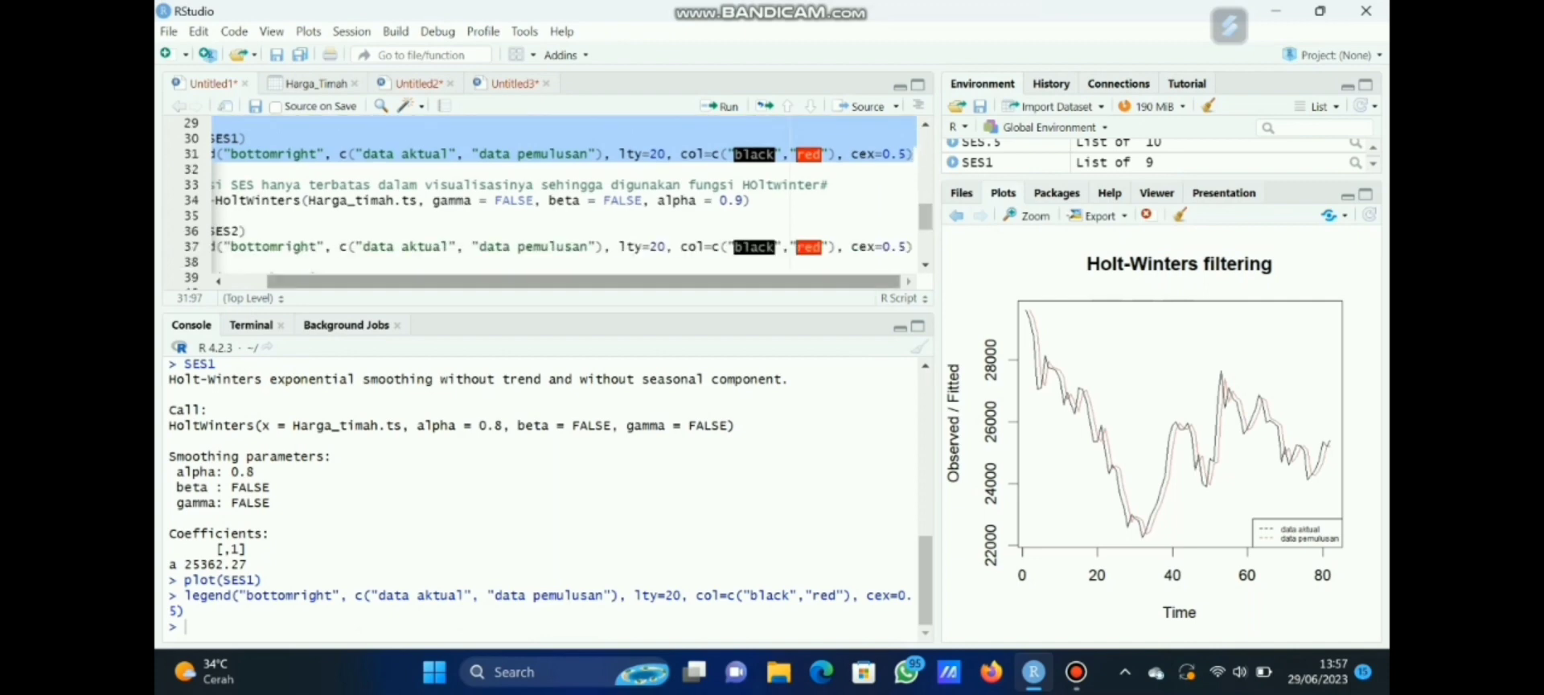
pyautogui.hscroll(-2, 563, 201)
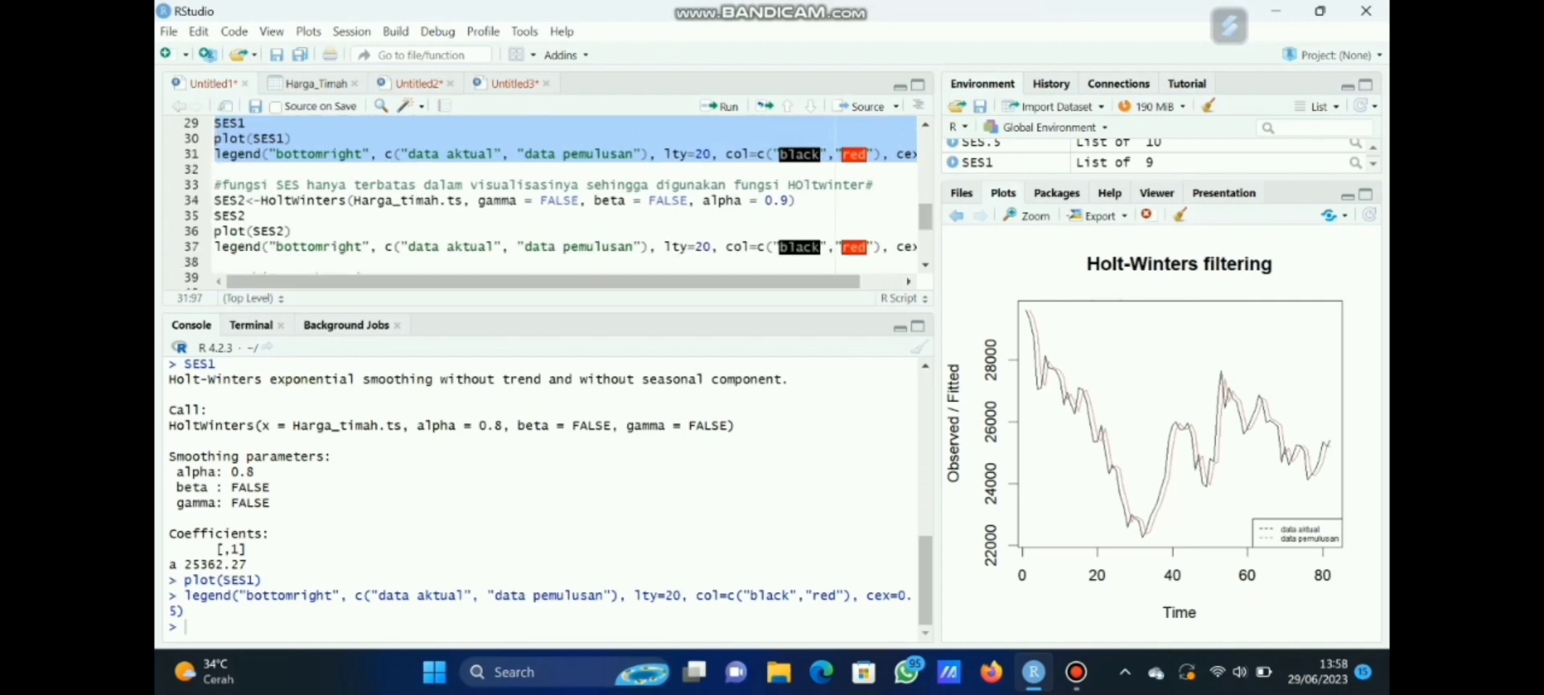
pyautogui.moveTo(215, 186); pyautogui.dragTo(916, 247)
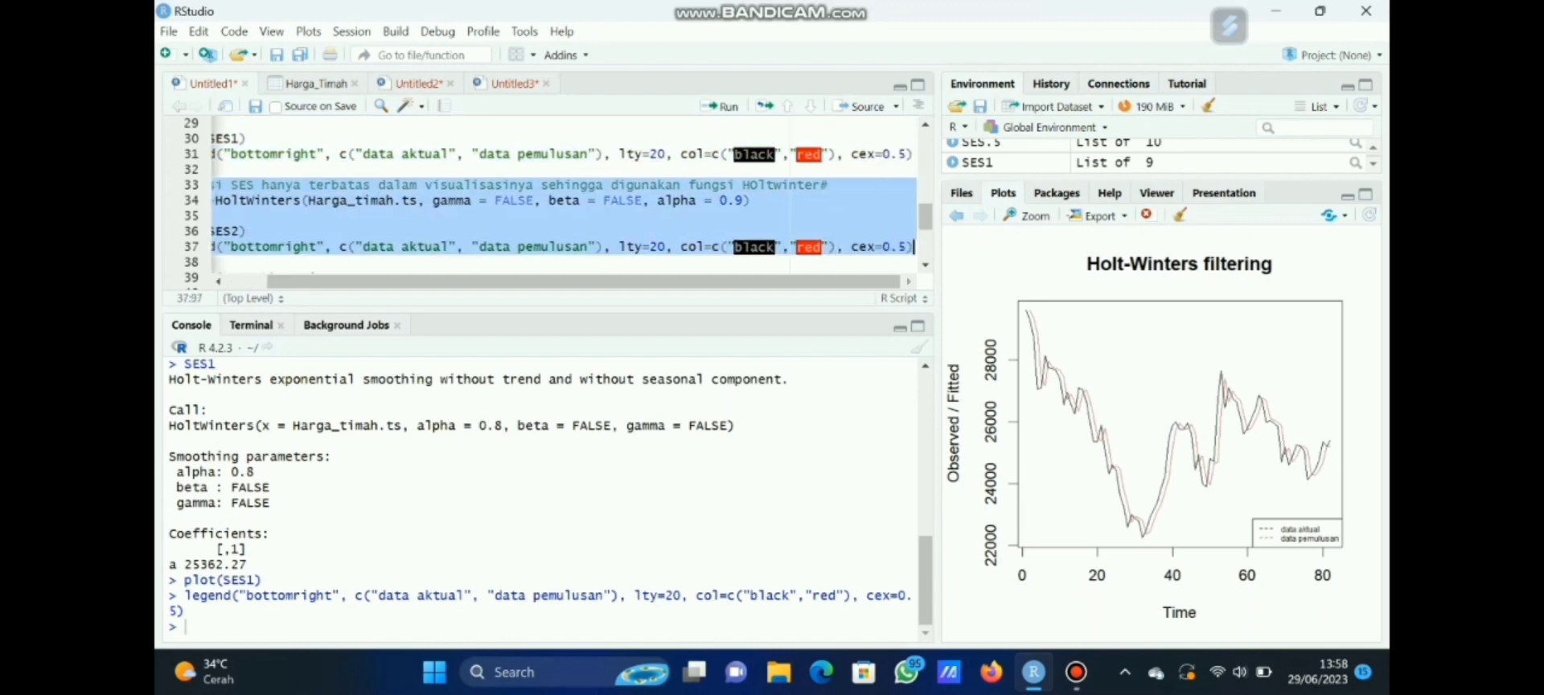
pyautogui.hotkey('ctrl', 'Return')
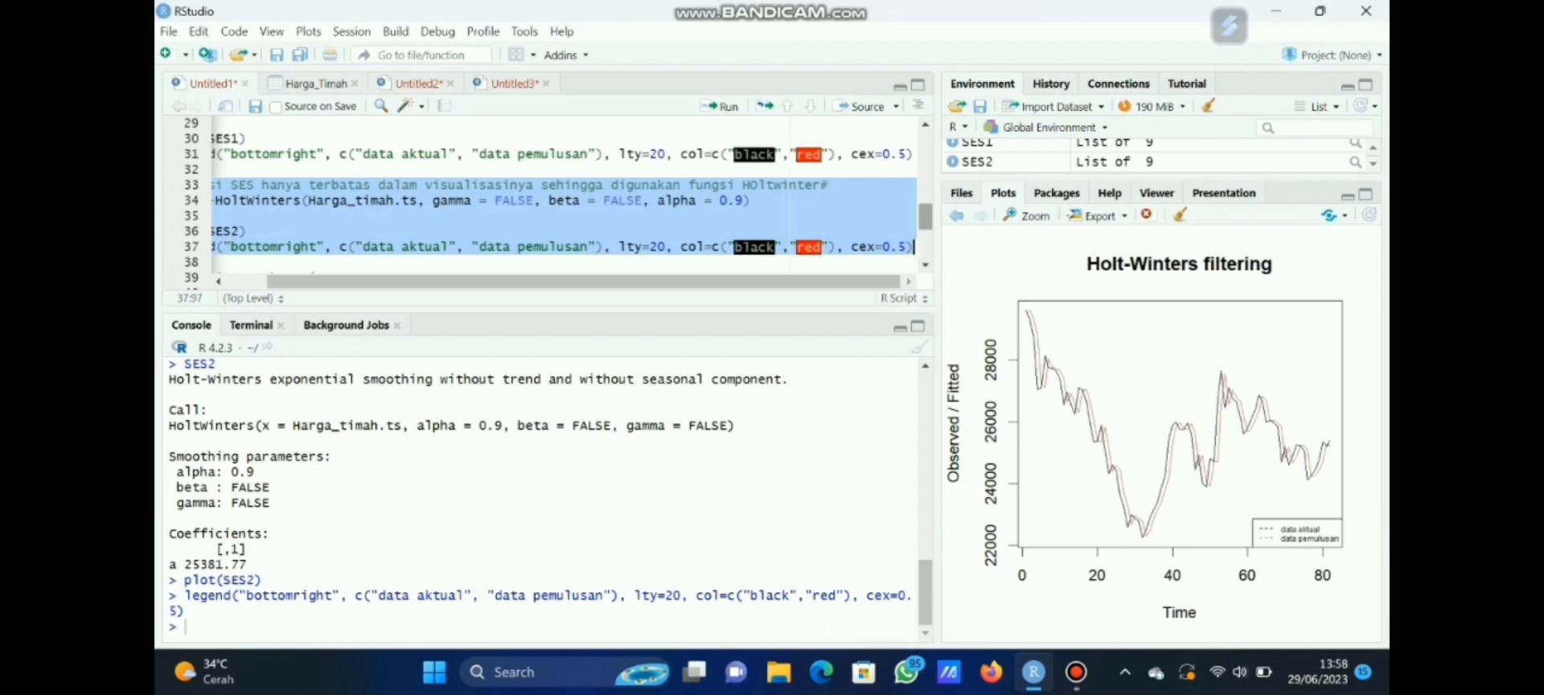
# - Run the accuracy section that gets the SSE of SES1 and SES2 and computes MSE1 and MSE2 from the series length
pyautogui.scroll(-4, 562, 193)
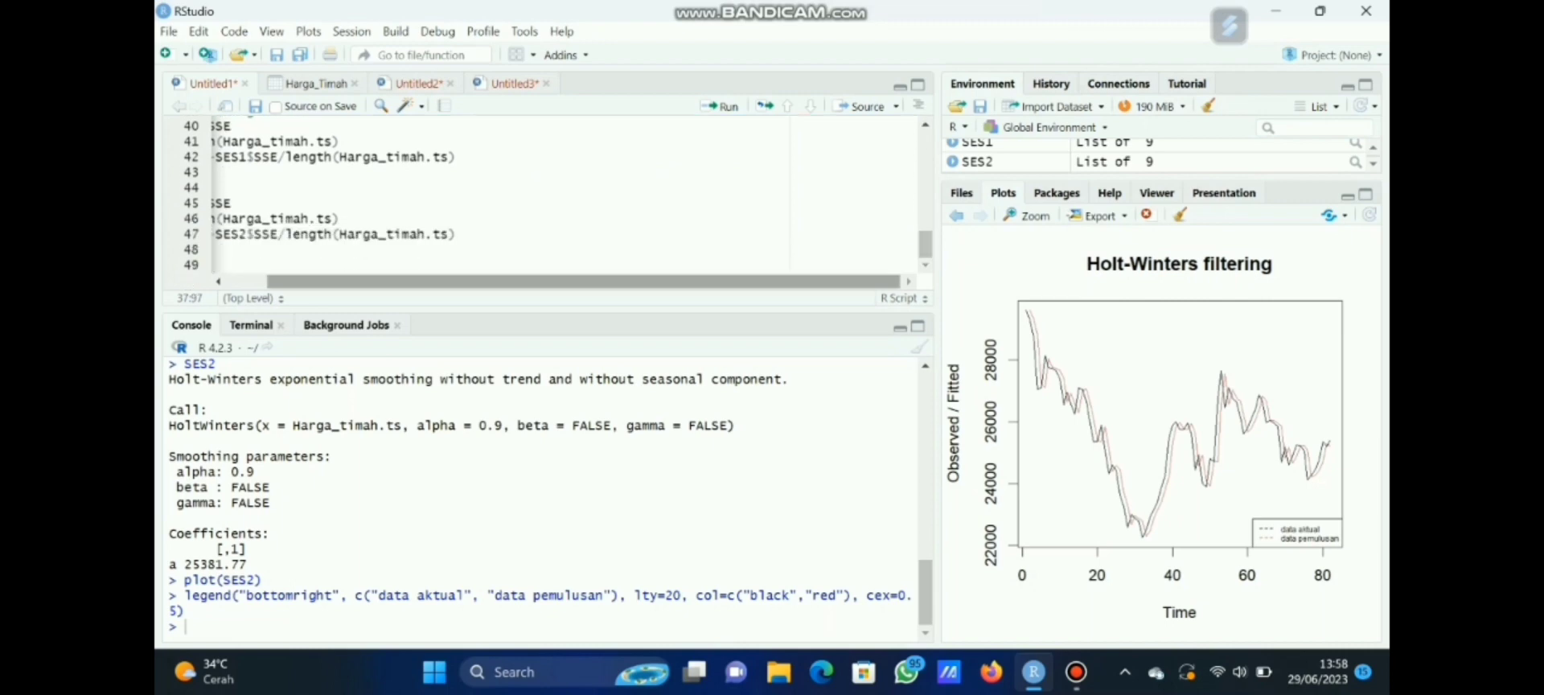
pyautogui.hscroll(-3, 483, 193)
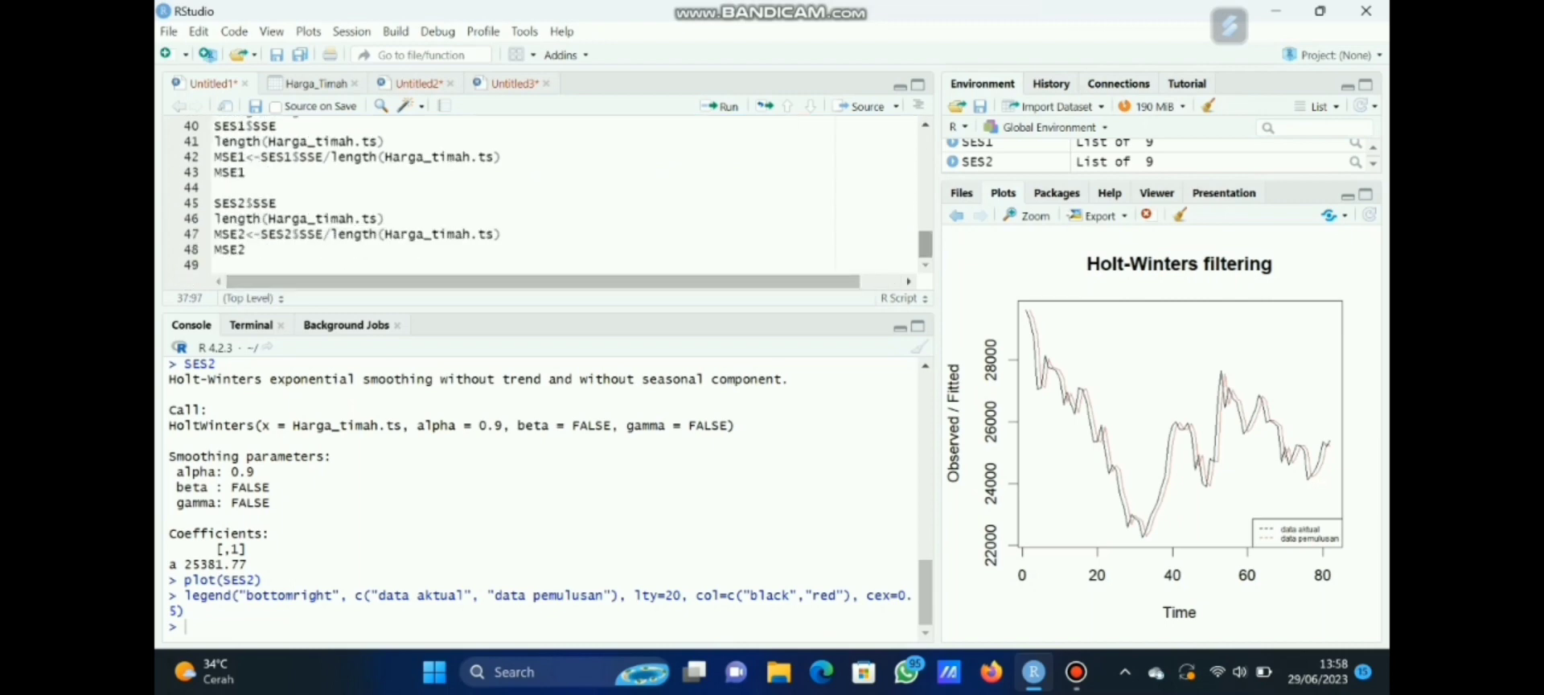
pyautogui.scroll(3, 562, 197)
pyautogui.scroll(-3, 563, 197)
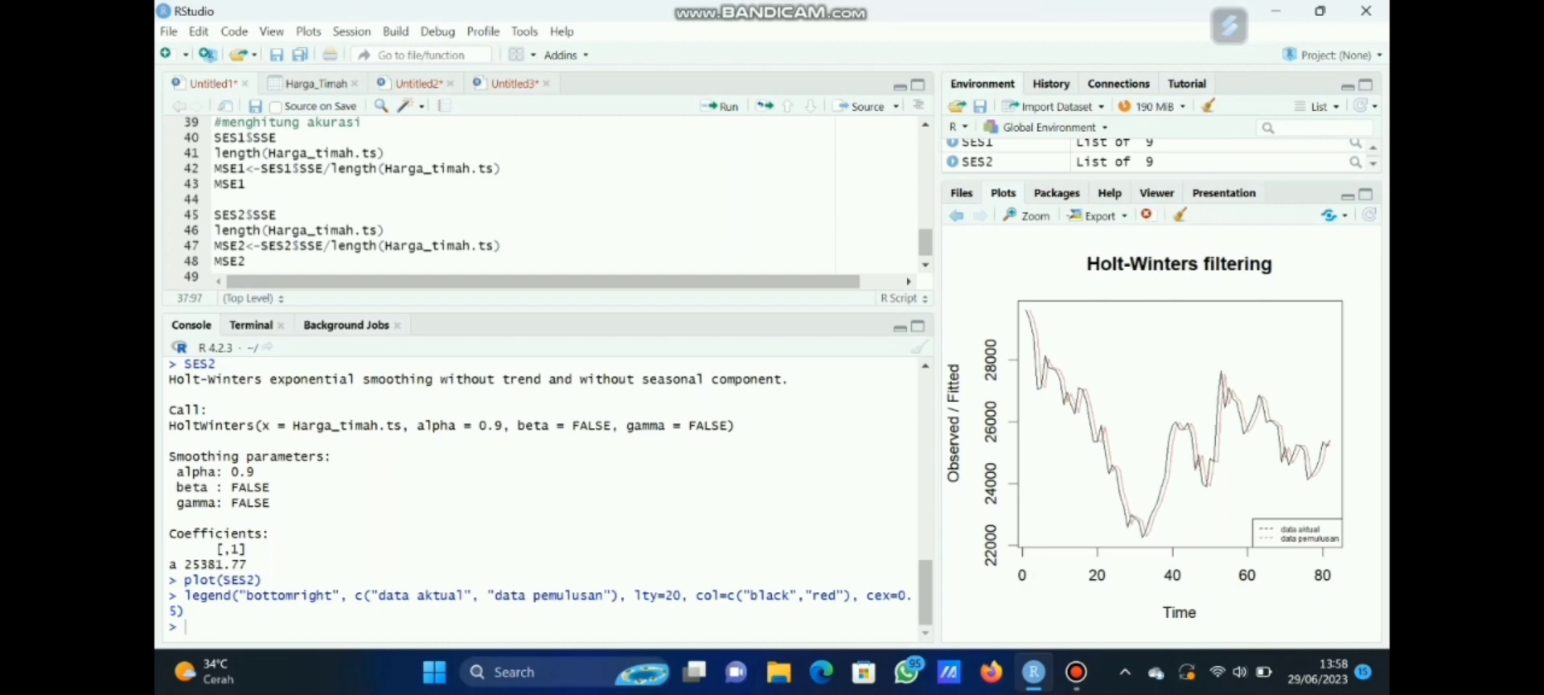
pyautogui.moveTo(213, 122); pyautogui.dragTo(359, 272)
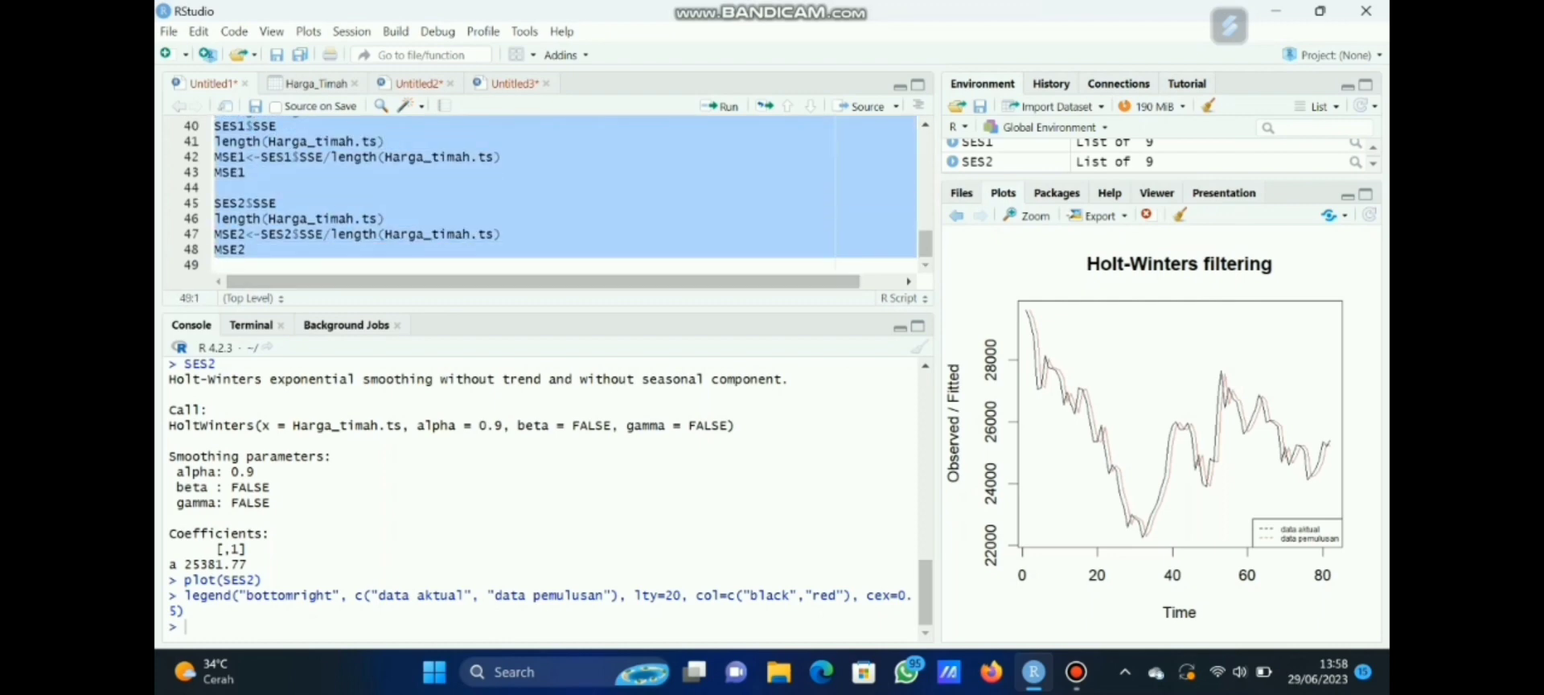
pyautogui.hotkey('ctrl', 'Return')
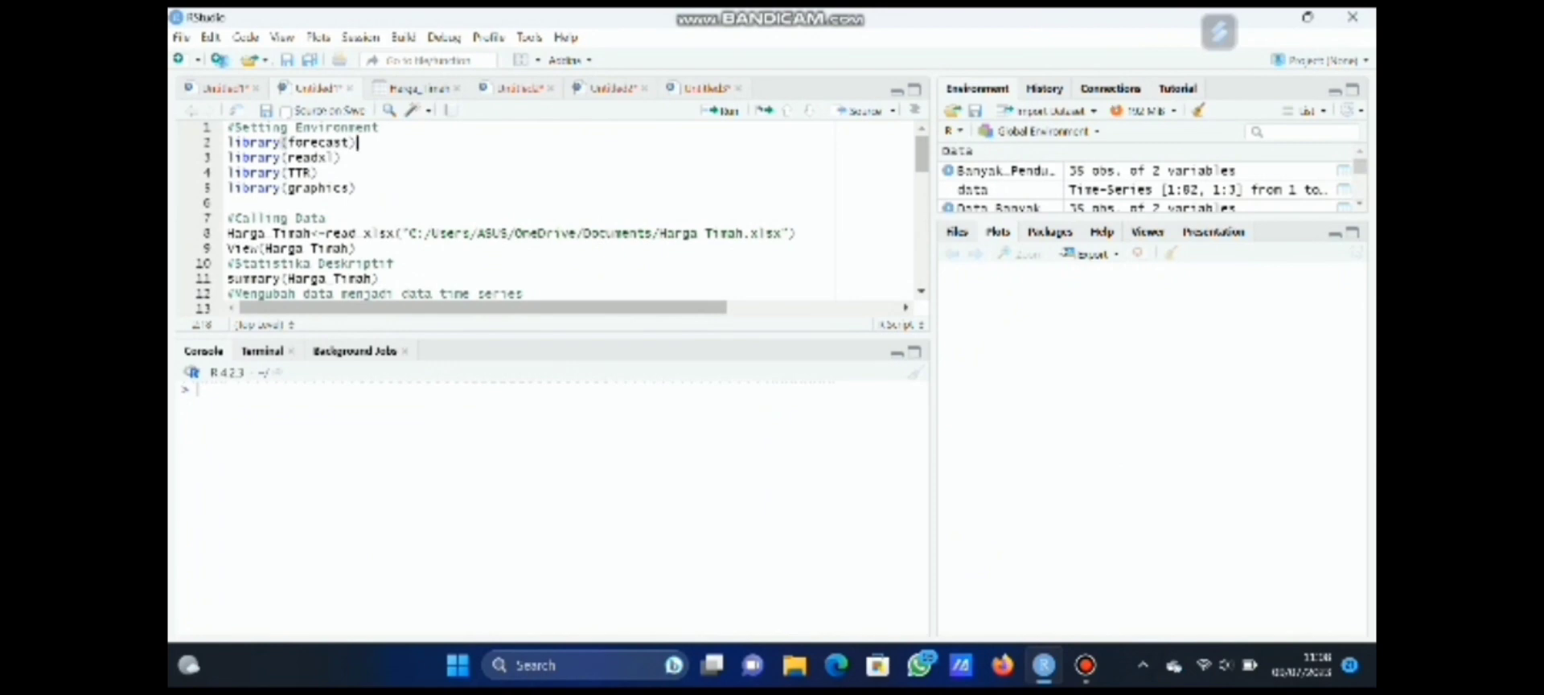
# - In the script with four libraries, run the Setting Environment lines one by one to load forecast, readxl, TTR and graphics
pyautogui.click(721, 111)
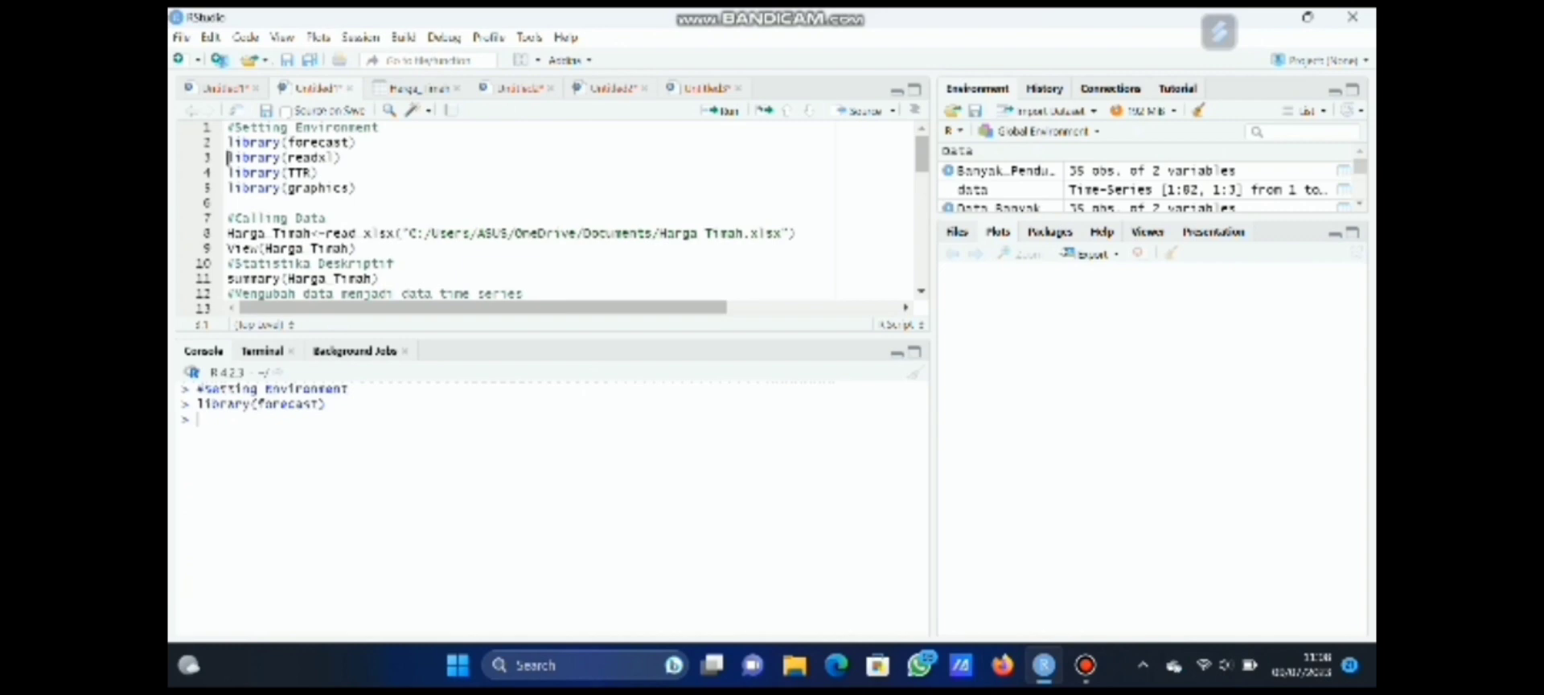
pyautogui.click(342, 158)
pyautogui.hotkey('ctrl', 'Return')
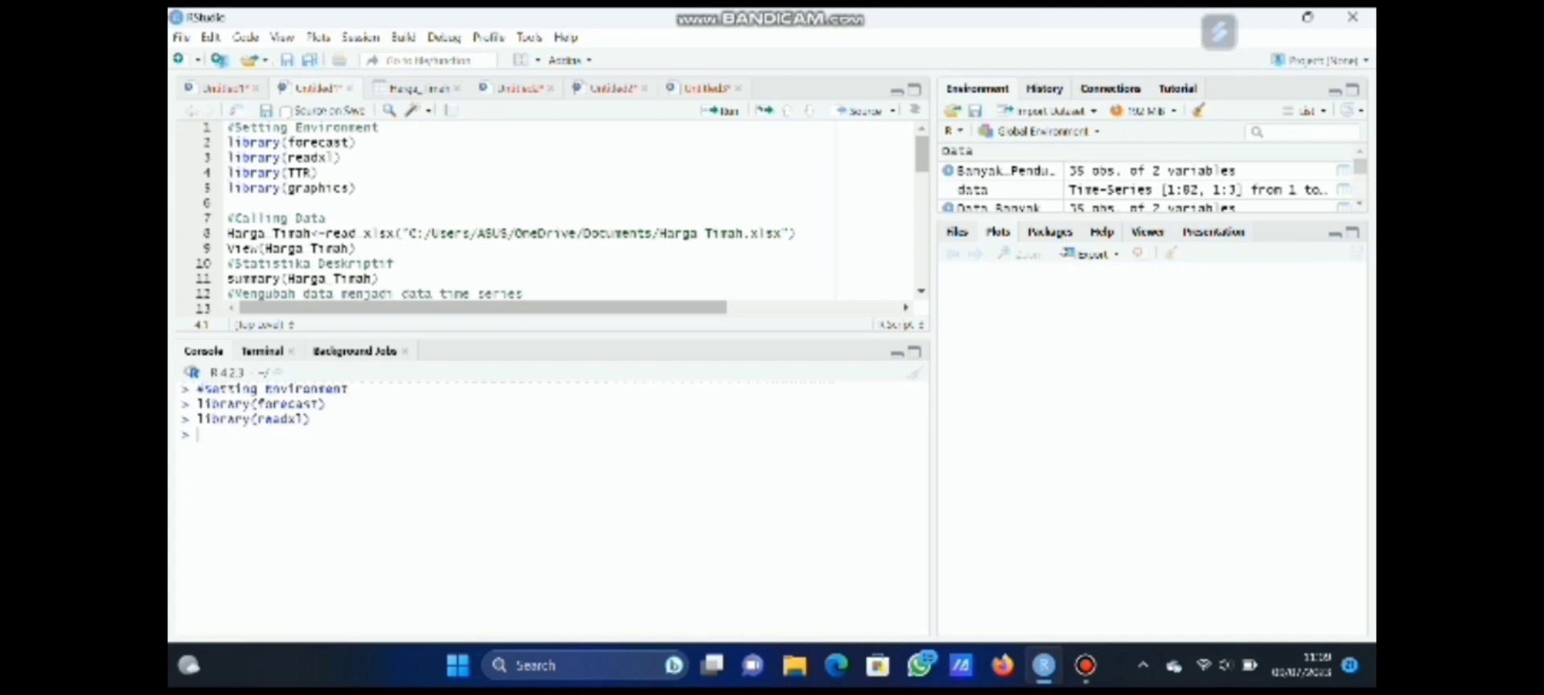
pyautogui.click(320, 173)
pyautogui.hotkey('ctrl', 'Return')
pyautogui.click(357, 189)
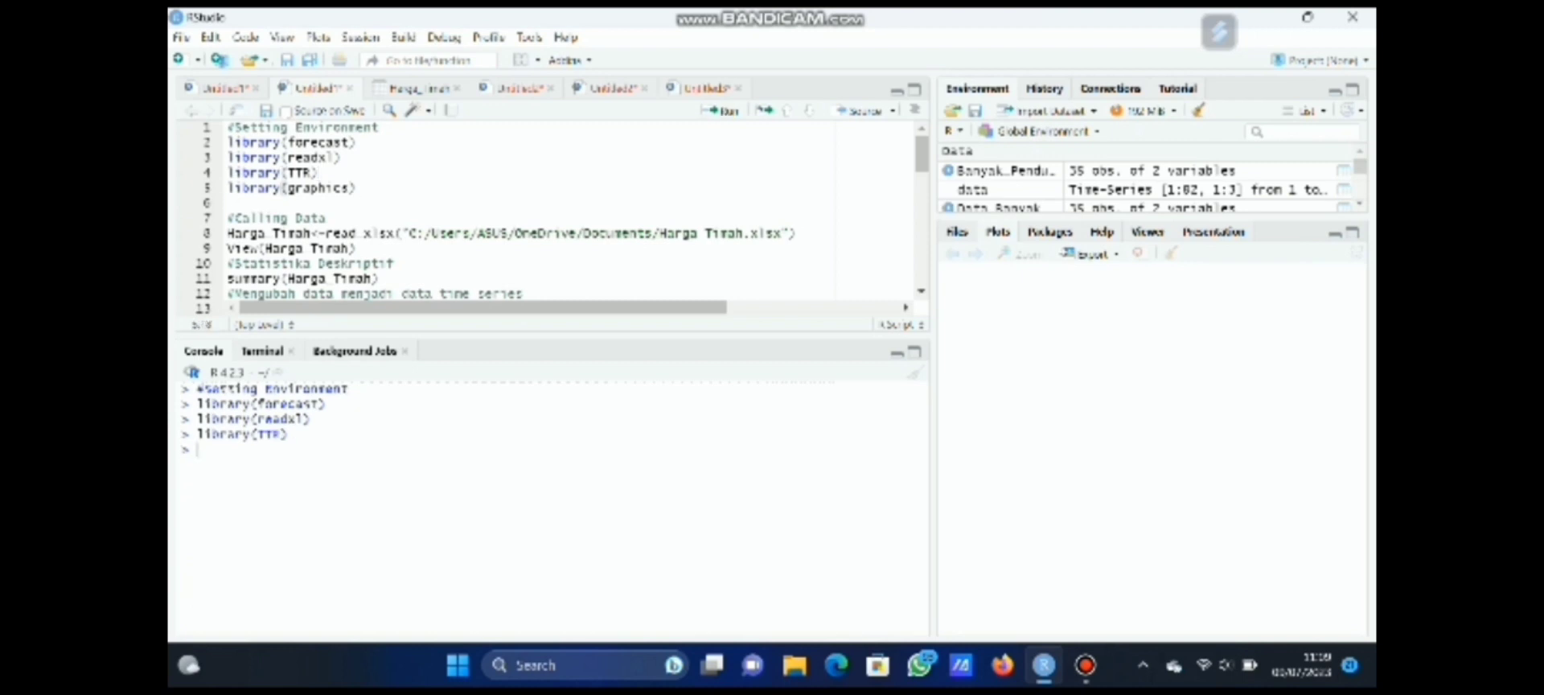
pyautogui.hotkey('ctrl', 'Return')
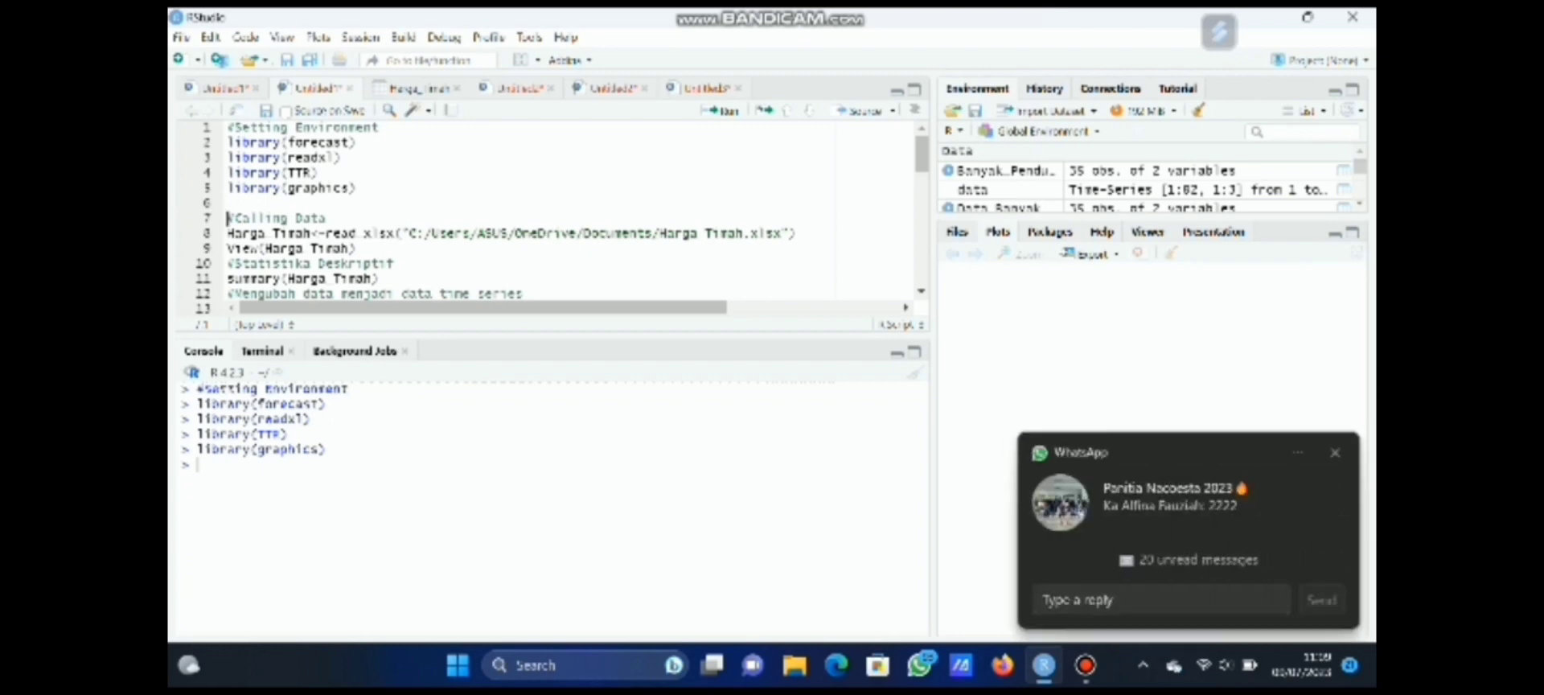
pyautogui.click(1052, 112)
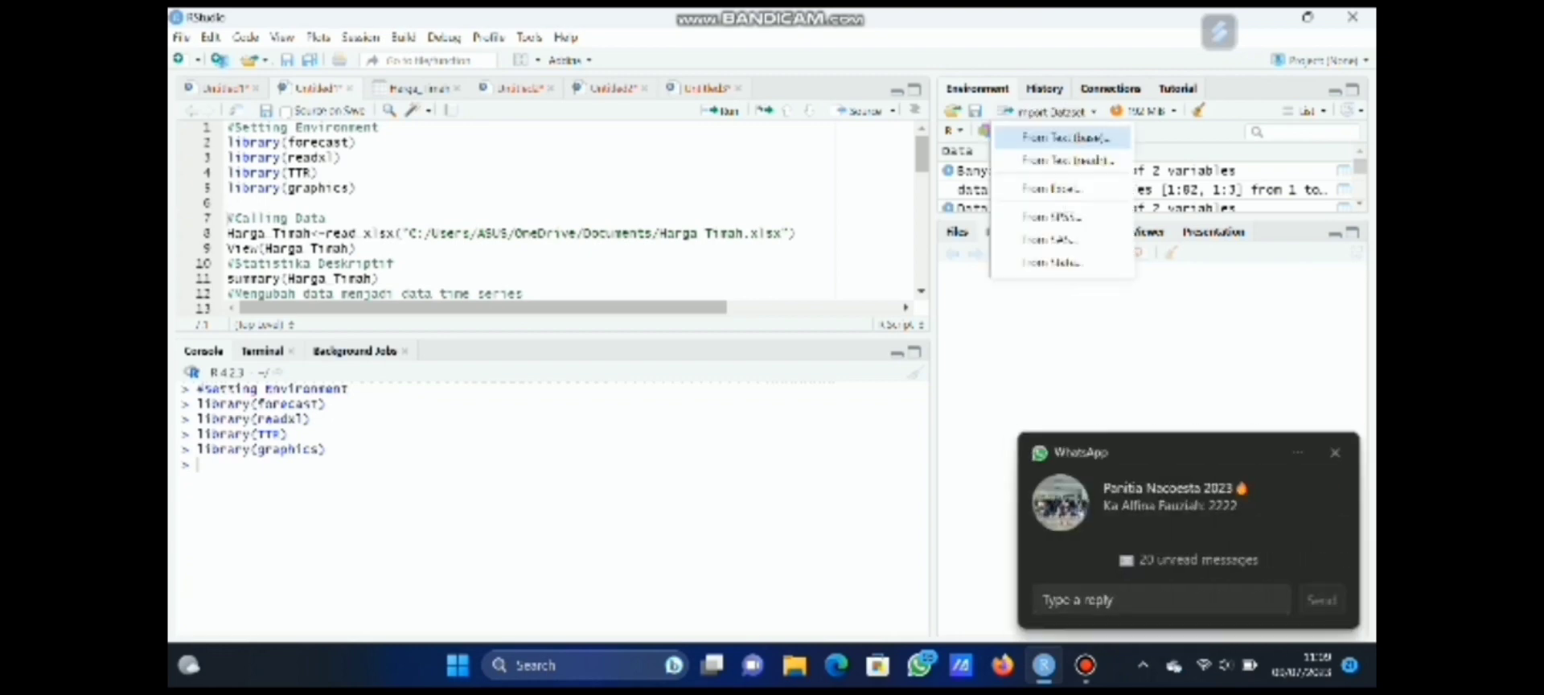
pyautogui.click(1051, 188)
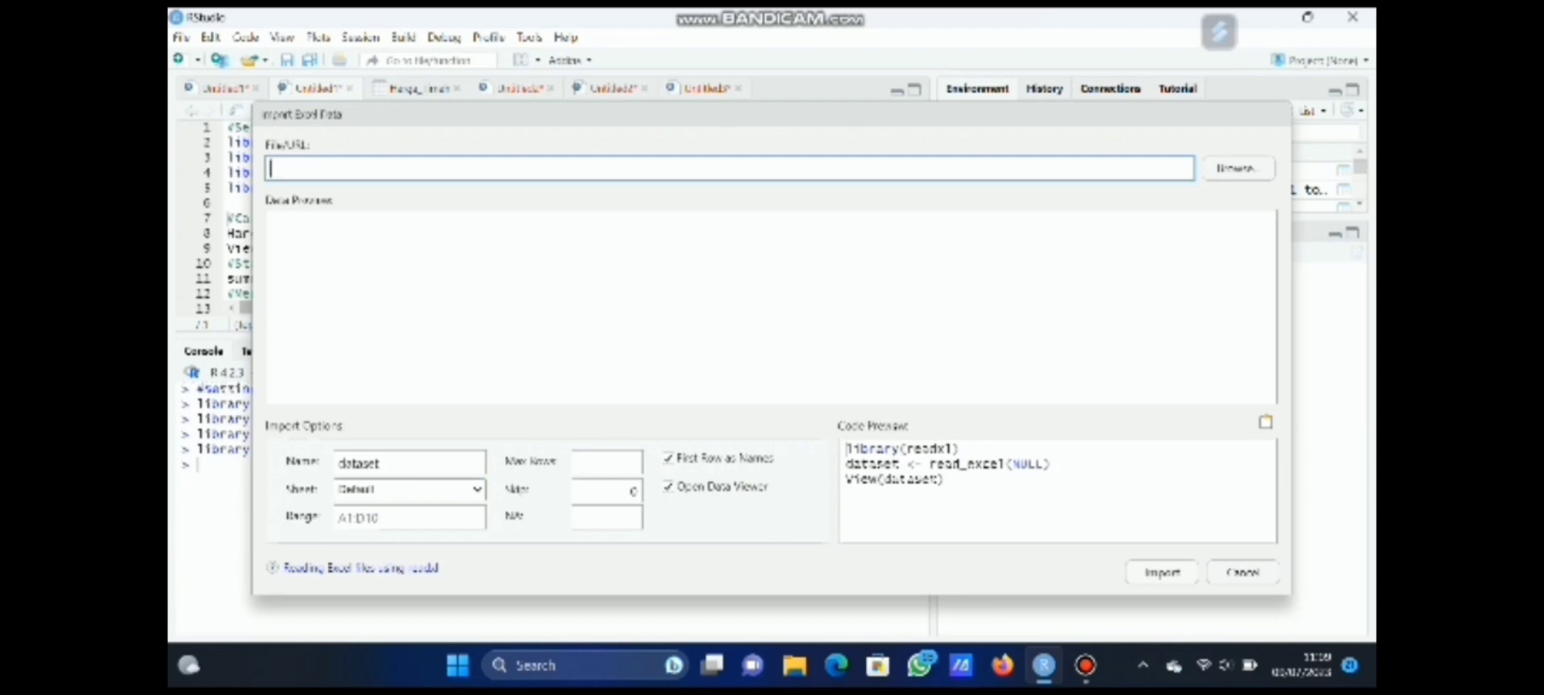
pyautogui.click(1243, 573)
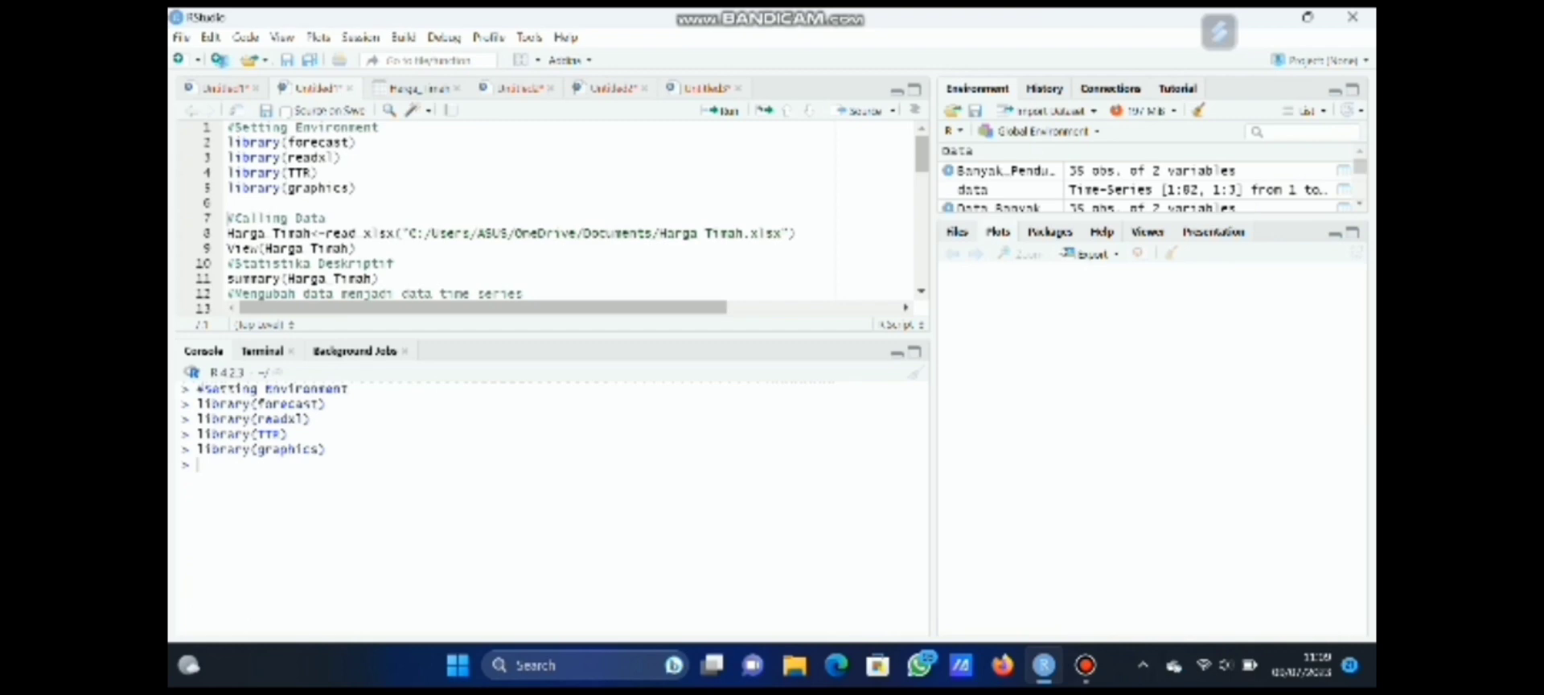
# - Run the Calling Data lines to read Harga Timah.xlsx into Harga_Timah, look through its rows, and return to a script that loads TTR and graphics
pyautogui.moveTo(228, 218); pyautogui.dragTo(358, 249)
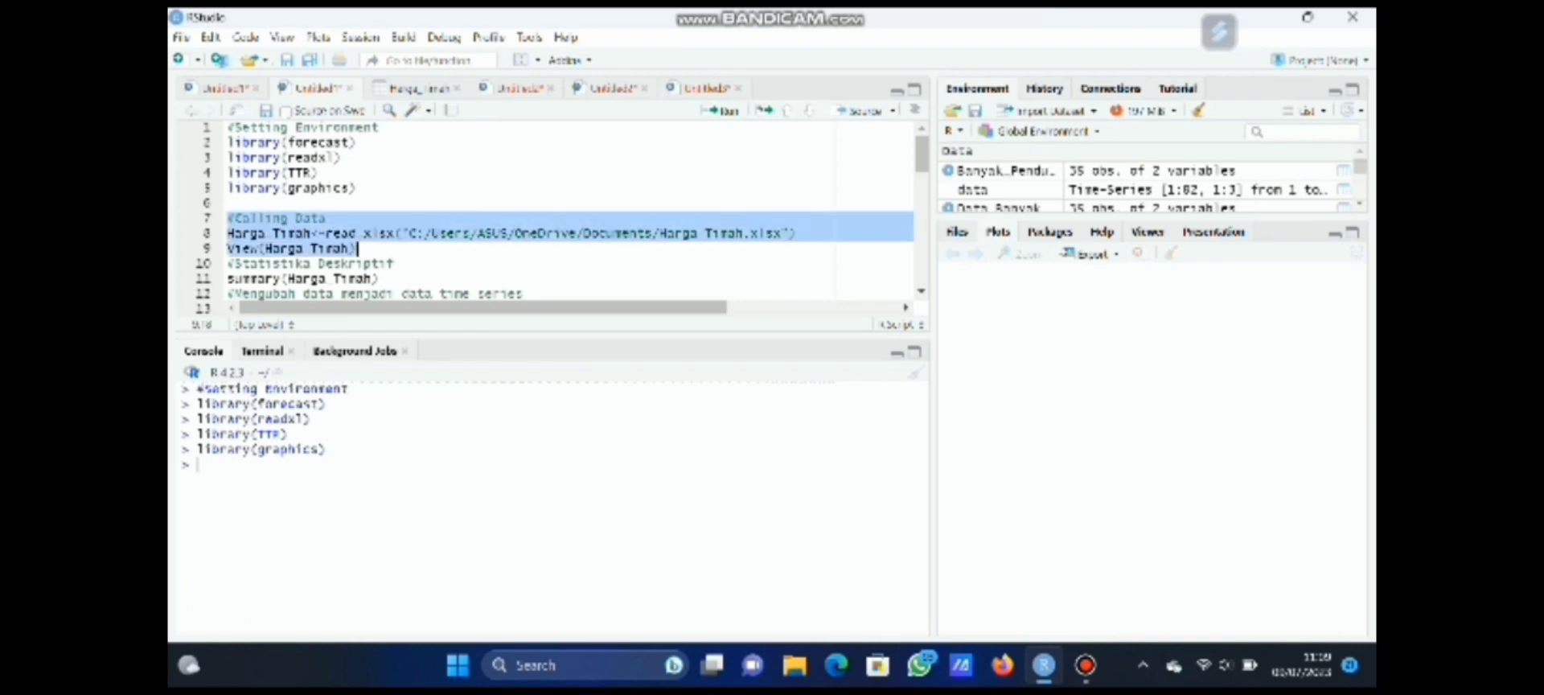
pyautogui.hotkey('ctrl', 'Return')
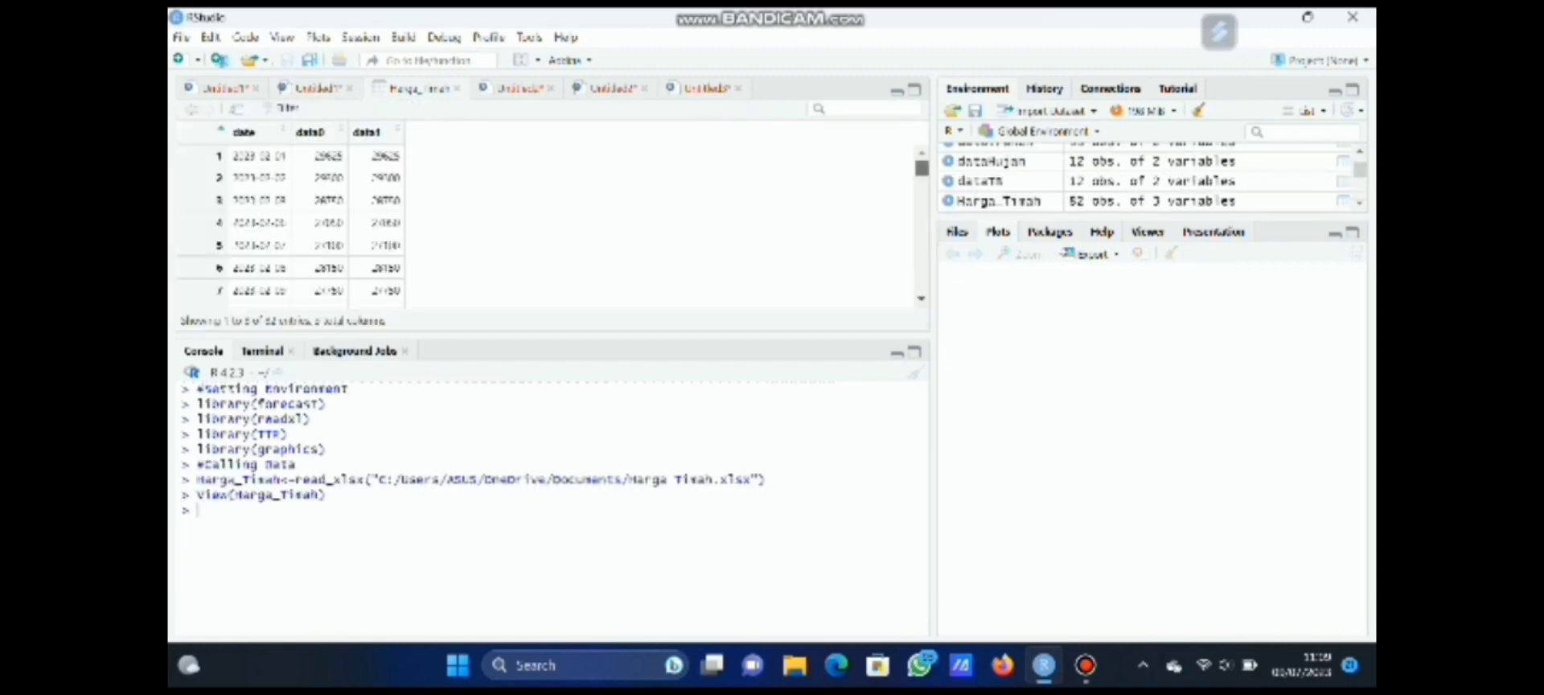
pyautogui.scroll(-5, 289, 221)
pyautogui.scroll(-10, 290, 221)
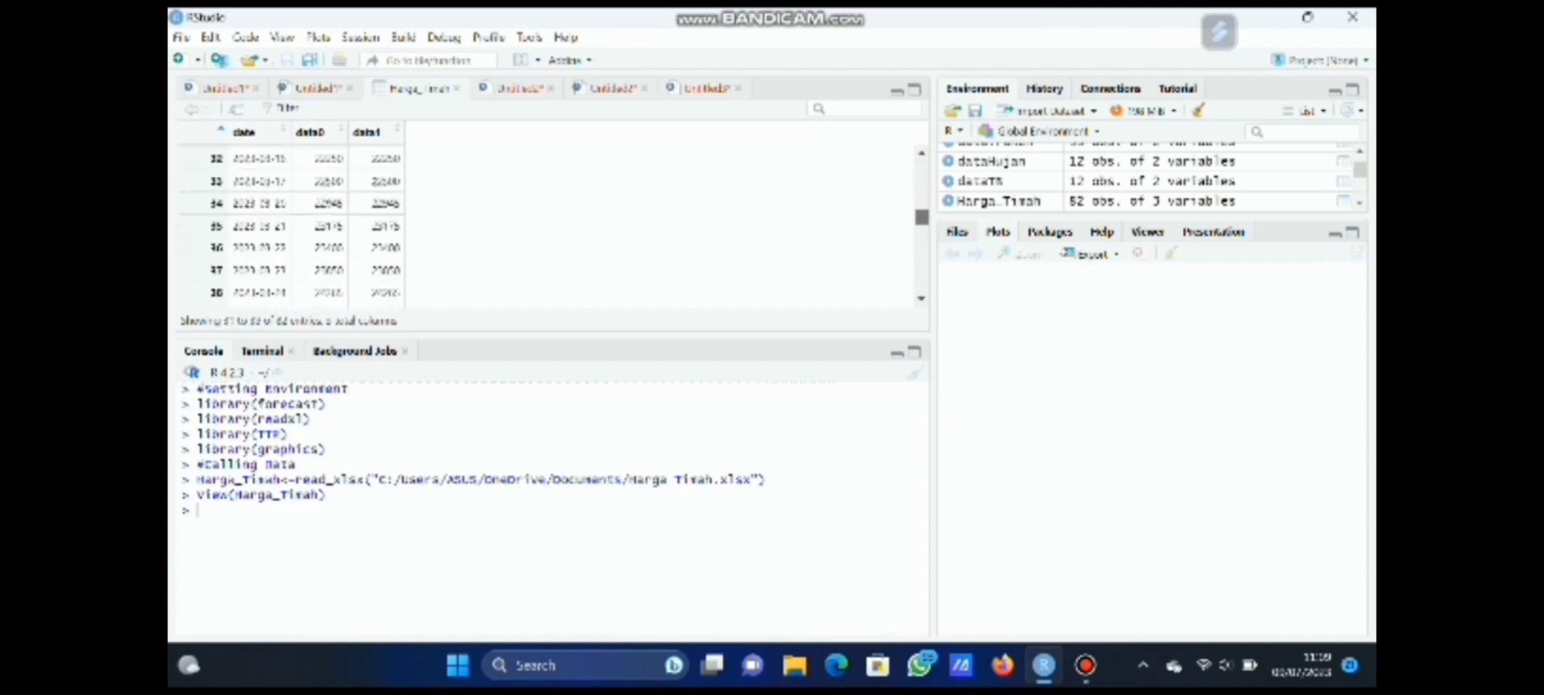
pyautogui.scroll(15, 289, 225)
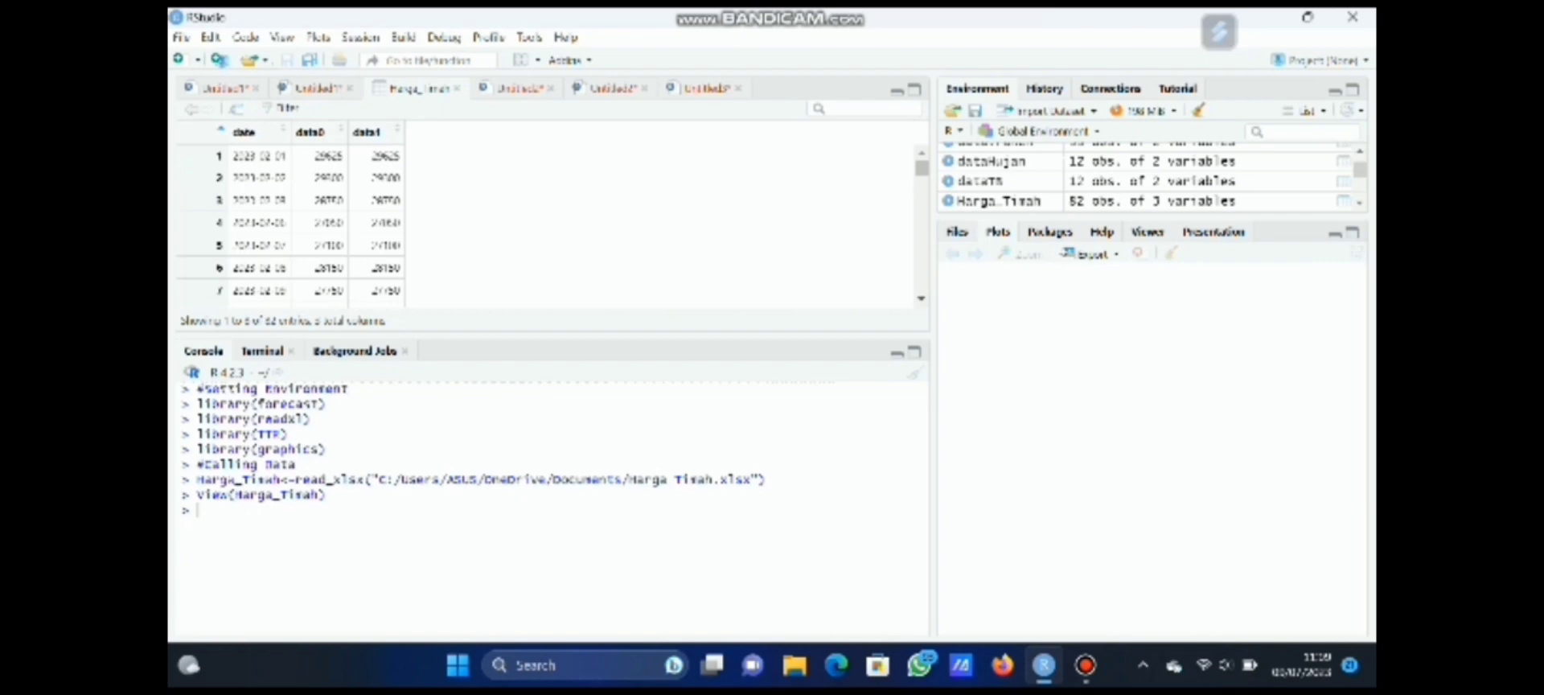
pyautogui.click(519, 89)
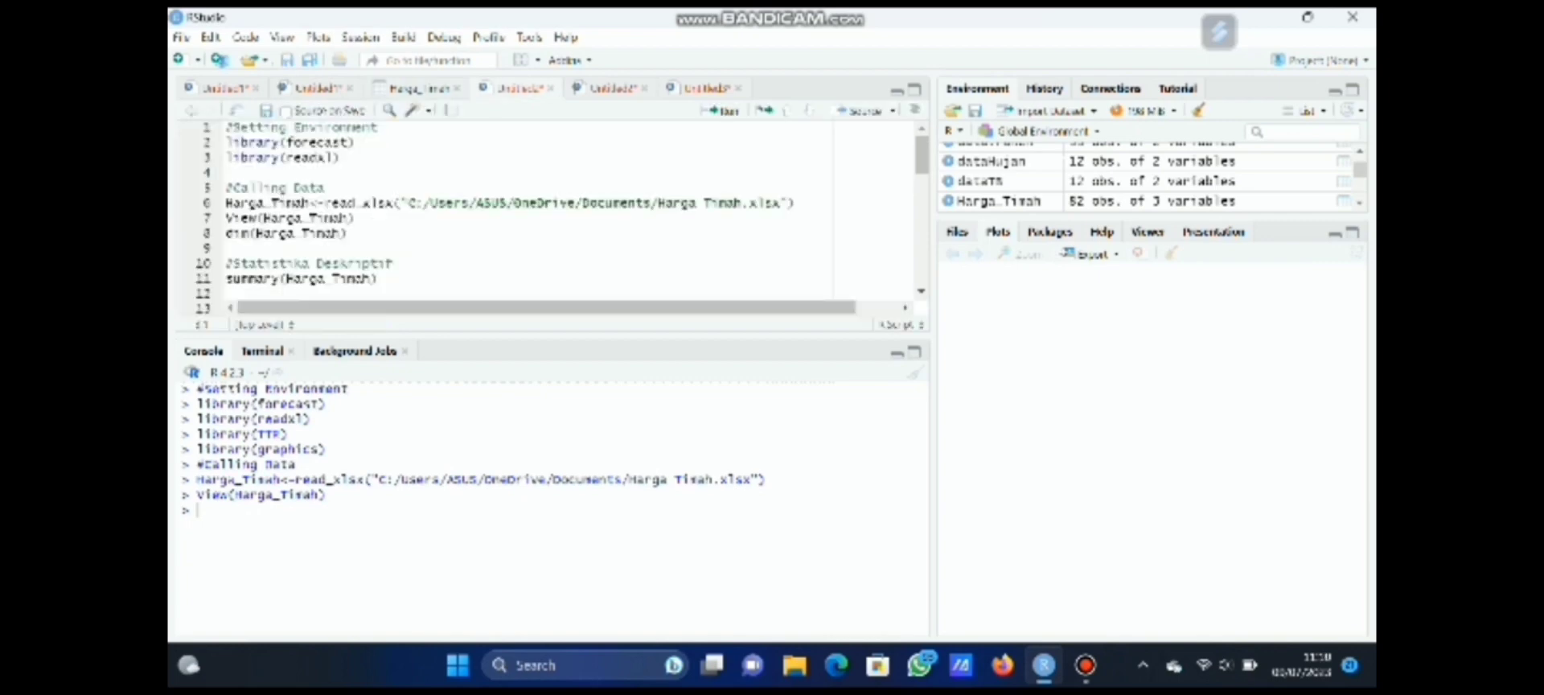
pyautogui.click(706, 88)
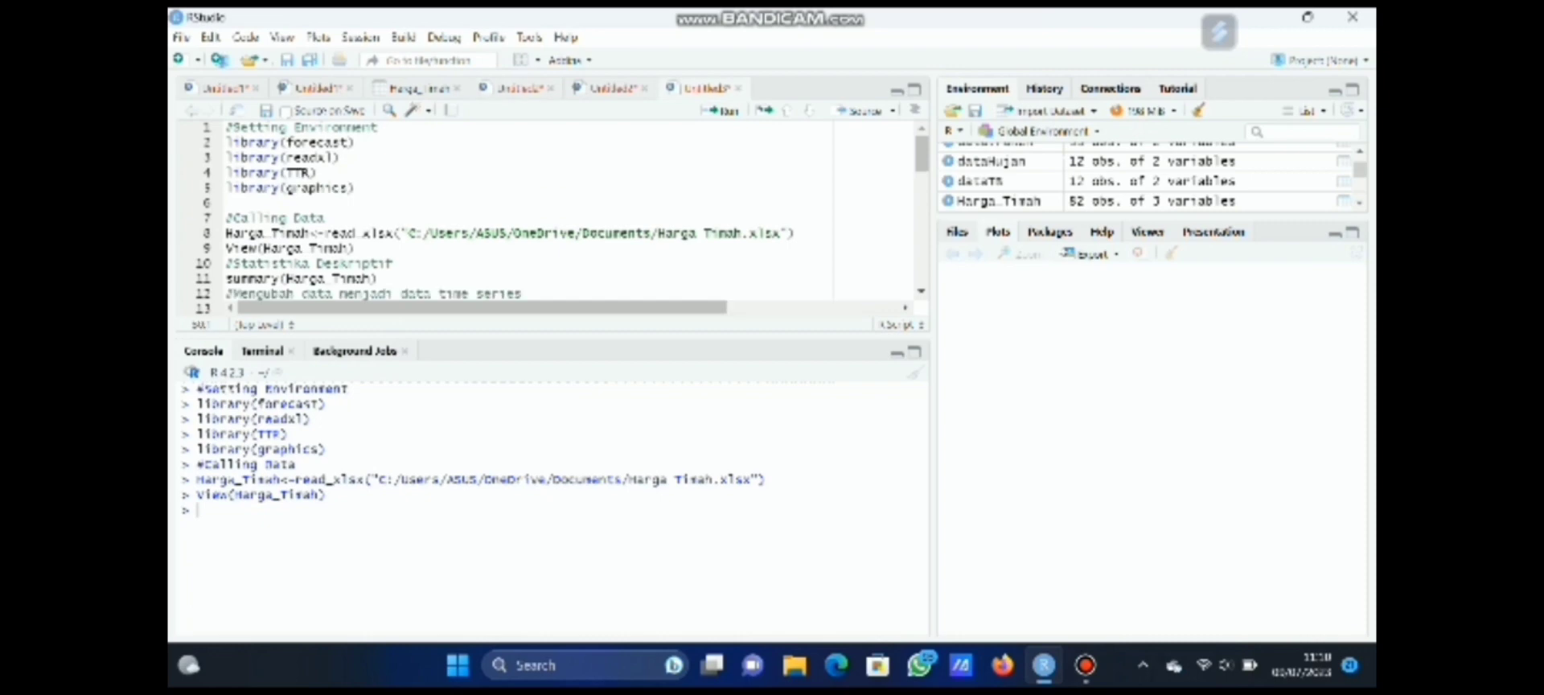
# - Run the Statistika Deskriptif lines to summarize Harga_Timah and highlight the summary output in the console
pyautogui.moveTo(921, 153); pyautogui.dragTo(921, 179)
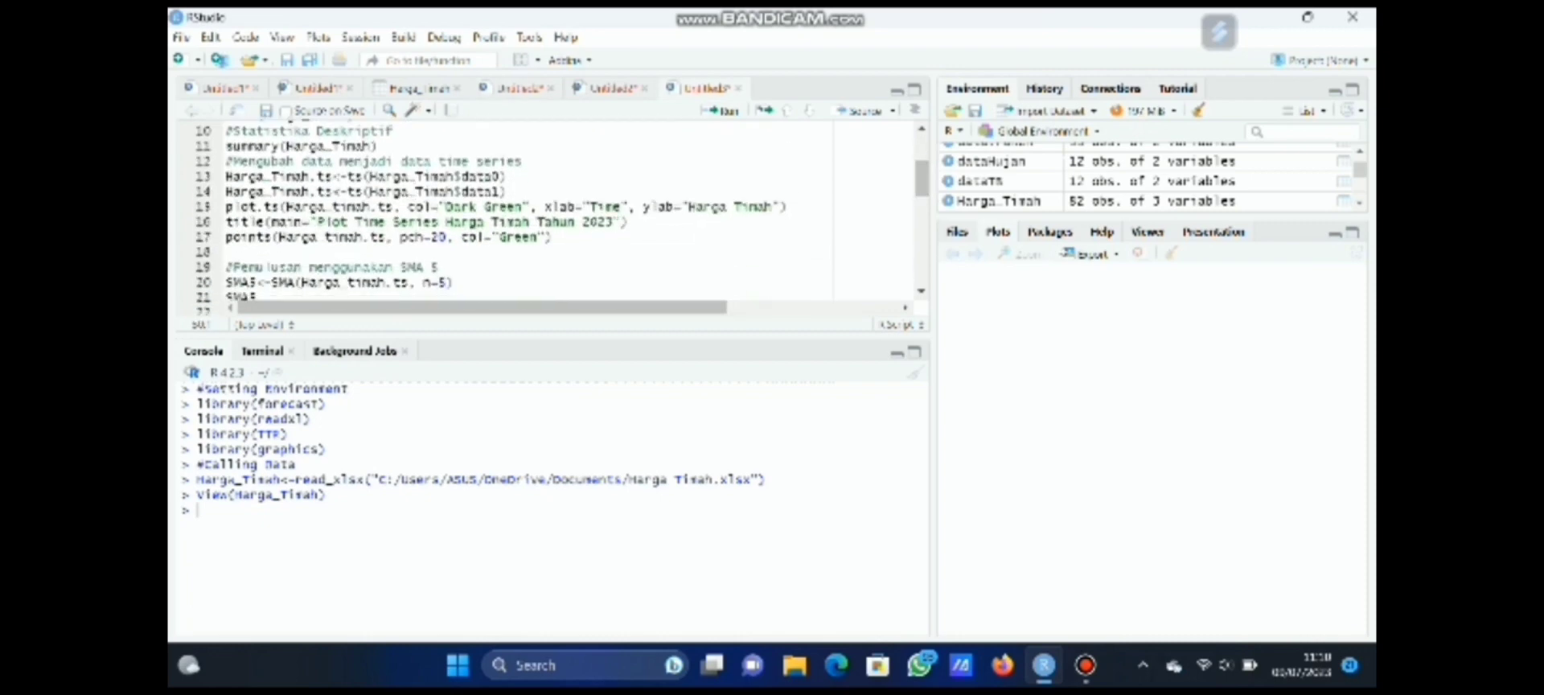
pyautogui.click(379, 146)
pyautogui.click(721, 110)
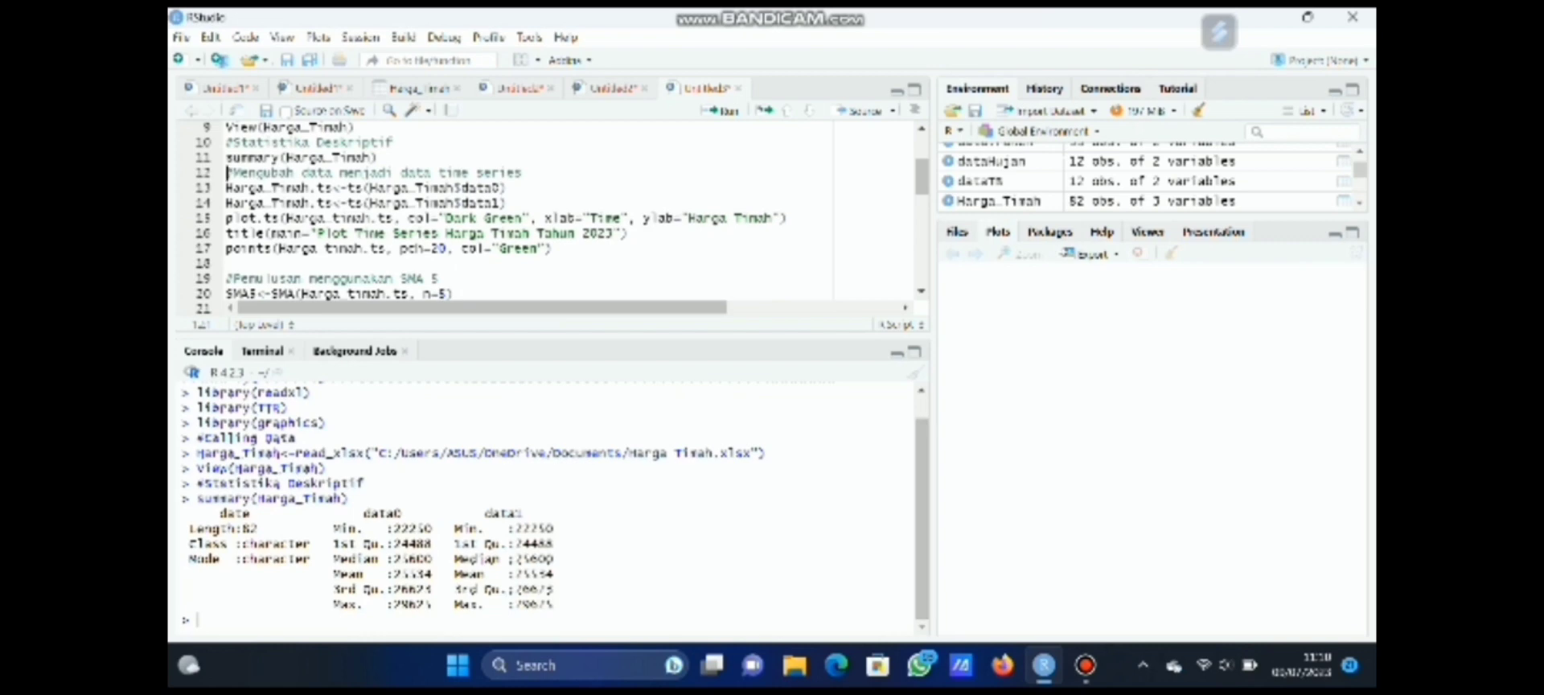
pyautogui.moveTo(362, 512); pyautogui.dragTo(560, 605)
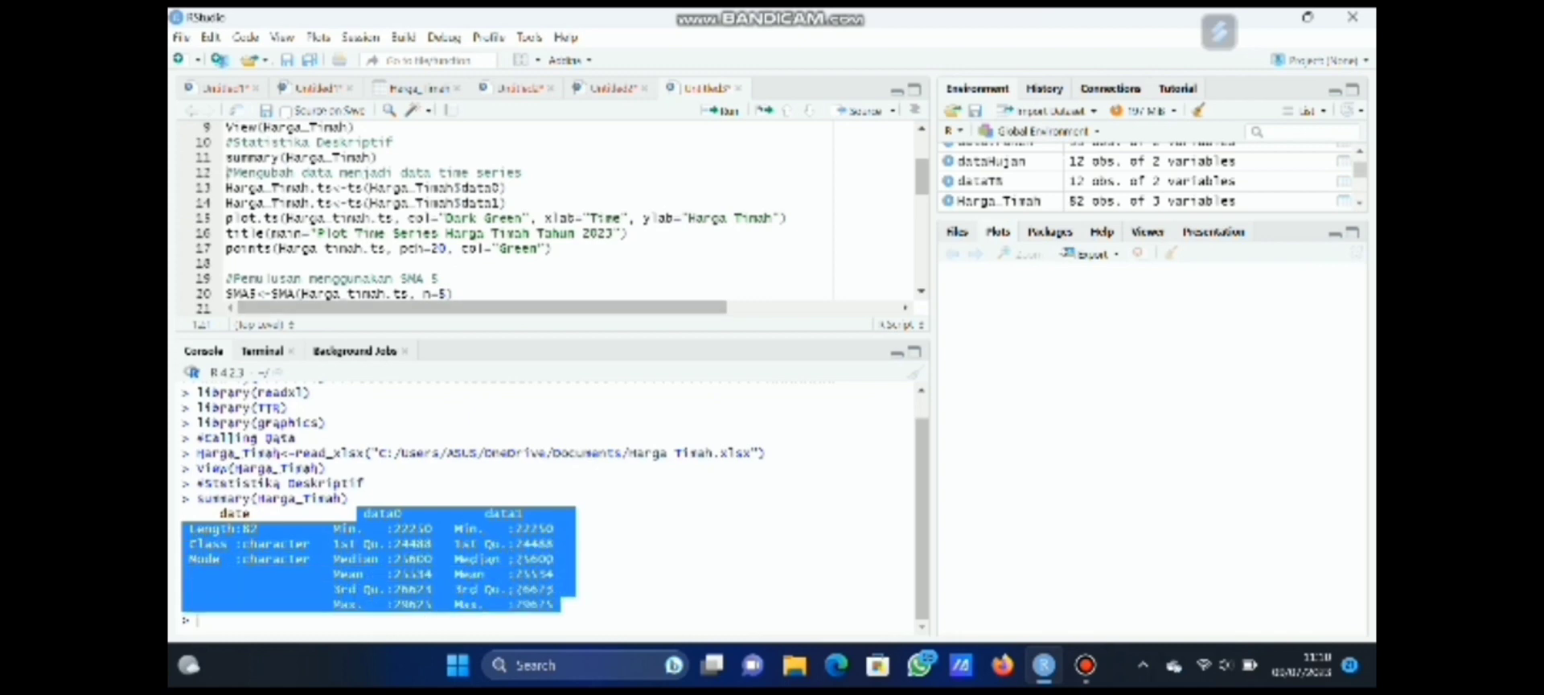
# - Run the lines that convert data0 and data1 to time series, and plot the tin price series with its 2023 title and green points
pyautogui.click(431, 188)
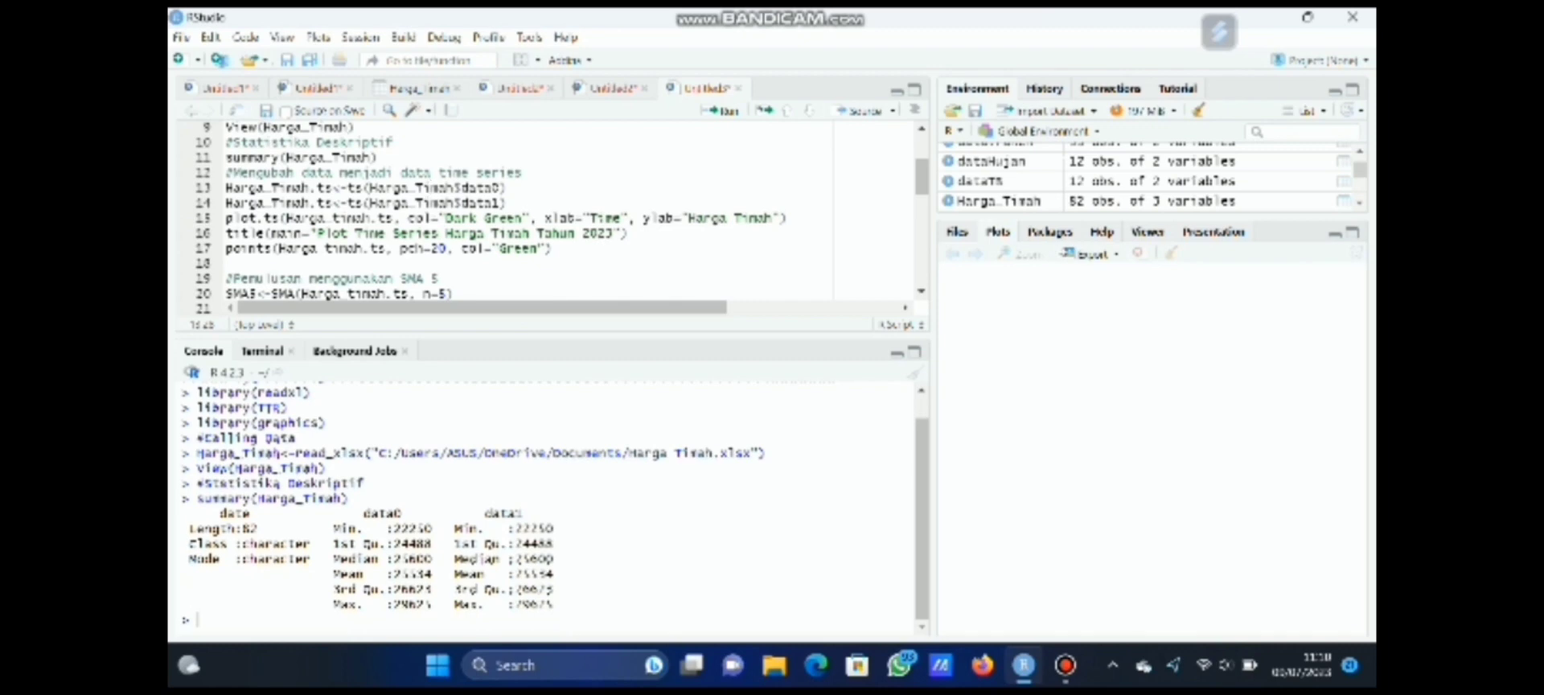
pyautogui.moveTo(227, 173); pyautogui.dragTo(506, 203)
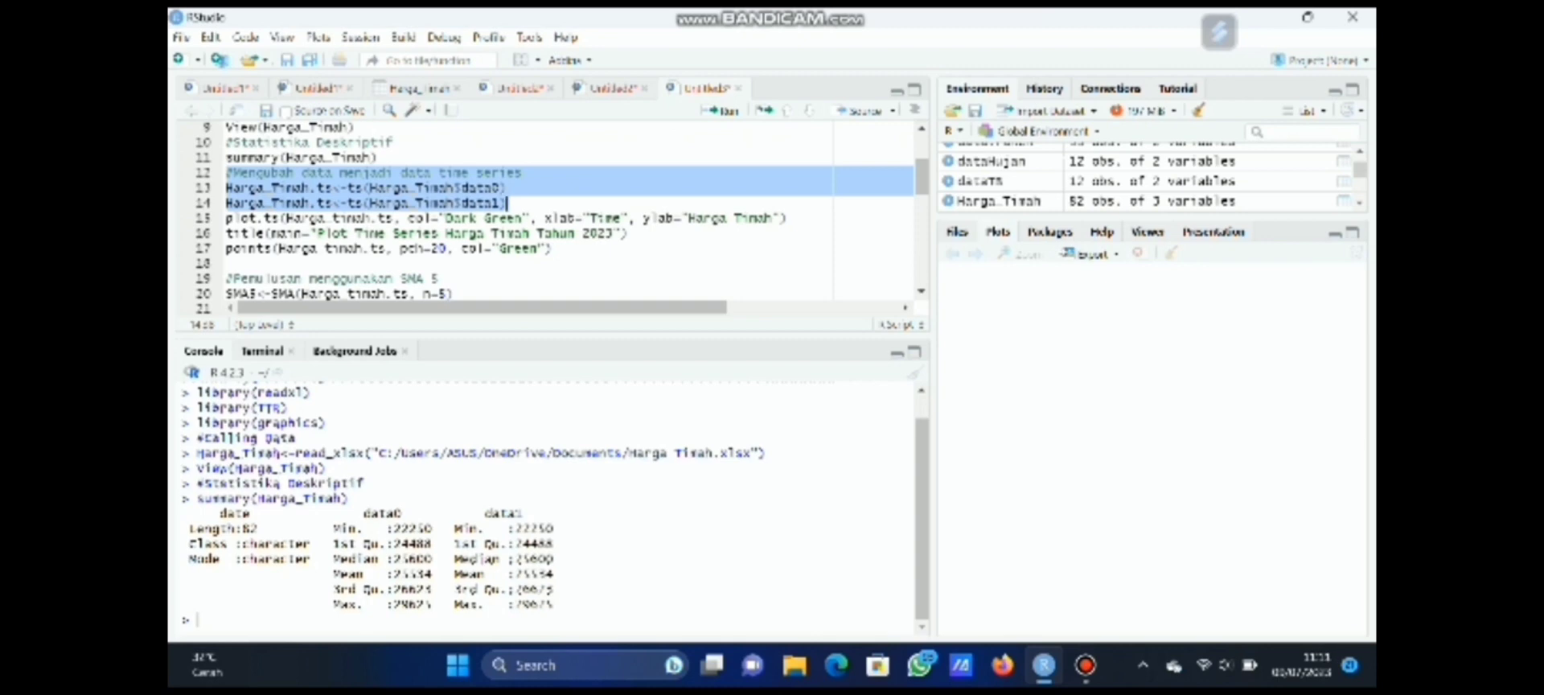
pyautogui.click(721, 111)
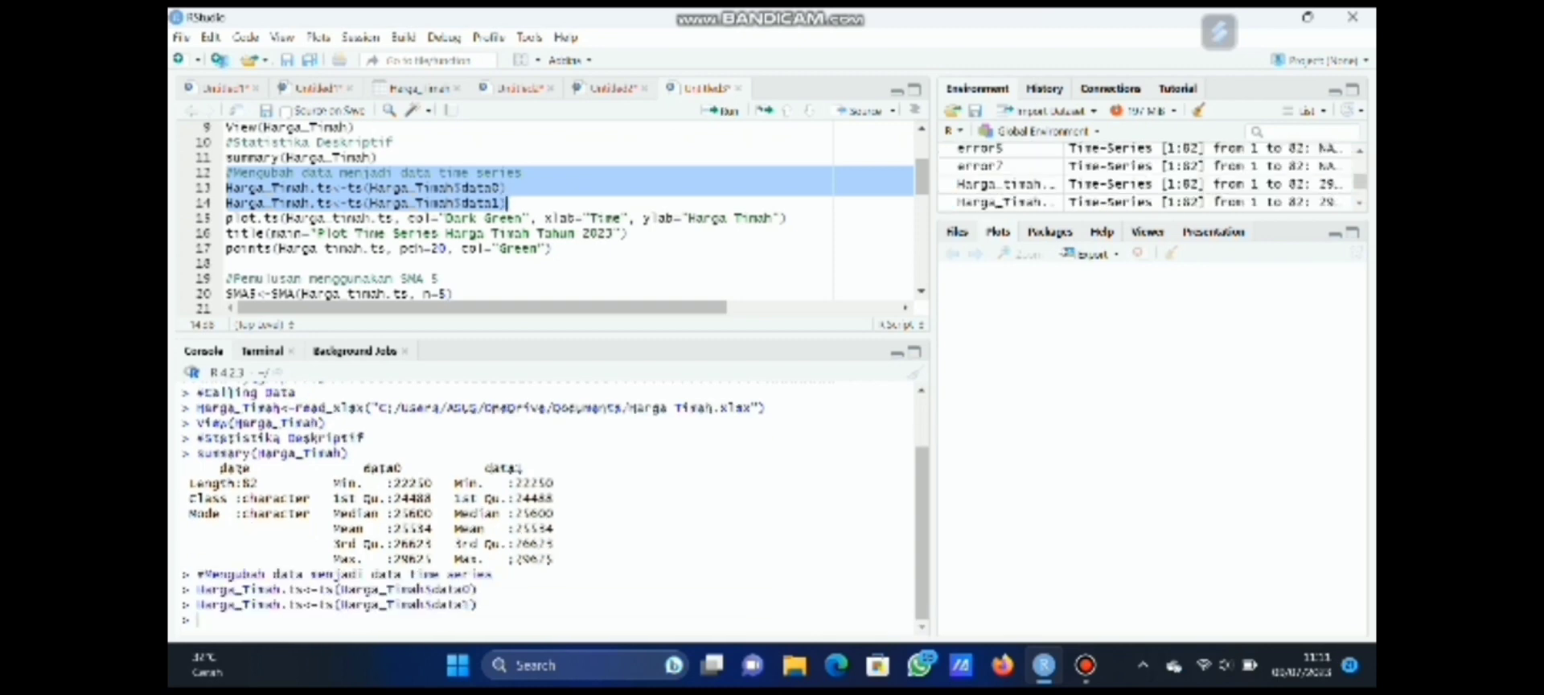
pyautogui.moveTo(226, 218); pyautogui.dragTo(553, 248)
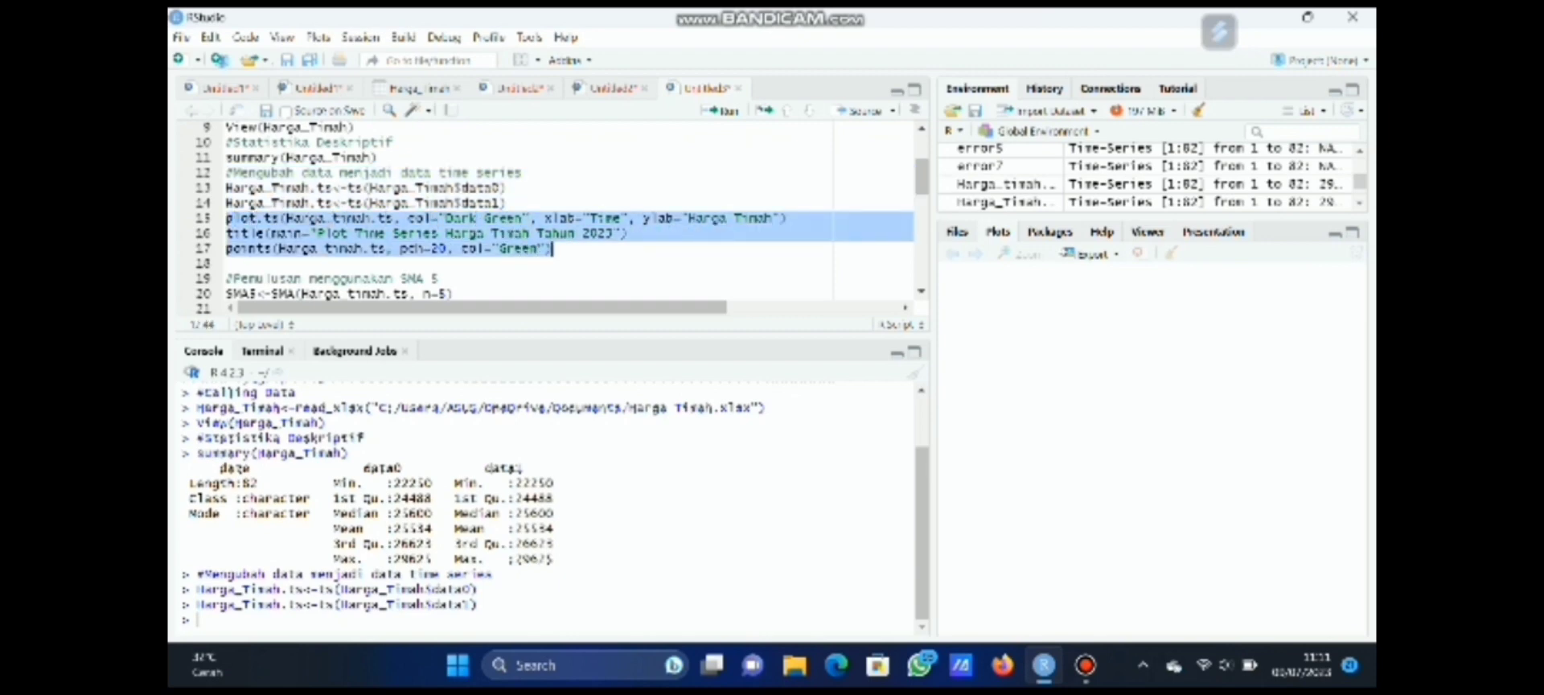
pyautogui.click(720, 110)
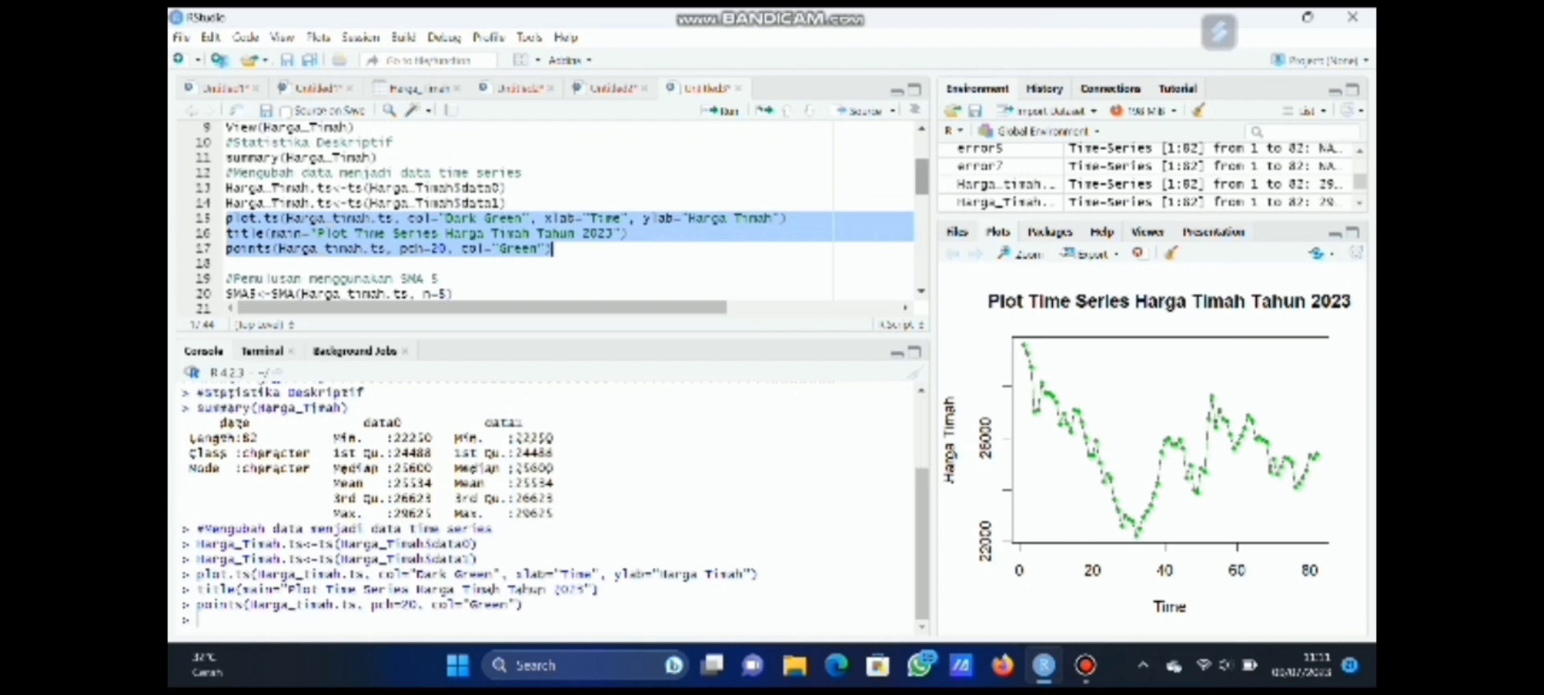
# - Run the SMA 5 smoothing block on Harga_timah.ts with n=5 and print SMA5
pyautogui.scroll(-3, 555, 213)
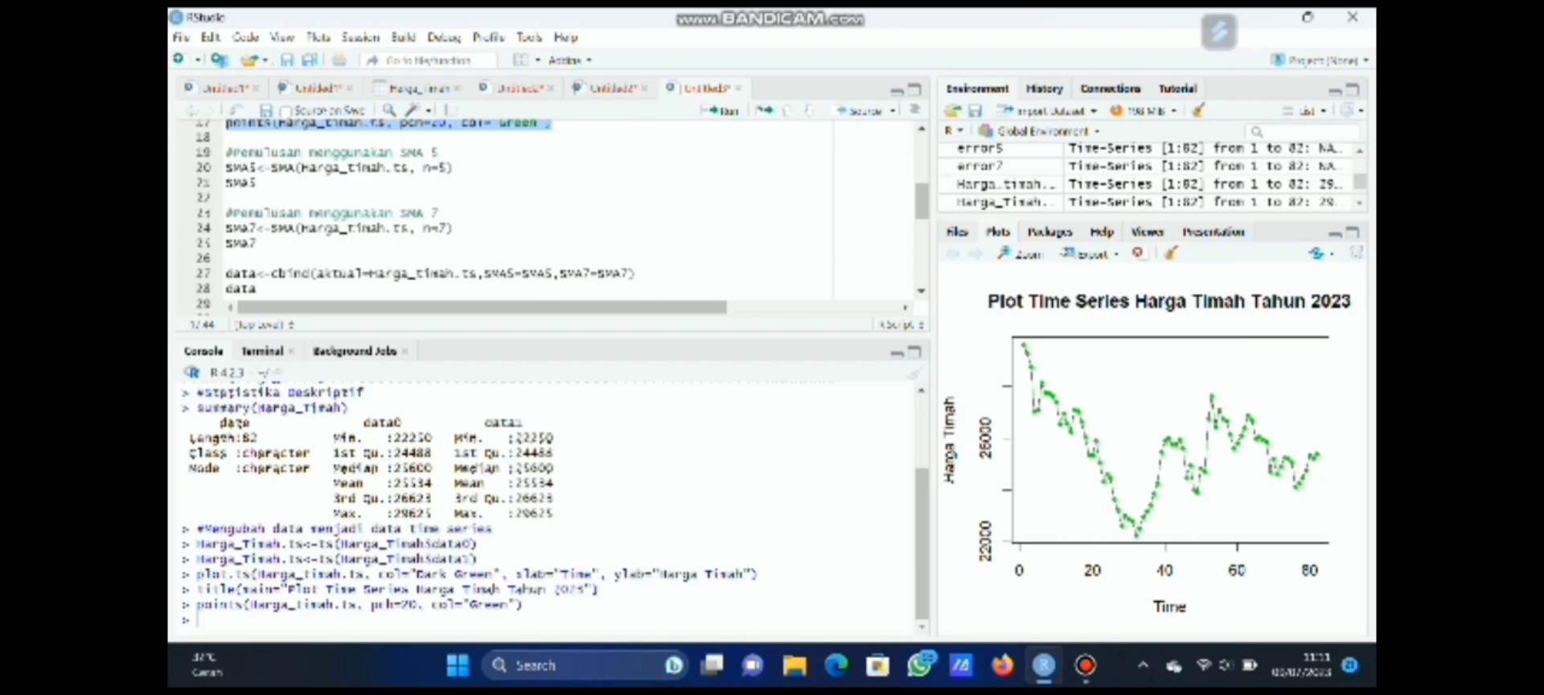
pyautogui.moveTo(225, 152); pyautogui.dragTo(257, 182)
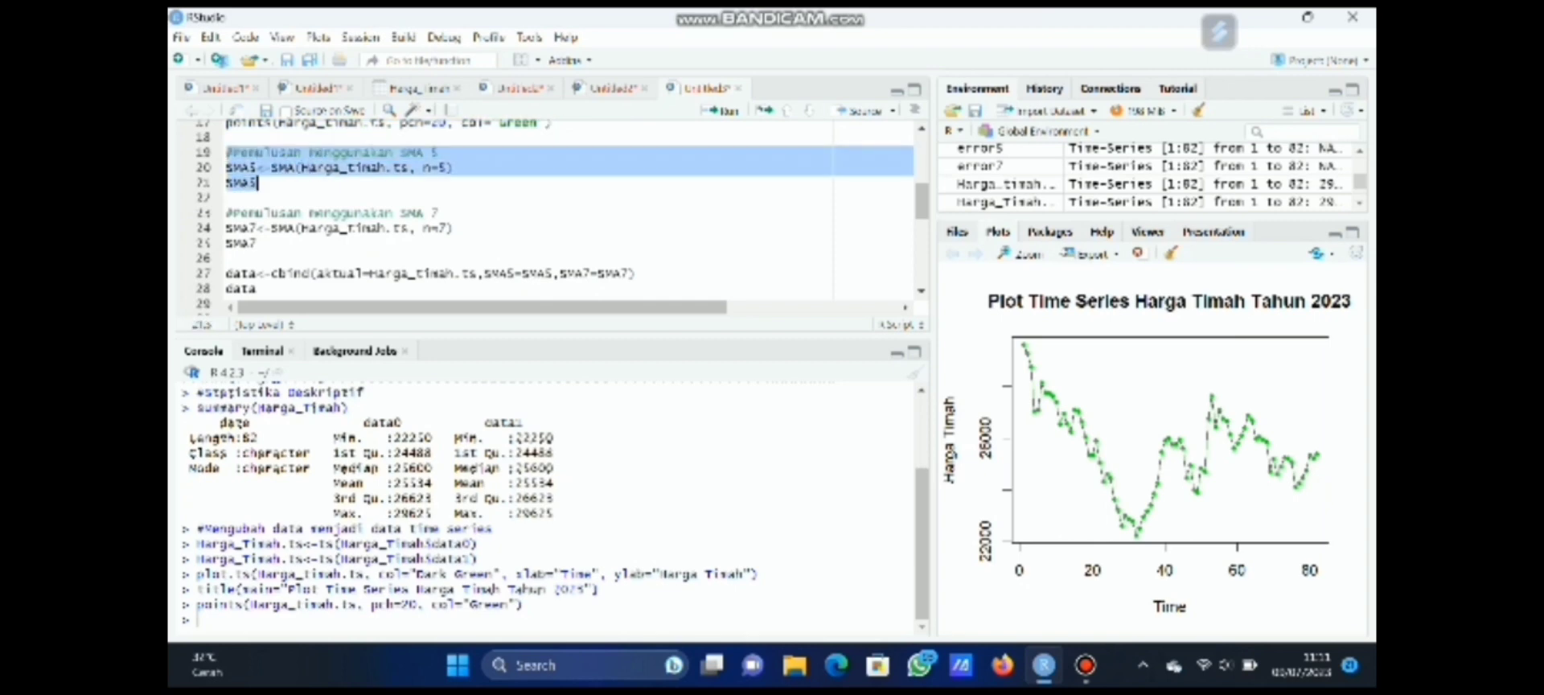
pyautogui.hotkey('ctrl', 'Return')
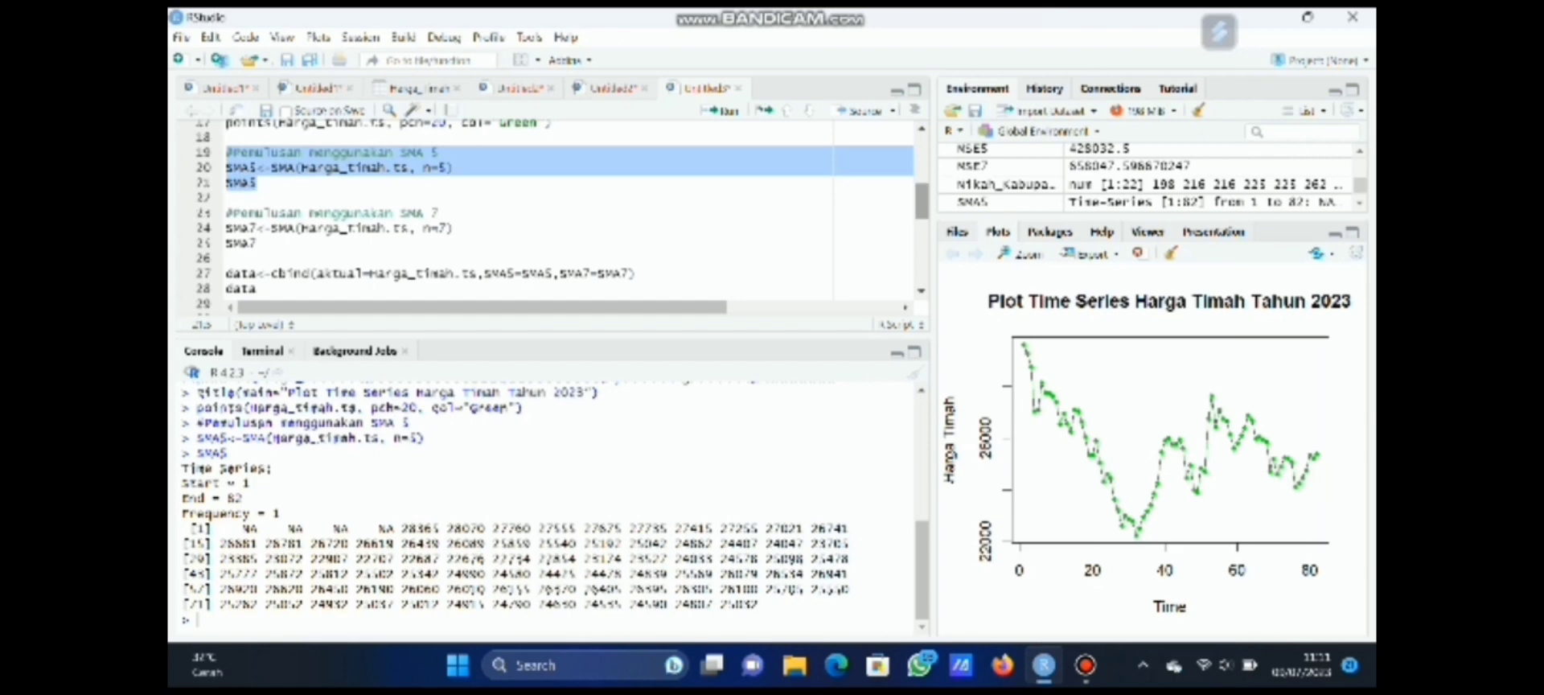
# - Run the SMA 7 smoothing block on Harga_timah.ts with n=7 and print SMA7
pyautogui.scroll(-2, 555, 217)
pyautogui.scroll(-2, 555, 217)
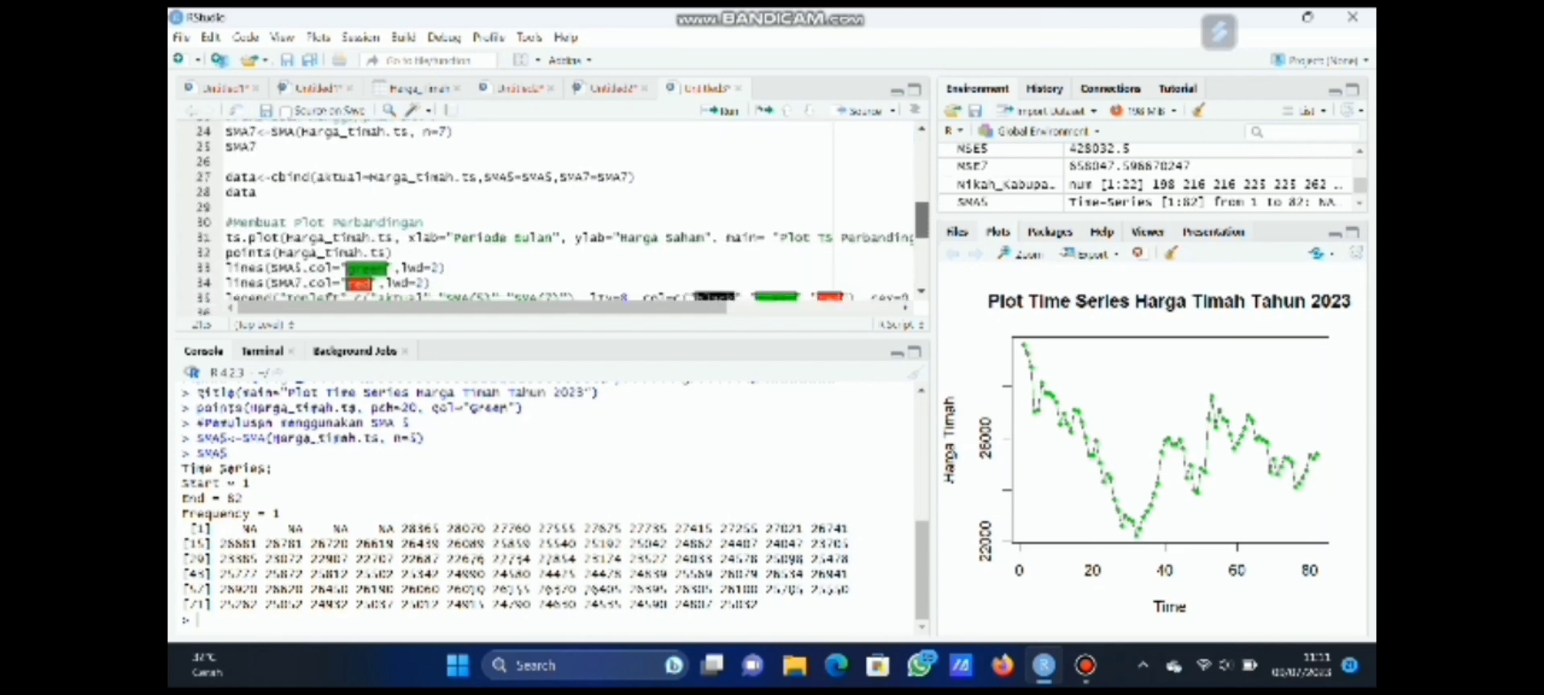
pyautogui.scroll(1, 555, 217)
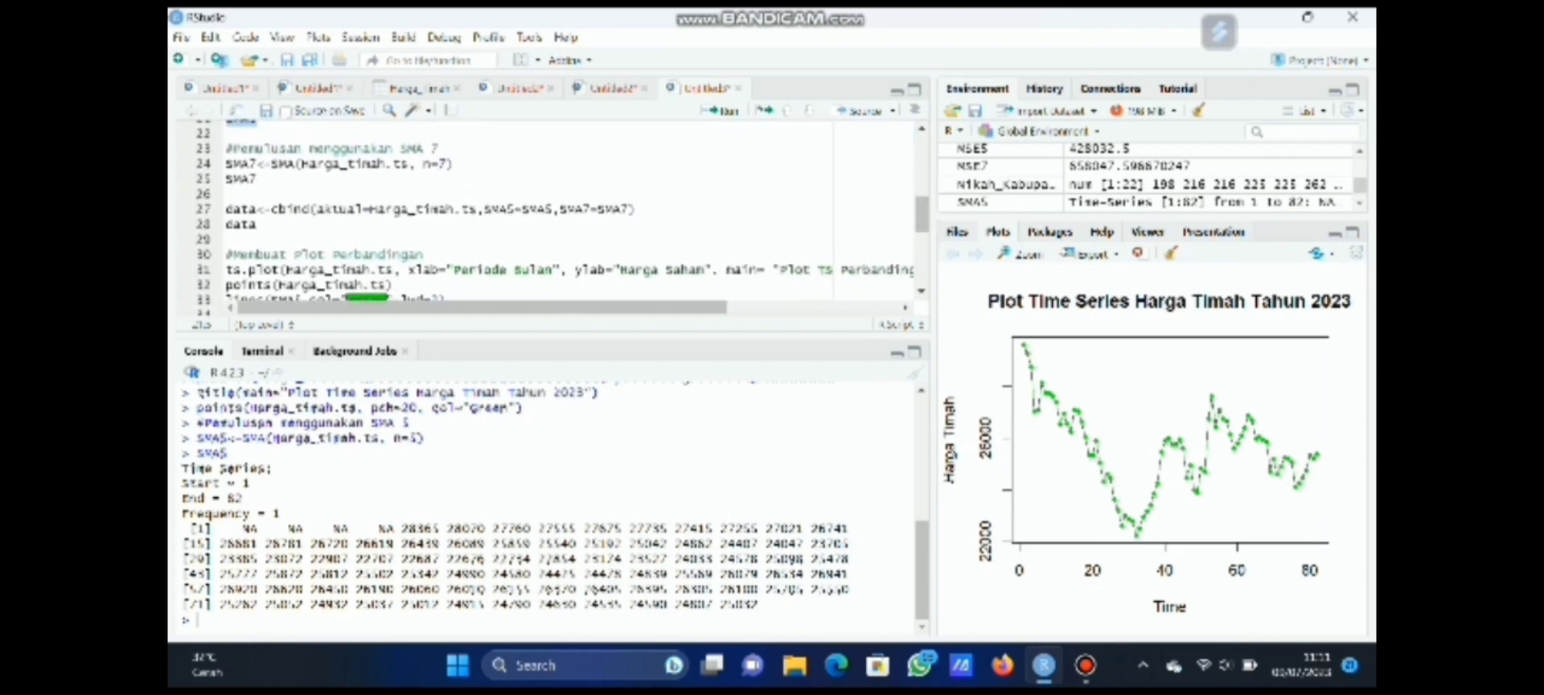
pyautogui.moveTo(226, 148); pyautogui.dragTo(257, 179)
pyautogui.hotkey('ctrl', 'Return')
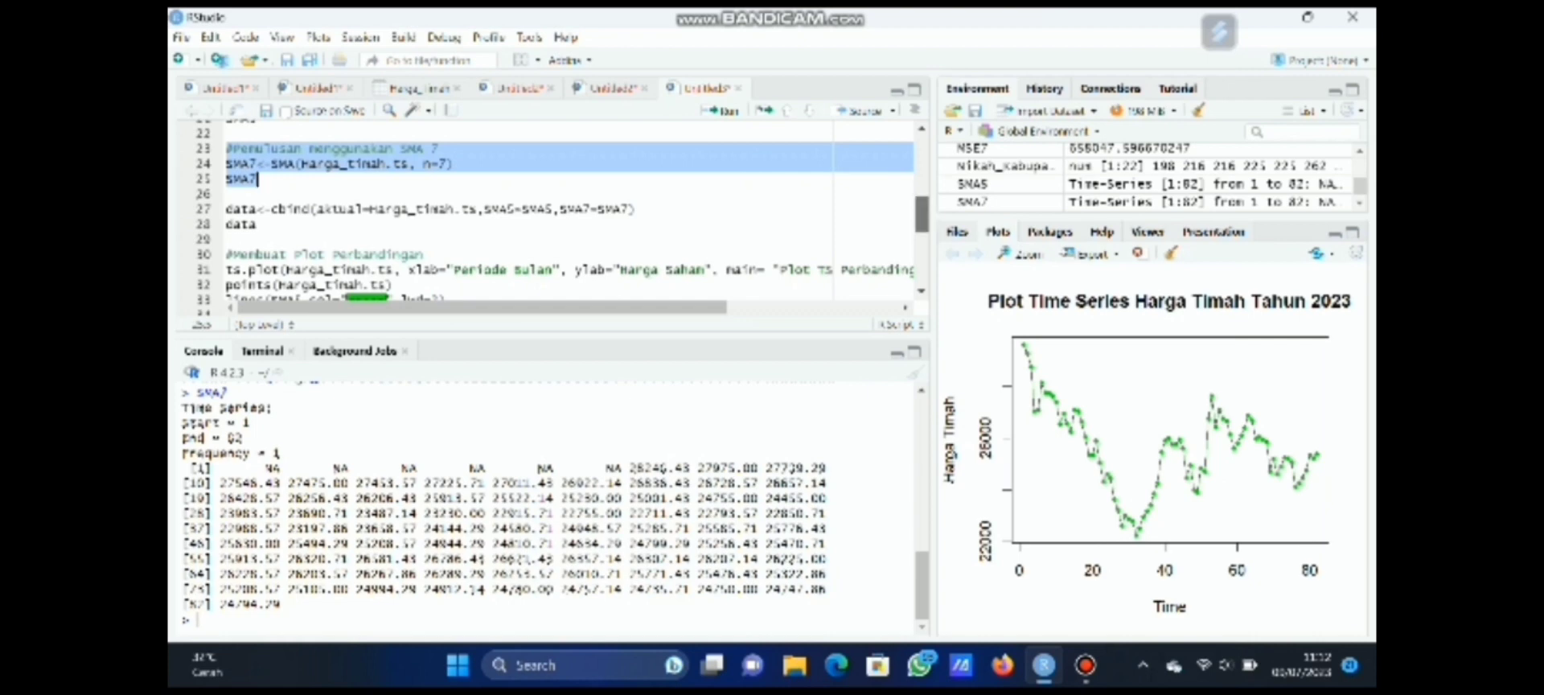
# - Run the cbind lines that combine the actual series, SMA5 and SMA7 into data, and look through the printed table
pyautogui.scroll(-2, 922, 213)
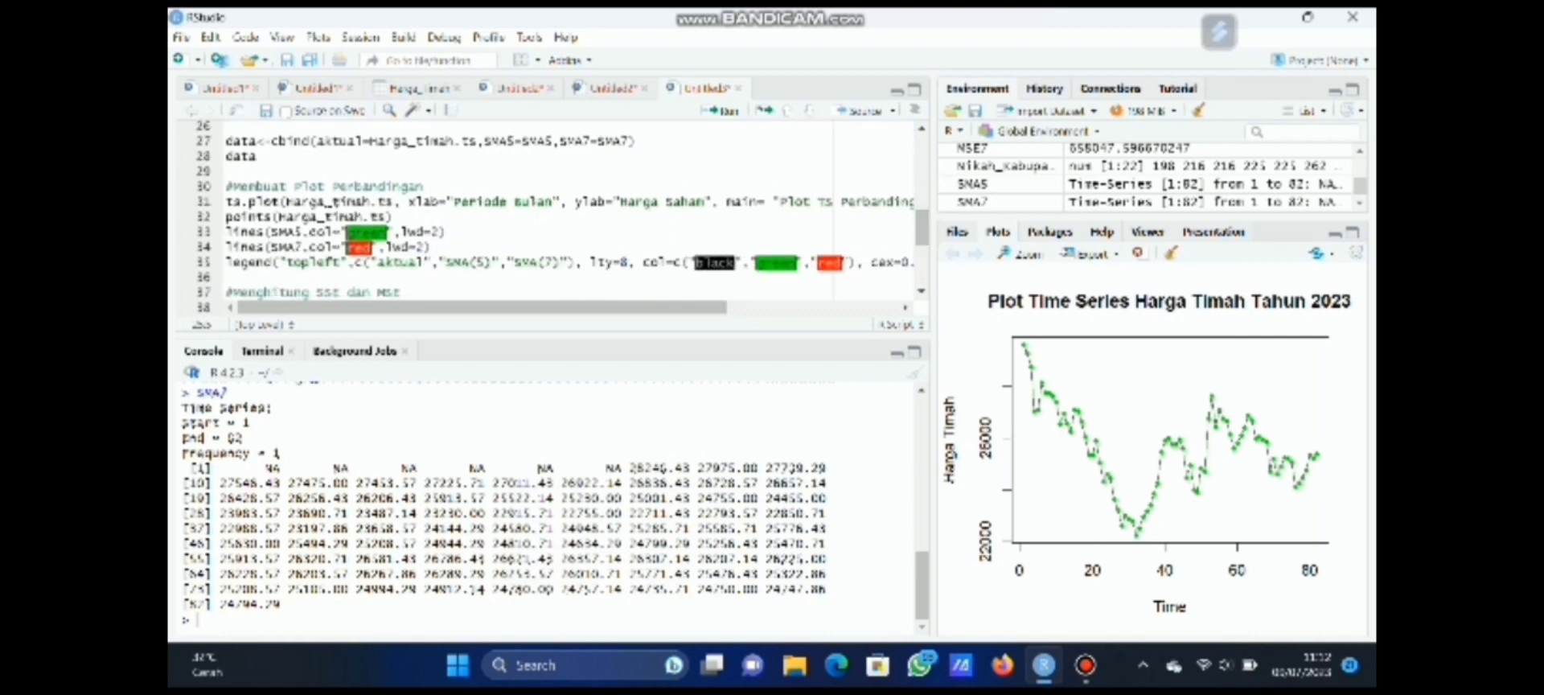
pyautogui.moveTo(226, 140); pyautogui.dragTo(257, 156)
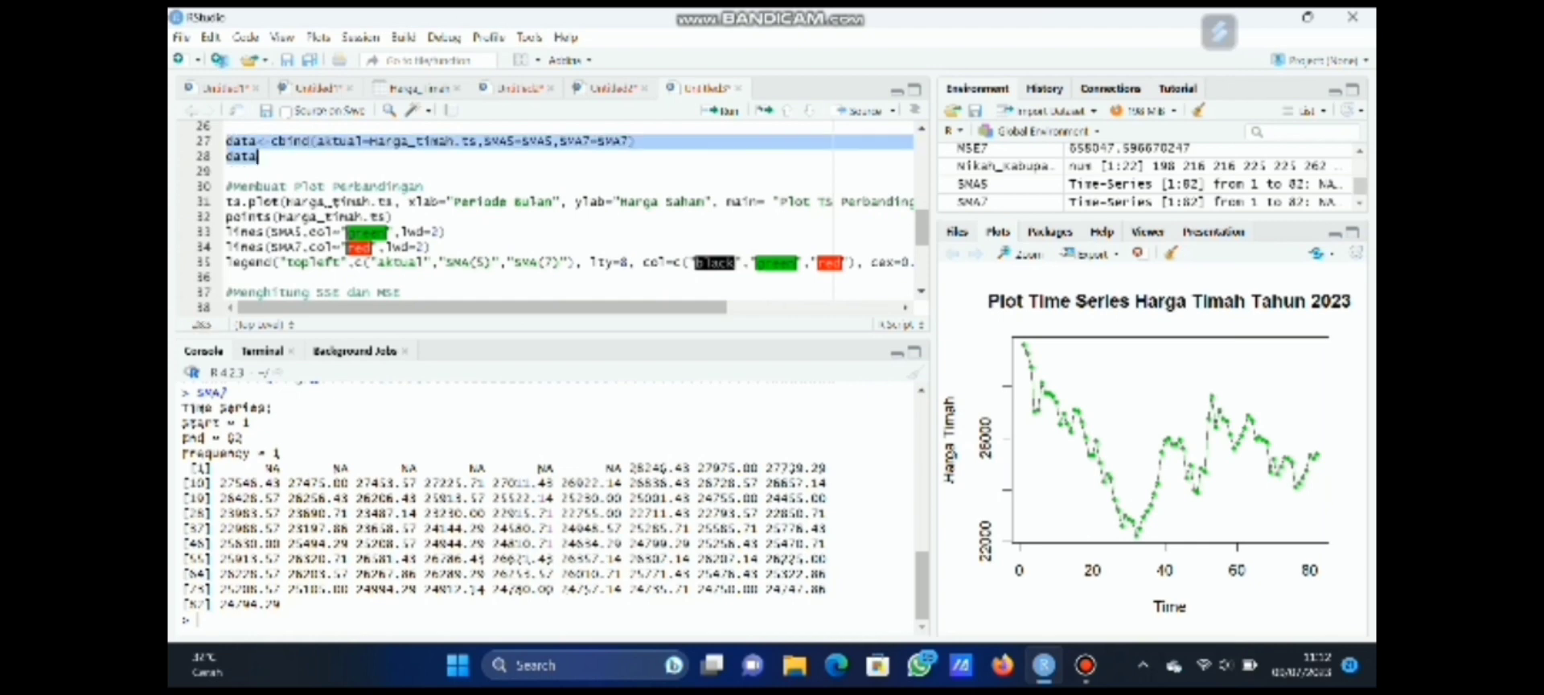
pyautogui.hotkey('ctrl', 'Return')
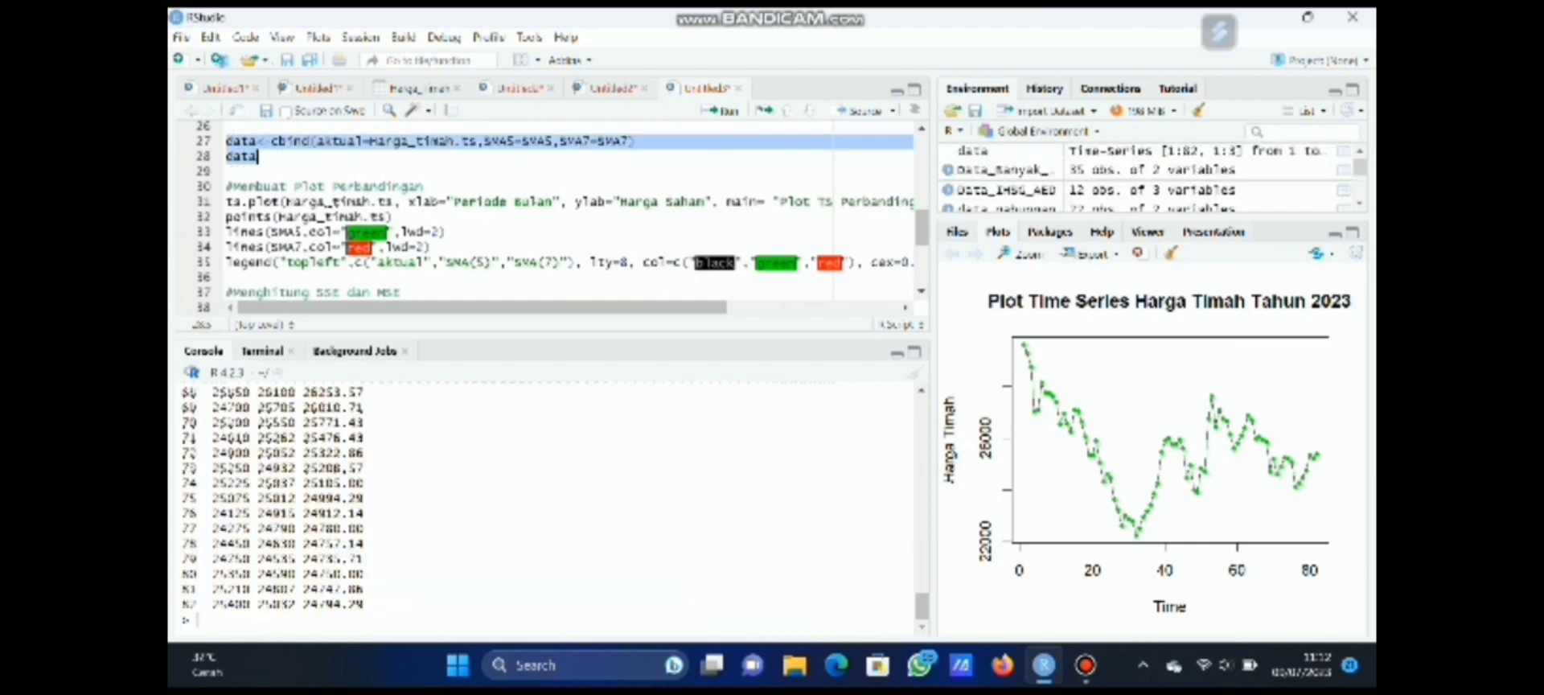
pyautogui.scroll(5, 547, 499)
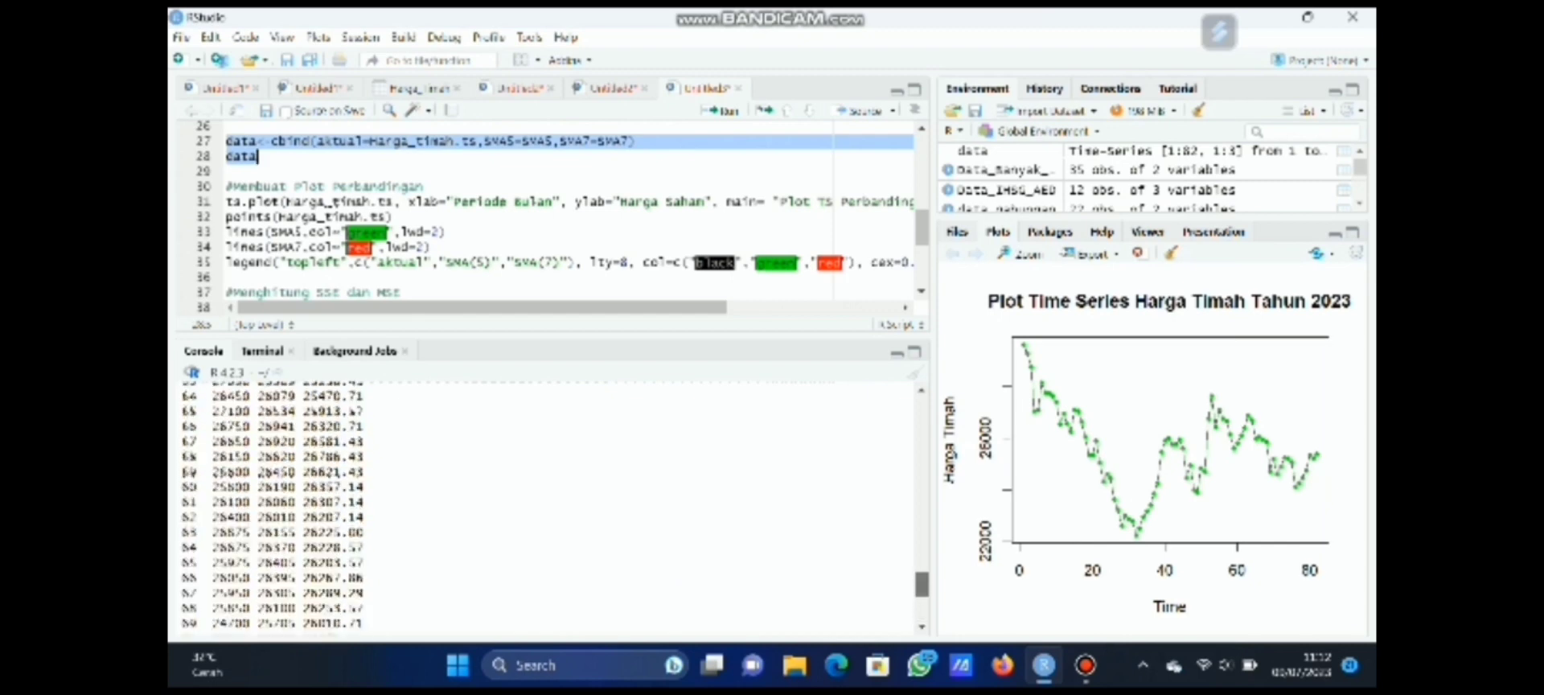
pyautogui.scroll(10, 547, 499)
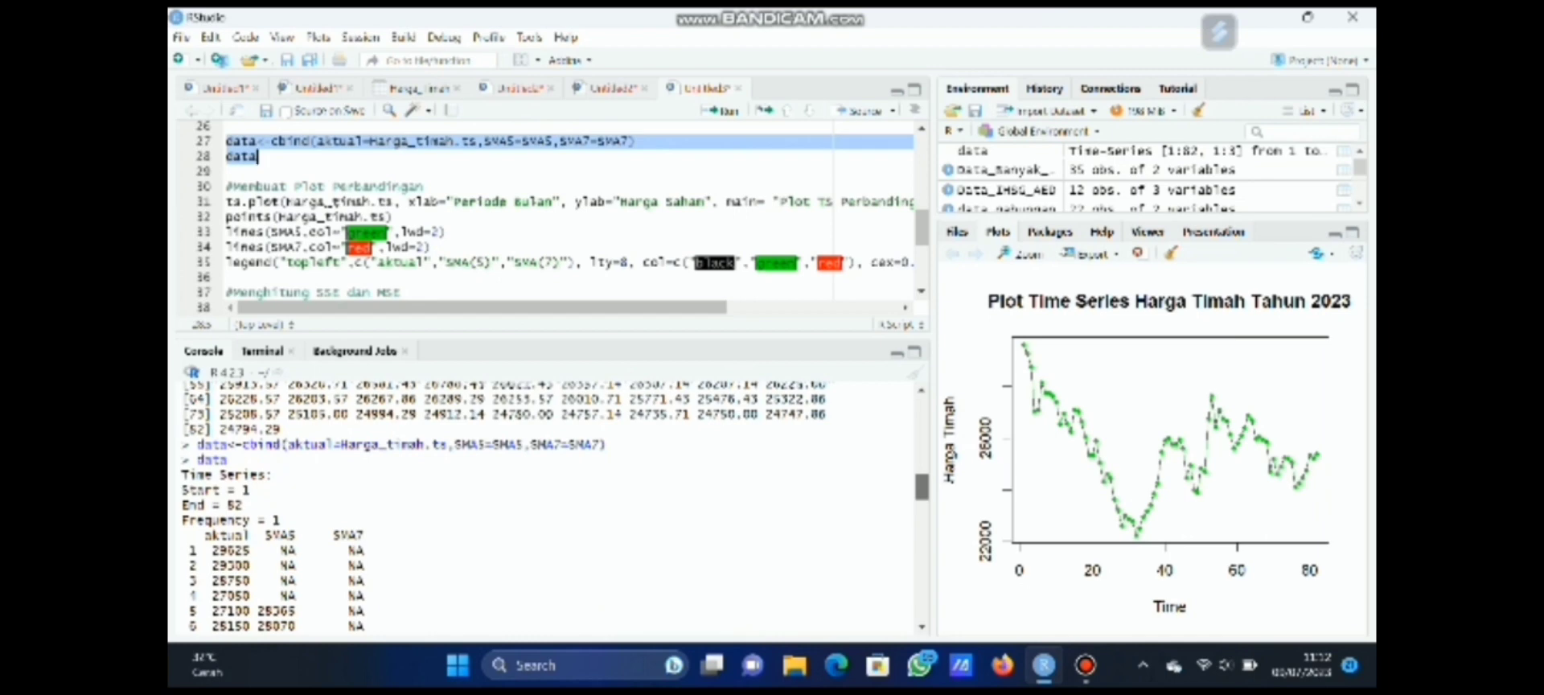
pyautogui.scroll(-2, 547, 499)
pyautogui.scroll(-15, 547, 498)
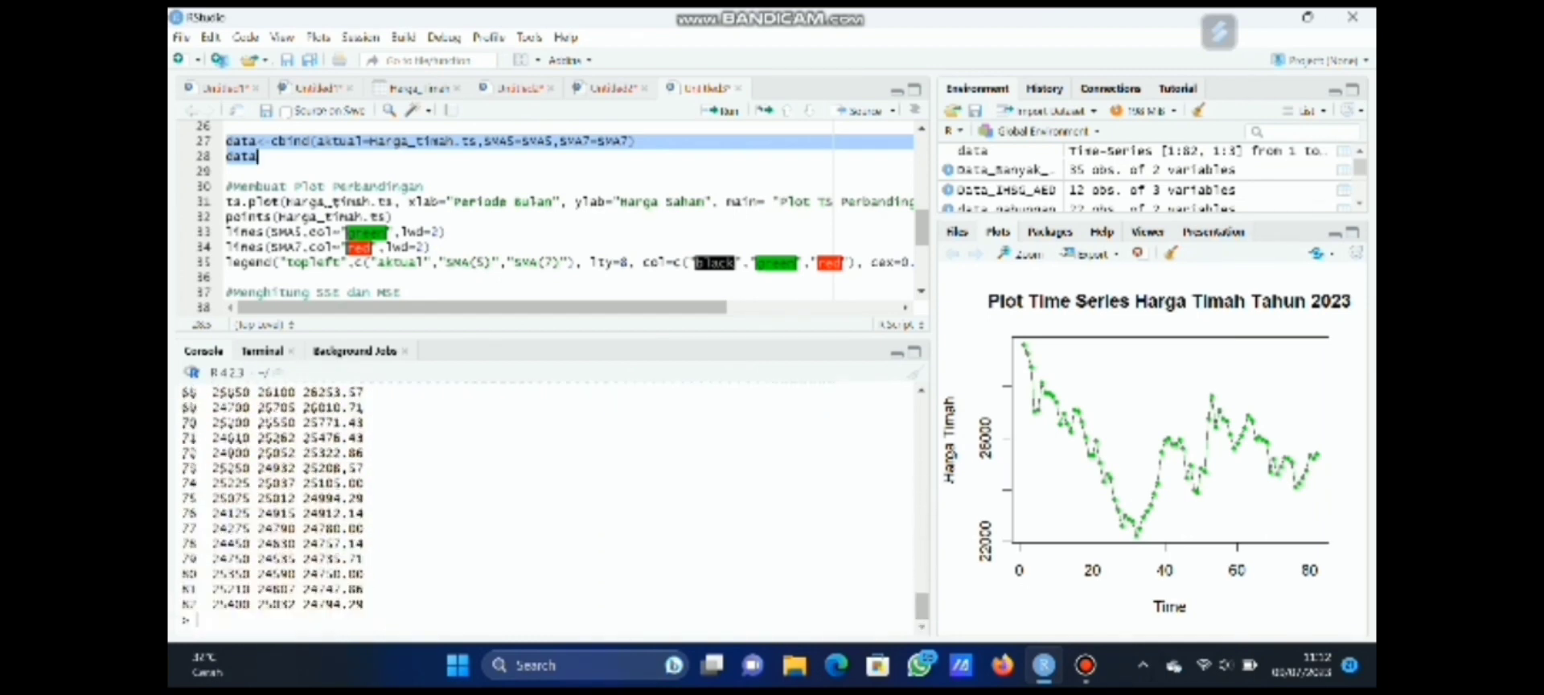
# - Review and run the Membuat Plot Perbandingan block, plotting the actual series with SMA5 in green, SMA7 in red and a top-left legend
pyautogui.scroll(-1, 555, 217)
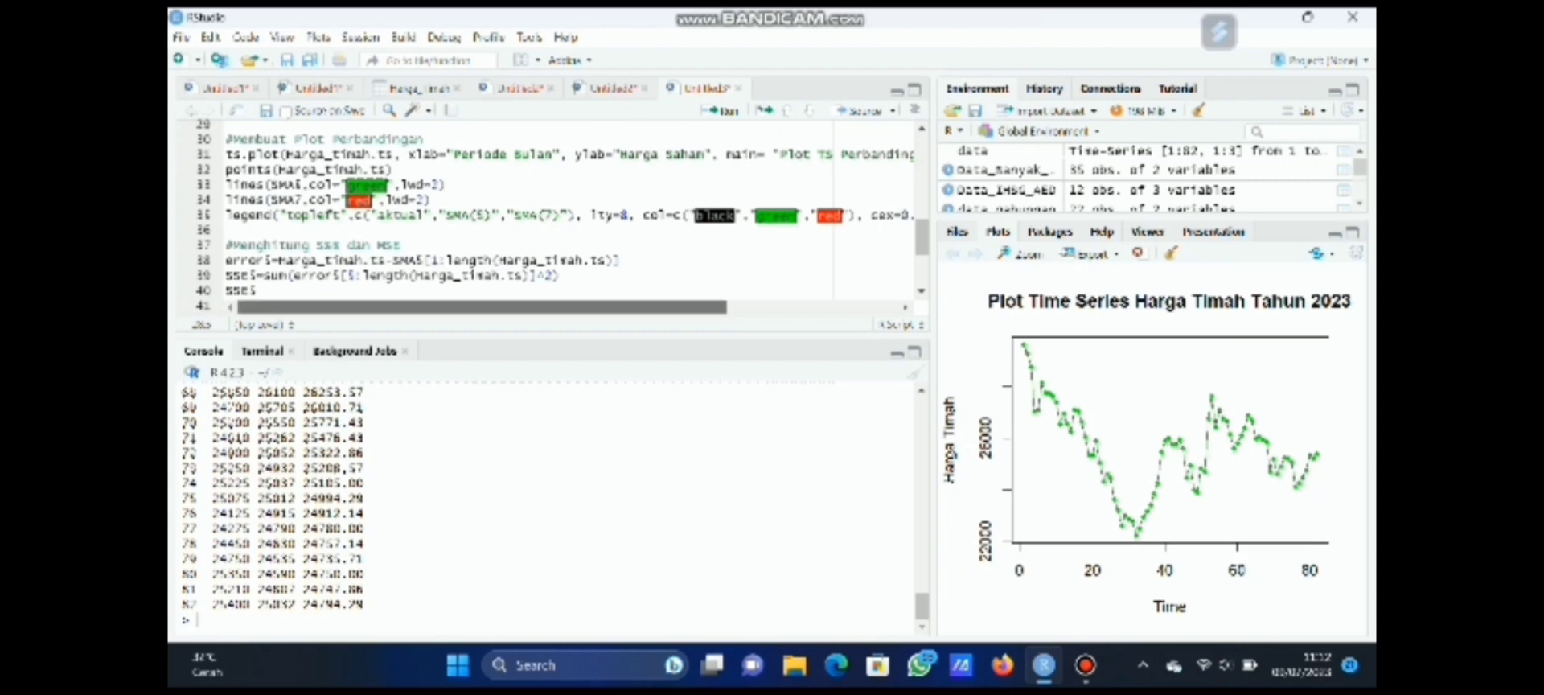
pyautogui.hscroll(3, 555, 217)
pyautogui.hscroll(4, 567, 217)
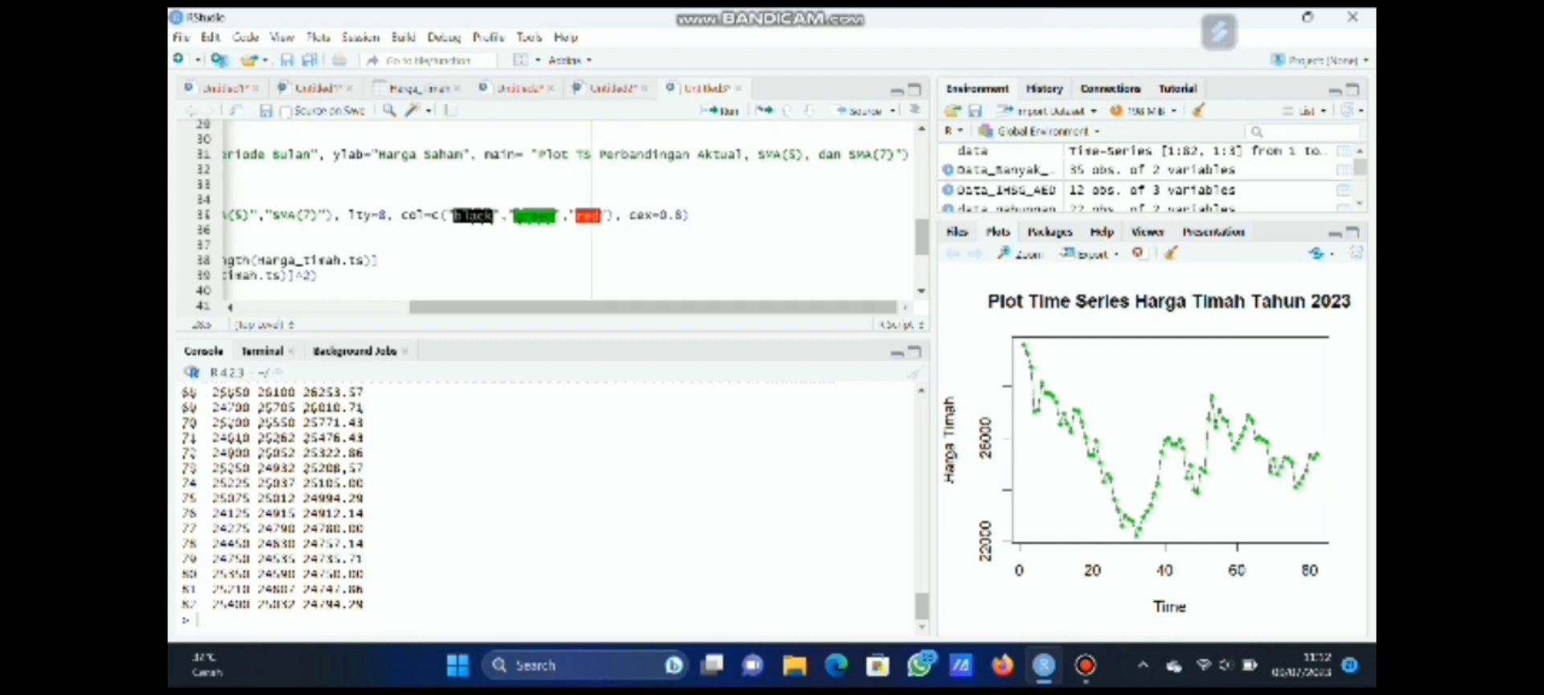
pyautogui.hscroll(-6, 555, 218)
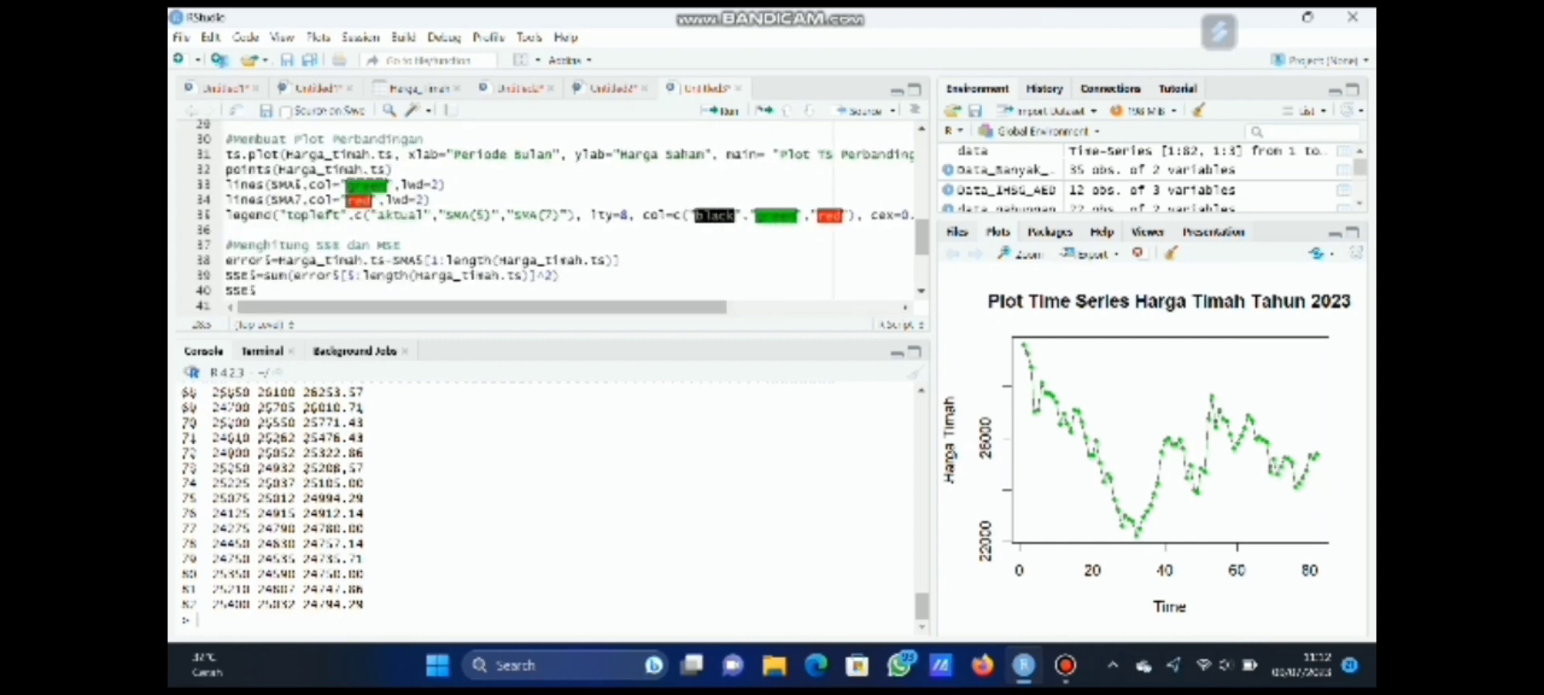
pyautogui.moveTo(226, 138); pyautogui.dragTo(906, 214)
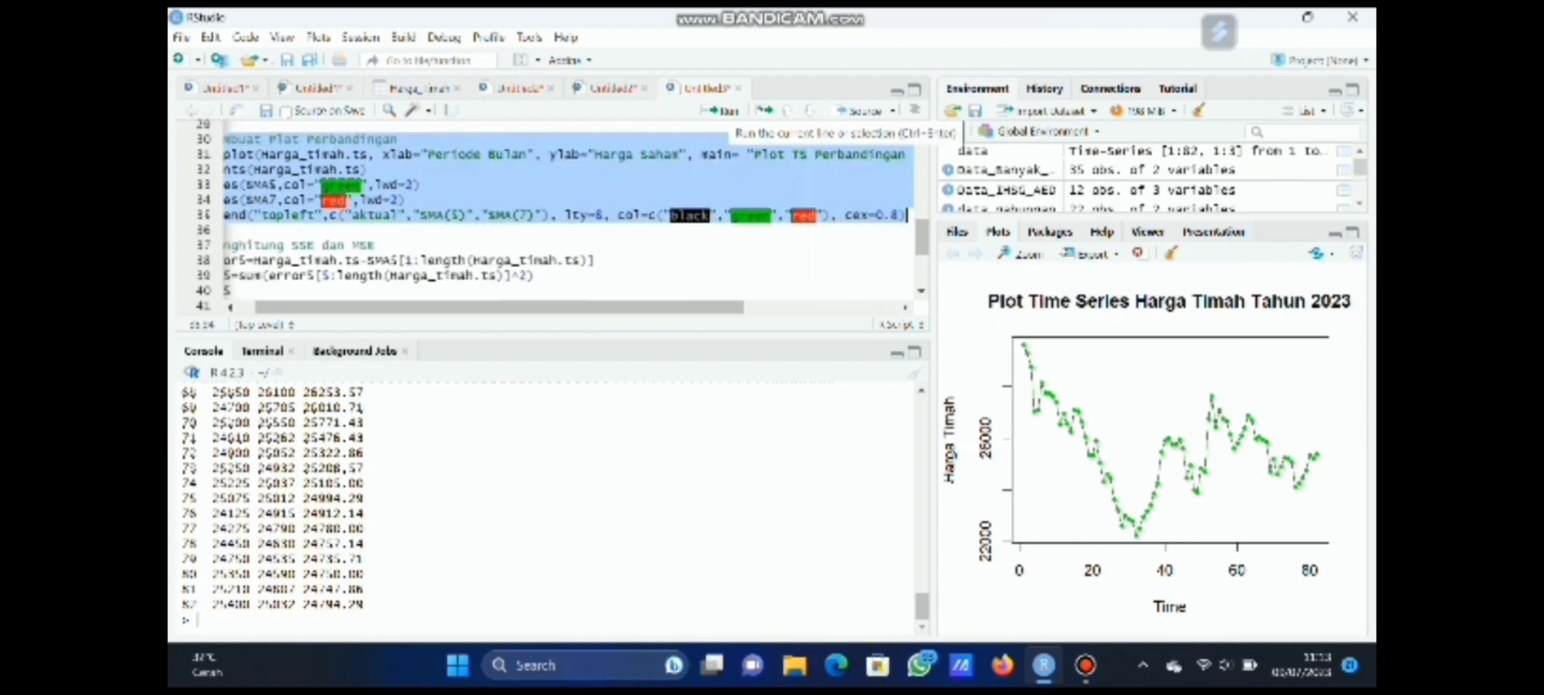
pyautogui.click(721, 110)
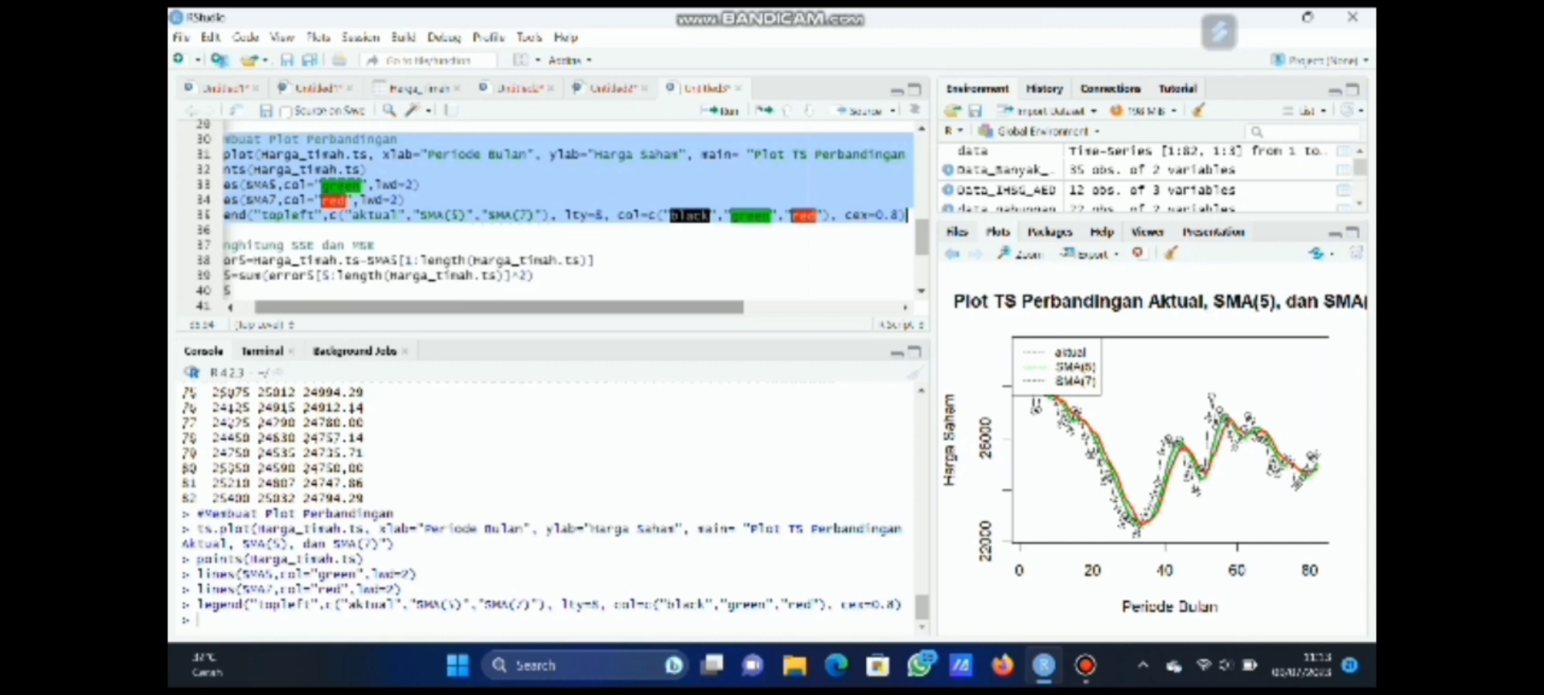
pyautogui.hscroll(-2, 547, 214)
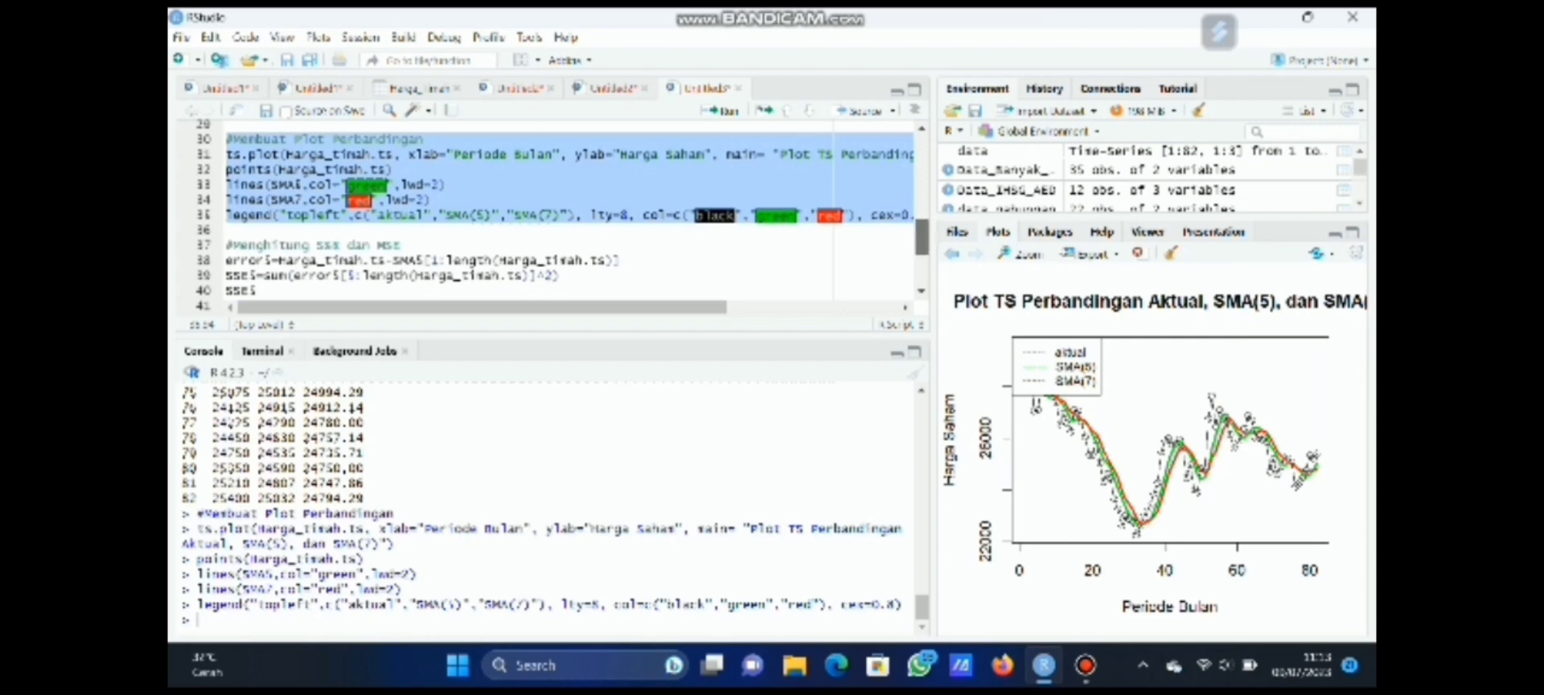
# - Run the Menghitung SSE dan MSE lines that compute error5, SSE5 and MSE5 from the SMA5 smoothing
pyautogui.scroll(-3, 921, 238)
pyautogui.moveTo(922, 260); pyautogui.dragTo(922, 258)
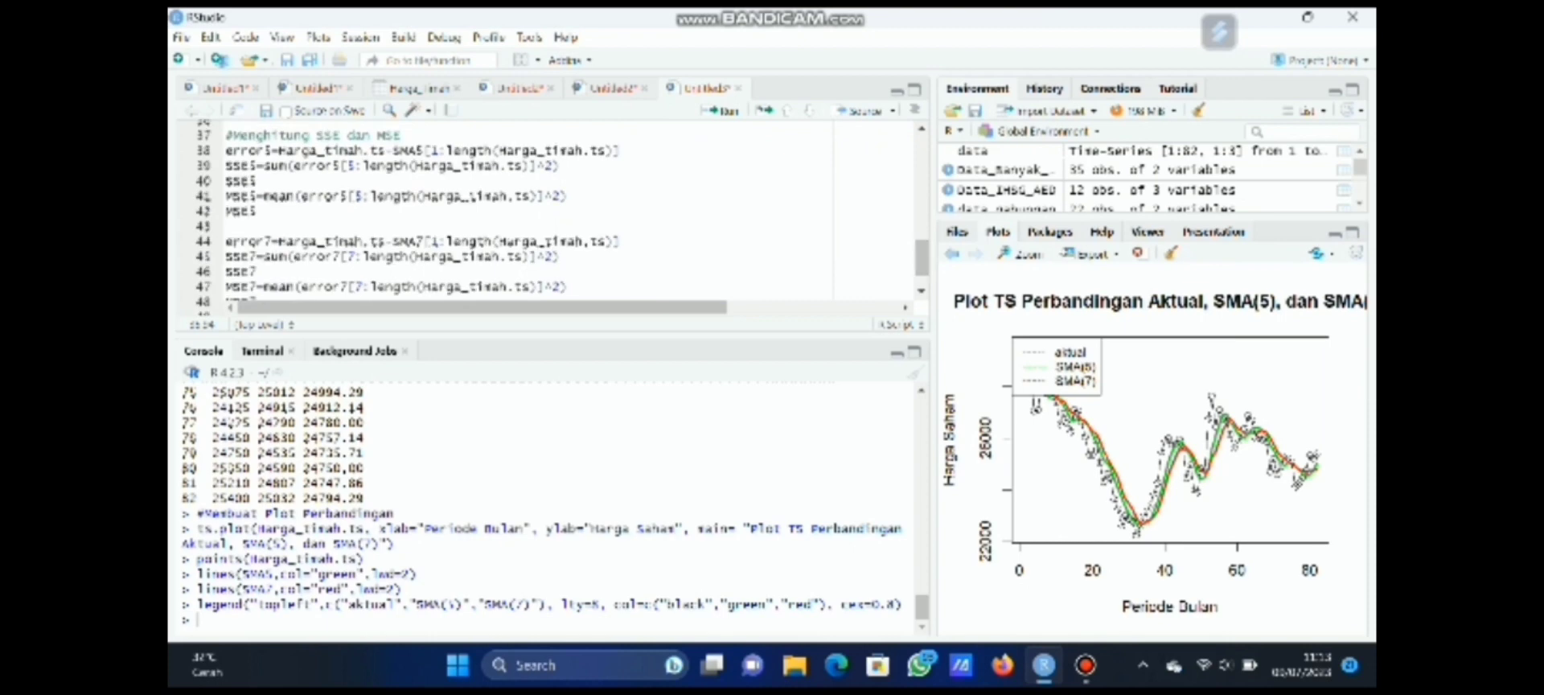
pyautogui.moveTo(226, 135); pyautogui.dragTo(258, 211)
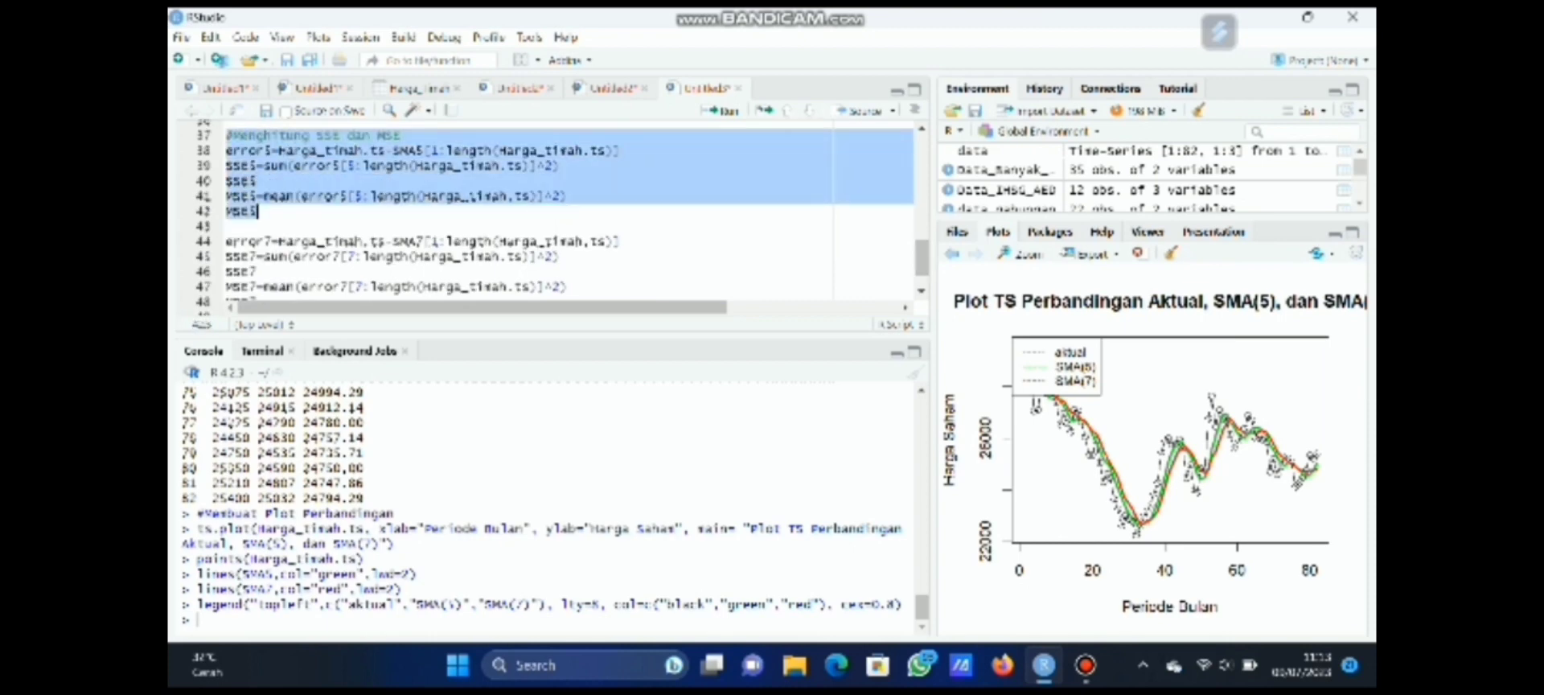
pyautogui.hotkey('ctrl', 'Return')
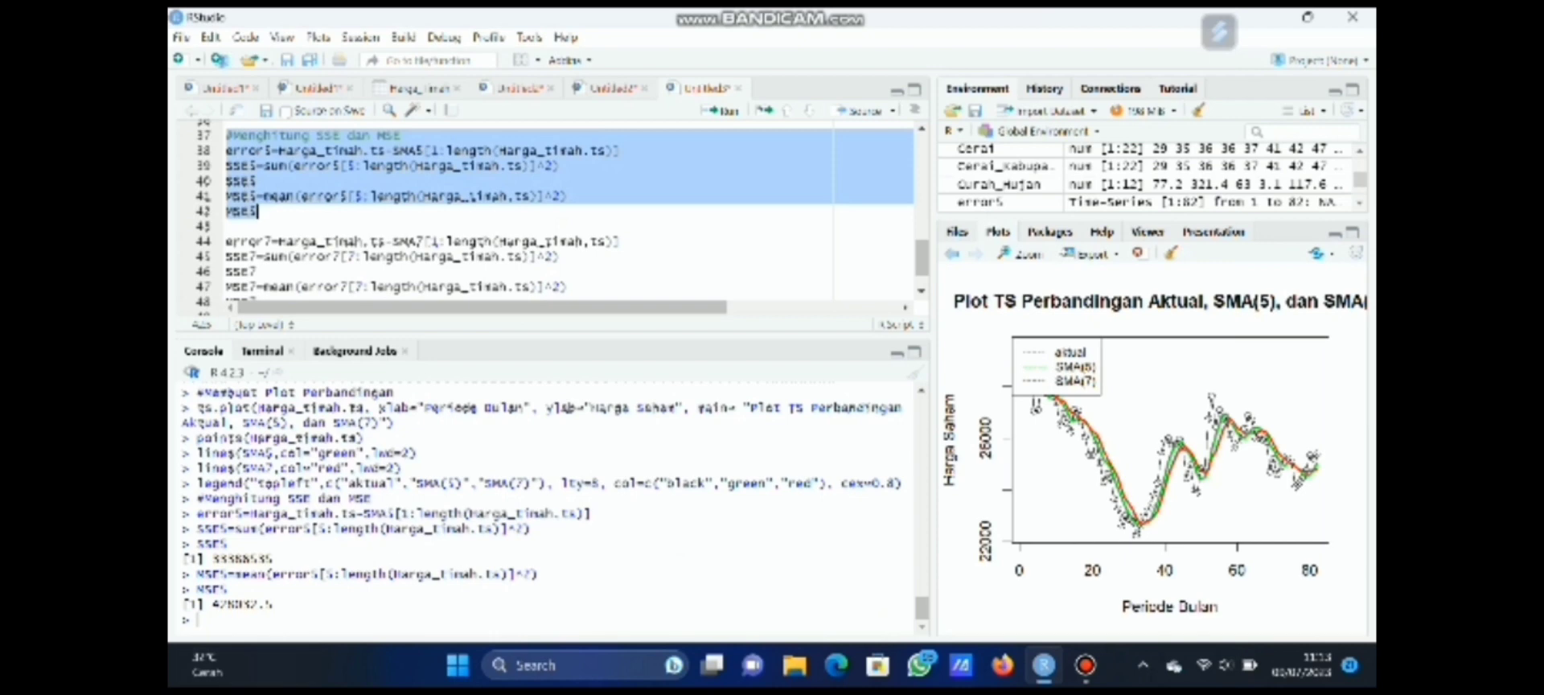
# - Run the lines that compute error7, SSE7 and MSE7 from the SMA7 smoothing
pyautogui.scroll(-1, 563, 217)
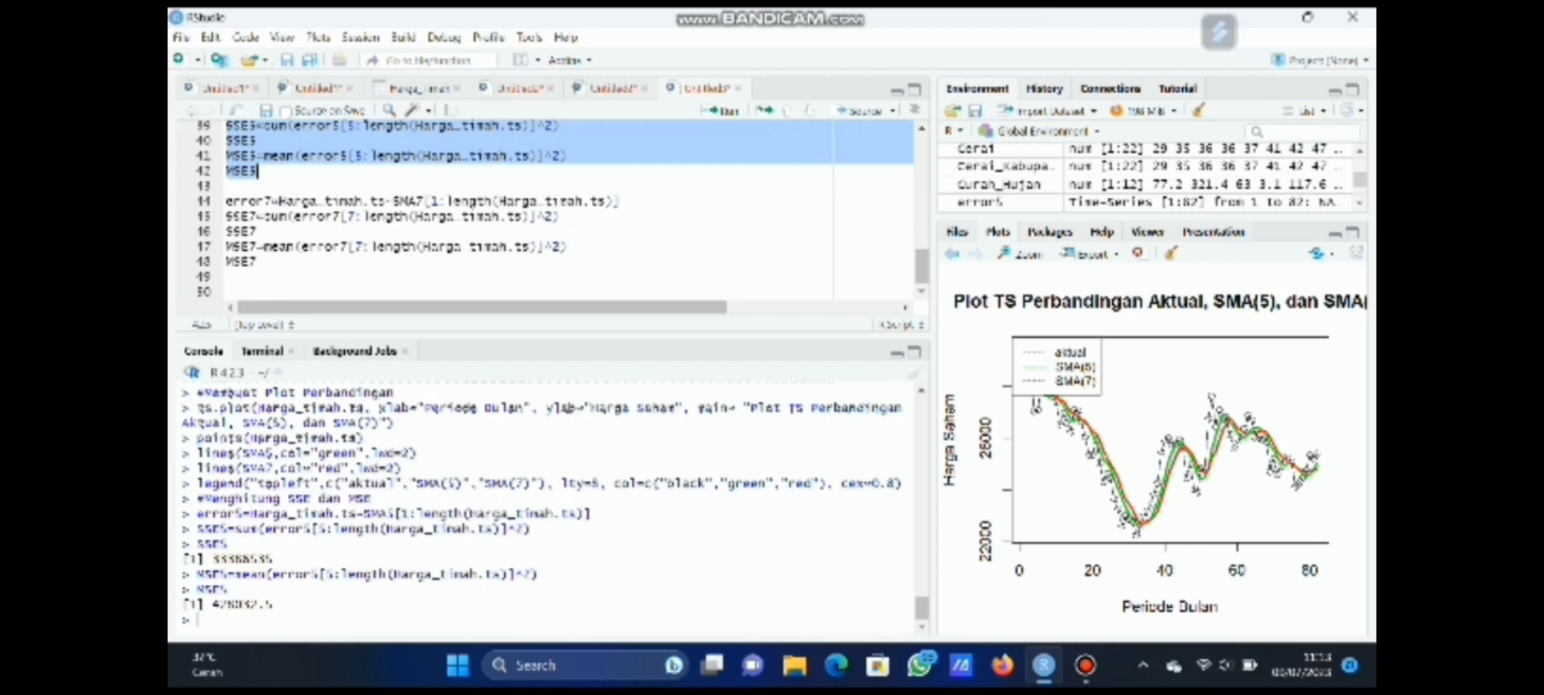
pyautogui.moveTo(226, 201); pyautogui.dragTo(258, 262)
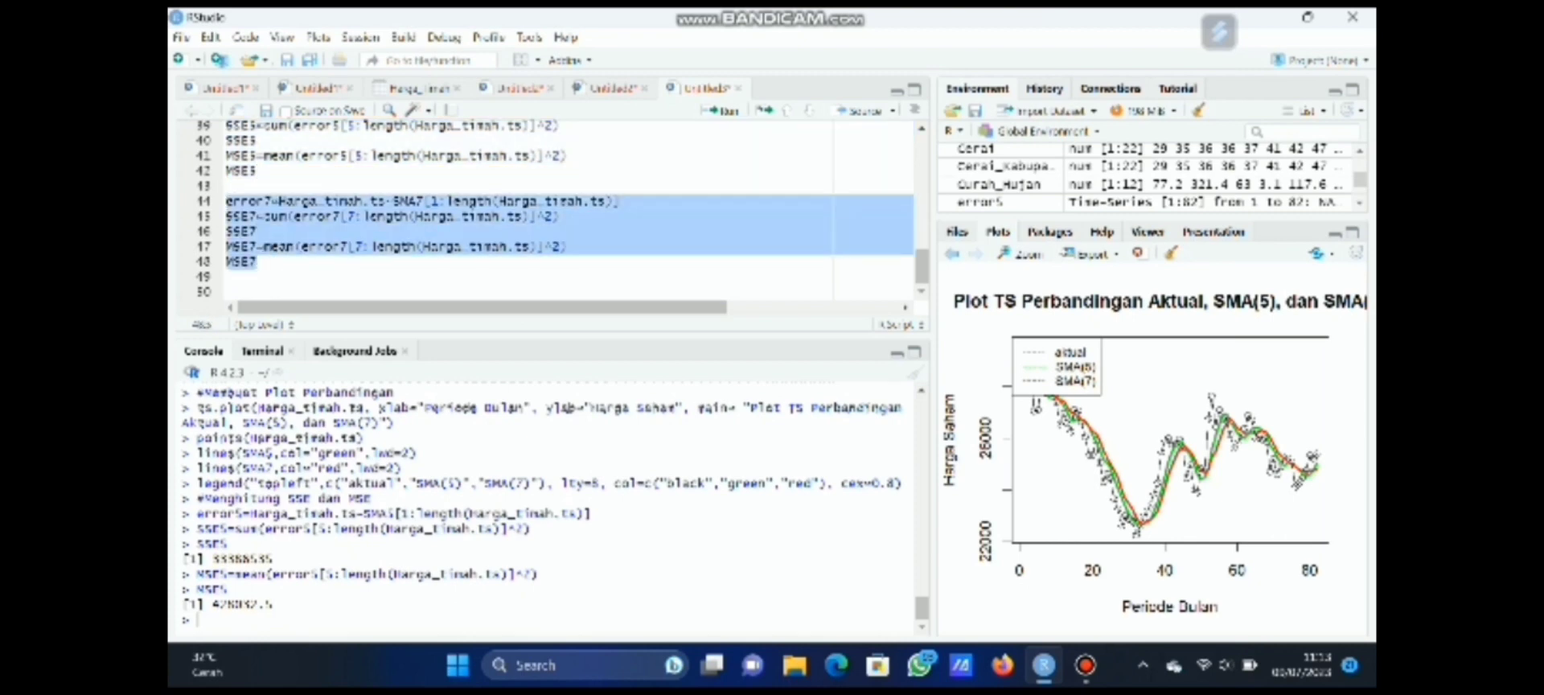
pyautogui.hotkey('ctrl', 'Return')
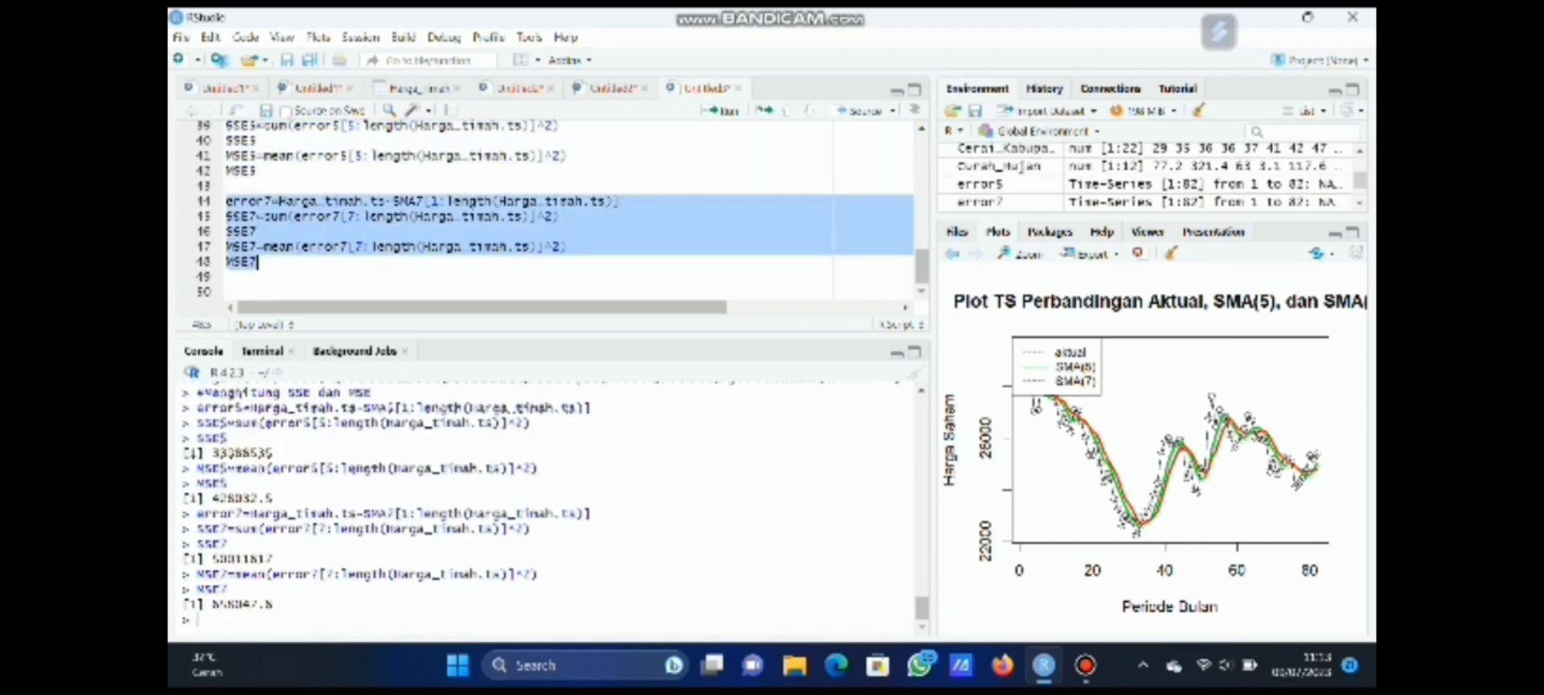
pyautogui.moveTo(922, 267); pyautogui.dragTo(922, 267)
pyautogui.click(258, 232)
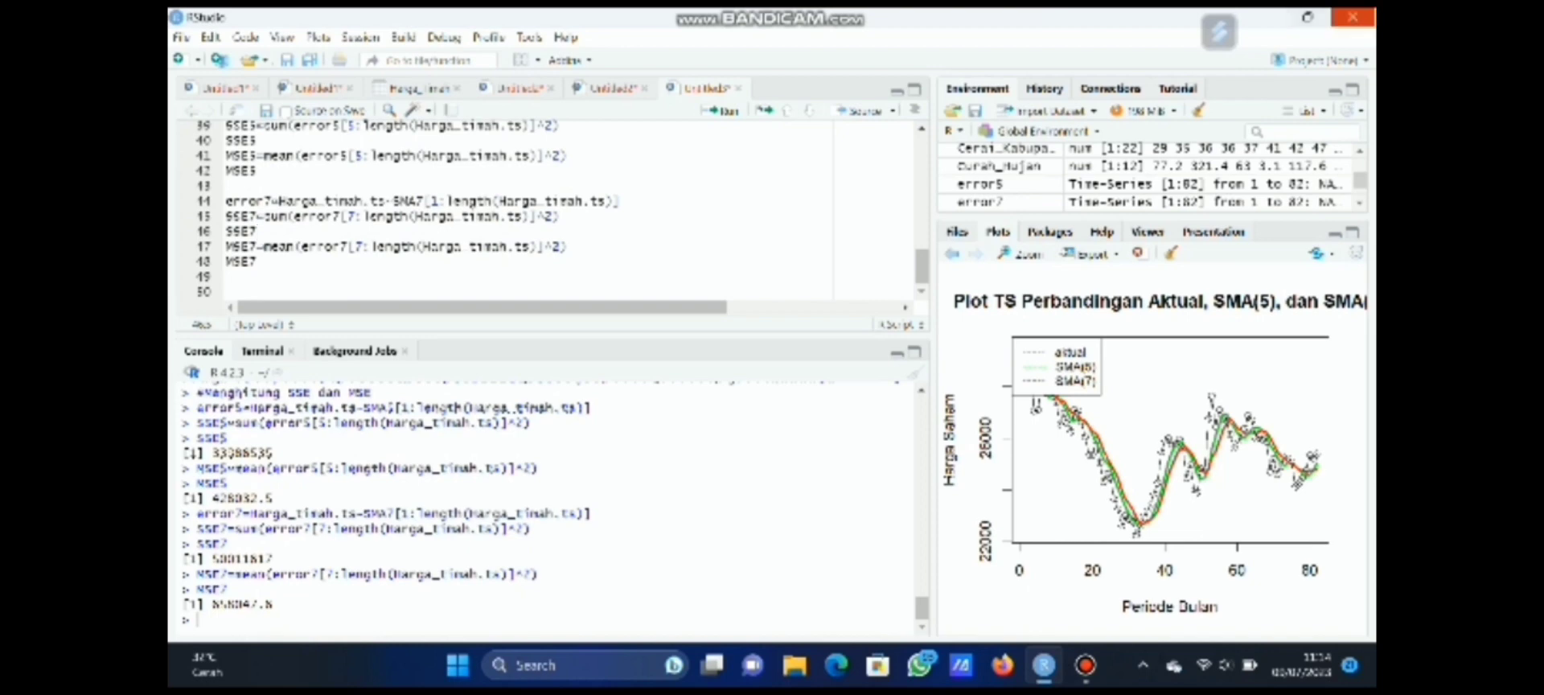
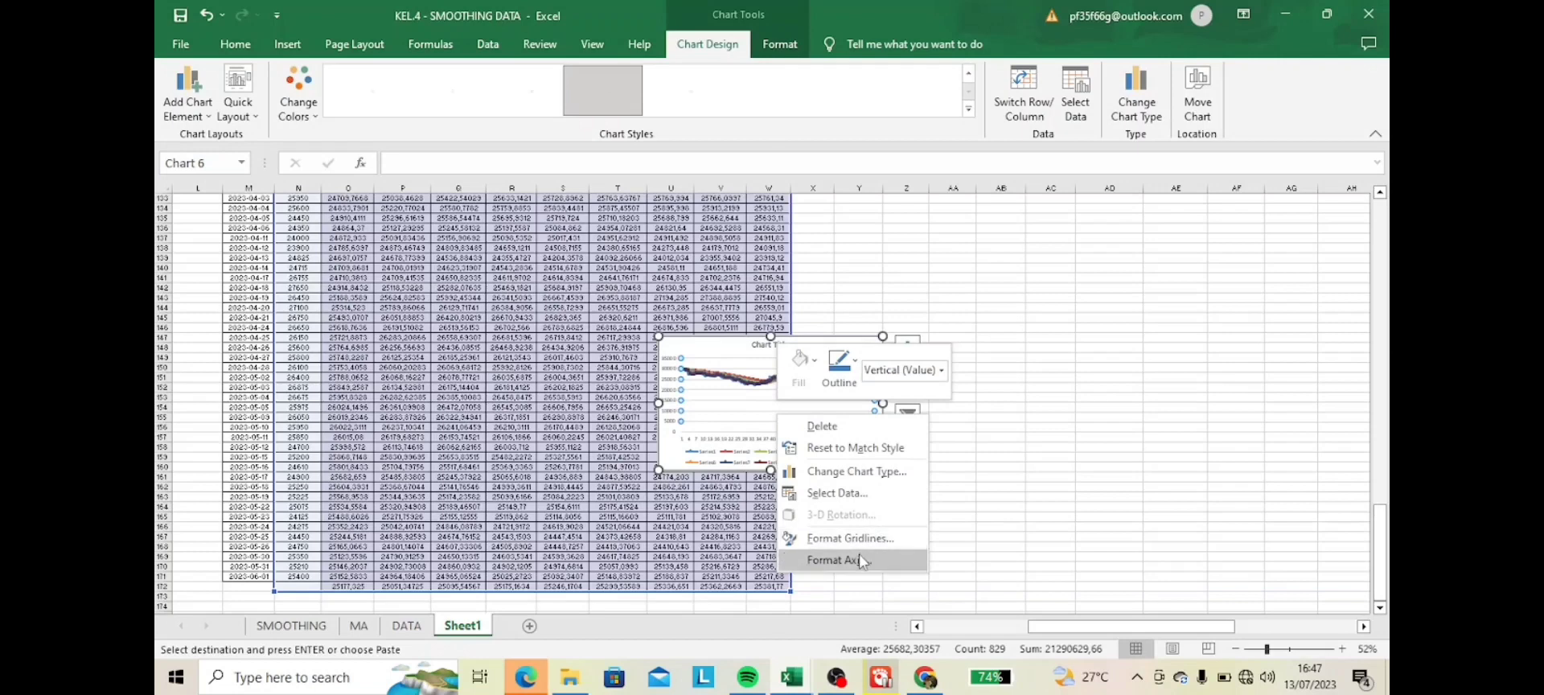
# - Set the smoothing chart's vertical axis bounds to a minimum of 21000 and a maximum of 30000
pyautogui.click(862, 542)
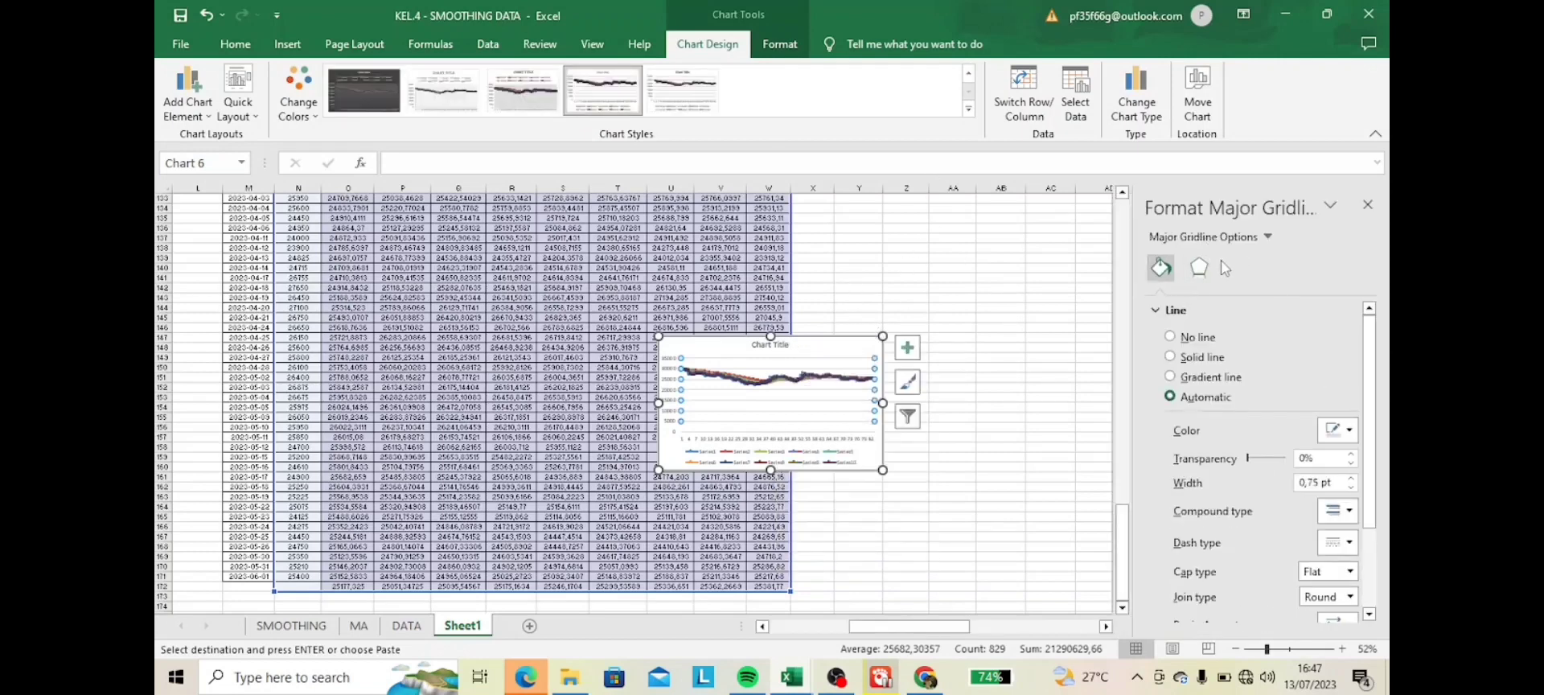
pyautogui.click(1267, 237)
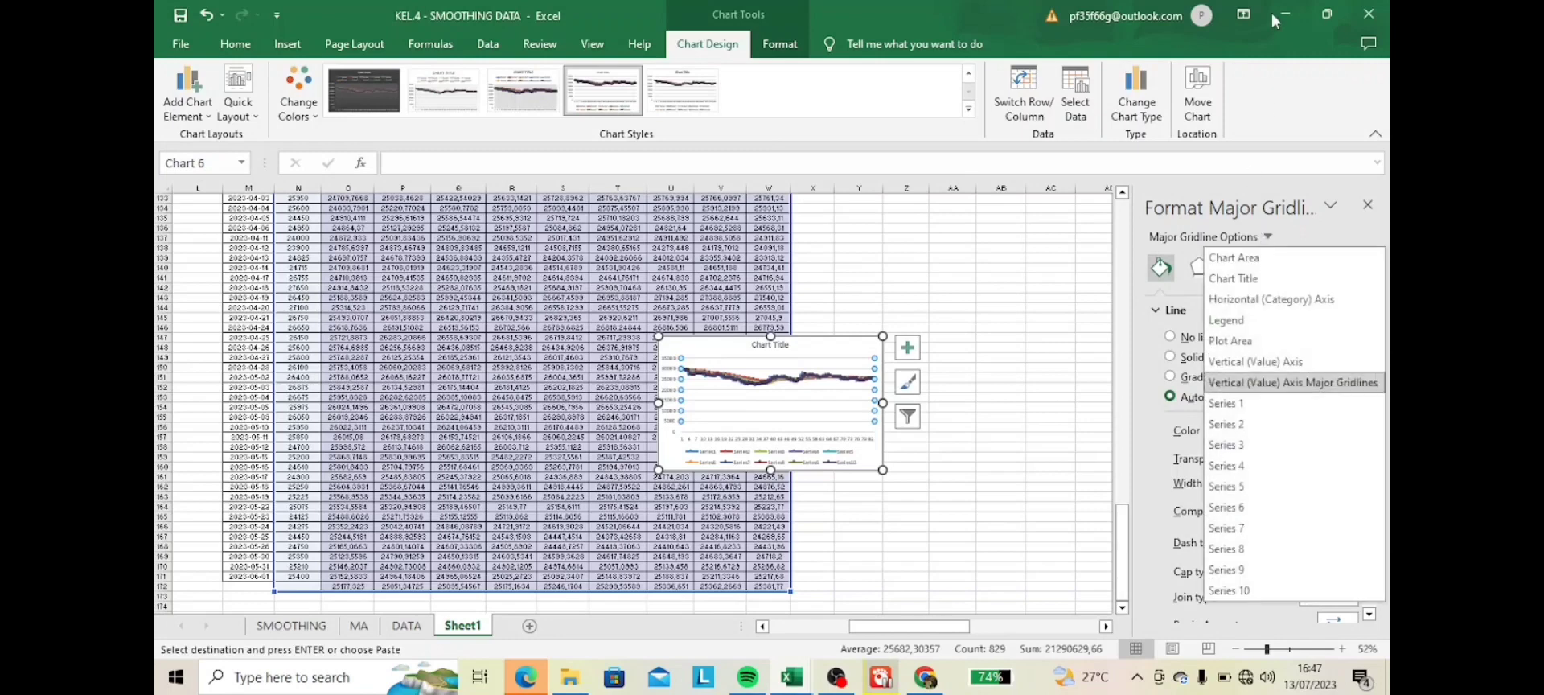
pyautogui.click(1320, 362)
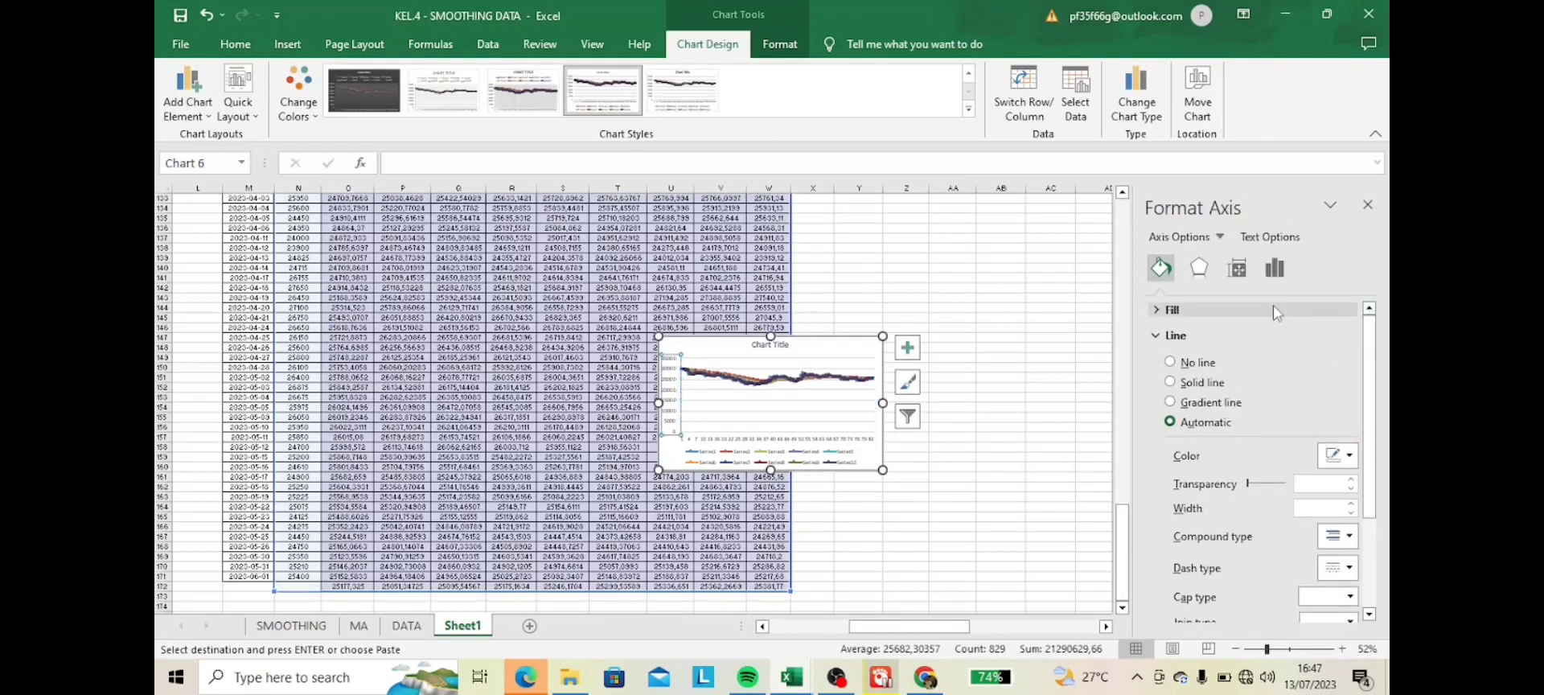
pyautogui.click(1274, 267)
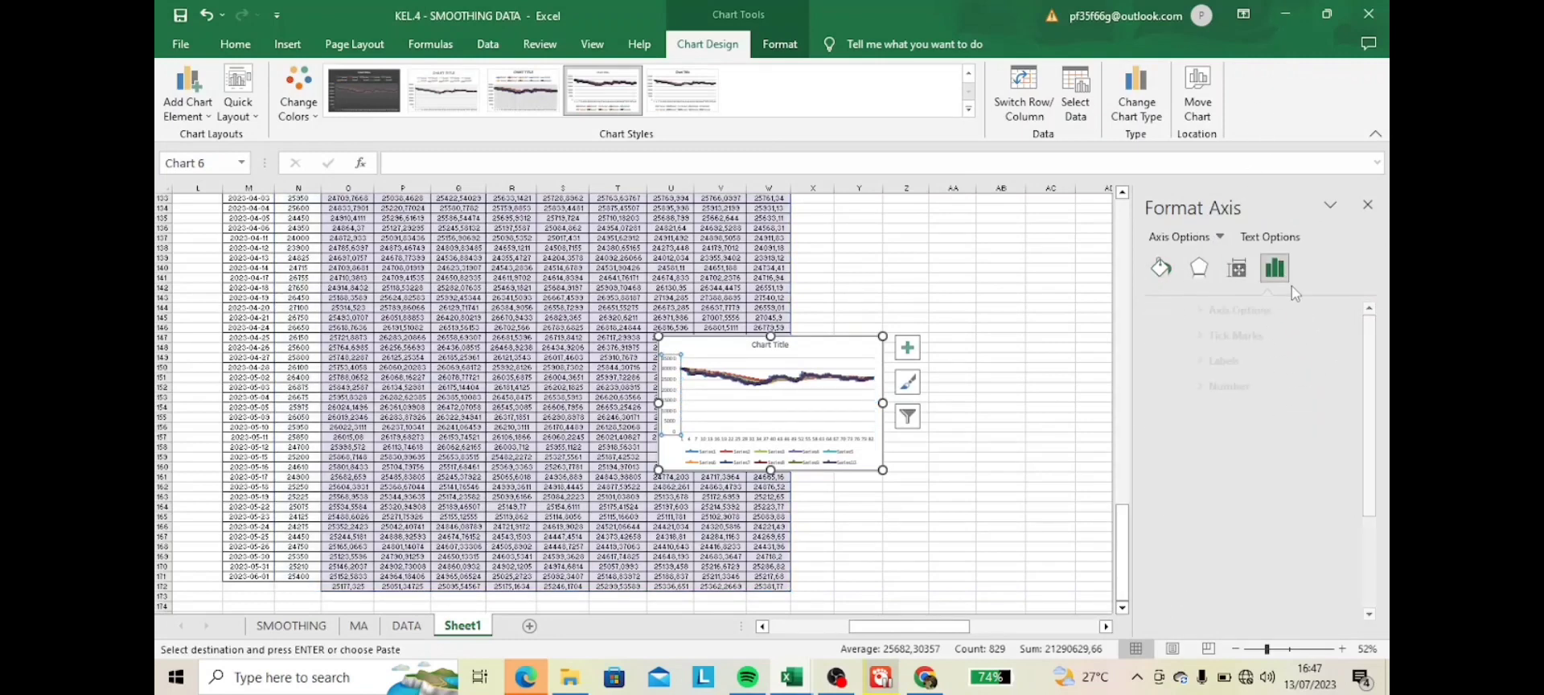
pyautogui.click(1232, 313)
pyautogui.click(1292, 351)
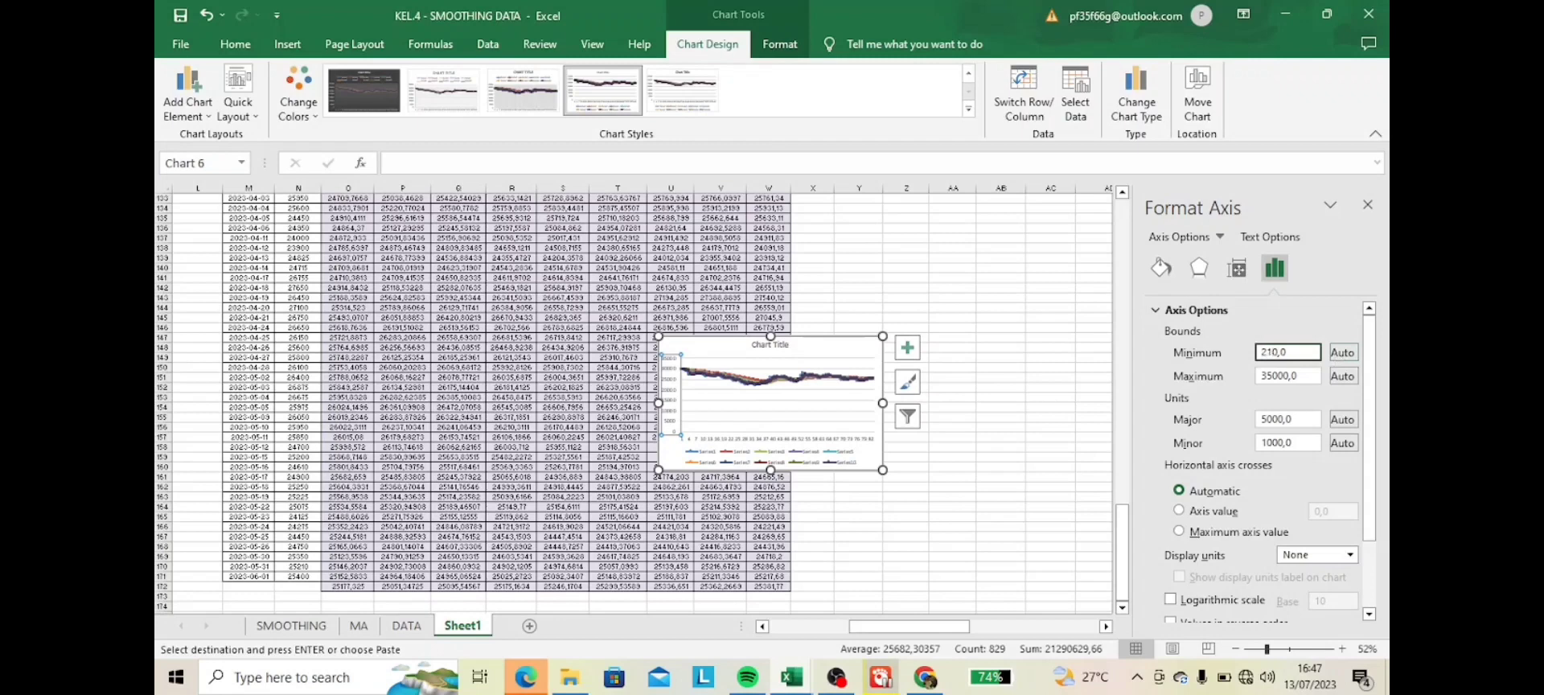
pyautogui.click(1272, 375)
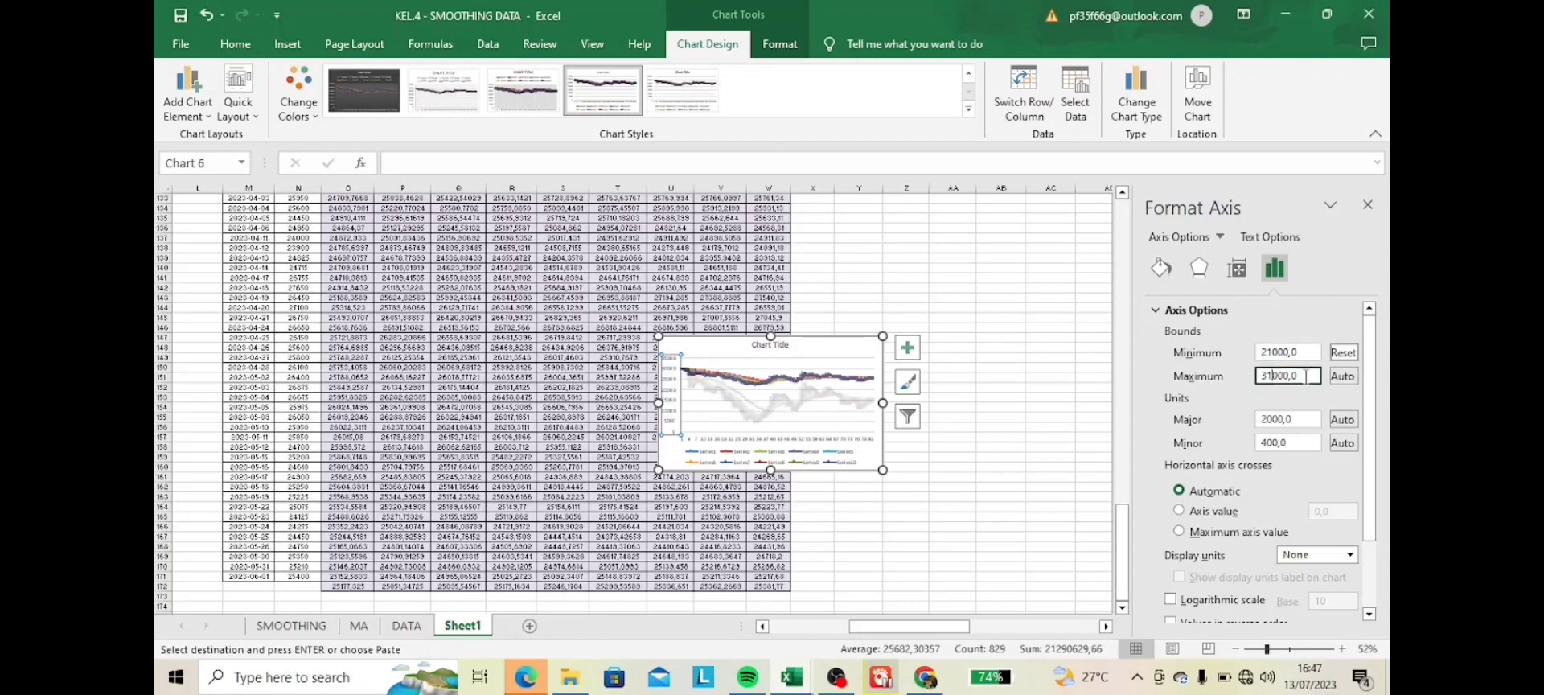
pyautogui.press('BackSpace')
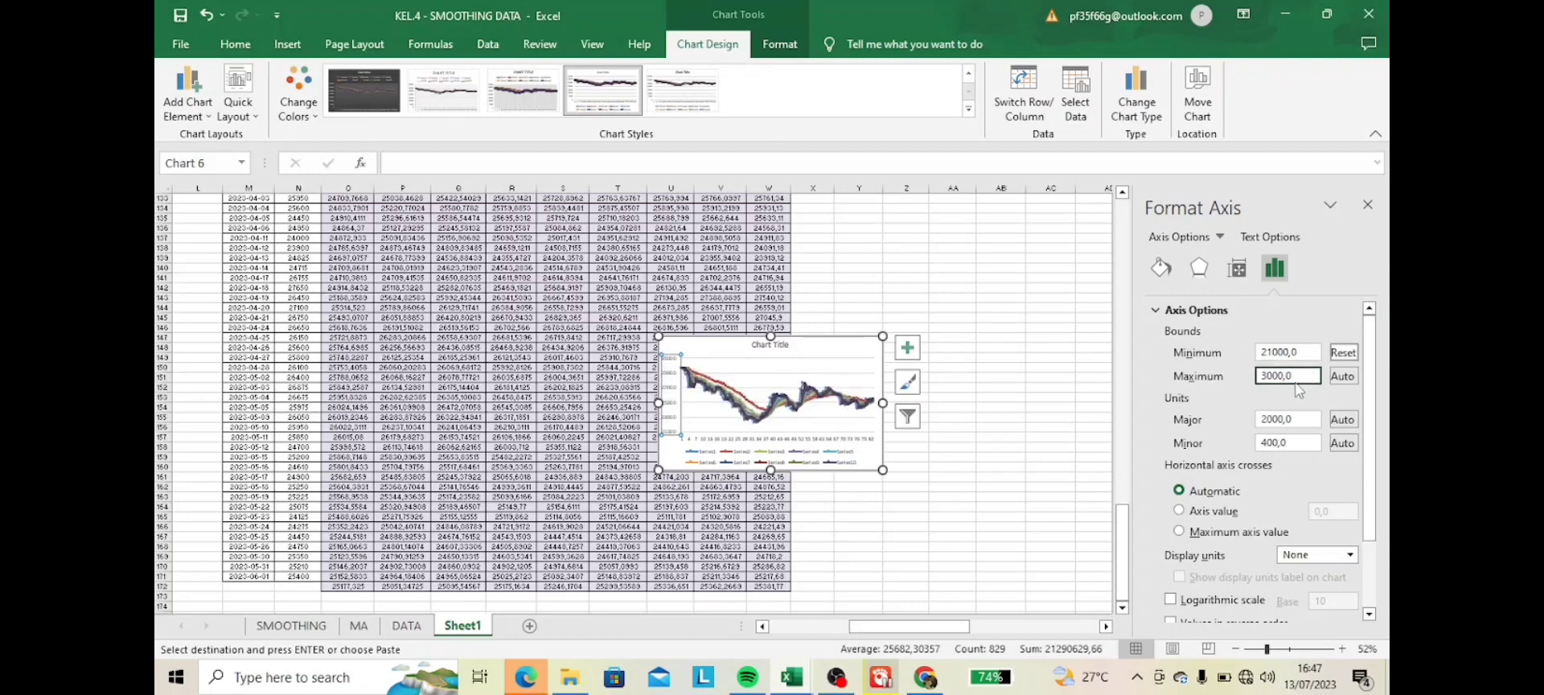
pyautogui.write('0')
pyautogui.click(1050, 447)
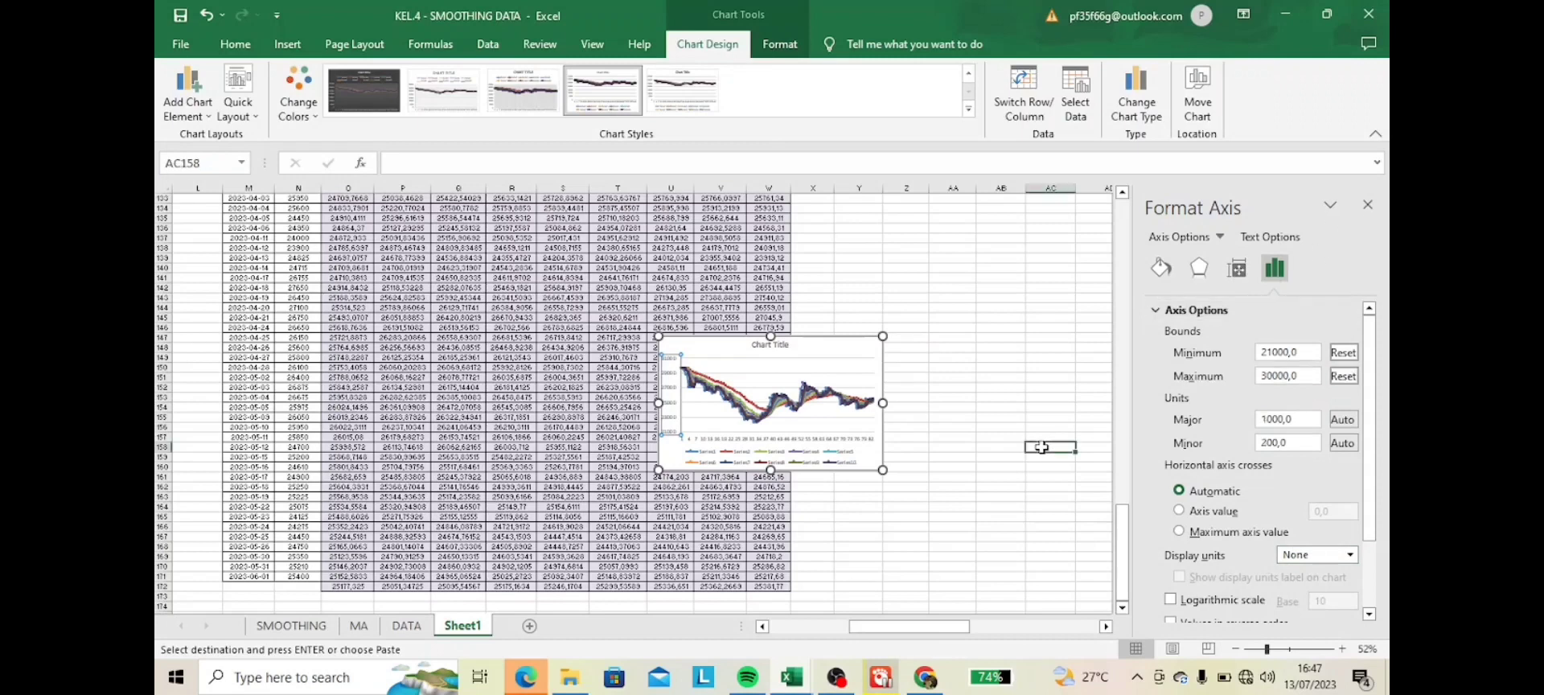
# - Move the line chart below the smoothing table and enlarge it across columns N to U, from about row 175 to 194
pyautogui.click(834, 344)
pyautogui.moveTo(1266, 648); pyautogui.dragTo(1252, 648)
pyautogui.scroll(-12, 950, 574)
pyautogui.moveTo(764, 386); pyautogui.dragTo(618, 532)
pyautogui.scroll(3, 525, 510)
pyautogui.moveTo(231, 311); pyautogui.dragTo(243, 262)
pyautogui.moveTo(652, 484); pyautogui.dragTo(790, 528)
# - Replace the chart's placeholder title with "Grafik Smoothing Data"
pyautogui.click(517, 272)
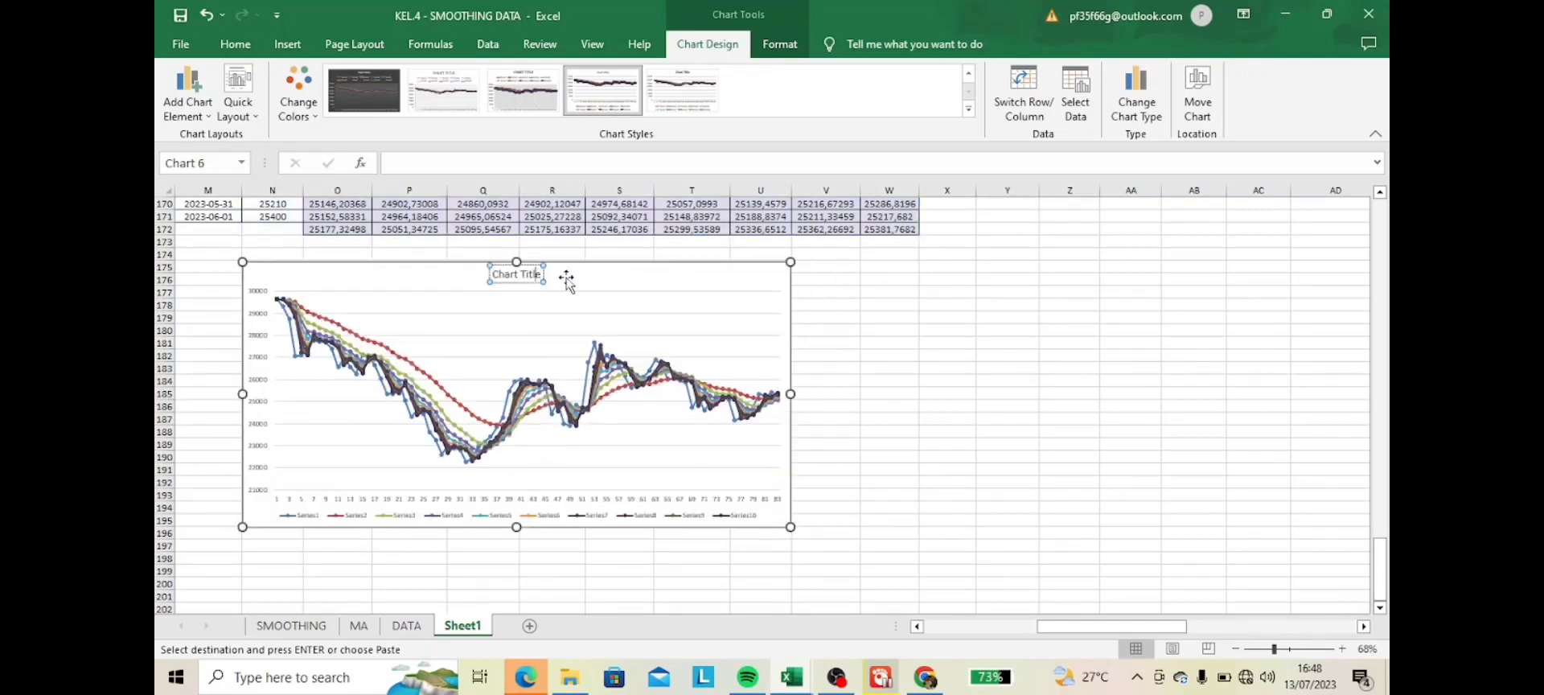
pyautogui.press('BackSpace')
pyautogui.press('BackSpace')
pyautogui.press('BackSpace')
pyautogui.press('BackSpace')
pyautogui.press('BackSpace')
pyautogui.press('BackSpace')
pyautogui.press('BackSpace')
pyautogui.press('BackSpace')
pyautogui.press('BackSpace')
pyautogui.press('BackSpace')
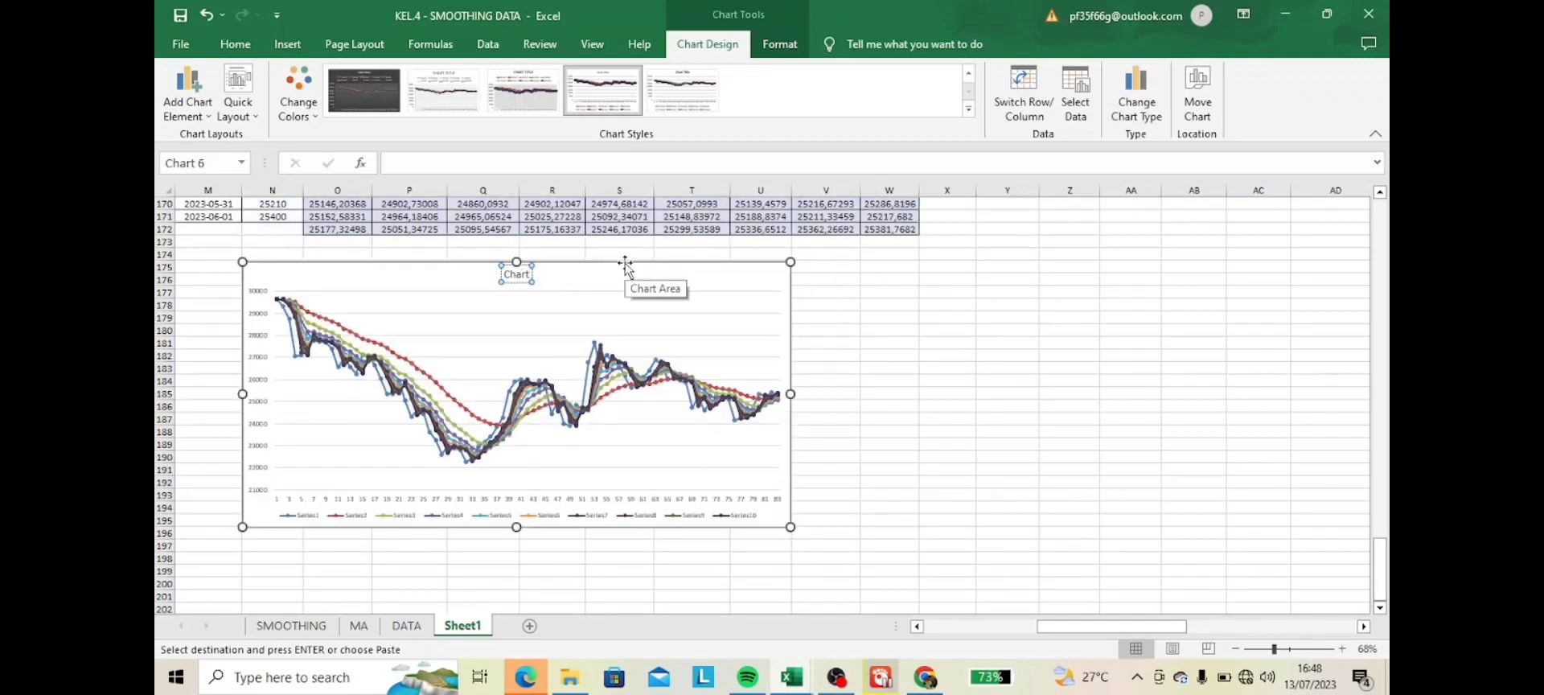
pyautogui.press('BackSpace')
pyautogui.write('Ga')
pyautogui.write('afik')
pyautogui.write(' Smooth')
pyautogui.write('ing')
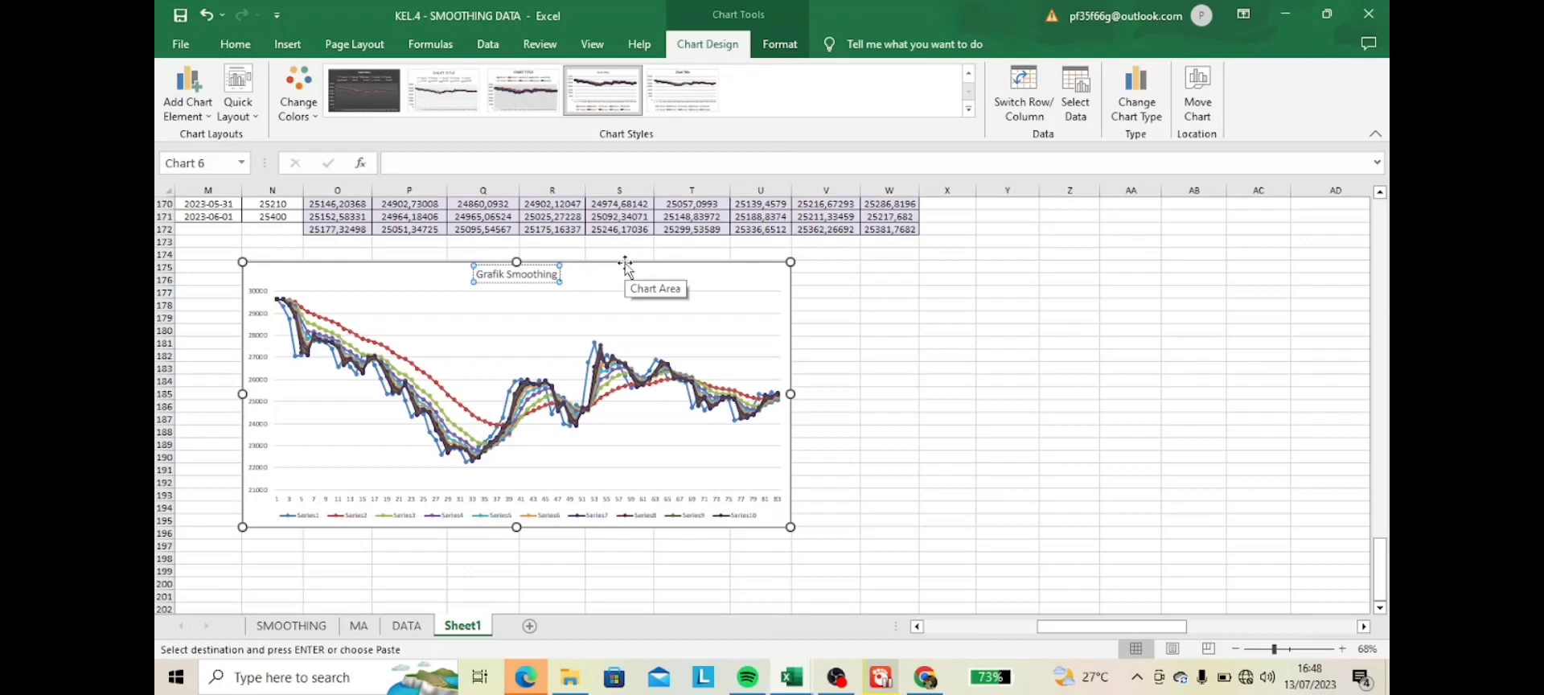
pyautogui.write(' Dara')
pyautogui.press('BackSpace')
pyautogui.press('BackSpace')
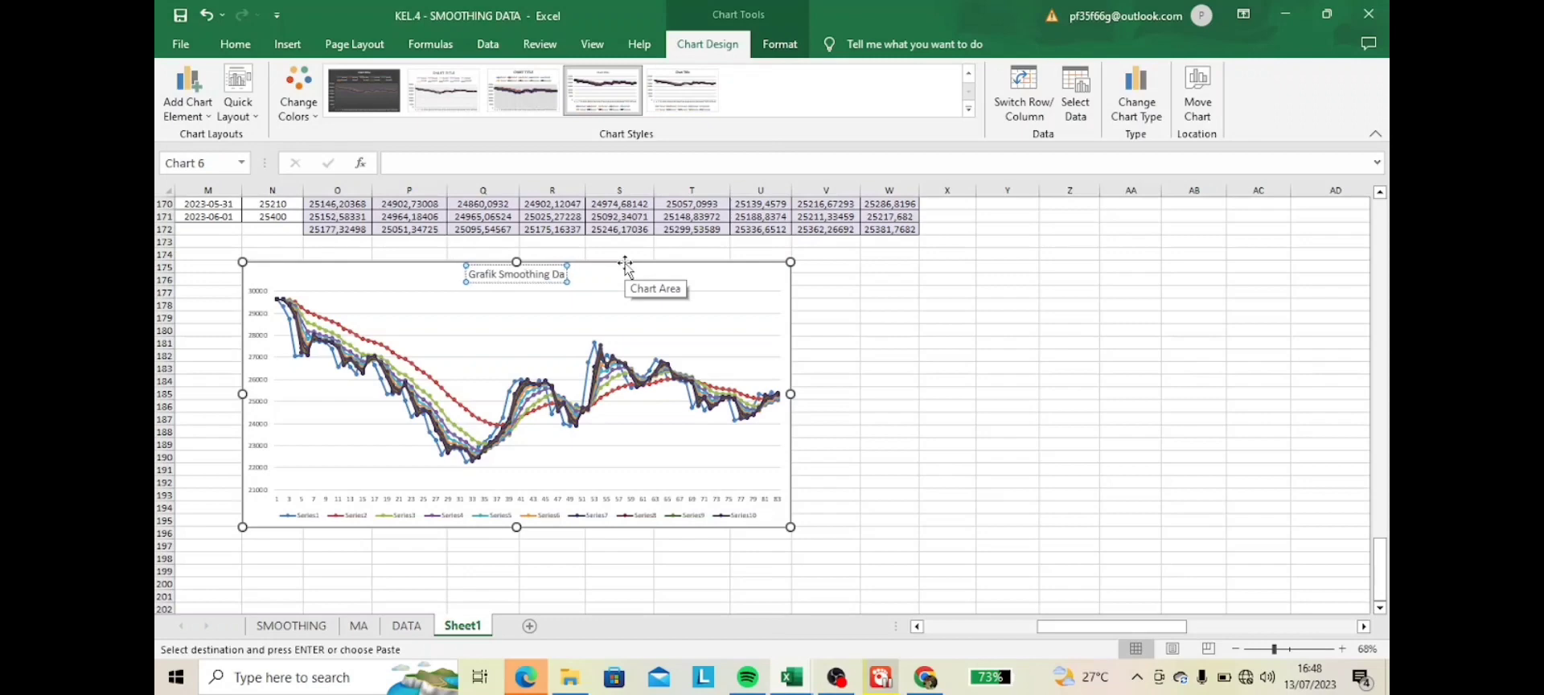
pyautogui.write('ta')
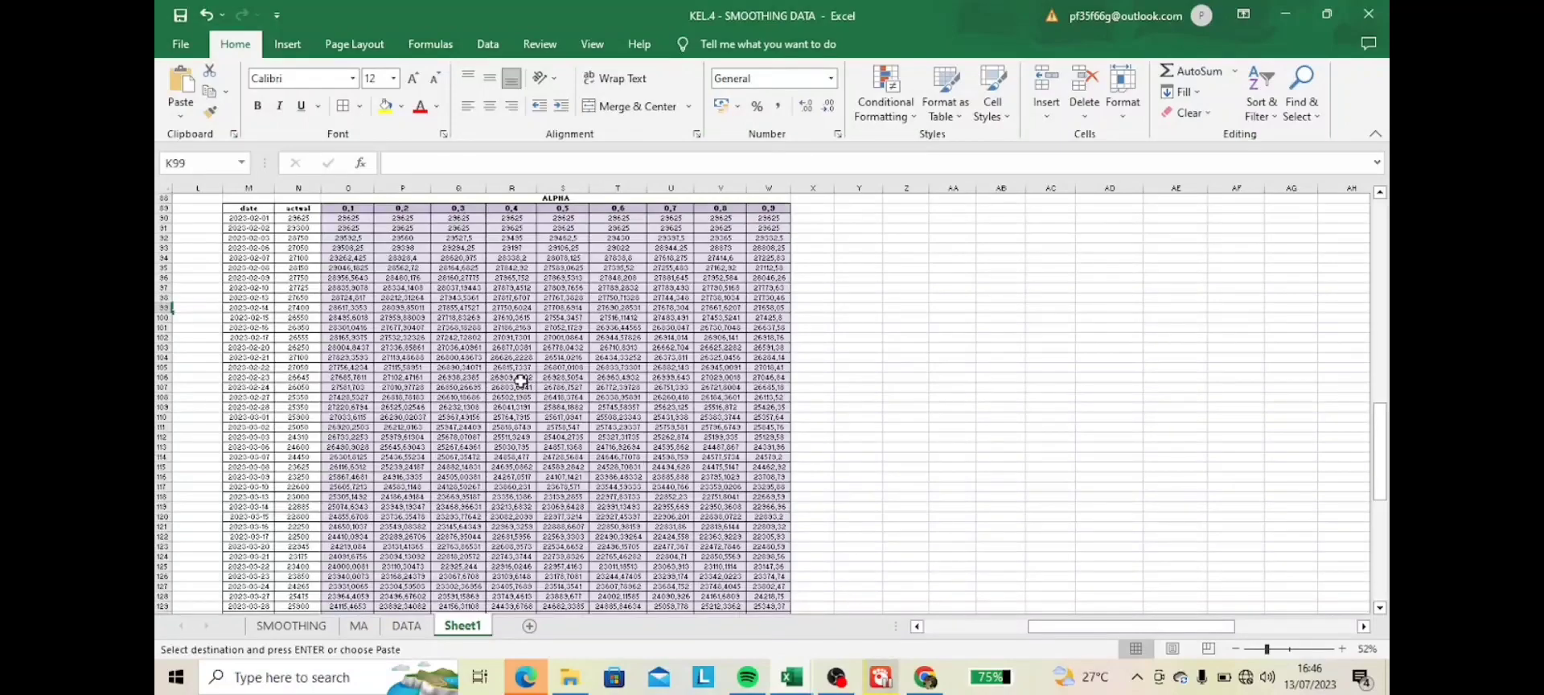
# - Insert a 2-D line chart with markers from the actual and alpha 0,1 to 0,9 values in N90:W172 of Sheet1
pyautogui.scroll(-5, 518, 378)
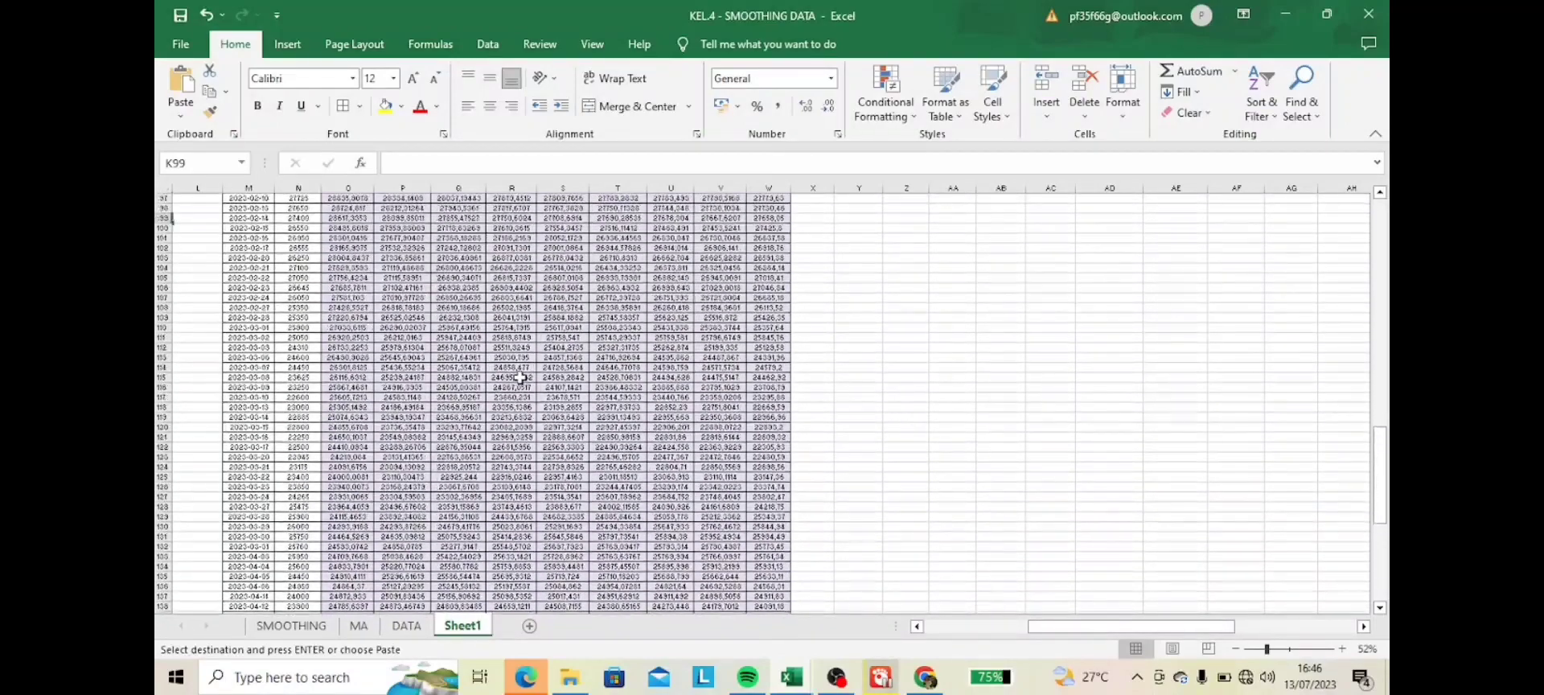
pyautogui.scroll(4, 521, 377)
pyautogui.scroll(-1, 524, 367)
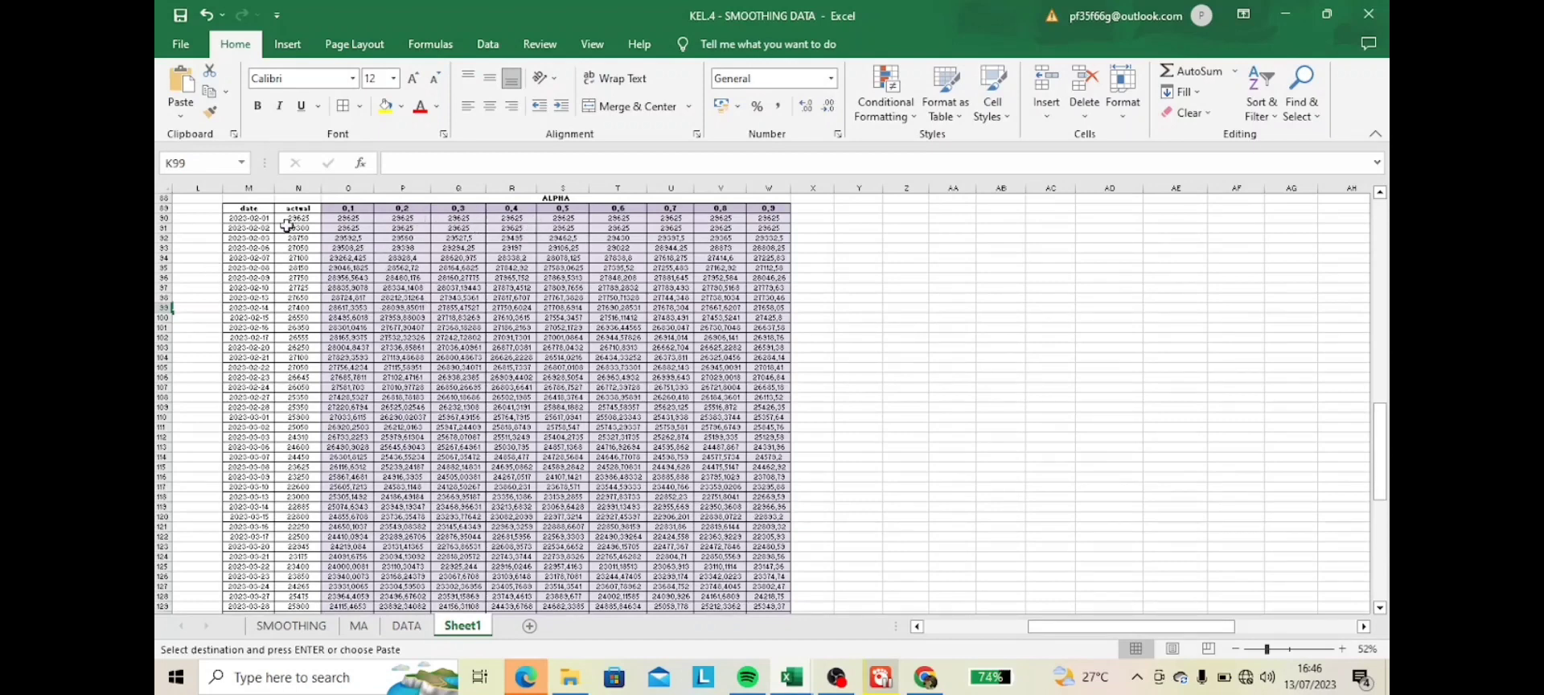
pyautogui.moveTo(285, 218); pyautogui.dragTo(778, 619)
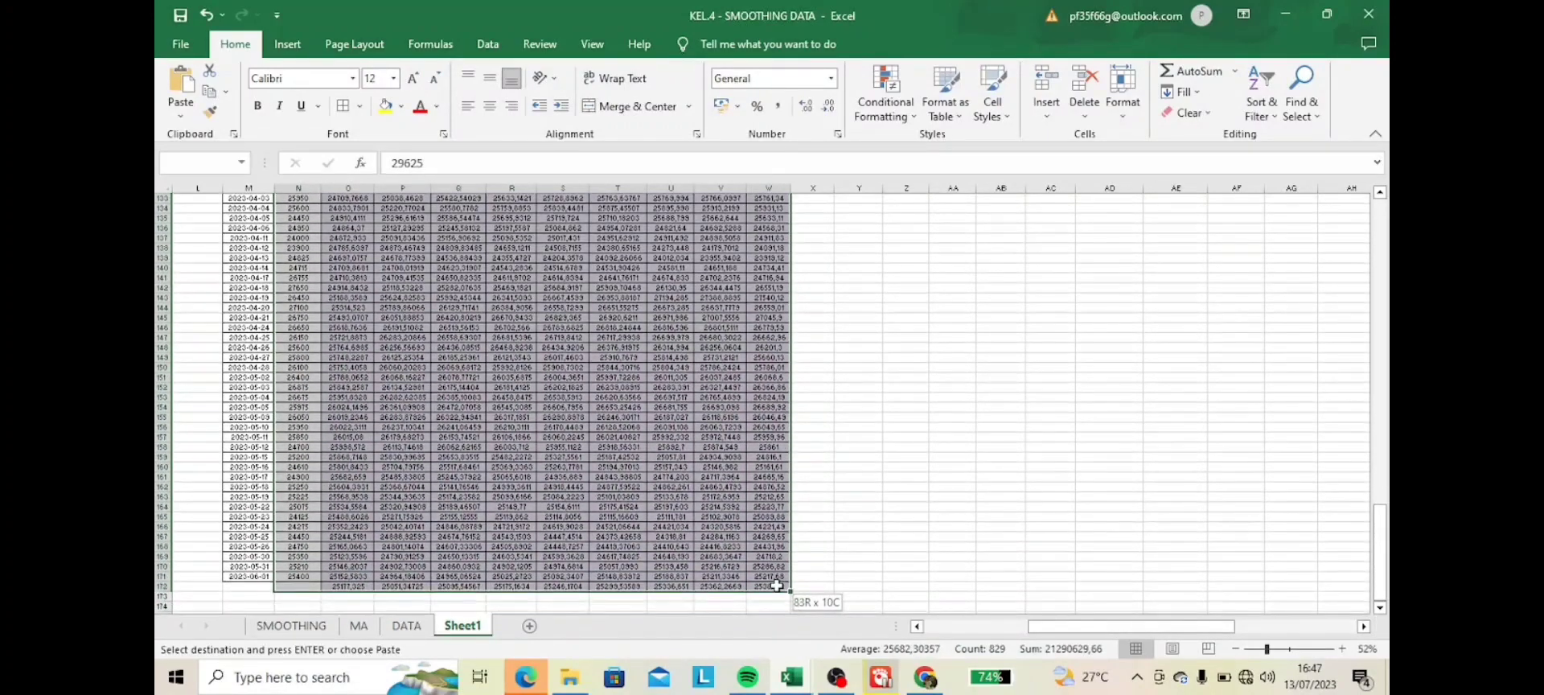
pyautogui.click(288, 45)
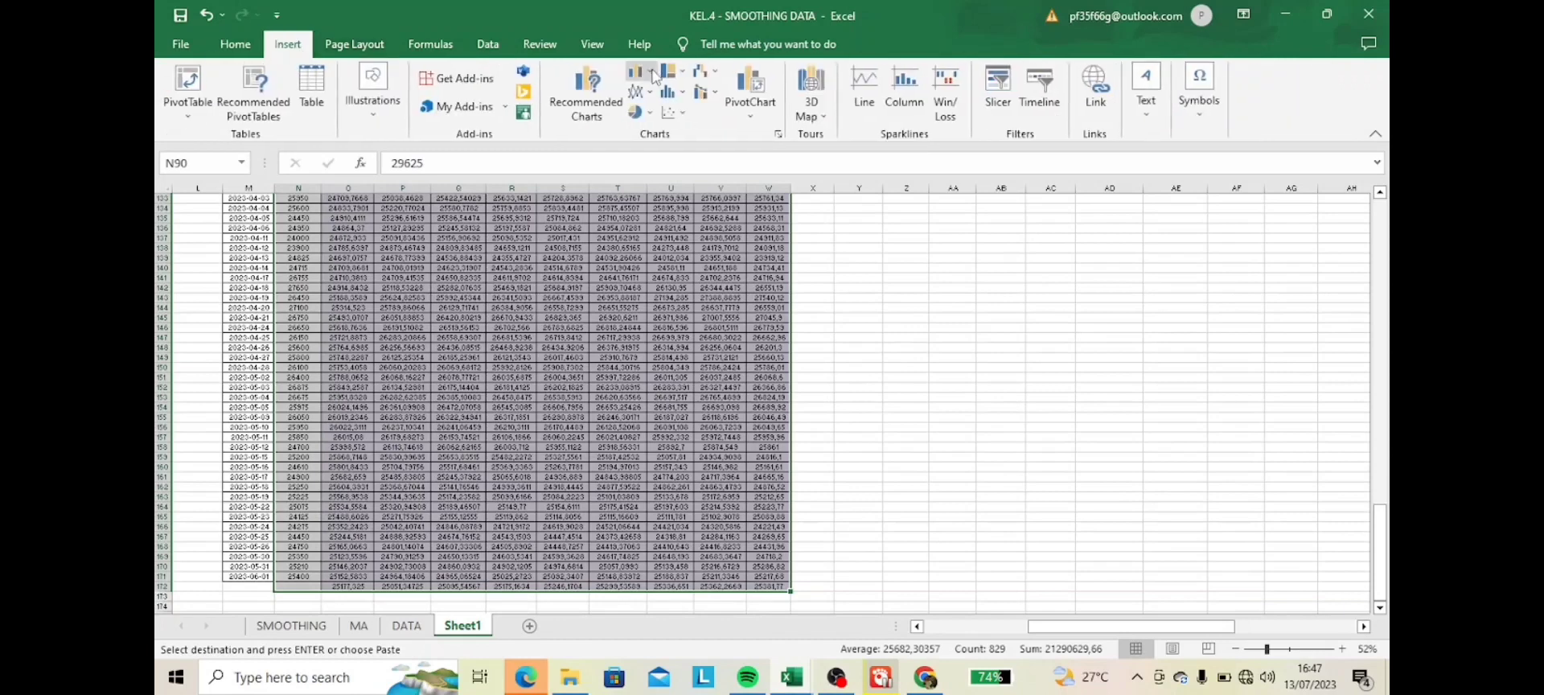
pyautogui.click(641, 91)
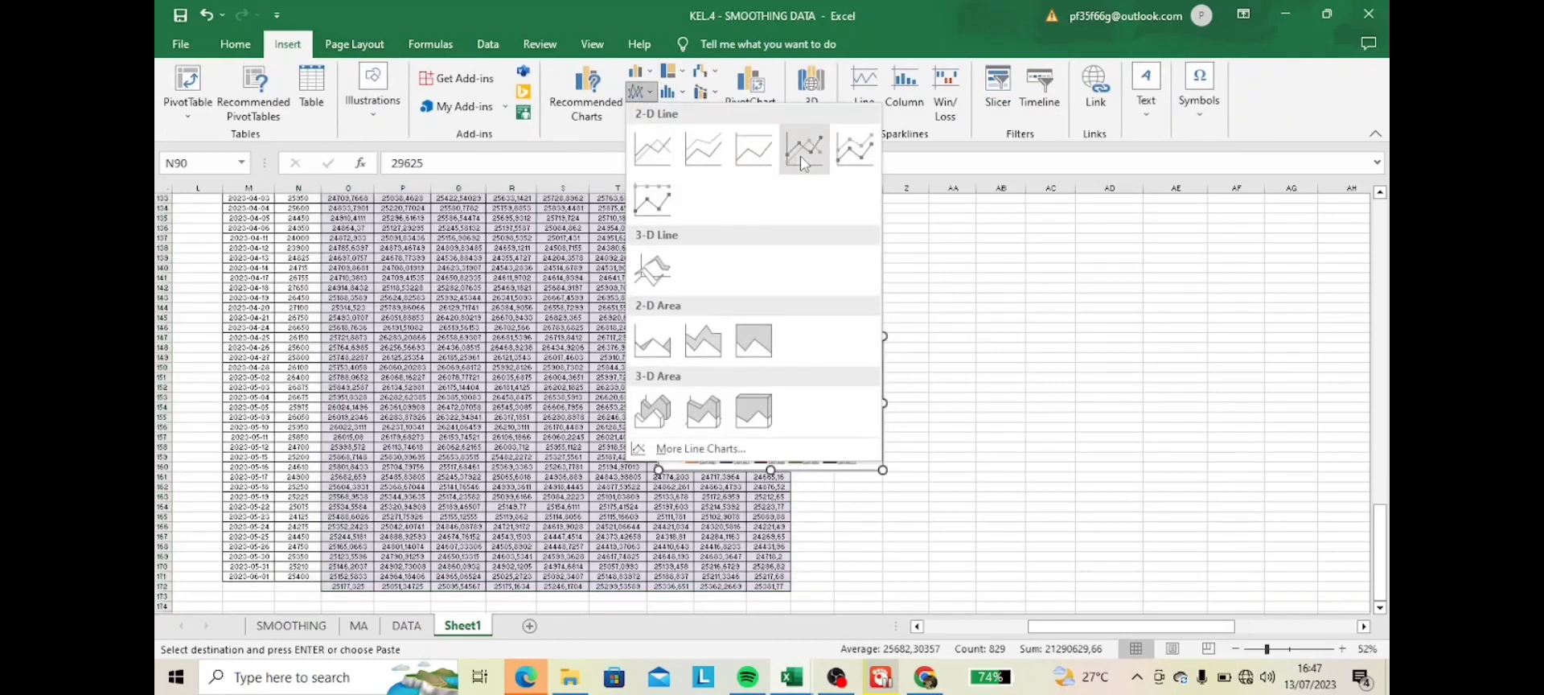
pyautogui.click(799, 156)
# - Format the new chart's vertical value axis with a minimum bound of 21000 and a maximum bound of 30000
pyautogui.rightClick(776, 414)
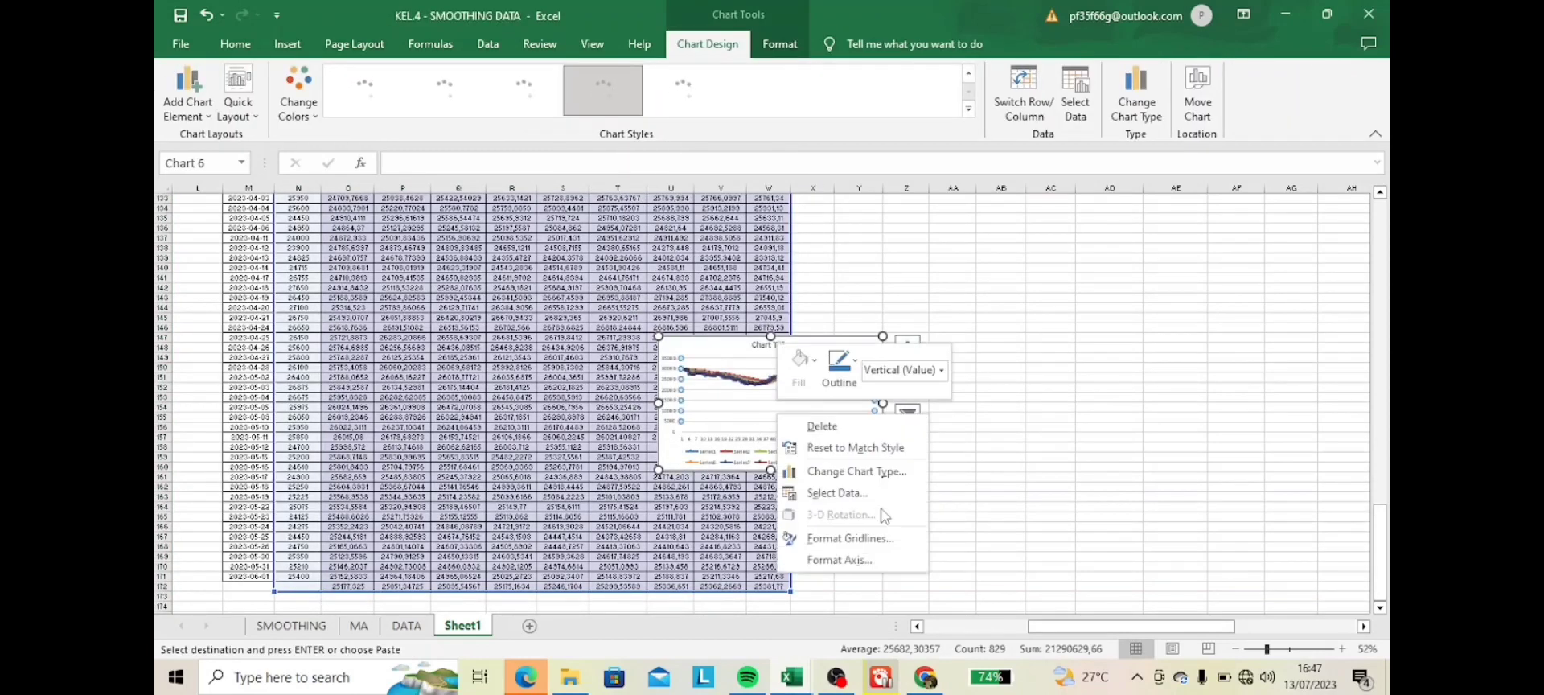
pyautogui.click(862, 547)
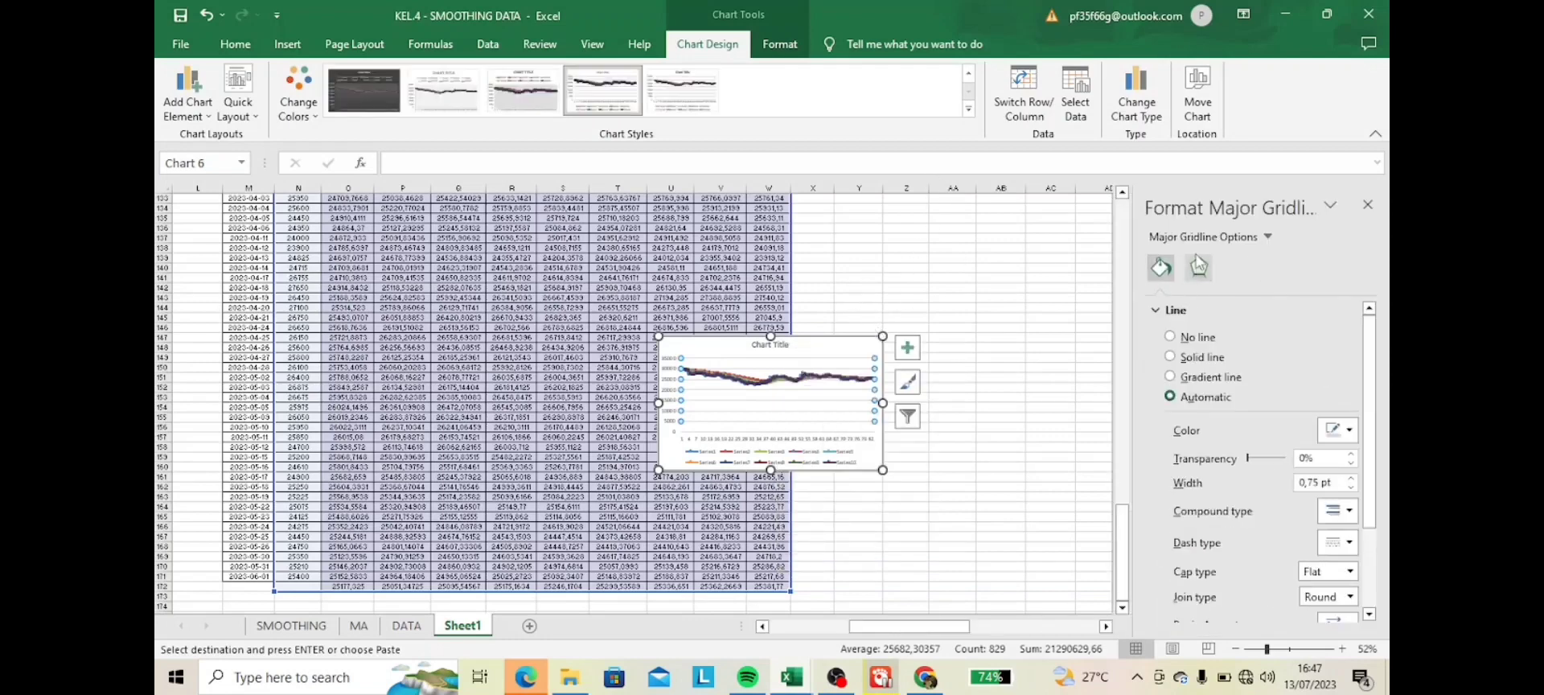
pyautogui.click(1267, 242)
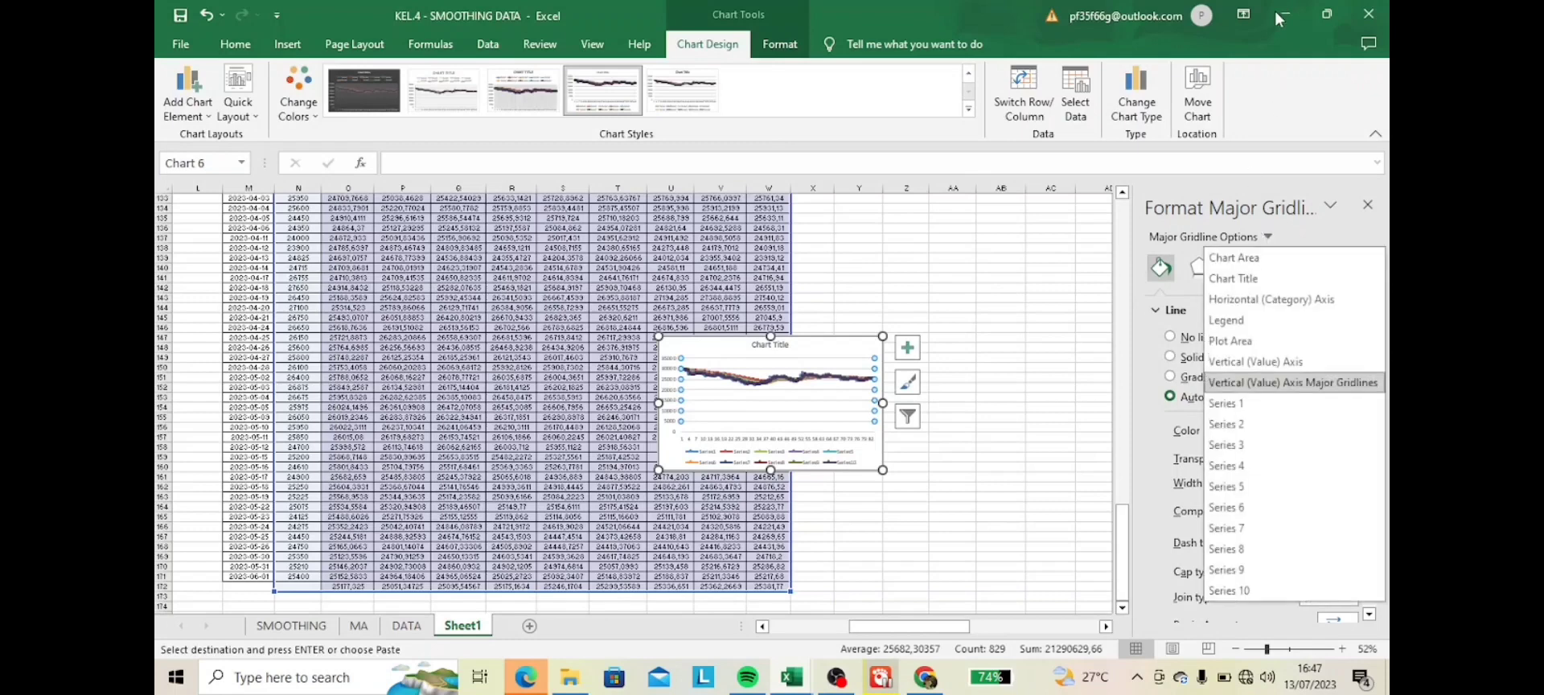
pyautogui.click(1323, 372)
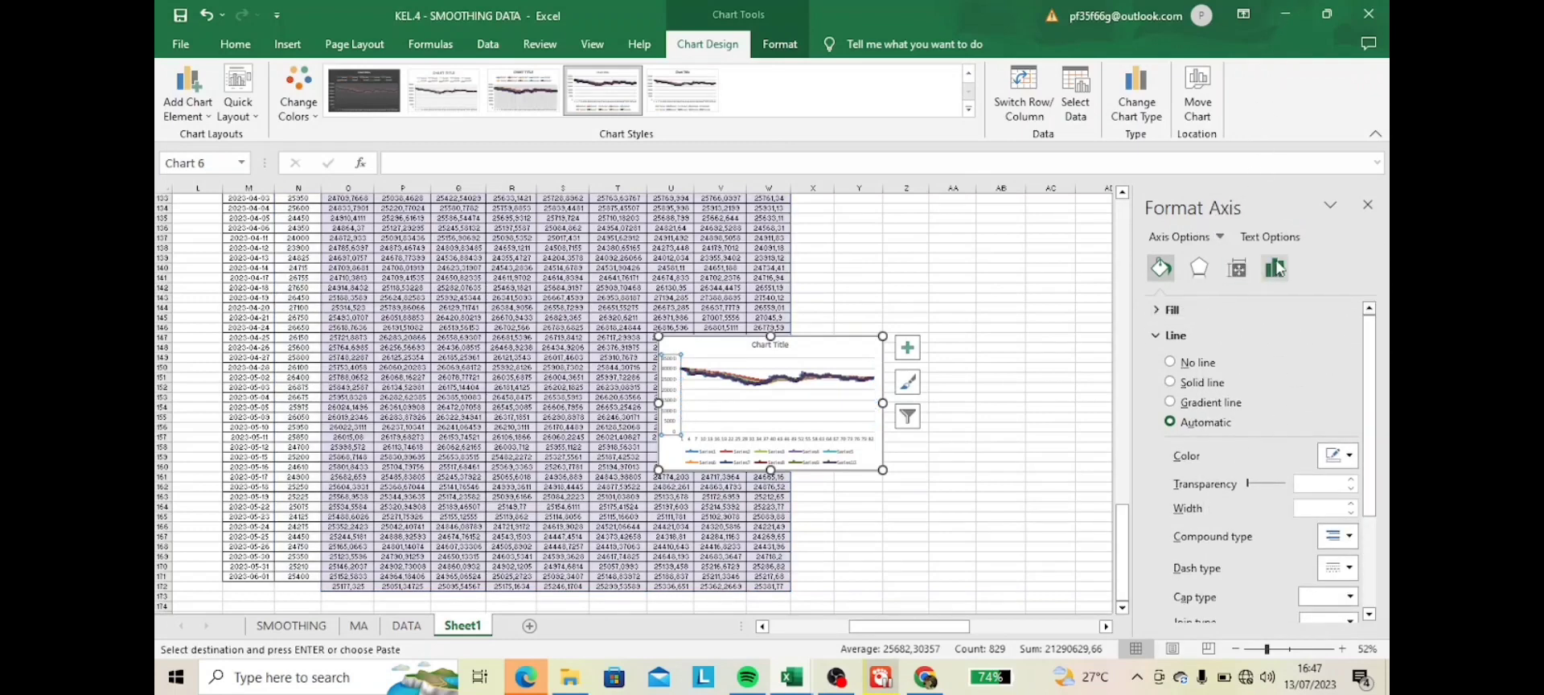
pyautogui.click(1274, 267)
pyautogui.click(1235, 314)
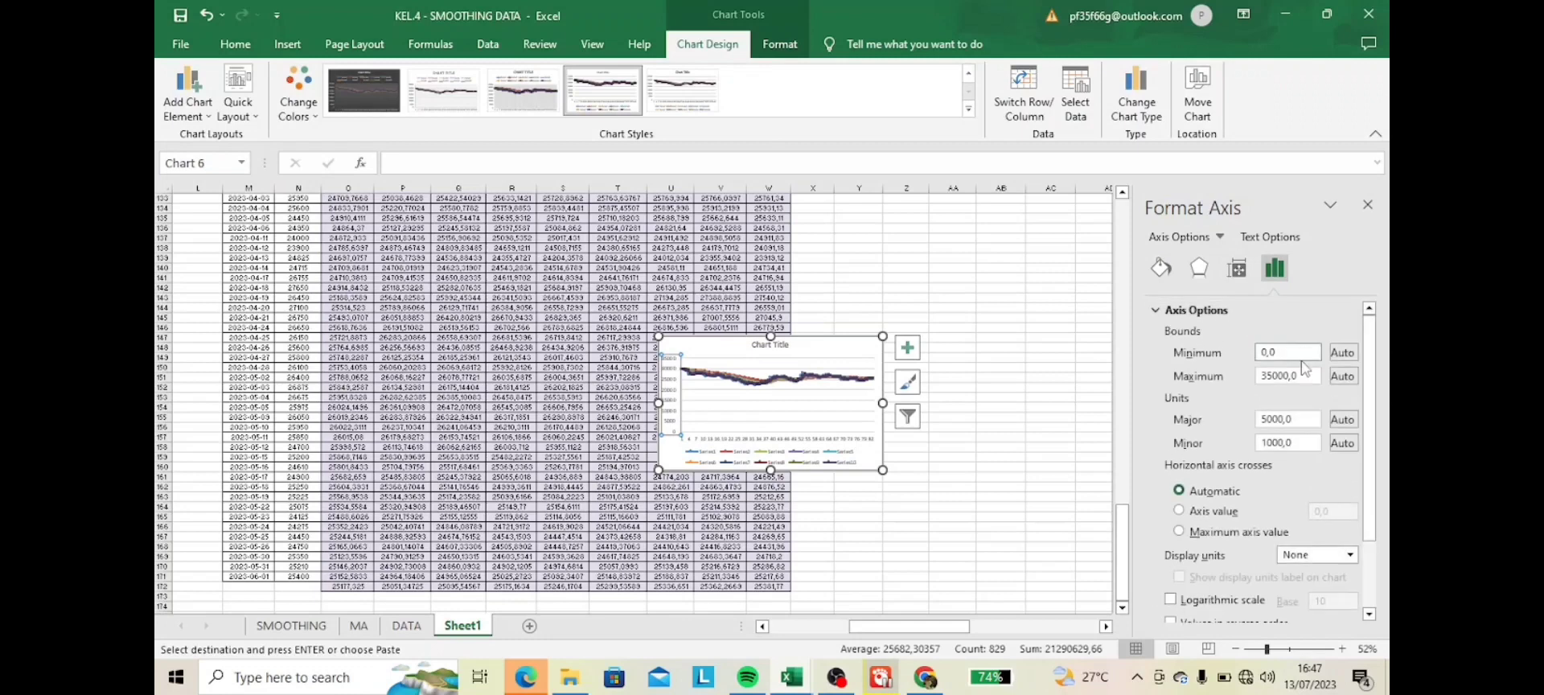
pyautogui.click(1292, 350)
pyautogui.write('21')
pyautogui.click(1271, 374)
pyautogui.press('BackSpace')
pyautogui.write('1')
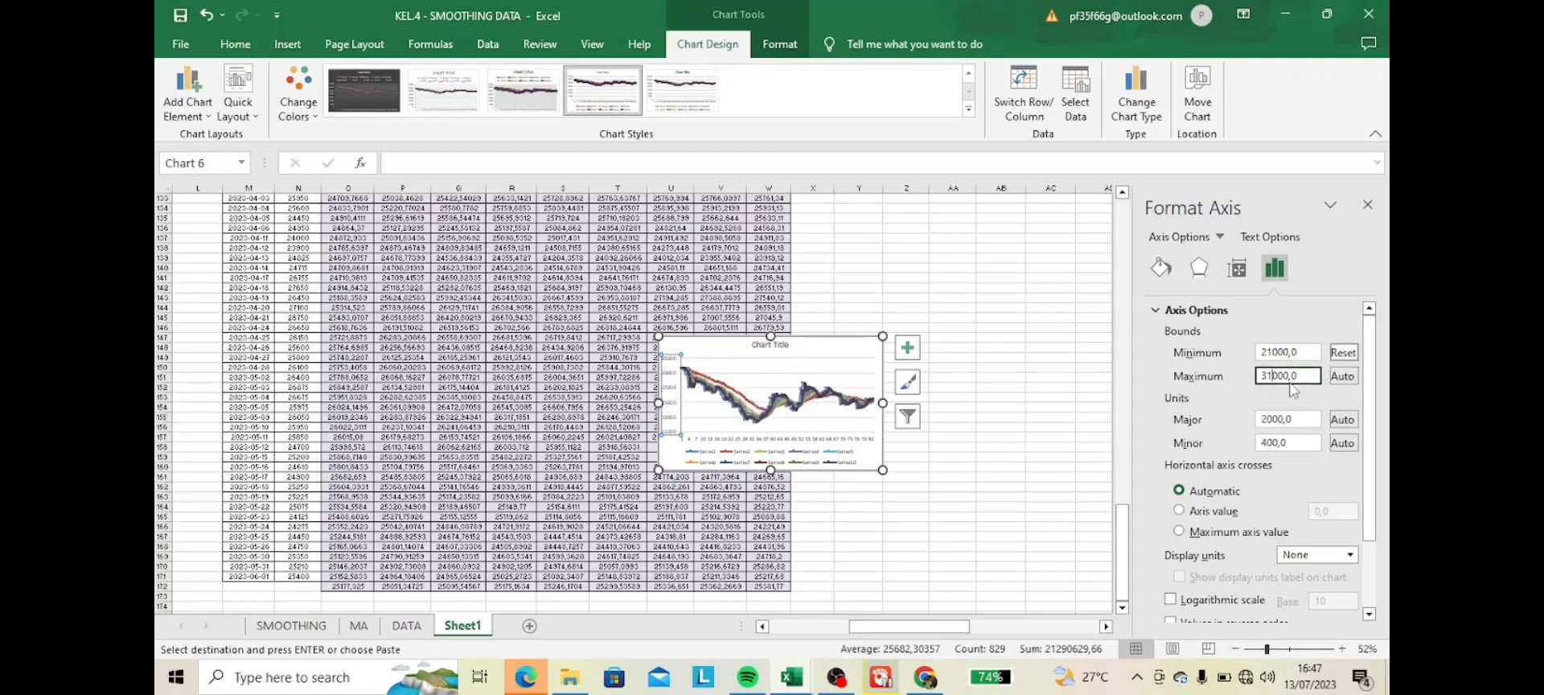
pyautogui.press('BackSpace')
pyautogui.click(1042, 447)
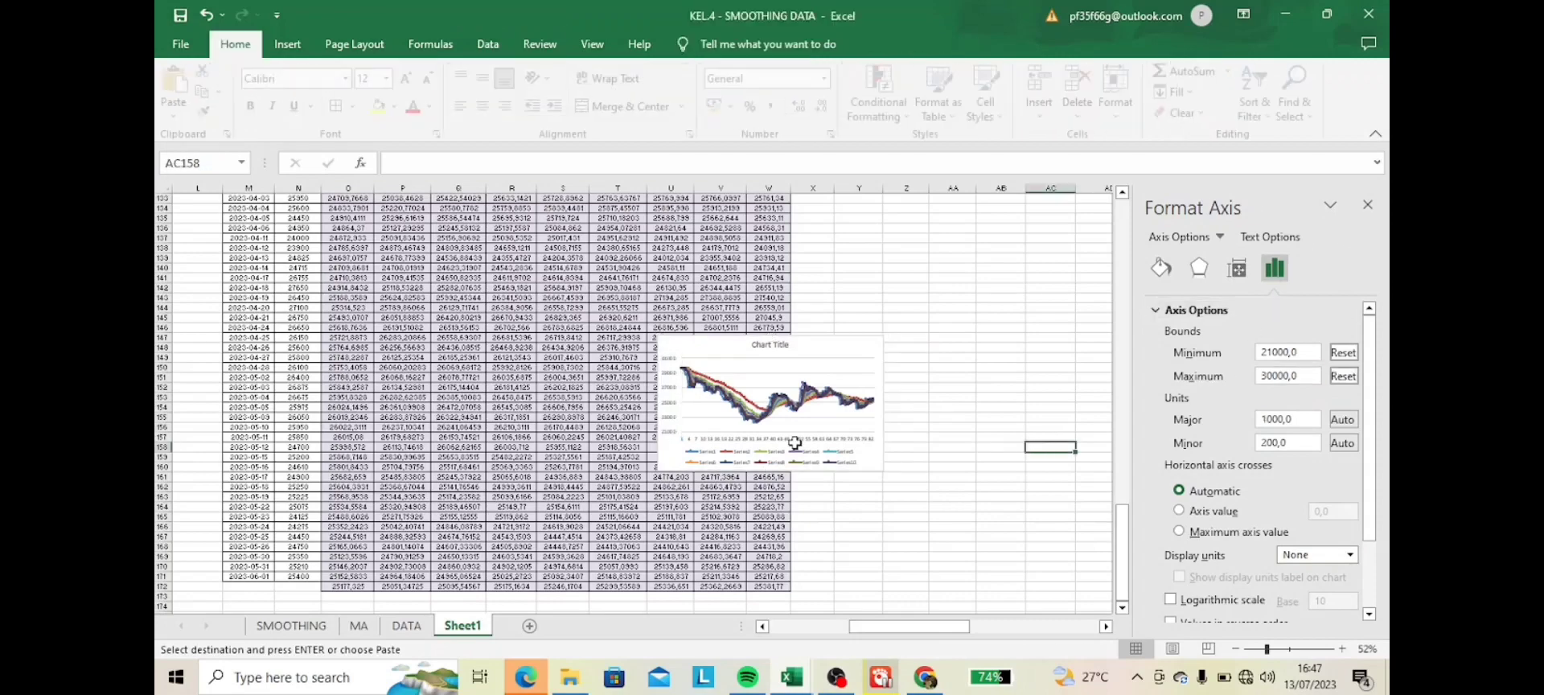
# - Close the axis formatting, then reposition the chart beneath the table's last row and enlarge it to about columns N to U, rows 175 to 194
pyautogui.click(836, 346)
pyautogui.click(1367, 205)
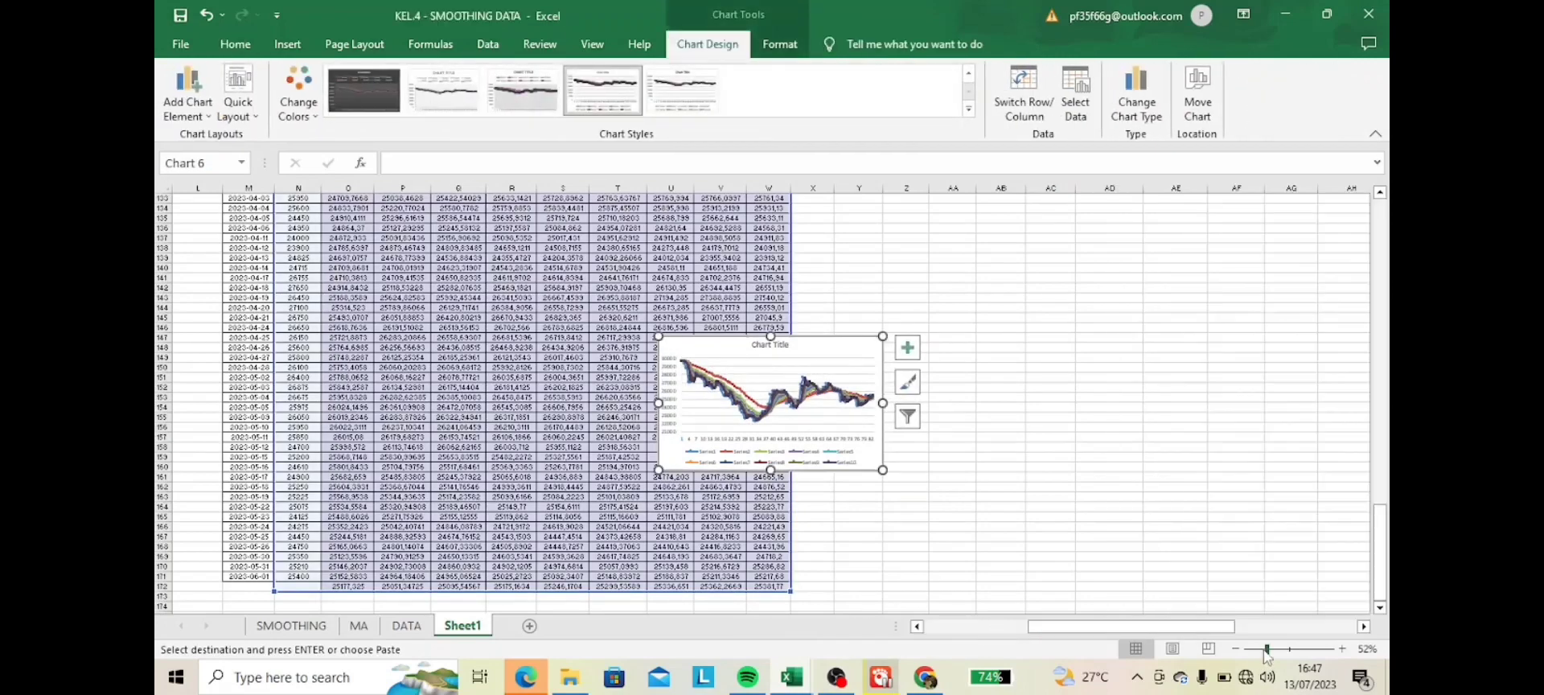
pyautogui.moveTo(1267, 648); pyautogui.dragTo(1252, 651)
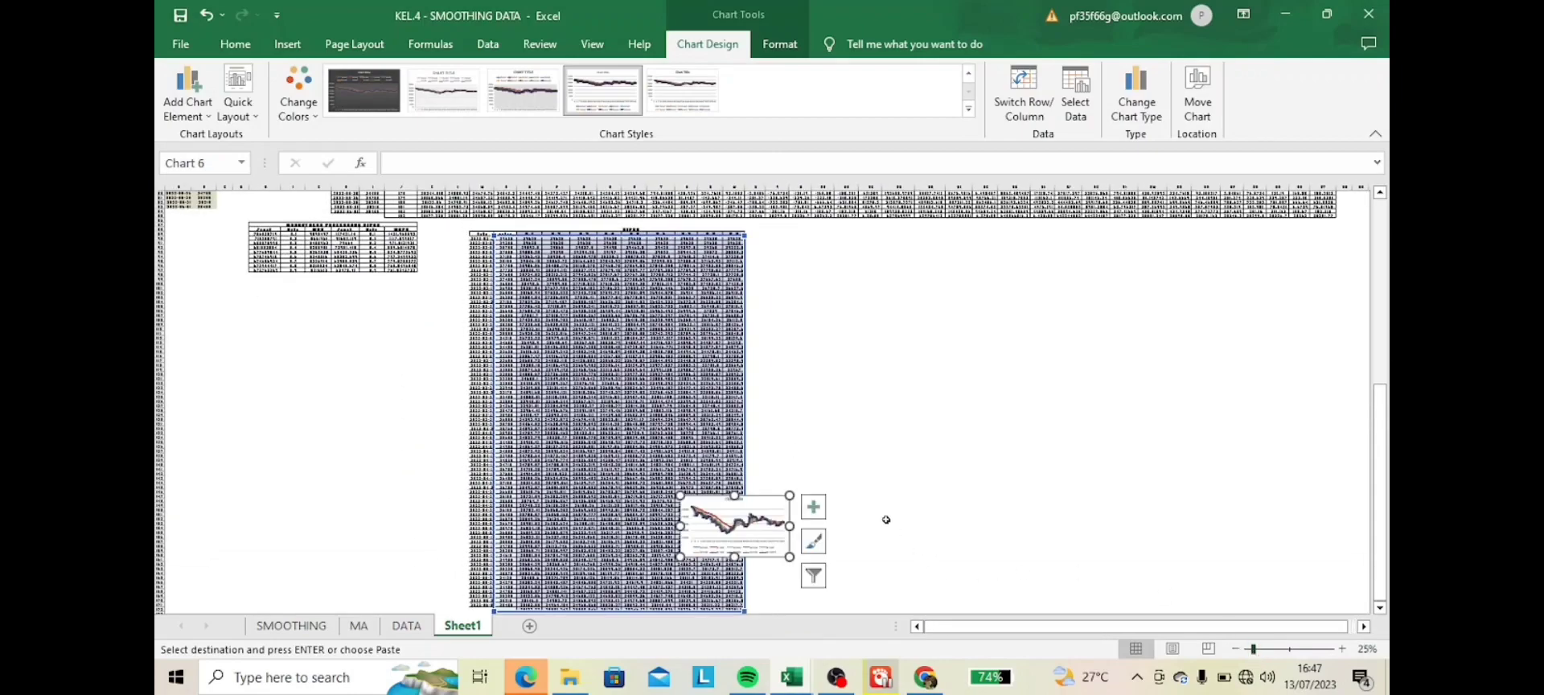
pyautogui.scroll(-12, 886, 519)
pyautogui.moveTo(722, 359); pyautogui.dragTo(579, 503)
pyautogui.moveTo(1252, 649); pyautogui.dragTo(1274, 649)
pyautogui.scroll(-4, 724, 482)
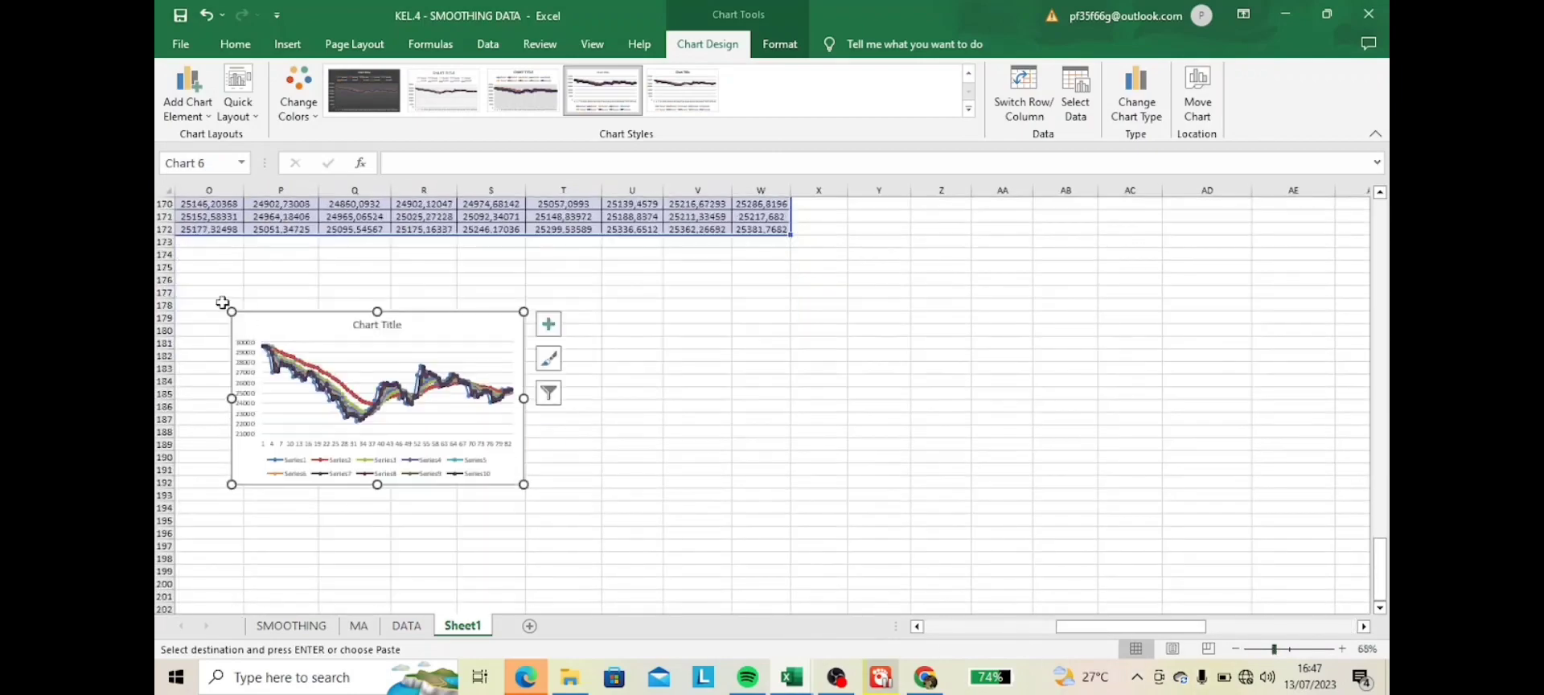
pyautogui.moveTo(230, 310); pyautogui.dragTo(242, 262)
pyautogui.moveTo(652, 484); pyautogui.dragTo(790, 527)
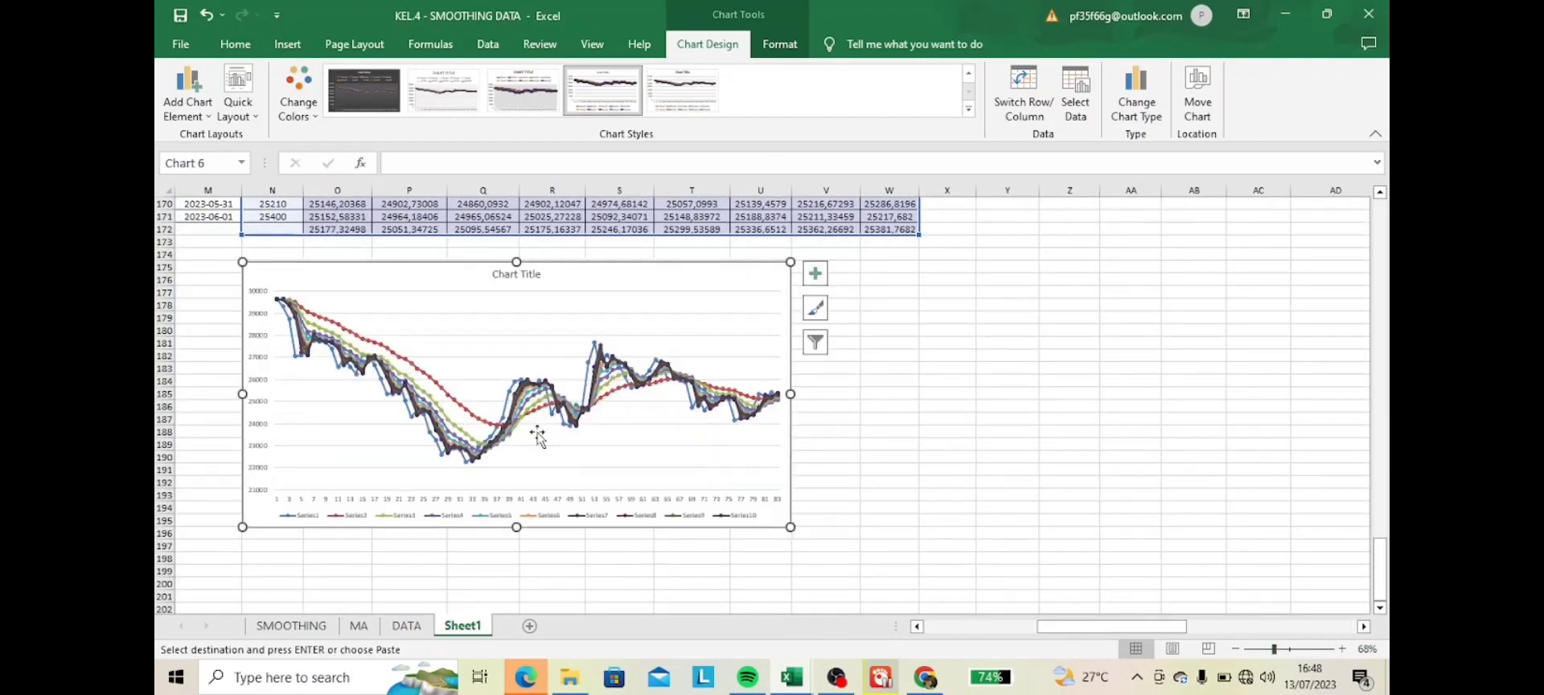
# - Change the enlarged line chart's title to "Grafik Smoothing Data"
pyautogui.click(516, 274)
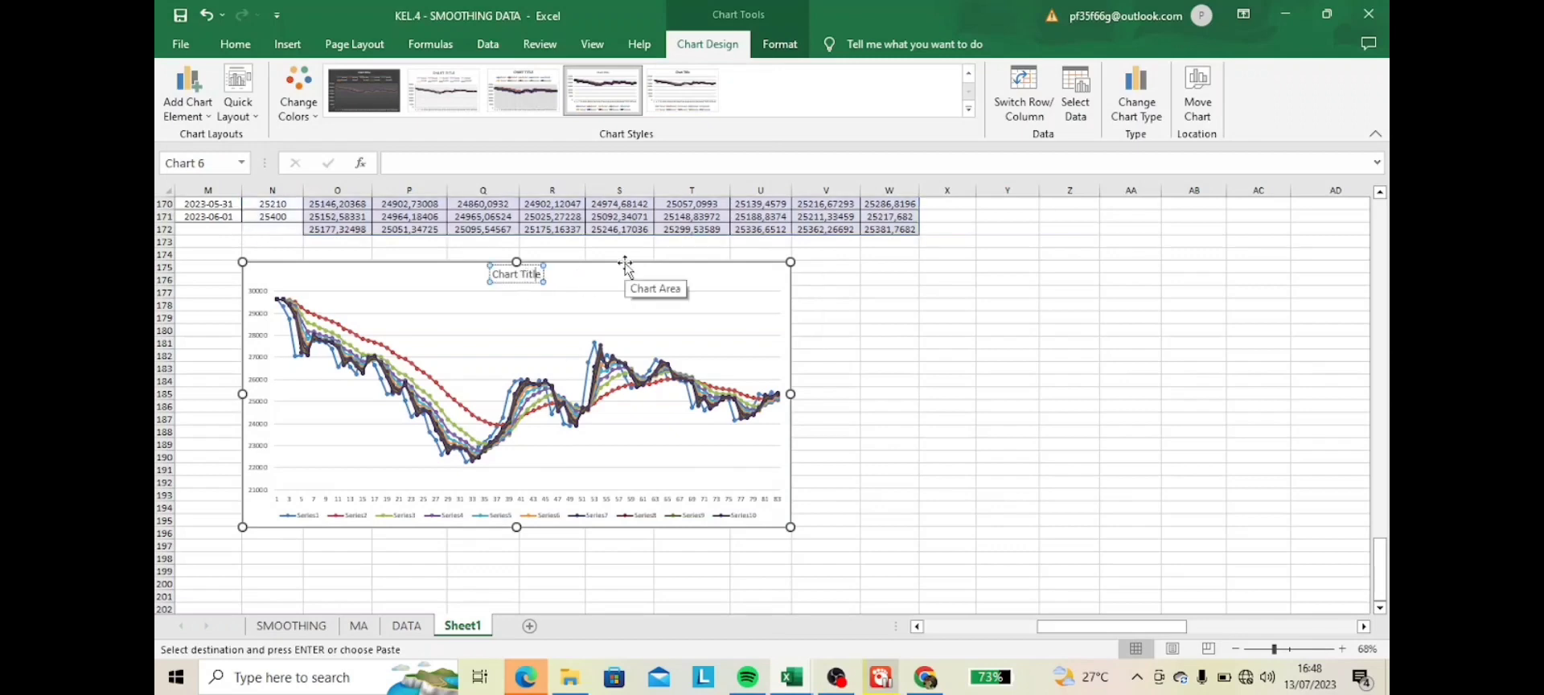
pyautogui.press('BackSpace')
pyautogui.press('BackSpace')
pyautogui.press('BackSpace')
pyautogui.press('BackSpace')
pyautogui.press('BackSpace')
pyautogui.press('BackSpace')
pyautogui.press('BackSpace')
pyautogui.press('BackSpace')
pyautogui.press('BackSpace')
pyautogui.press('BackSpace')
pyautogui.press('BackSpace')
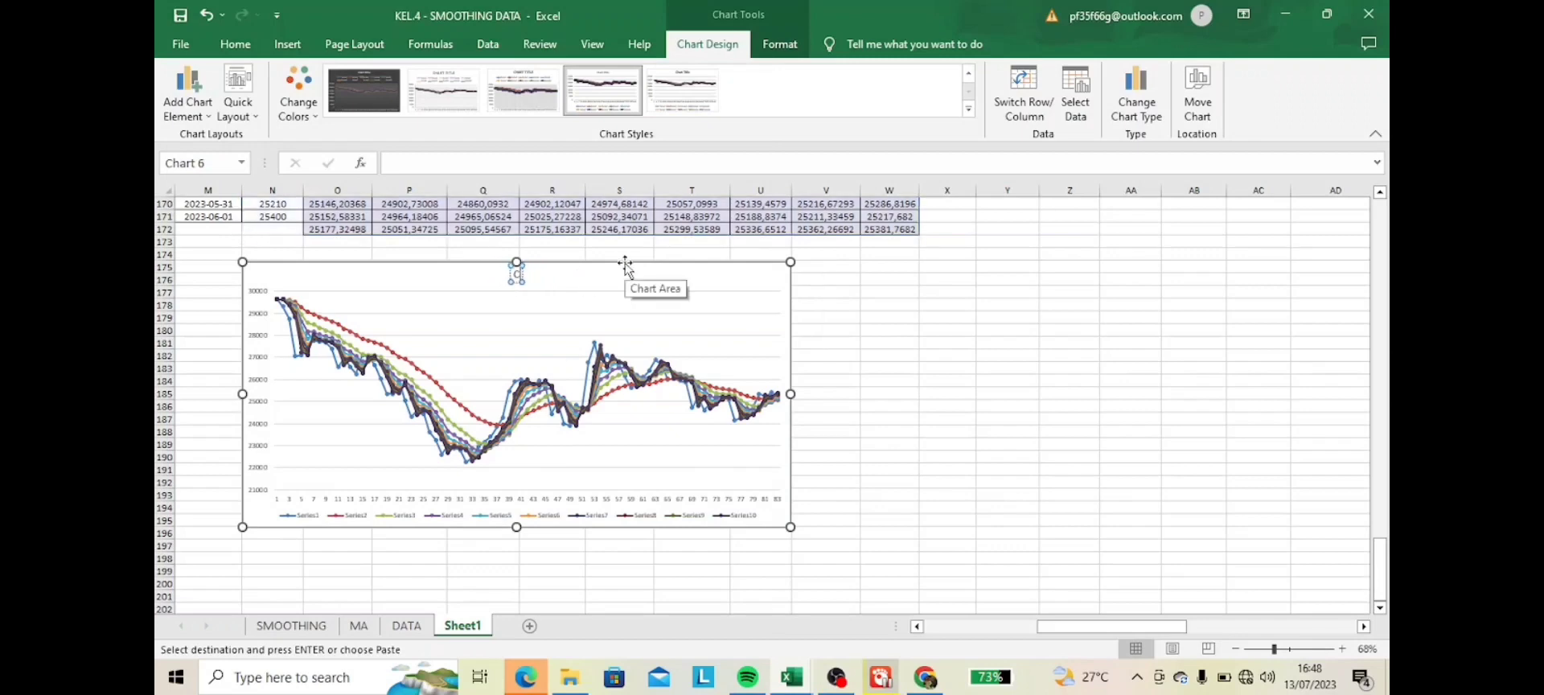
pyautogui.write('Grafik Smoothing')
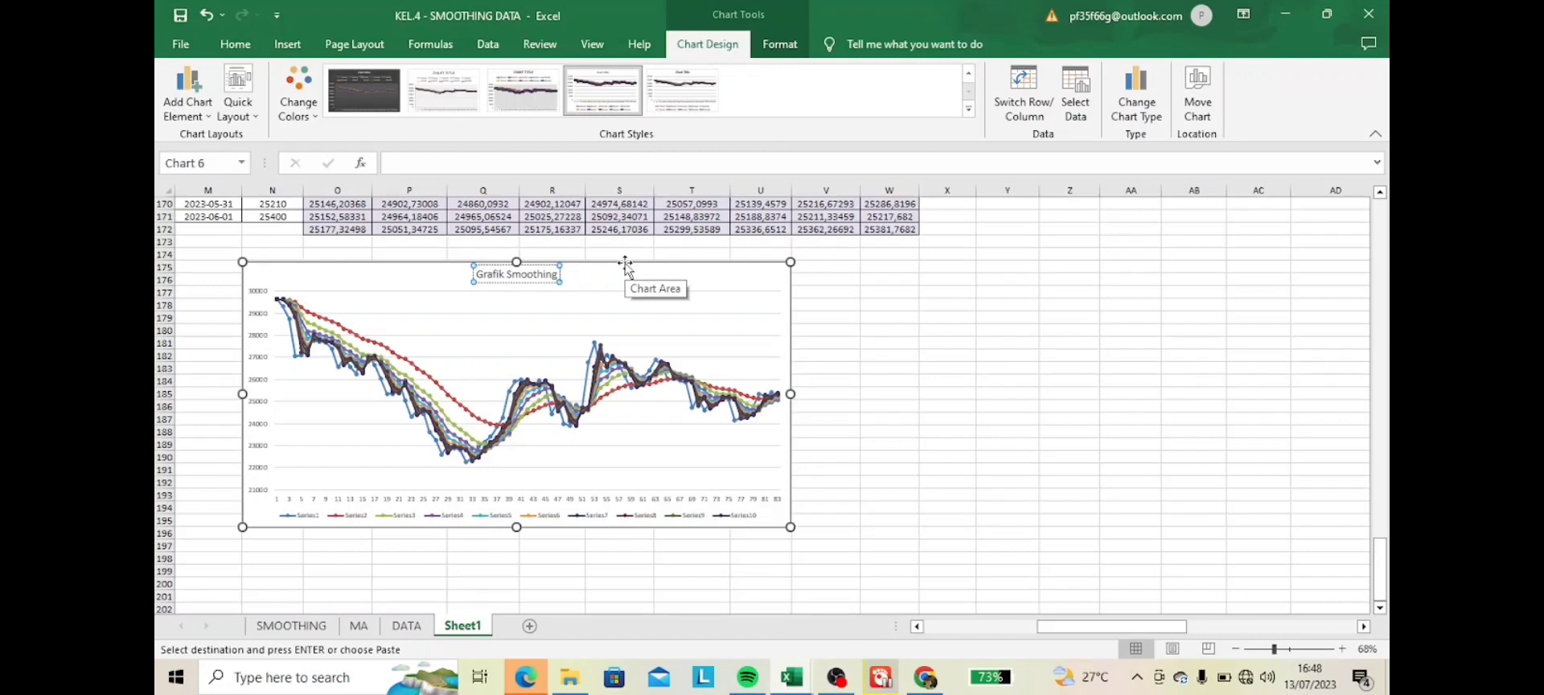
pyautogui.write(' Dara')
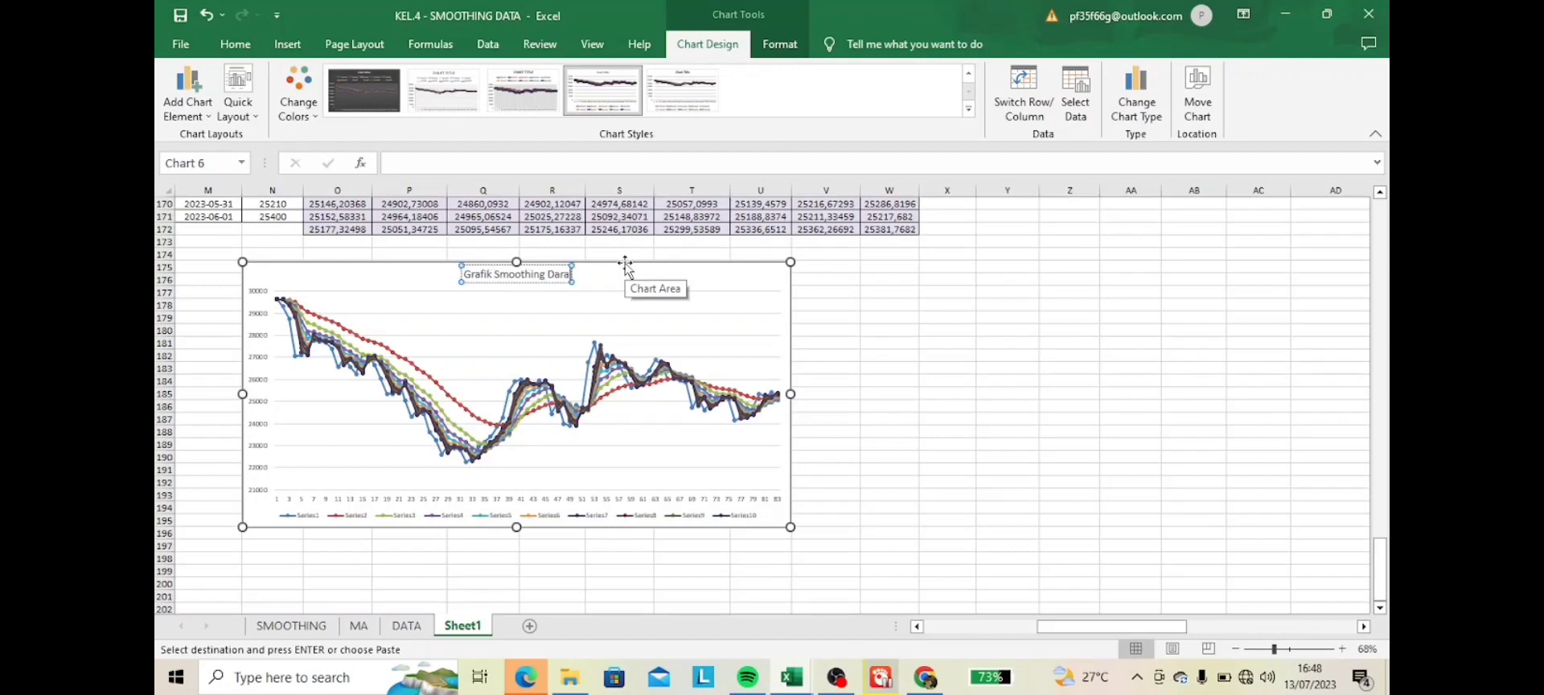
pyautogui.press('BackSpace')
pyautogui.press('BackSpace')
pyautogui.write('ta')
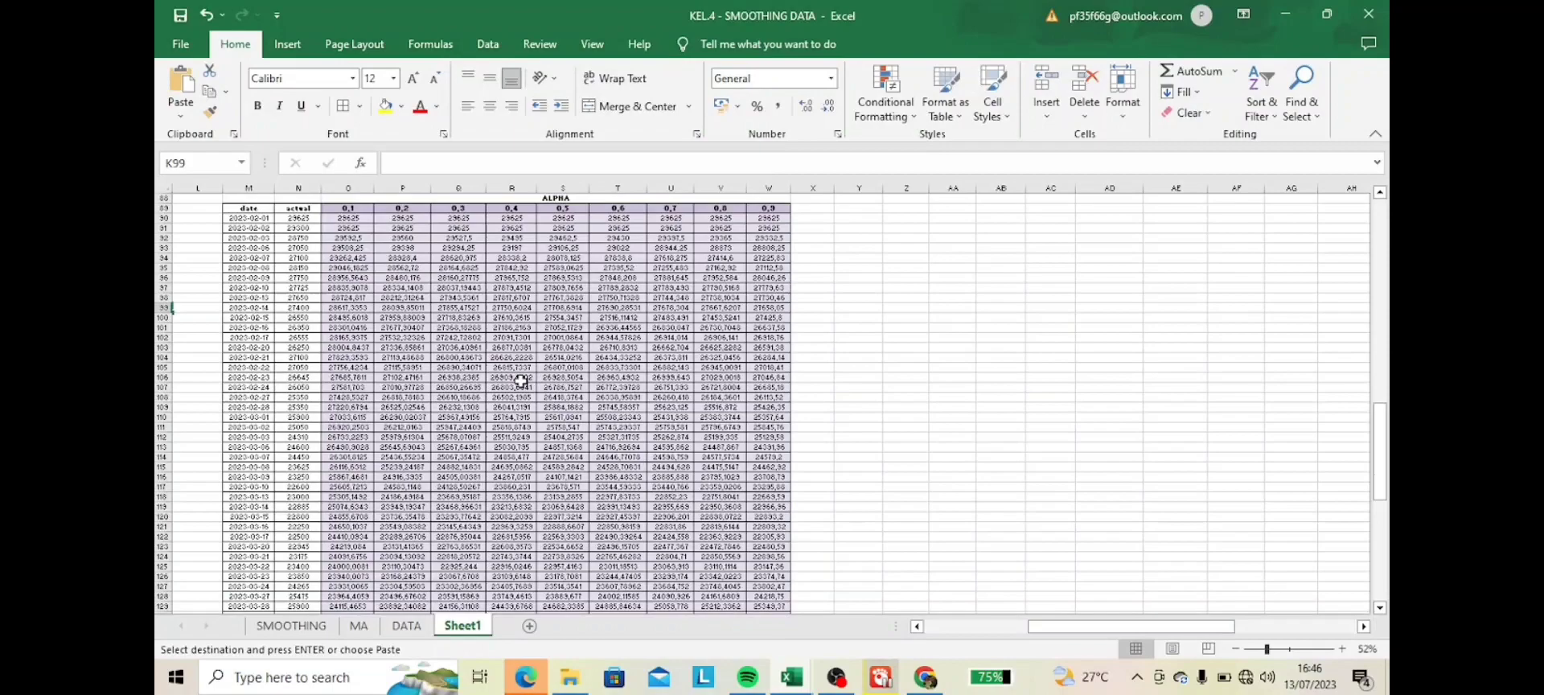
pyautogui.scroll(-5, 521, 381)
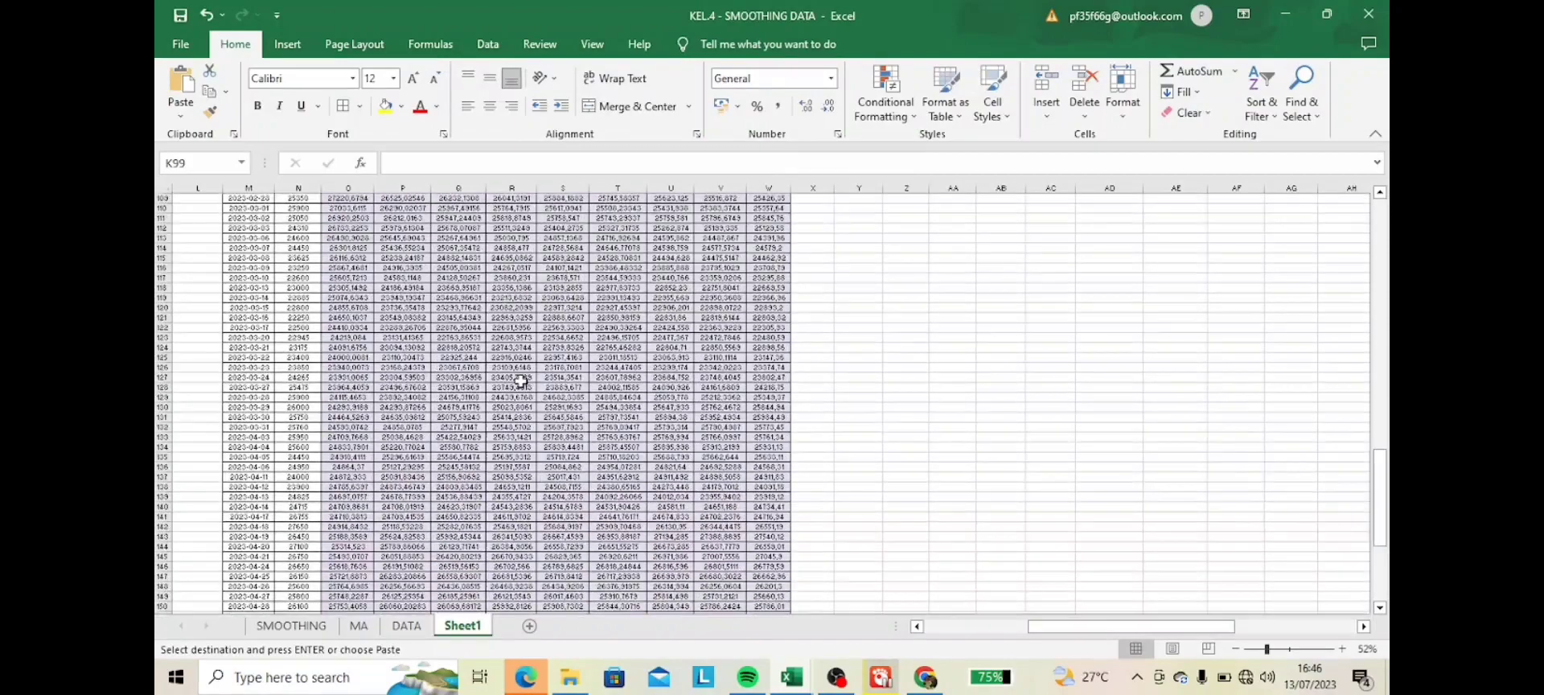
# - Insert a 2-D line chart with markers from the actual and alpha 0,1 to 0,9 values in N90:W172
pyautogui.scroll(9, 521, 380)
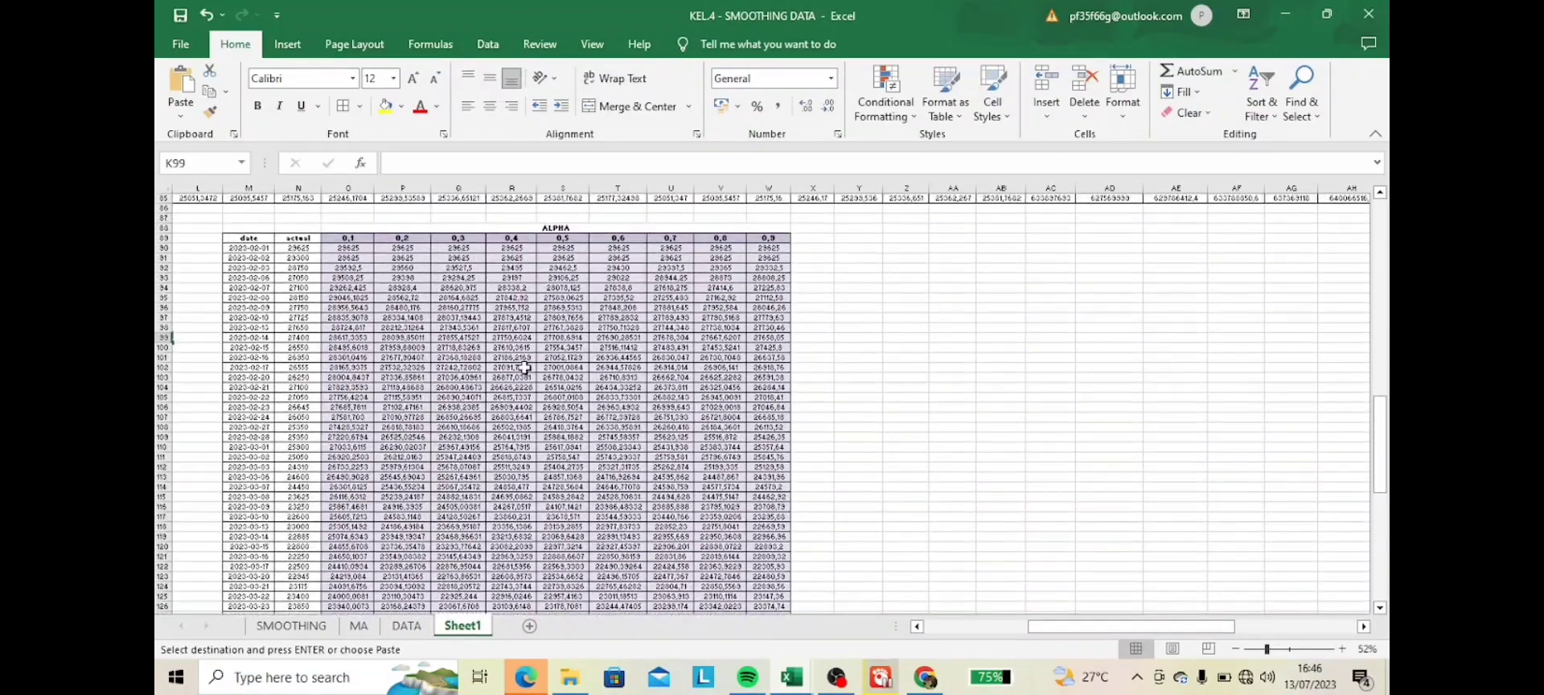
pyautogui.scroll(-1, 524, 367)
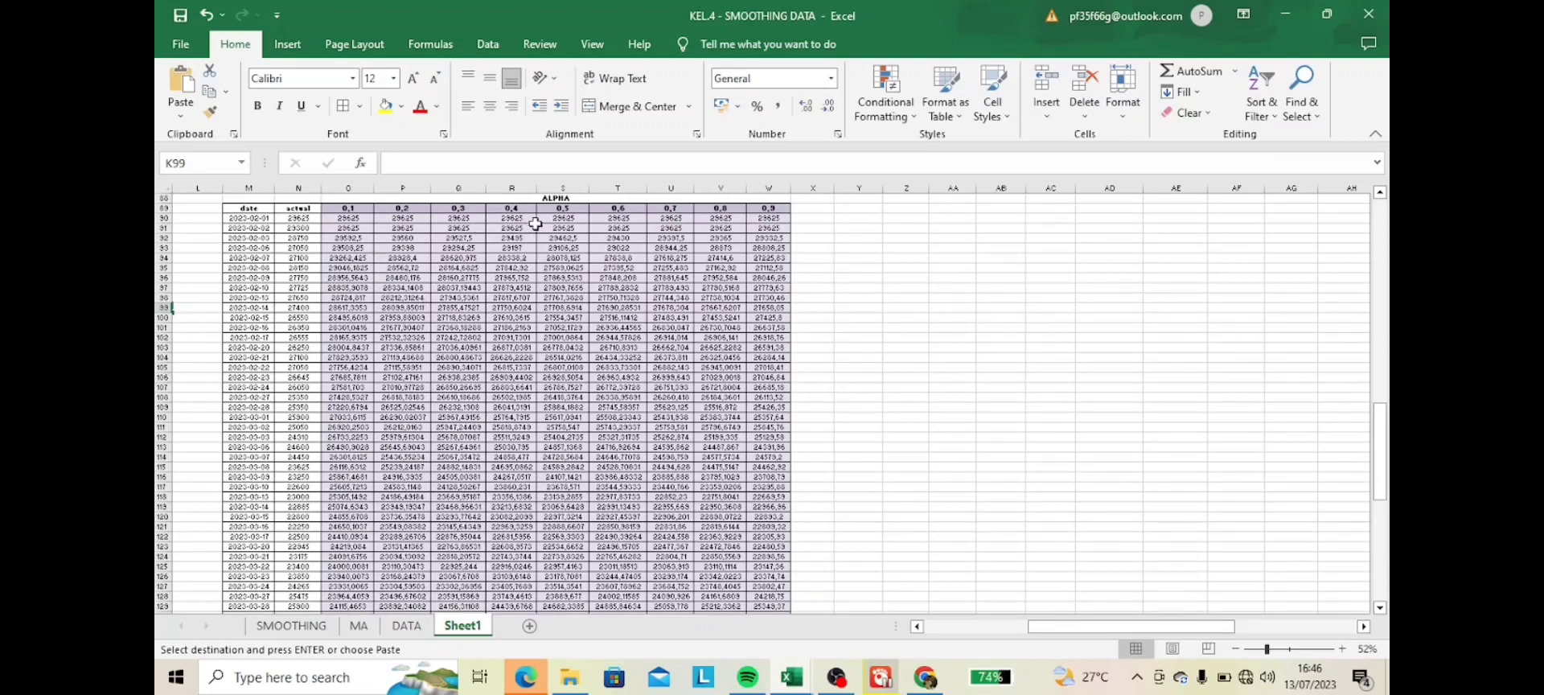
pyautogui.moveTo(285, 218); pyautogui.dragTo(777, 592)
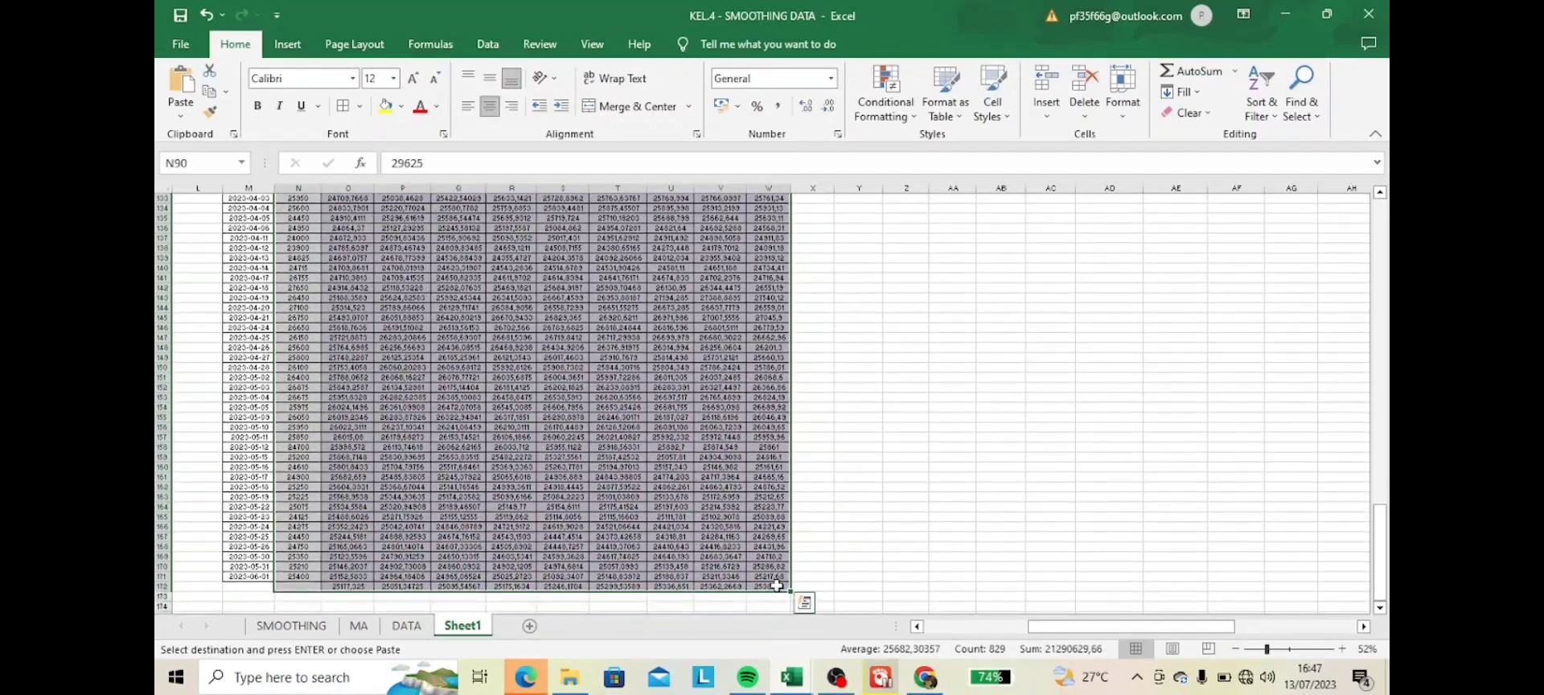
pyautogui.click(287, 44)
pyautogui.click(643, 91)
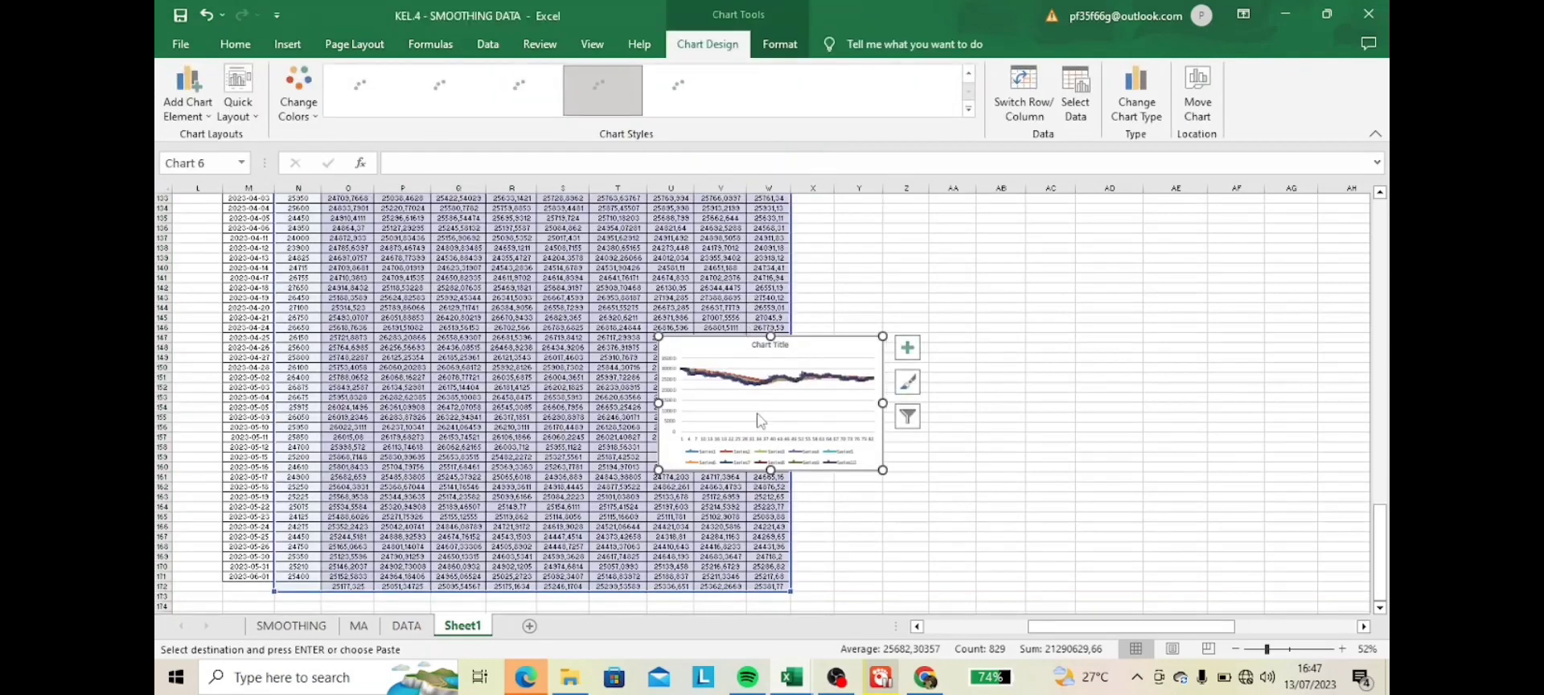
# - Set the minimum bound of the new chart's vertical value axis to 21000
pyautogui.rightClick(775, 413)
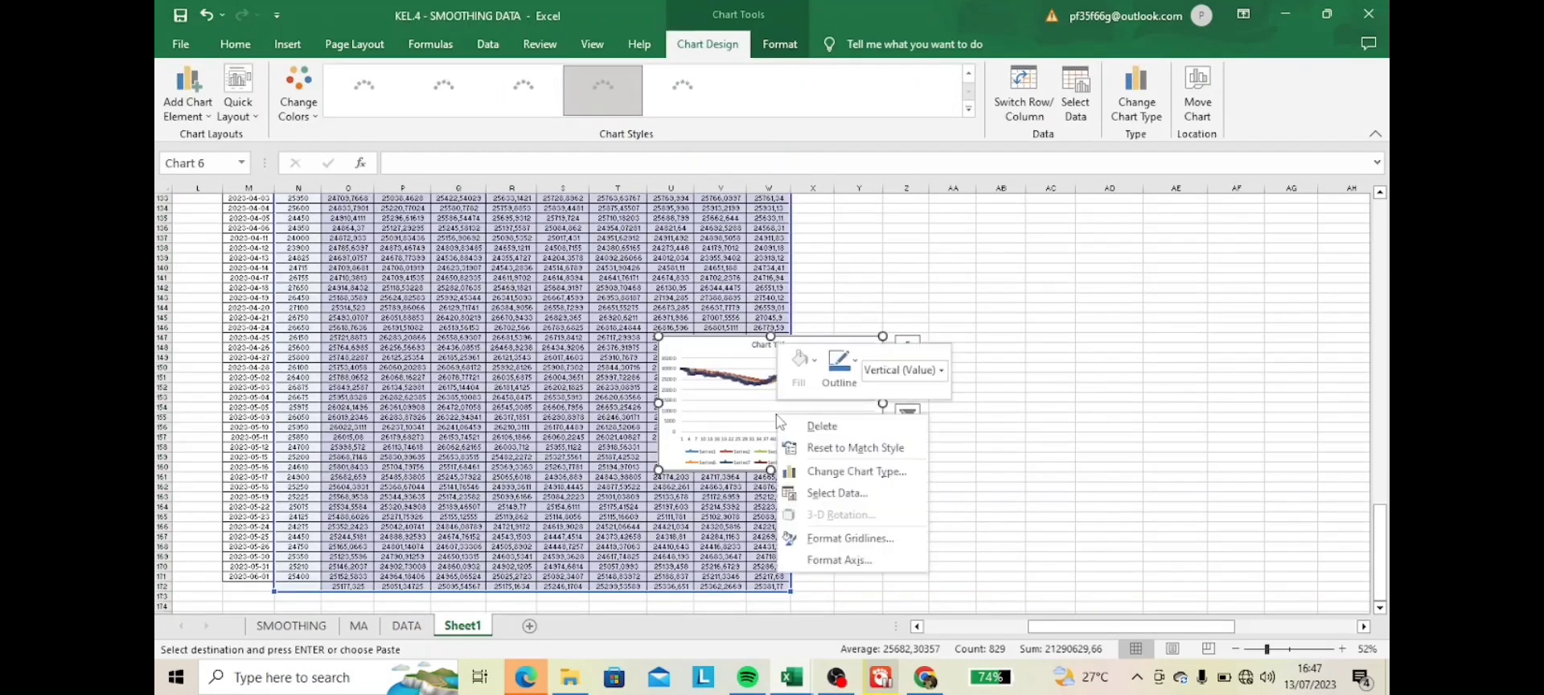
pyautogui.click(852, 538)
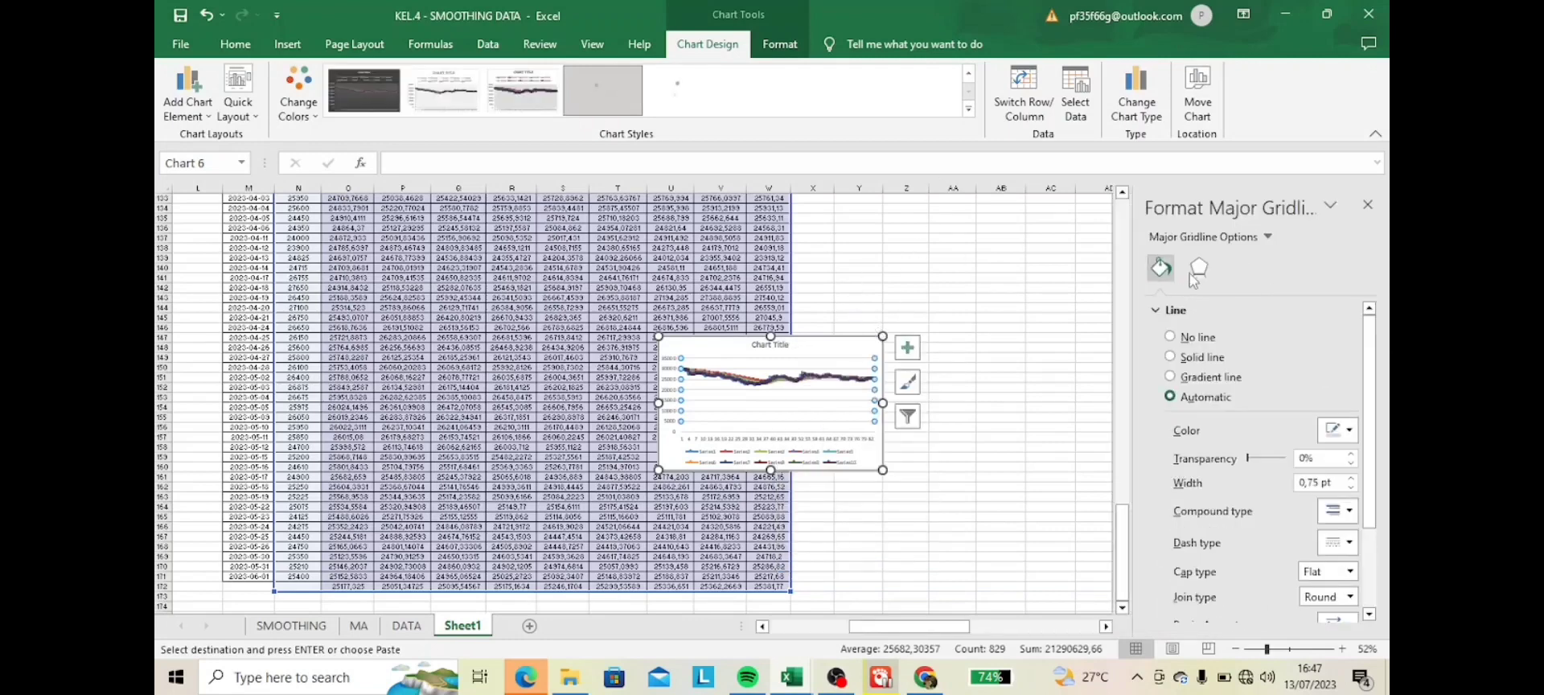
pyautogui.click(1266, 238)
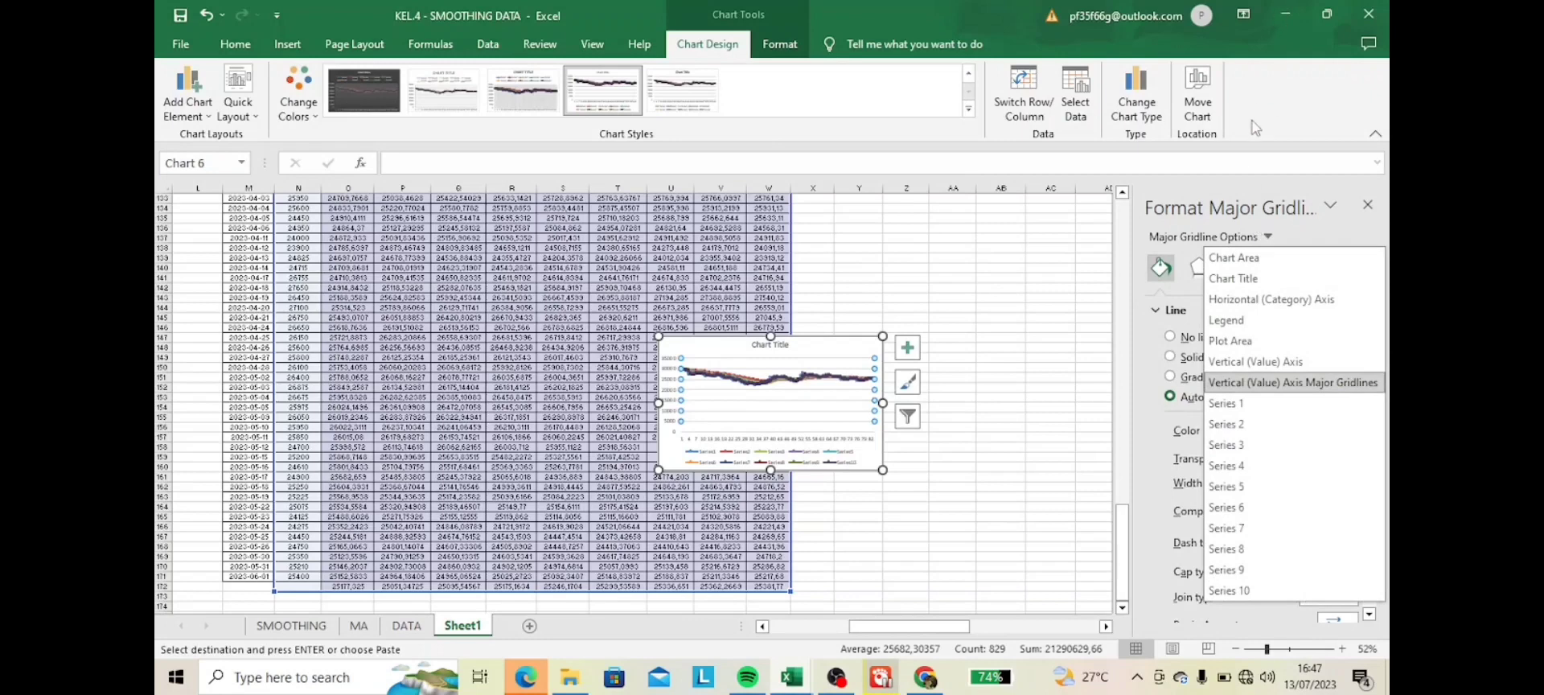
pyautogui.click(1320, 364)
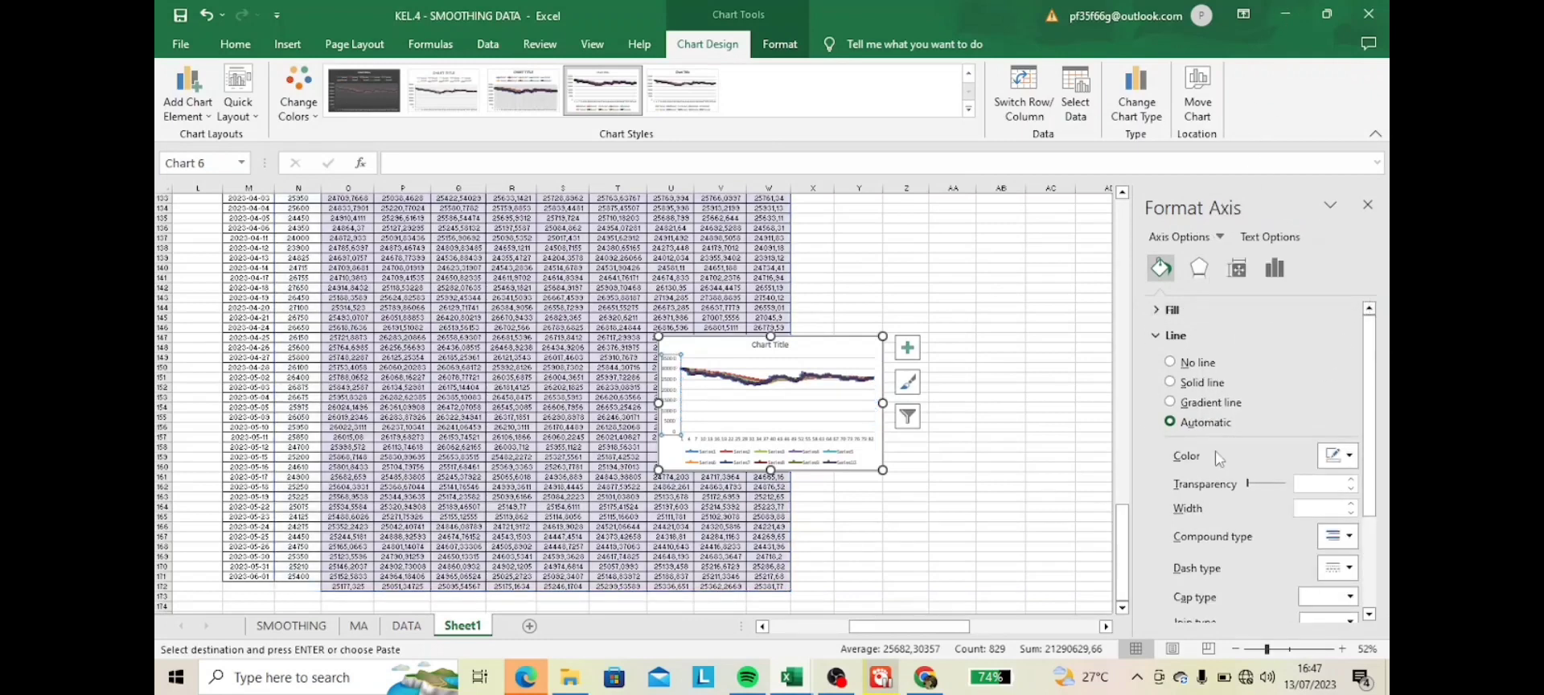
pyautogui.click(1276, 268)
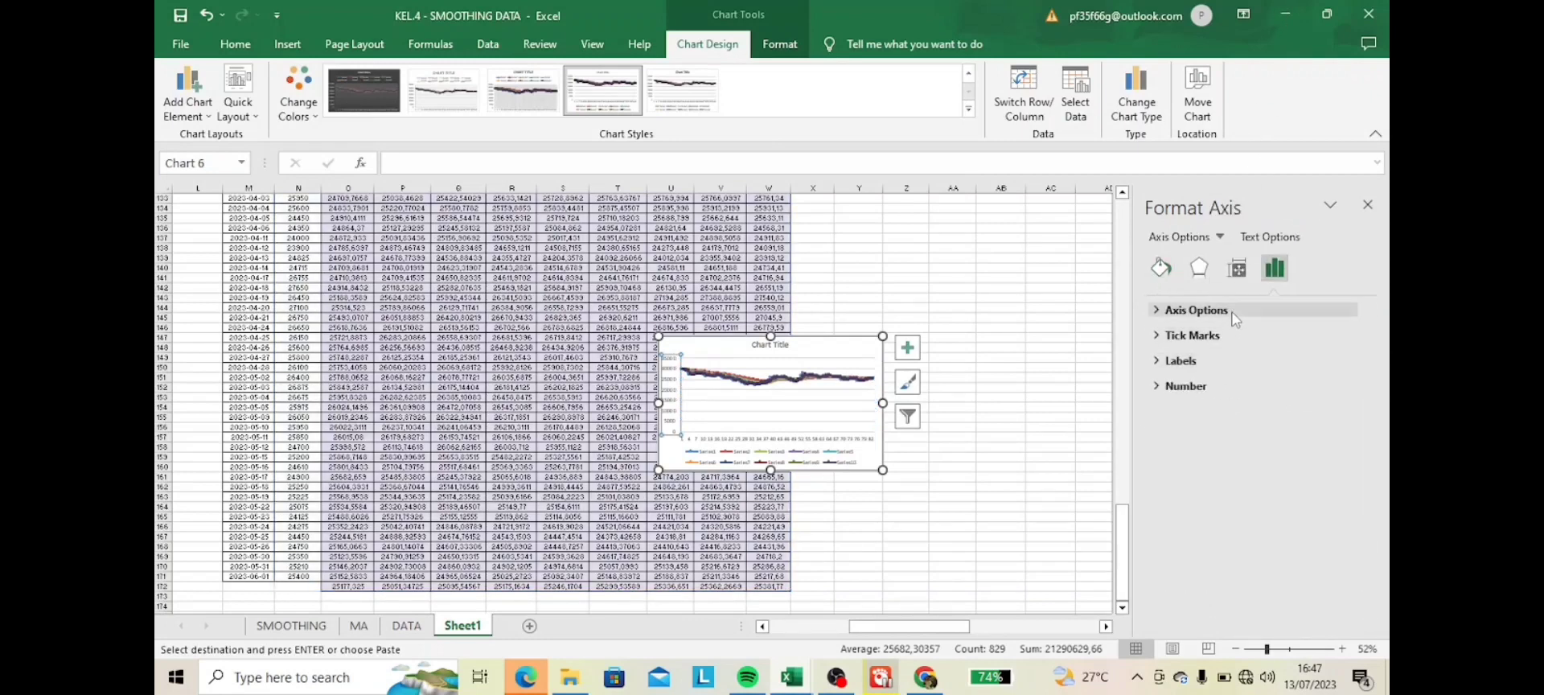
pyautogui.click(1186, 309)
pyautogui.click(1293, 351)
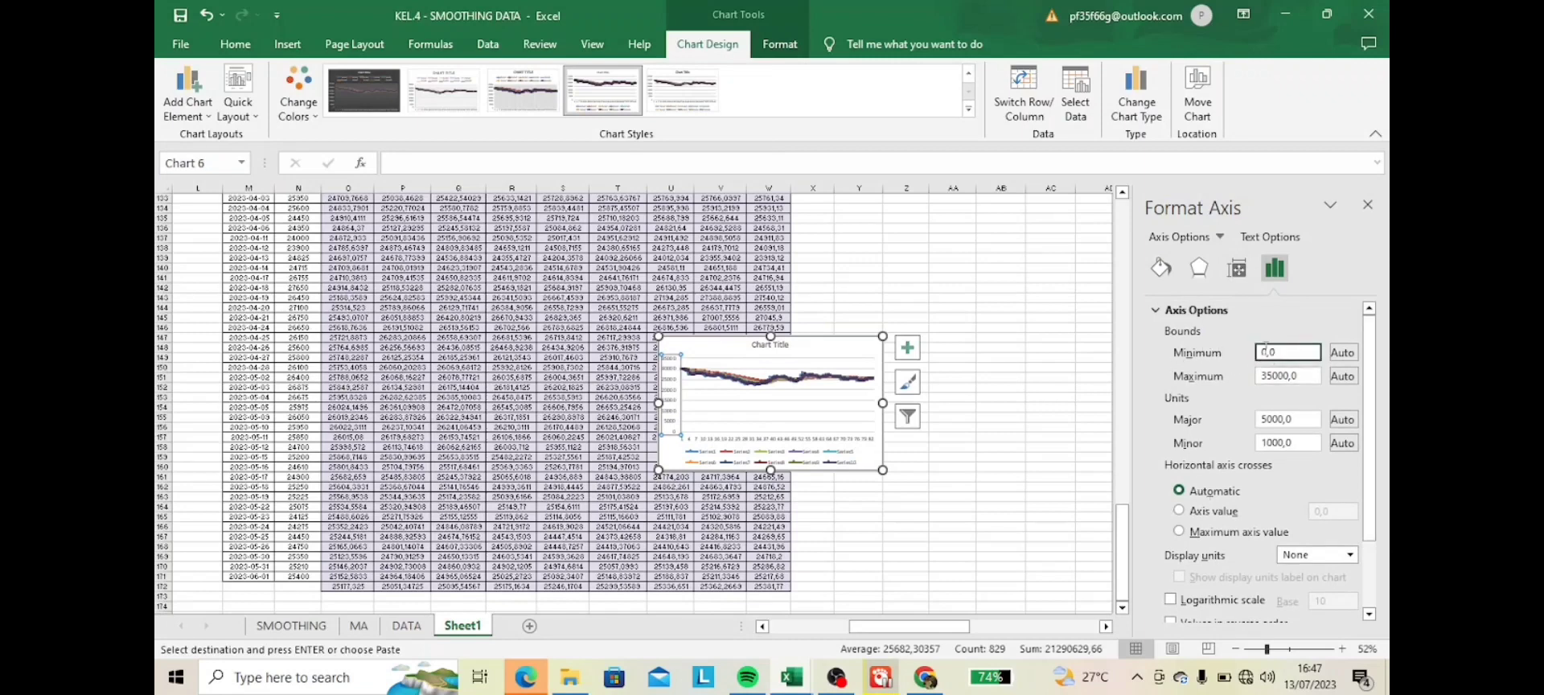
pyautogui.write('2100')
# - Set the maximum bound of the chart's vertical value axis to 30000
pyautogui.click(1272, 375)
pyautogui.press('BackSpace')
pyautogui.write('1')
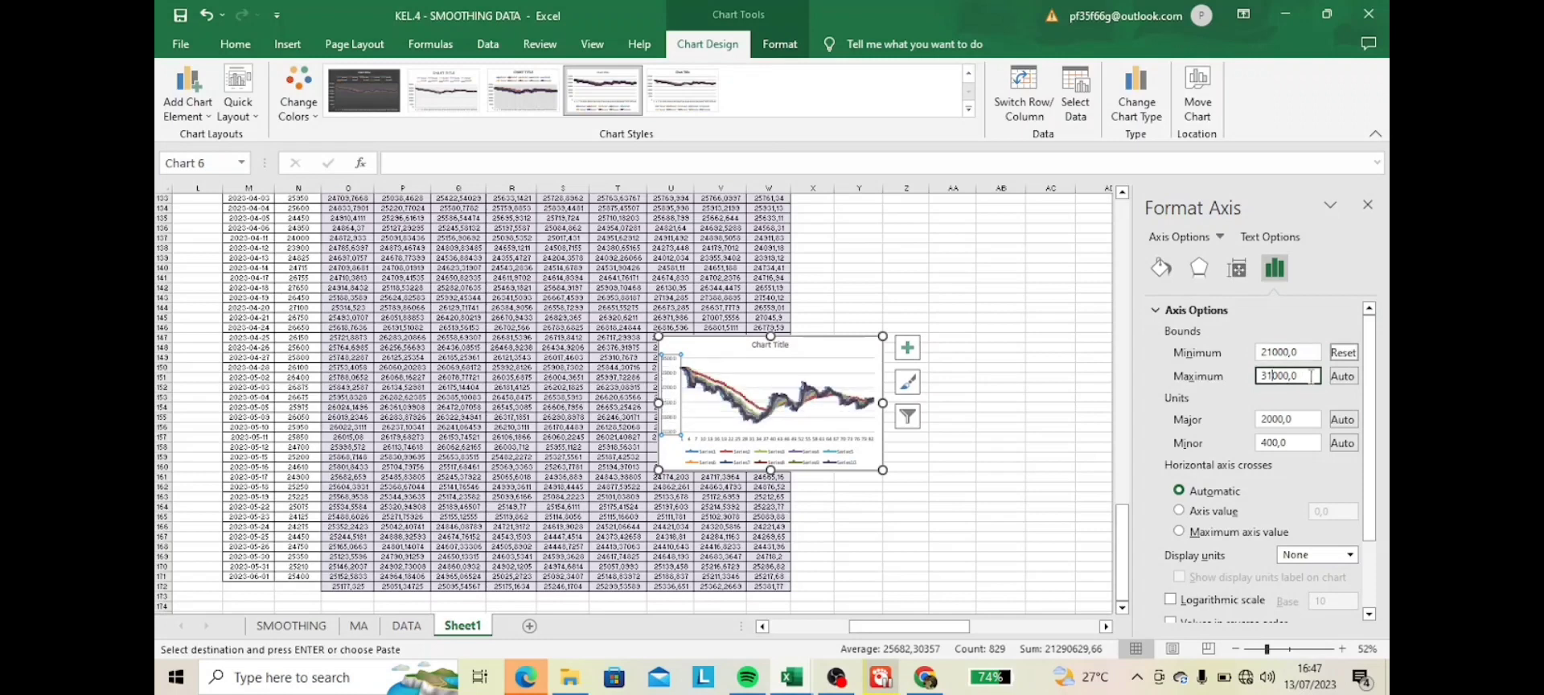
pyautogui.press('BackSpace')
pyautogui.write('0')
pyautogui.click(1051, 443)
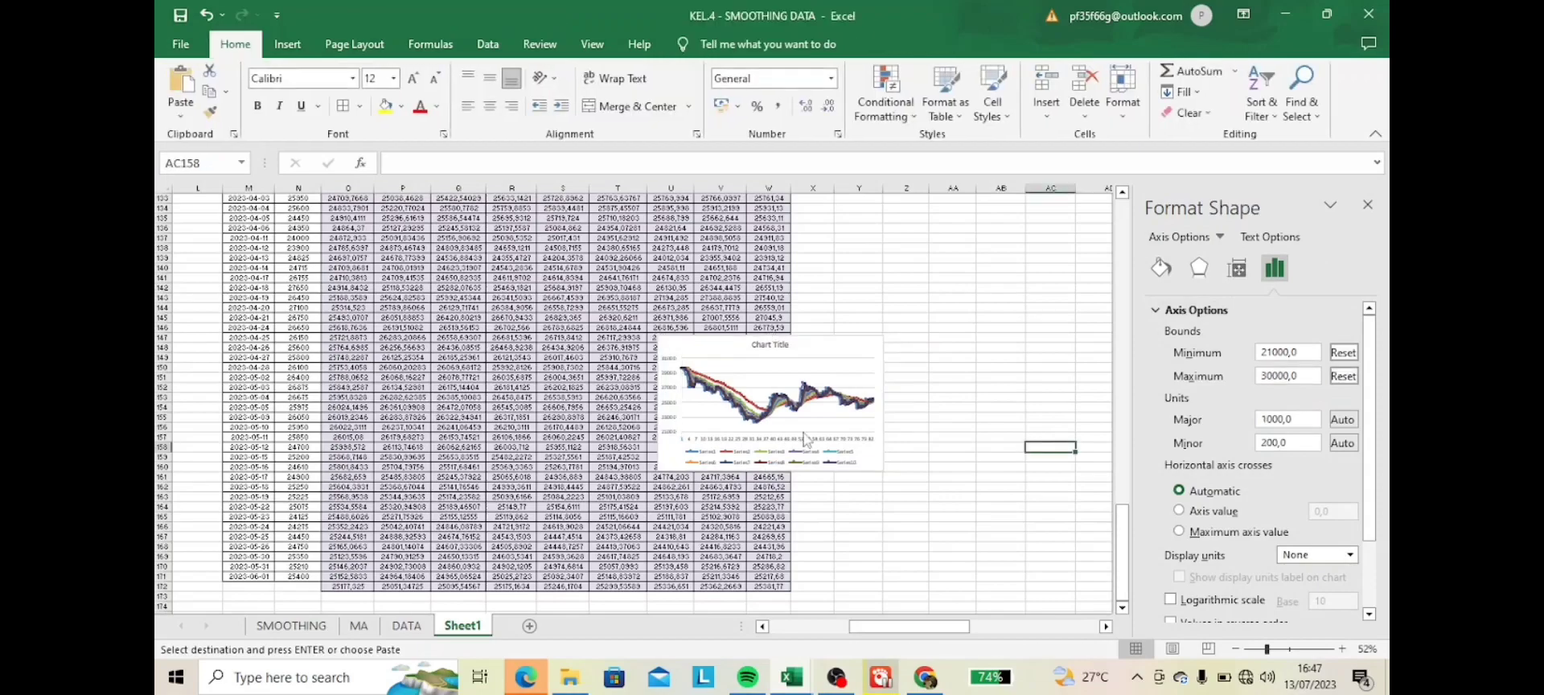
# - Move the chart below the table's last row and enlarge it to about columns N to U, rows 175 to 195
pyautogui.click(833, 346)
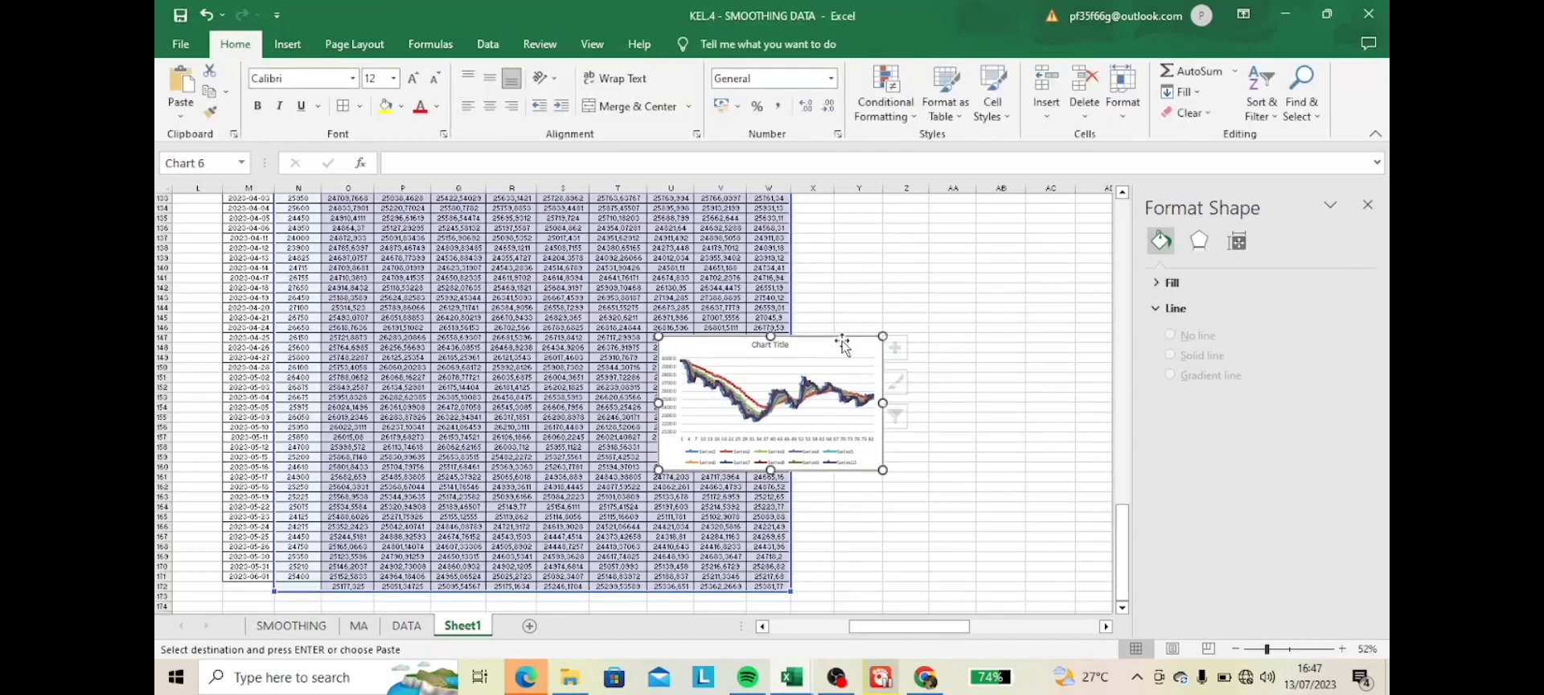
pyautogui.moveTo(1265, 650); pyautogui.dragTo(1251, 650)
pyautogui.scroll(-2, 885, 515)
pyautogui.scroll(-10, 884, 516)
pyautogui.moveTo(714, 341); pyautogui.dragTo(572, 486)
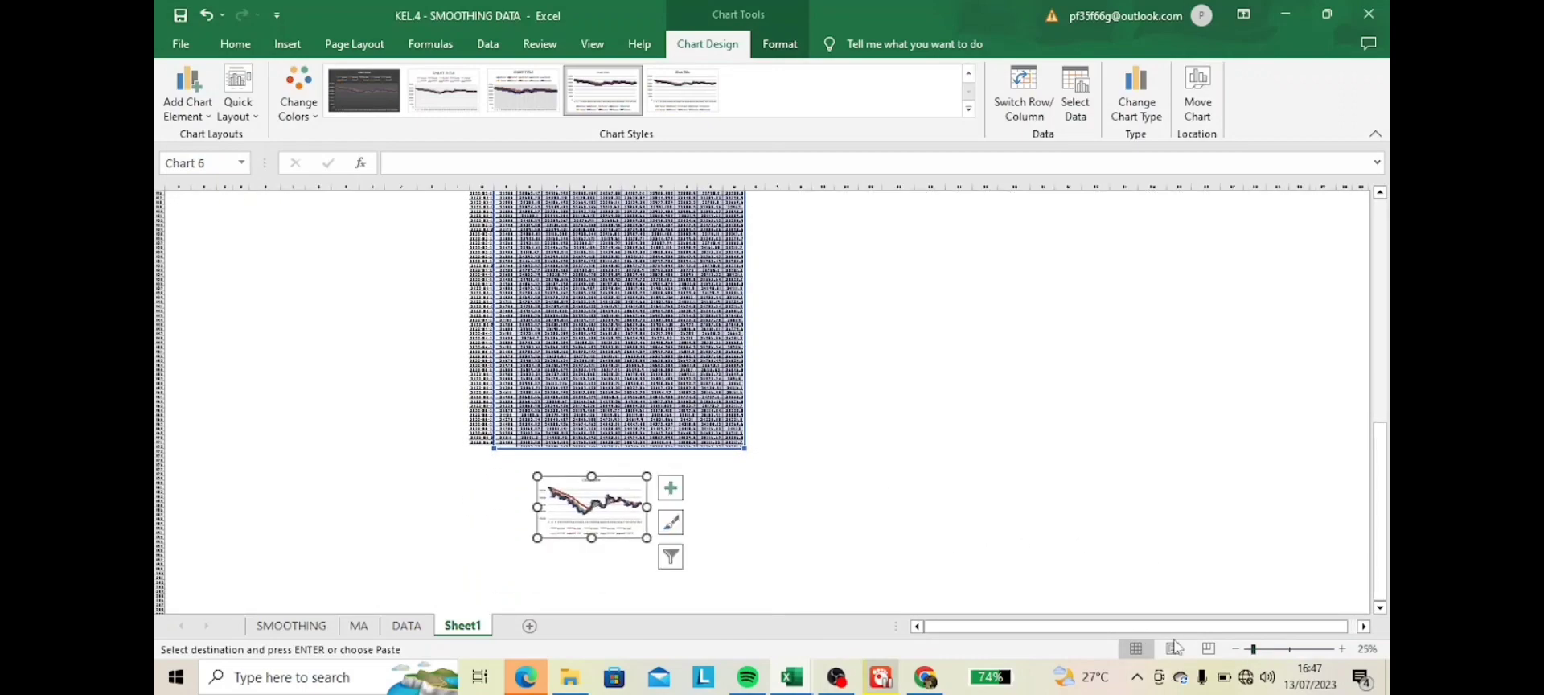
pyautogui.moveTo(1253, 649); pyautogui.dragTo(1274, 649)
pyautogui.moveTo(230, 312); pyautogui.dragTo(243, 261)
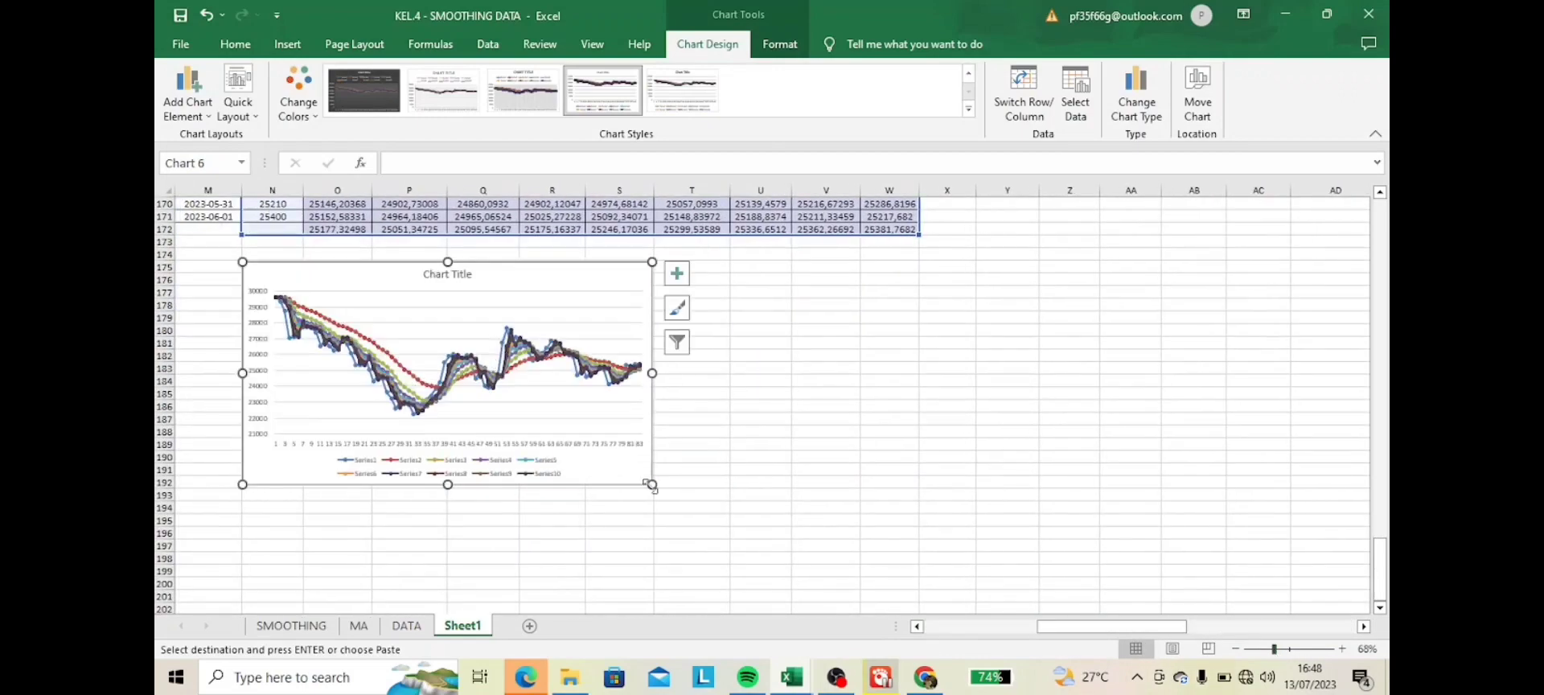
pyautogui.moveTo(652, 484); pyautogui.dragTo(790, 528)
# - Replace the line chart's placeholder title with "Grafik Smoothing Data"
pyautogui.click(514, 274)
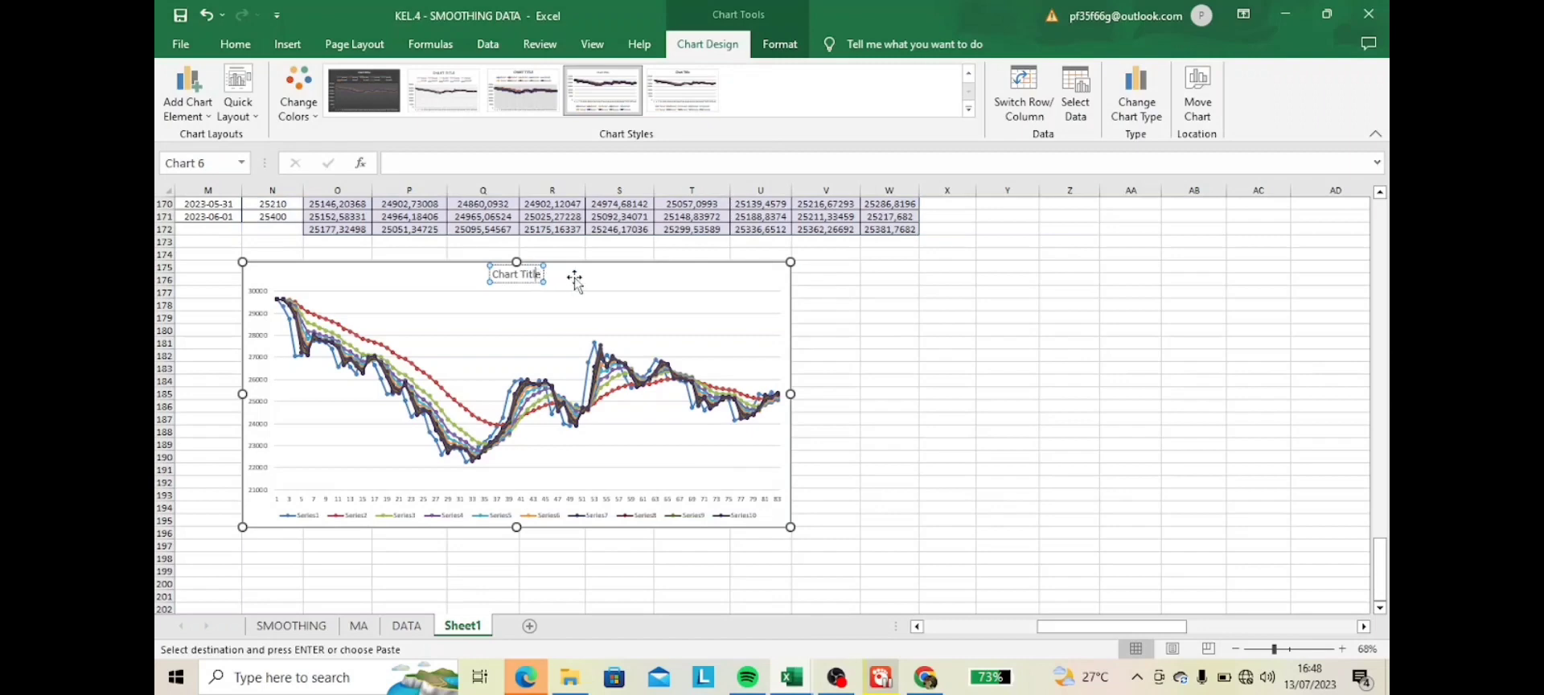
pyautogui.press('BackSpace')
pyautogui.press('BackSpace')
pyautogui.press('BackSpace')
pyautogui.press('BackSpace')
pyautogui.press('BackSpace')
pyautogui.press('BackSpace')
pyautogui.press('BackSpace')
pyautogui.press('BackSpace')
pyautogui.press('BackSpace')
pyautogui.press('BackSpace')
pyautogui.press('BackSpace')
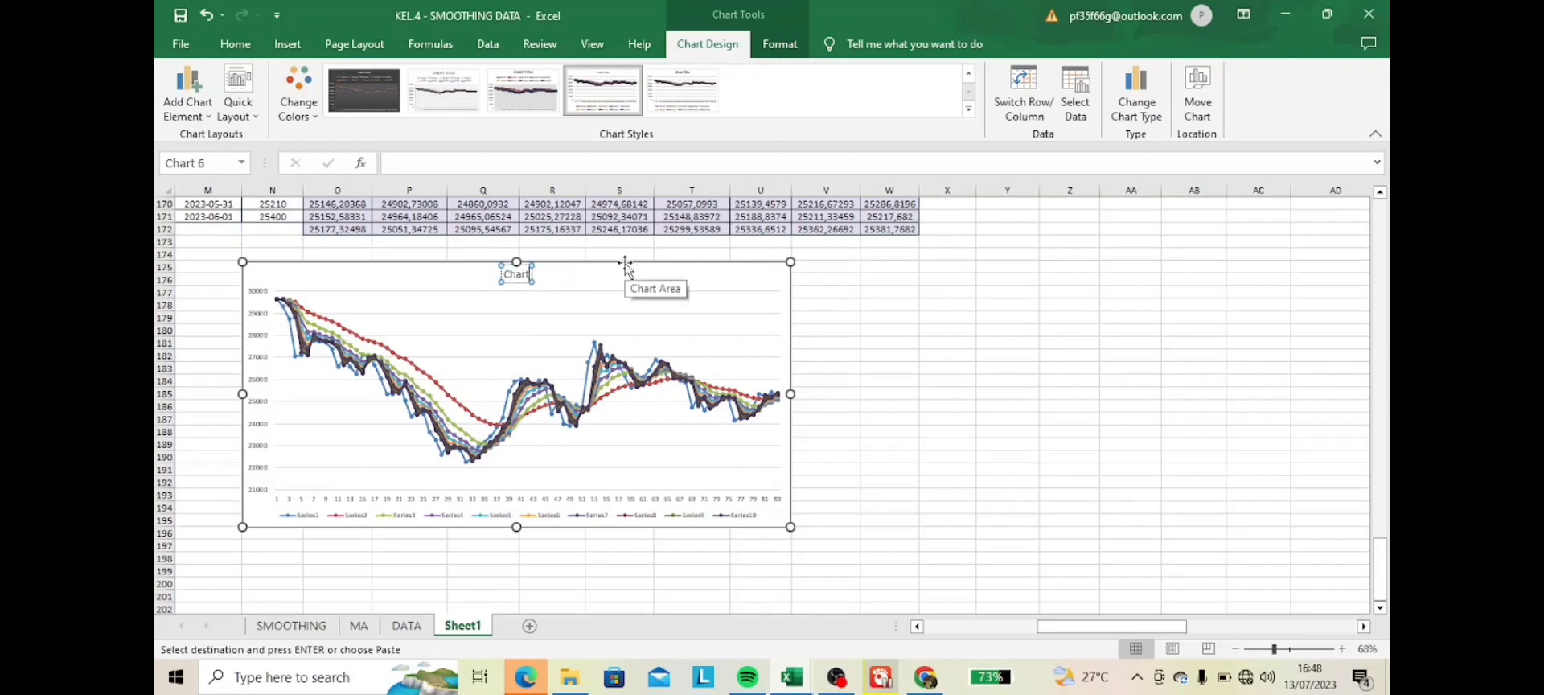
pyautogui.write('Grafik Smoothing')
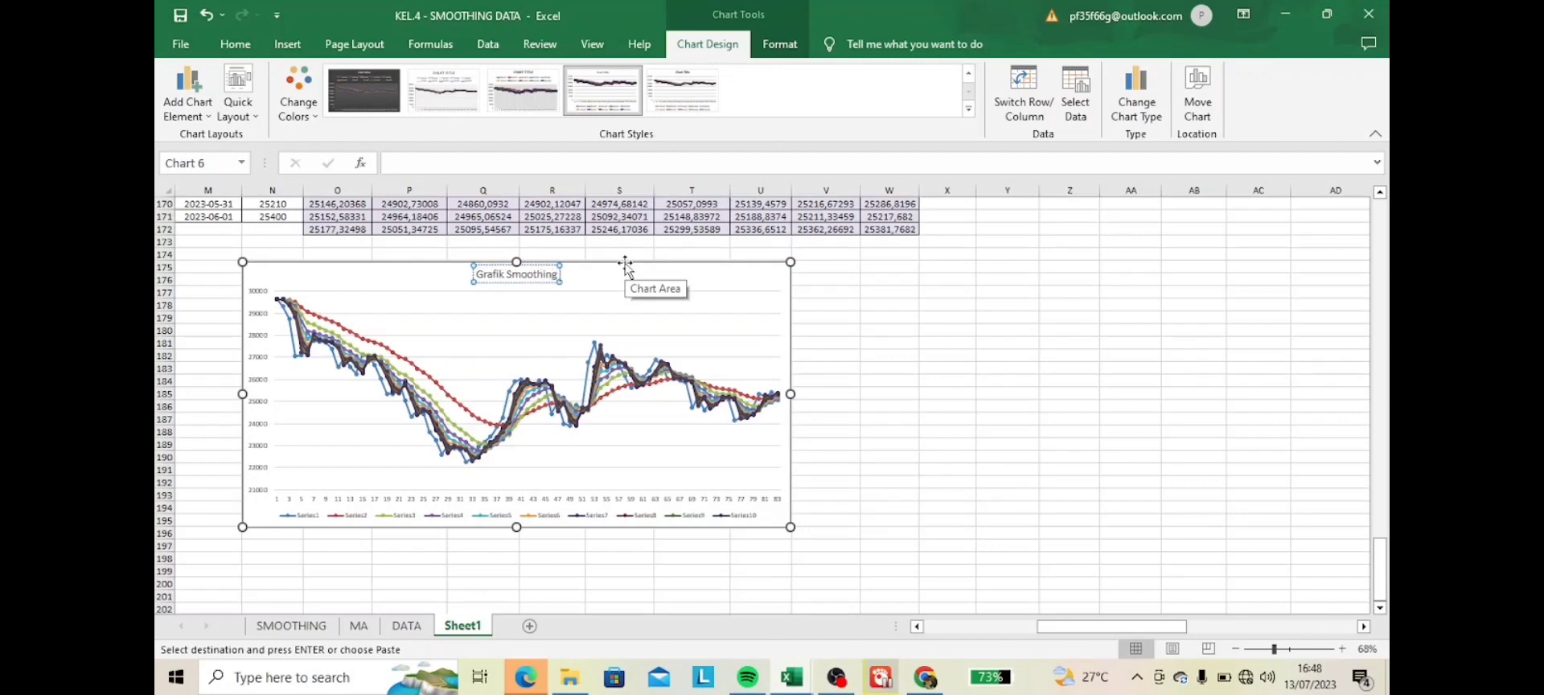
pyautogui.write(' Da')
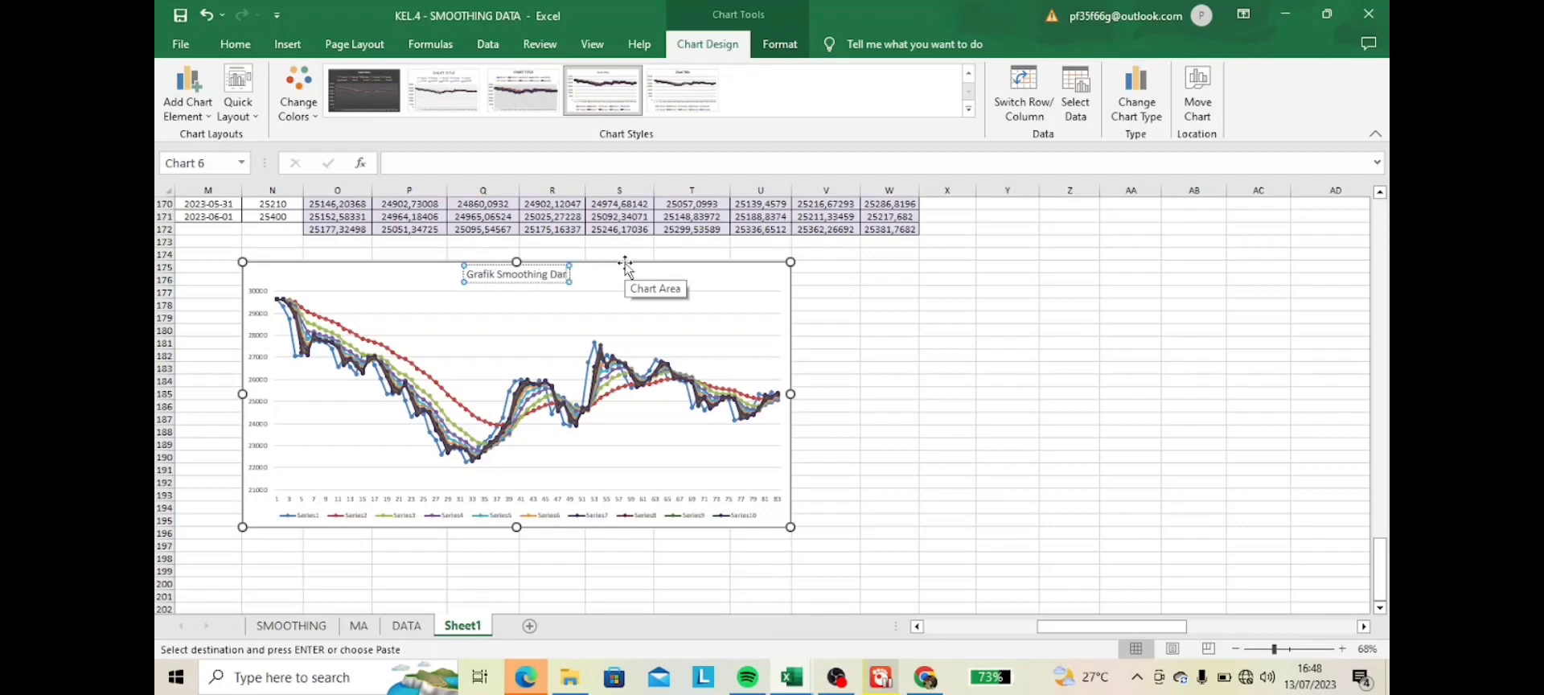
pyautogui.write('ta')
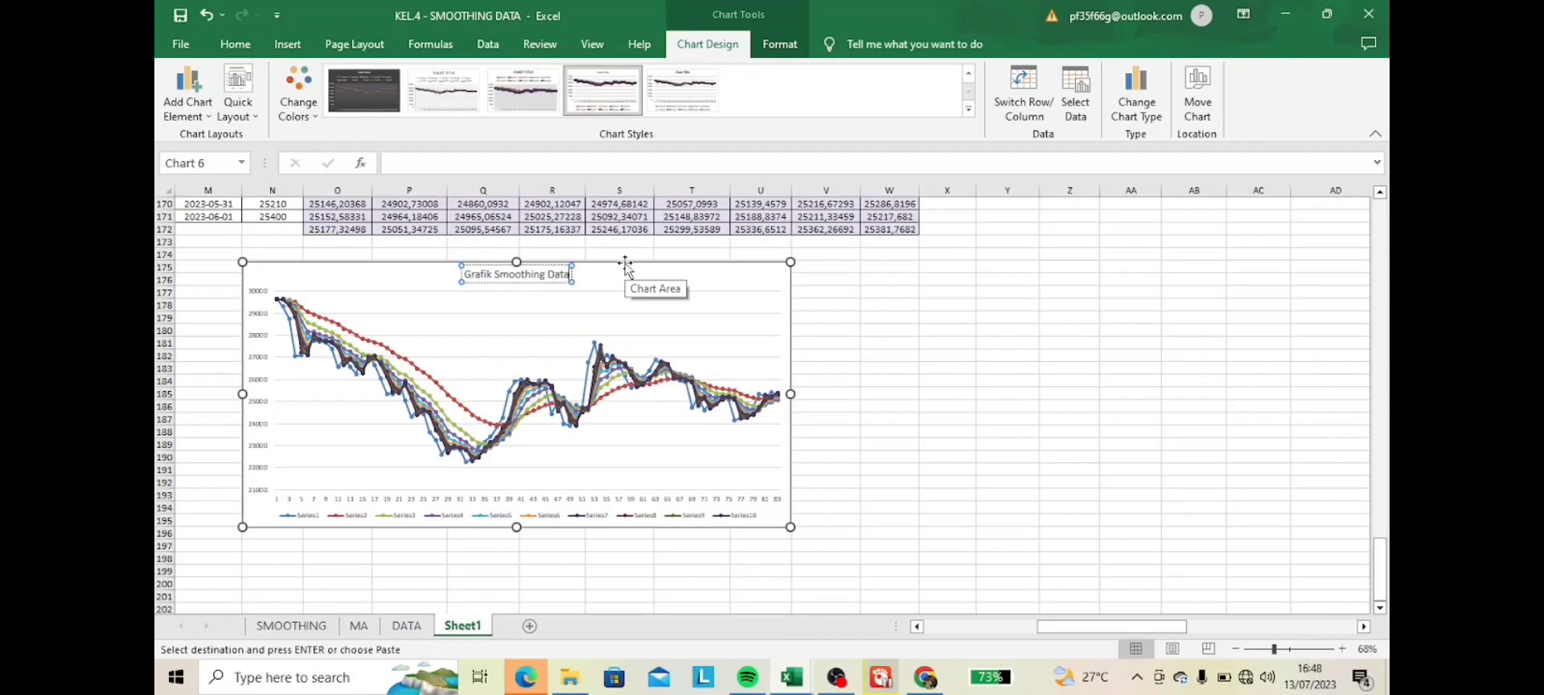